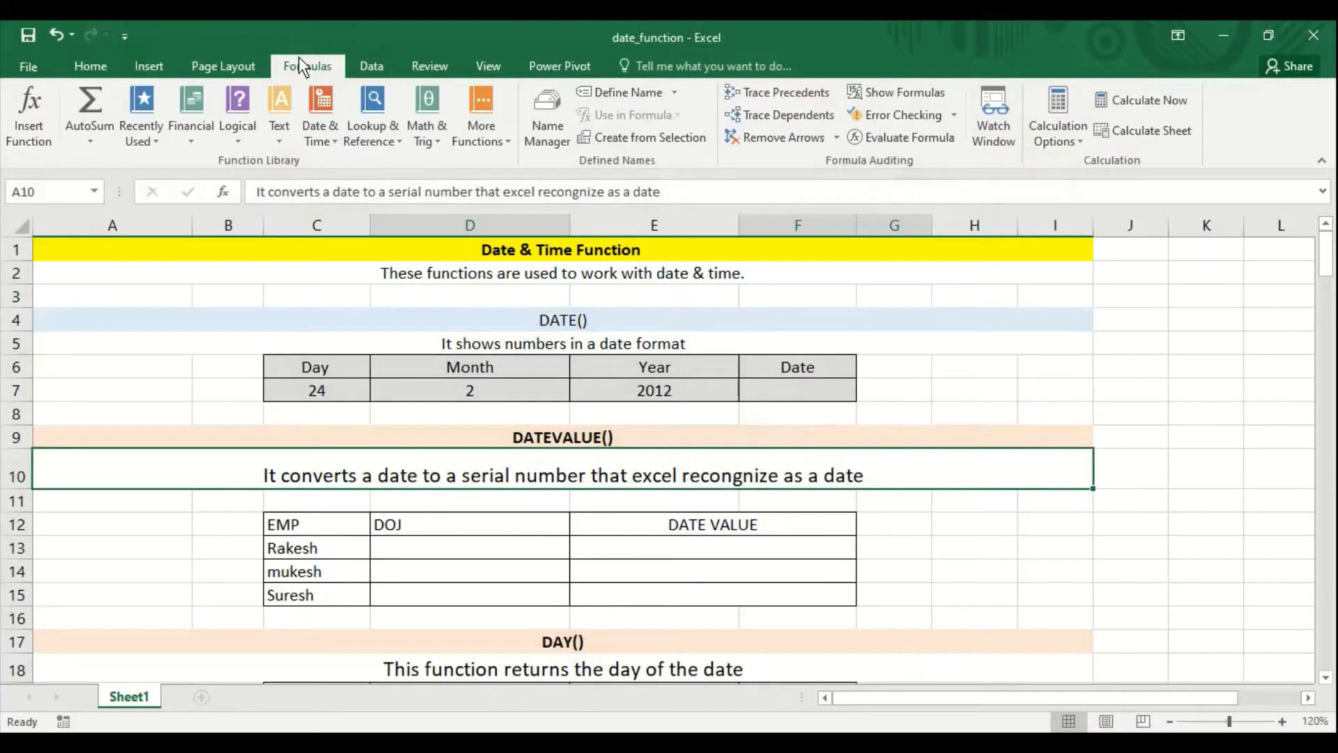
Browse the Date & Time function list and check the Day, Month and Year cells, ending on F7
click(321, 134)
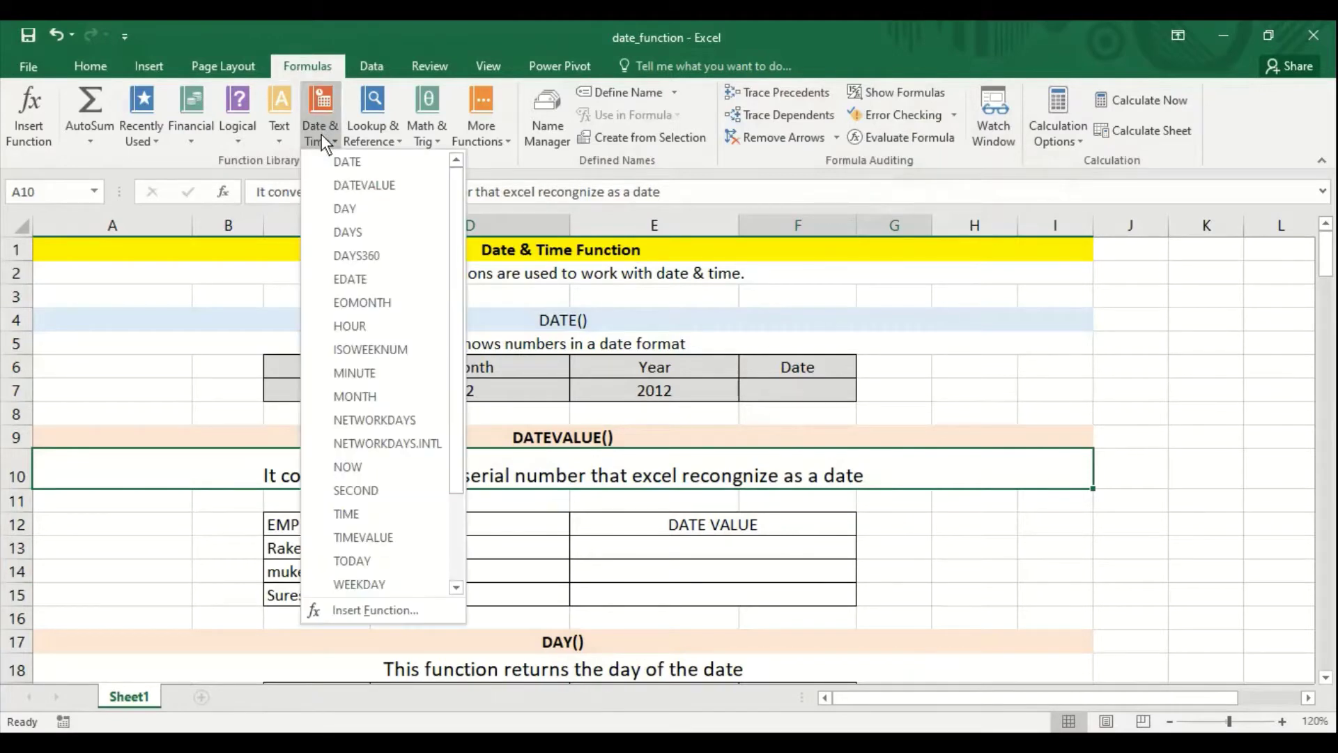
mouse_move(457, 236)
mouse_down()
mouse_move(461, 421)
mouse_move(457, 213)
mouse_up()
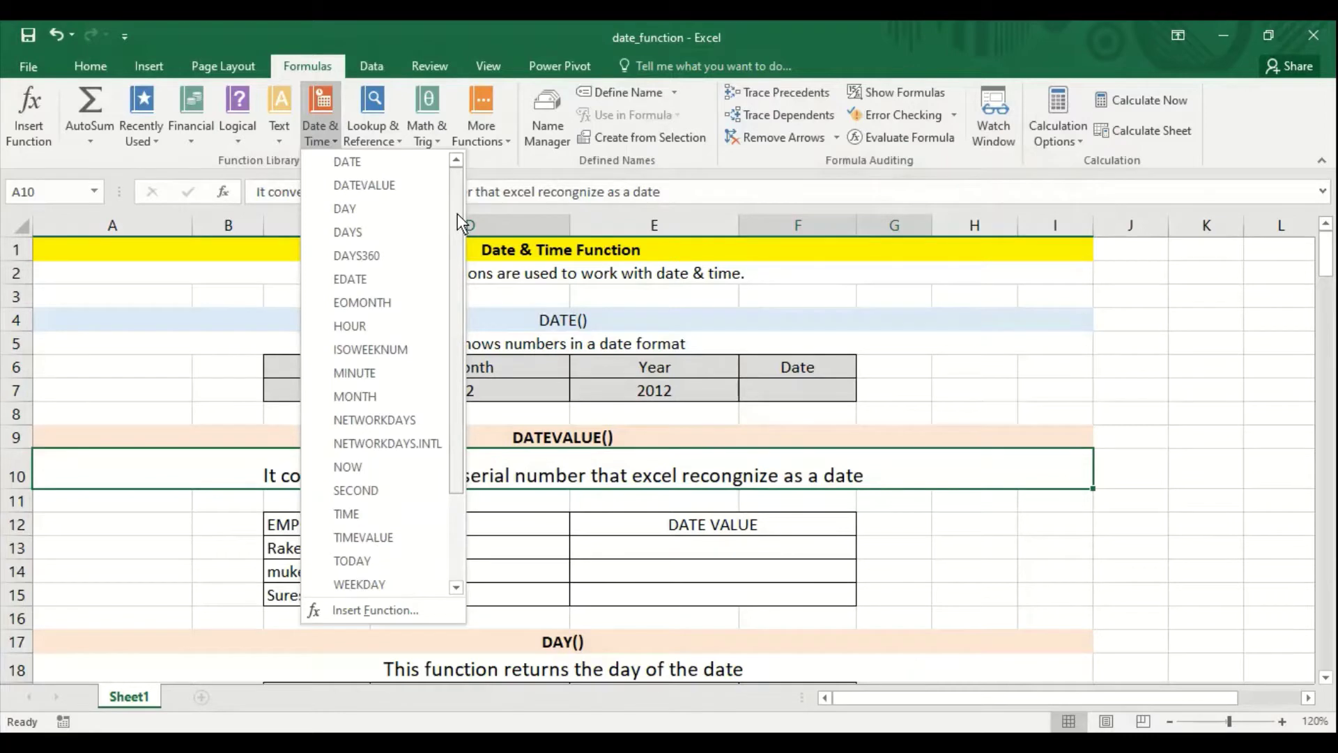
click(577, 262)
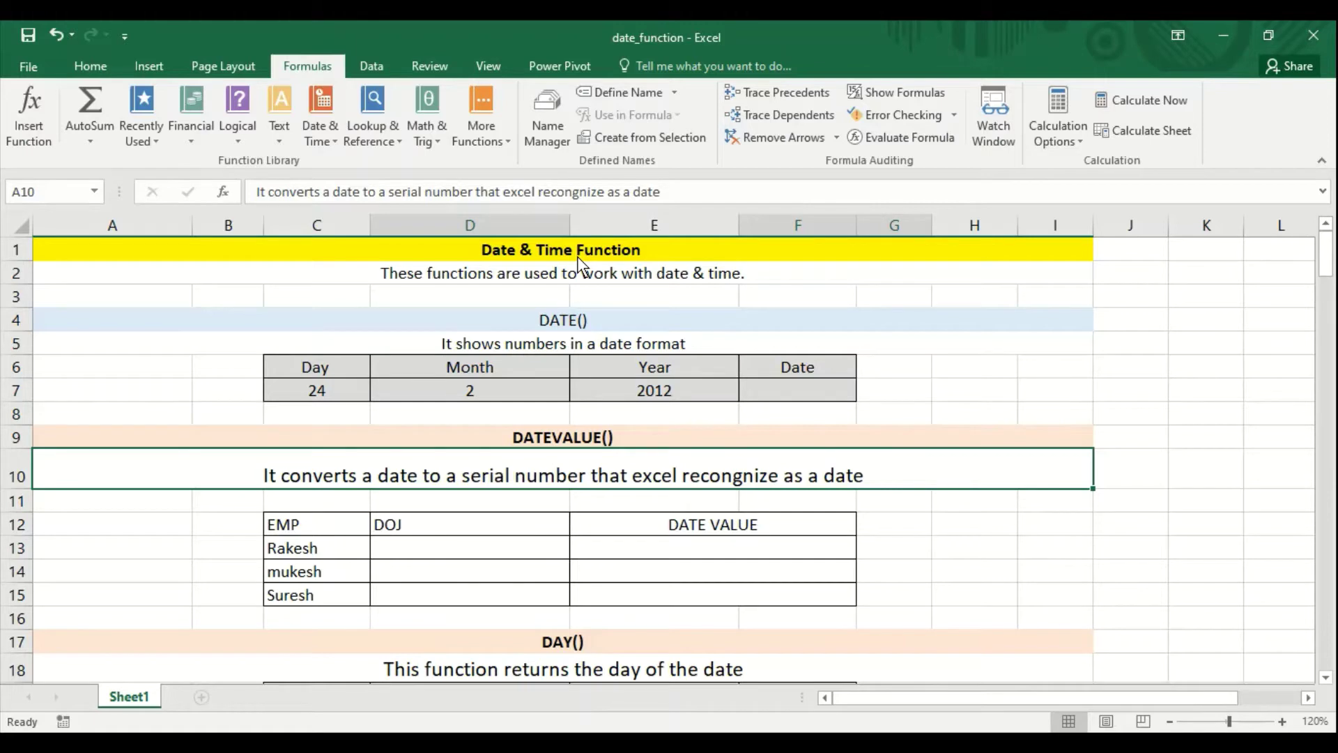
click(322, 139)
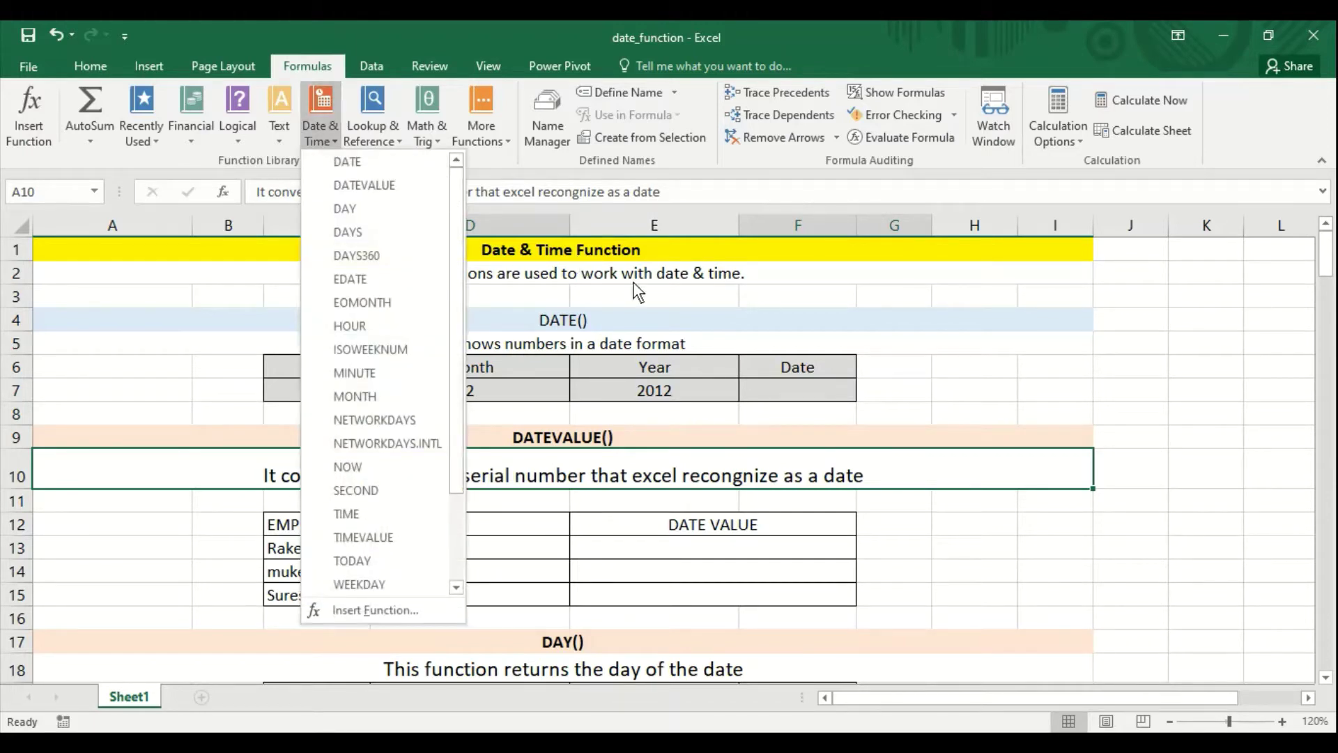
click(675, 326)
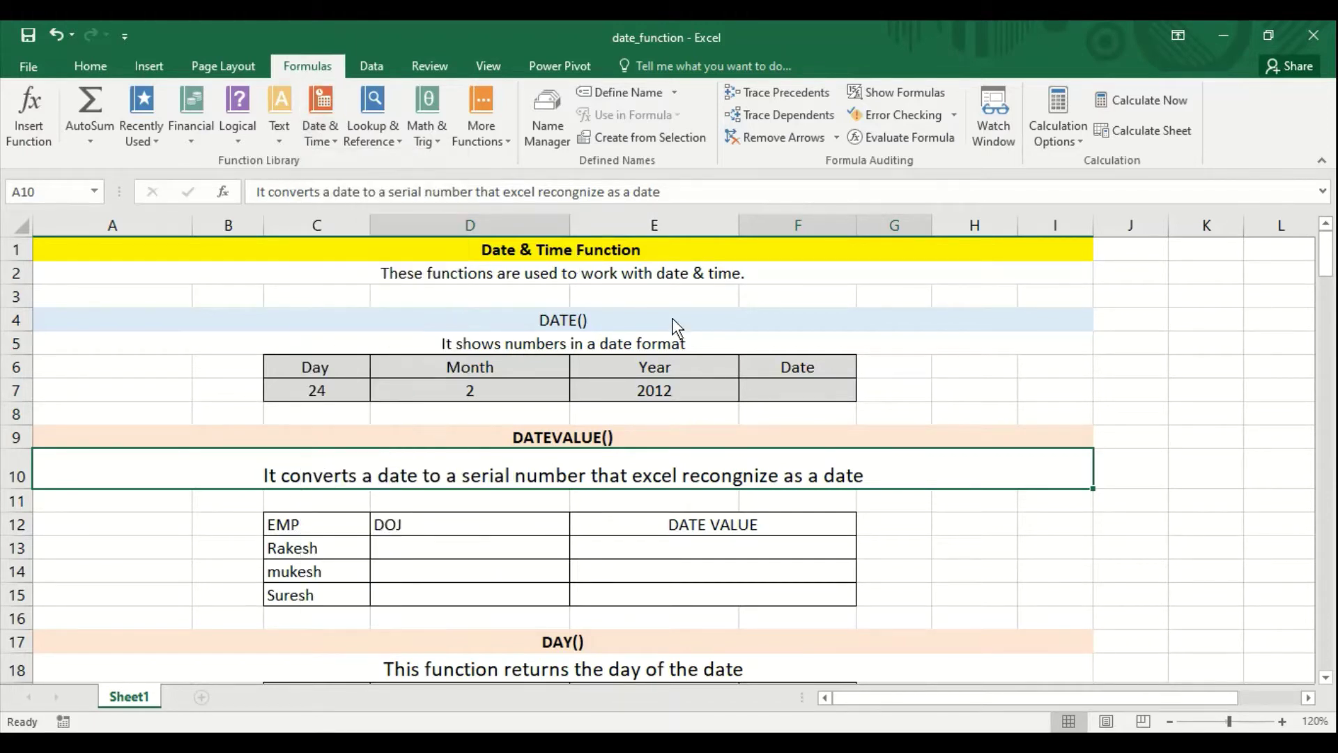
click(400, 384)
click(352, 396)
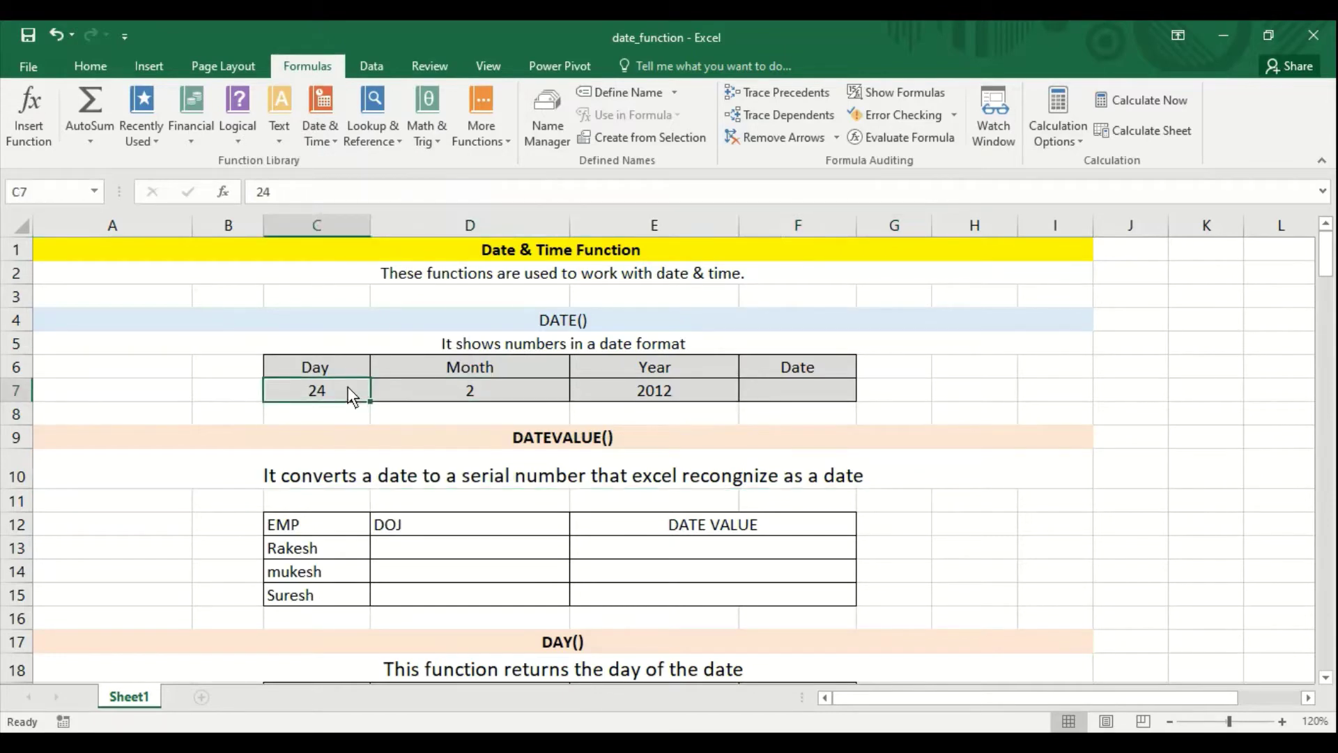
click(436, 391)
click(661, 389)
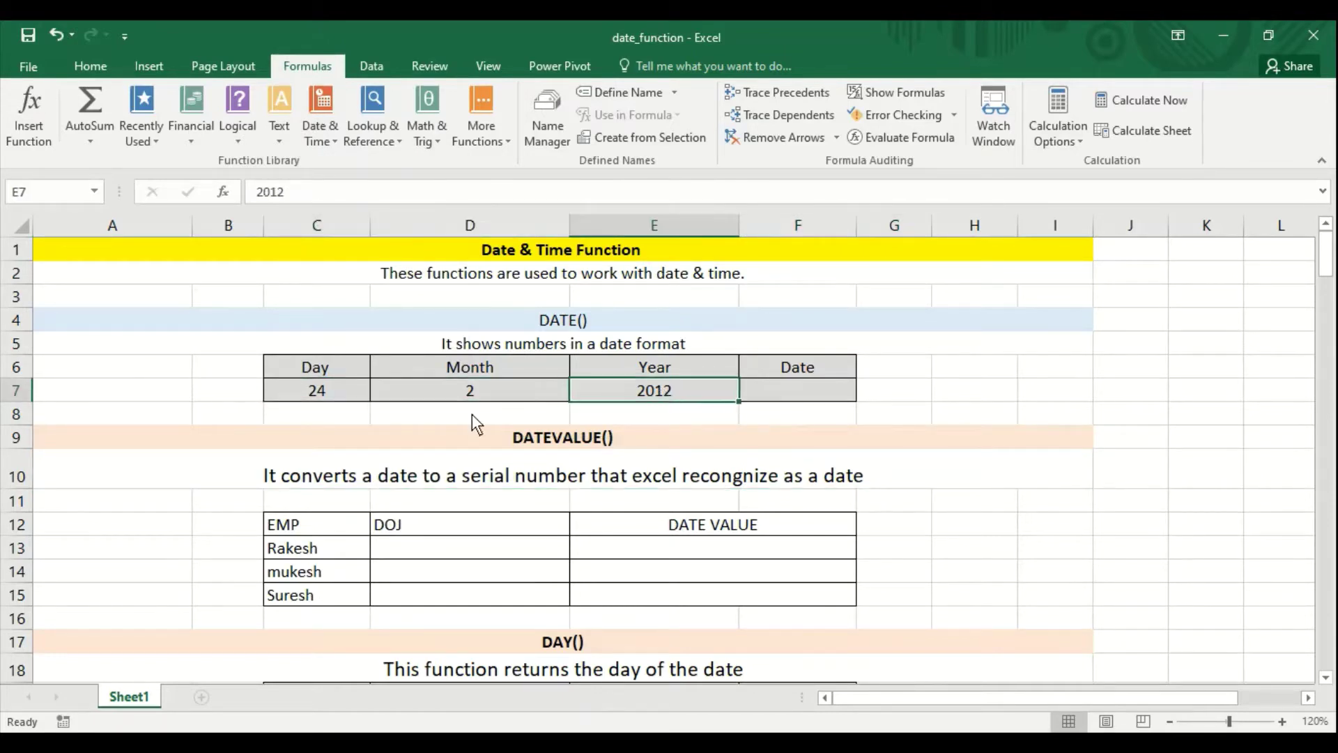
click(800, 388)
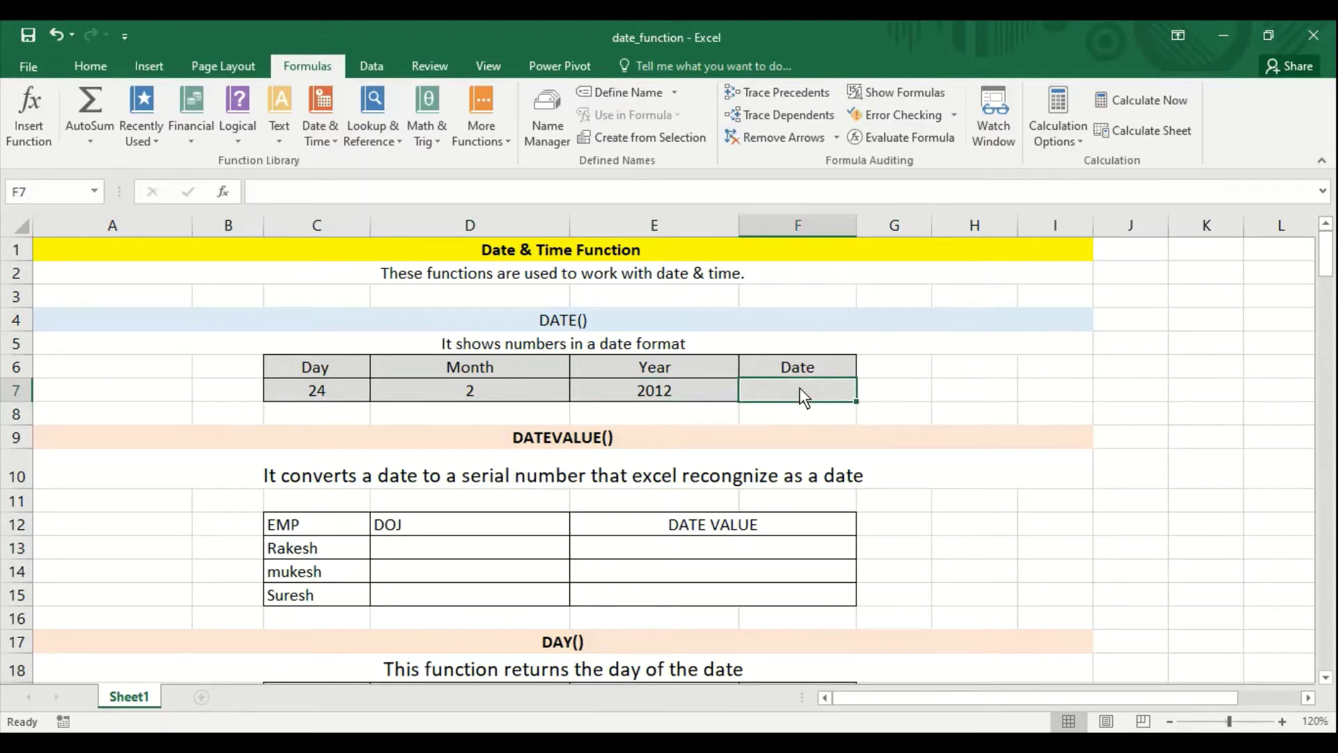
Insert =DATE(E7,D7,C7) in F7 to produce 24-02-2012
click(328, 137)
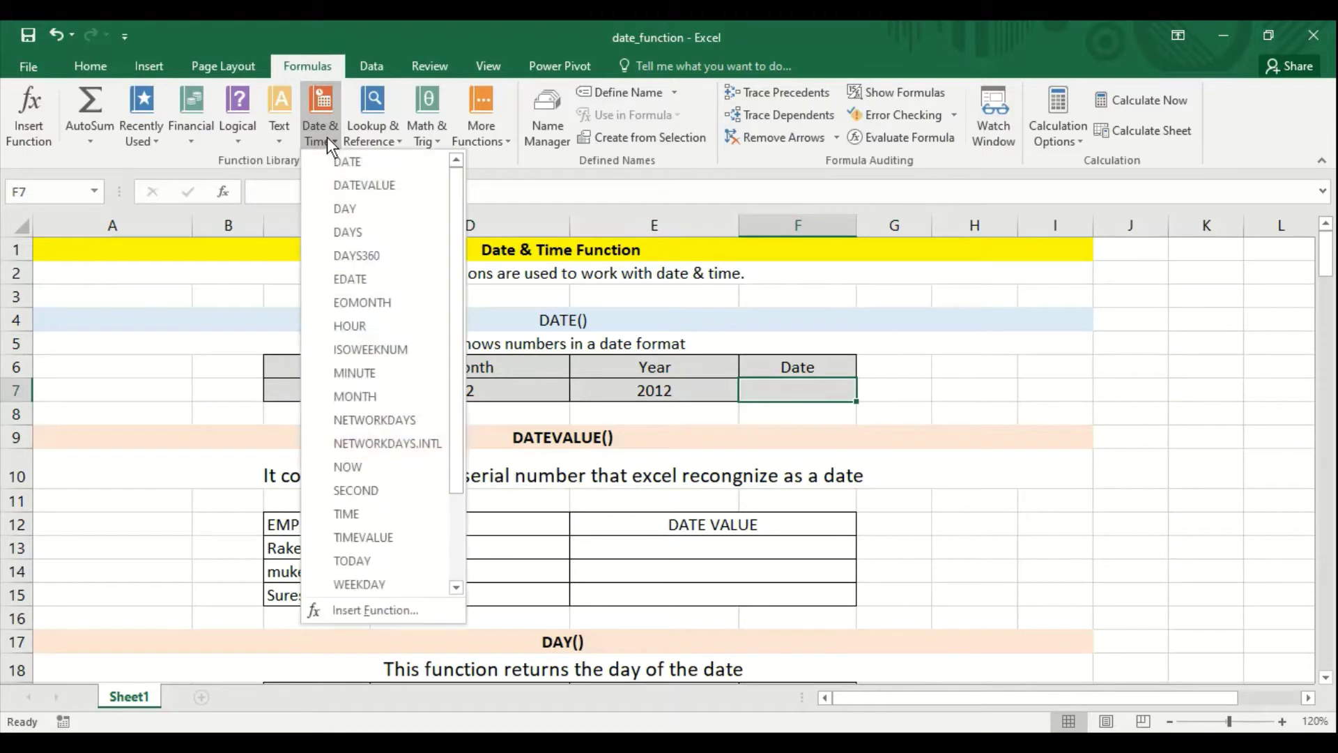
click(338, 166)
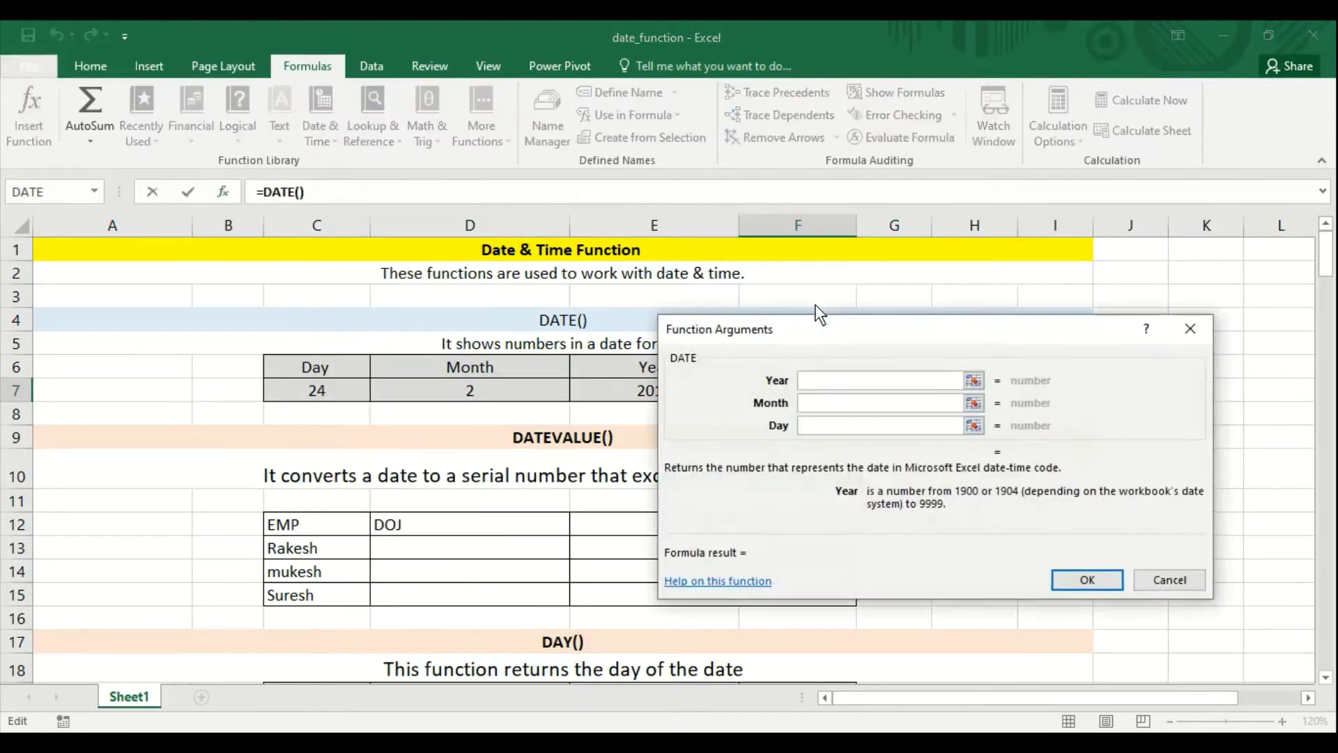
drag(814, 307, 1000, 377)
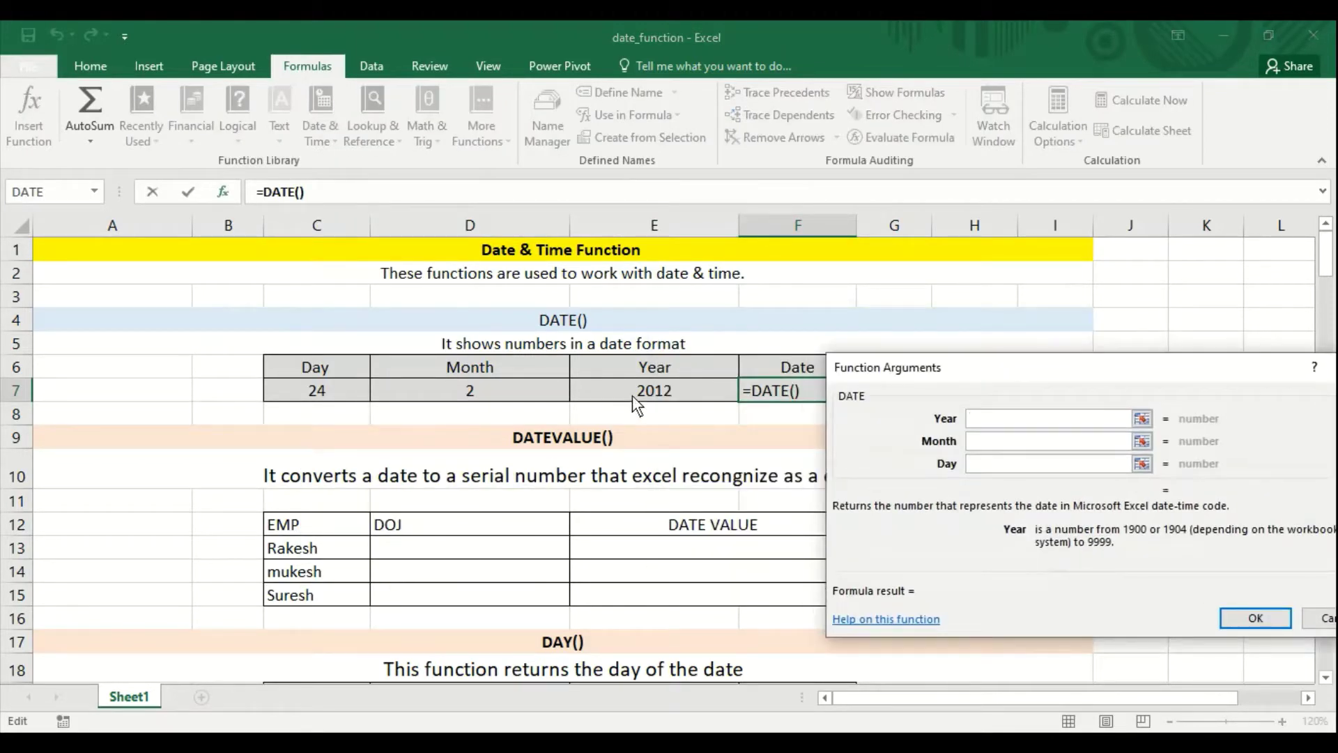
click(633, 395)
click(1030, 441)
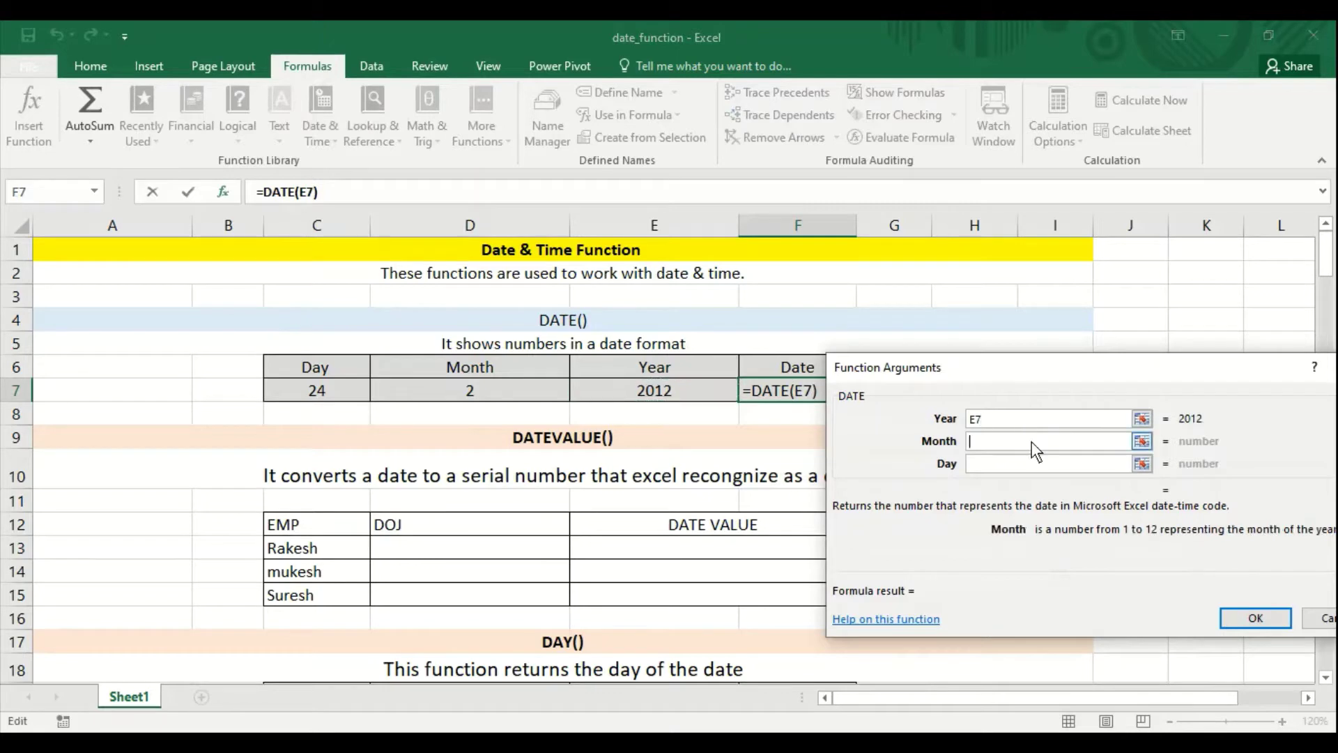
click(548, 403)
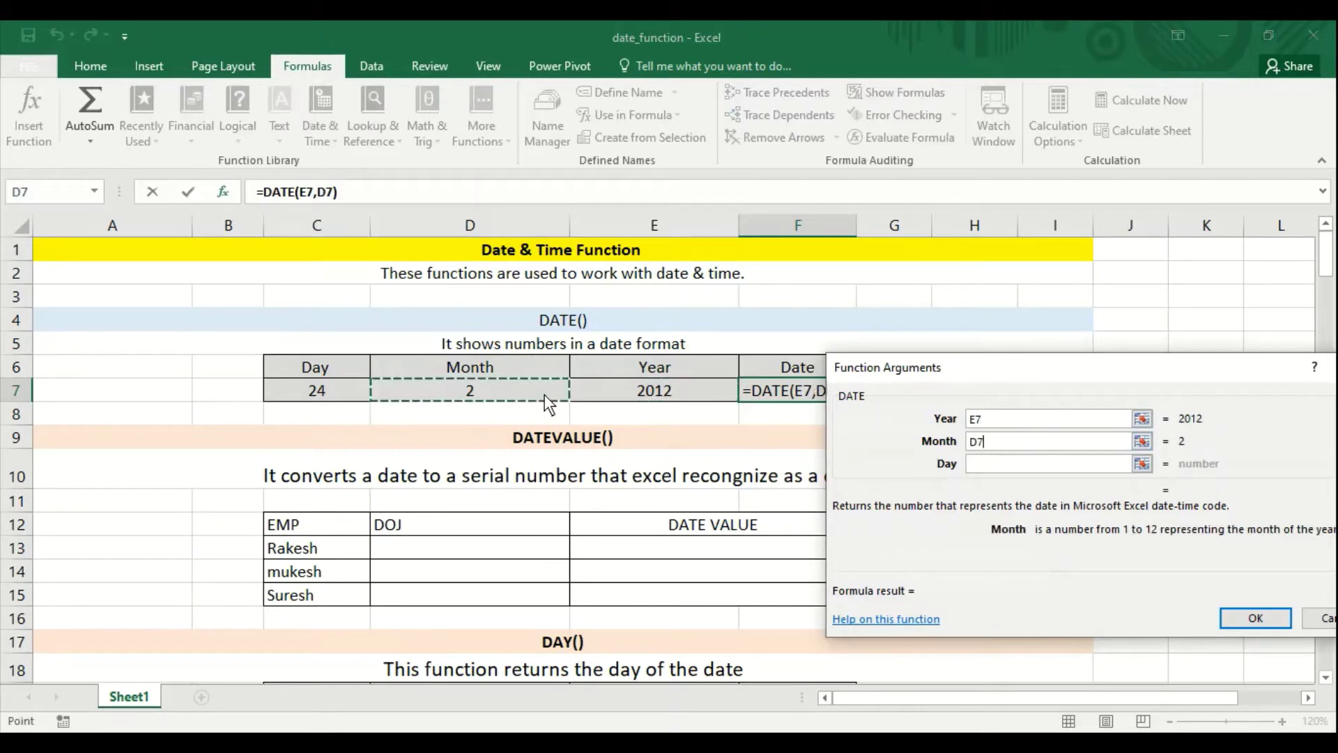
click(989, 462)
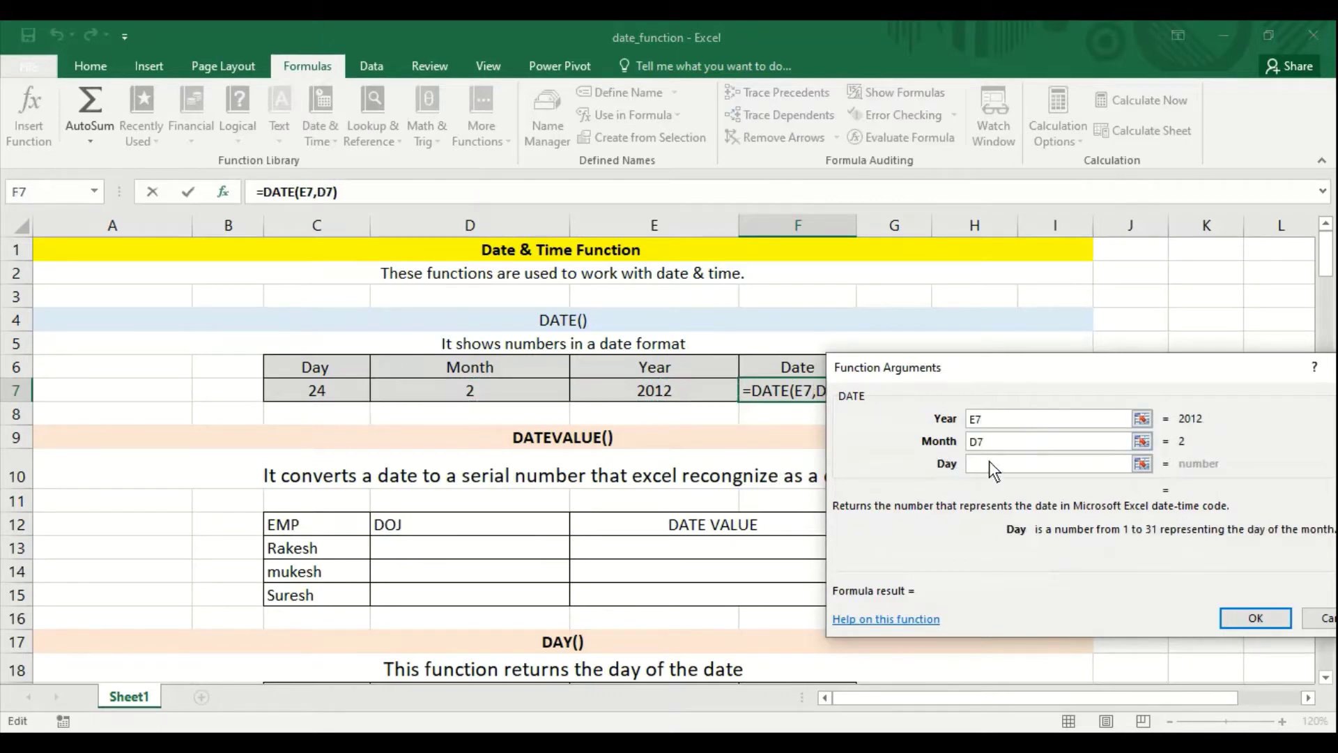
click(336, 392)
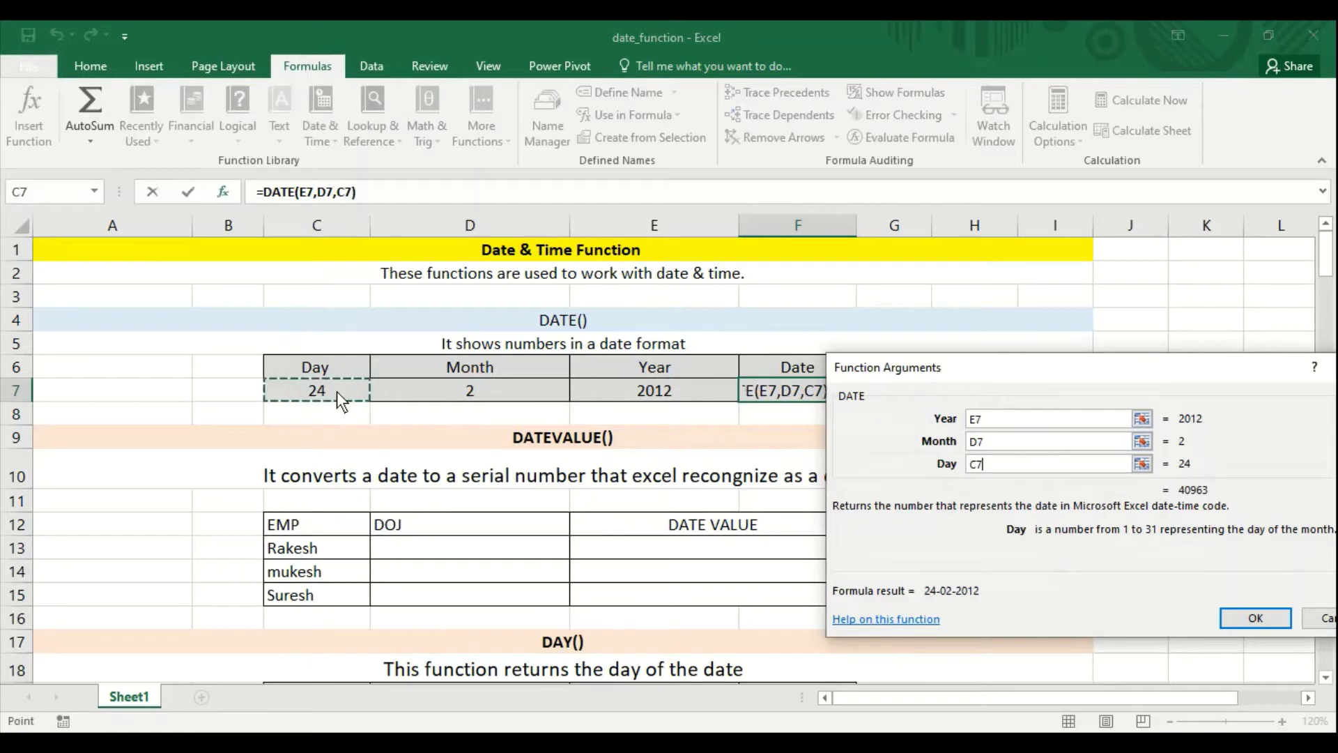
click(1273, 617)
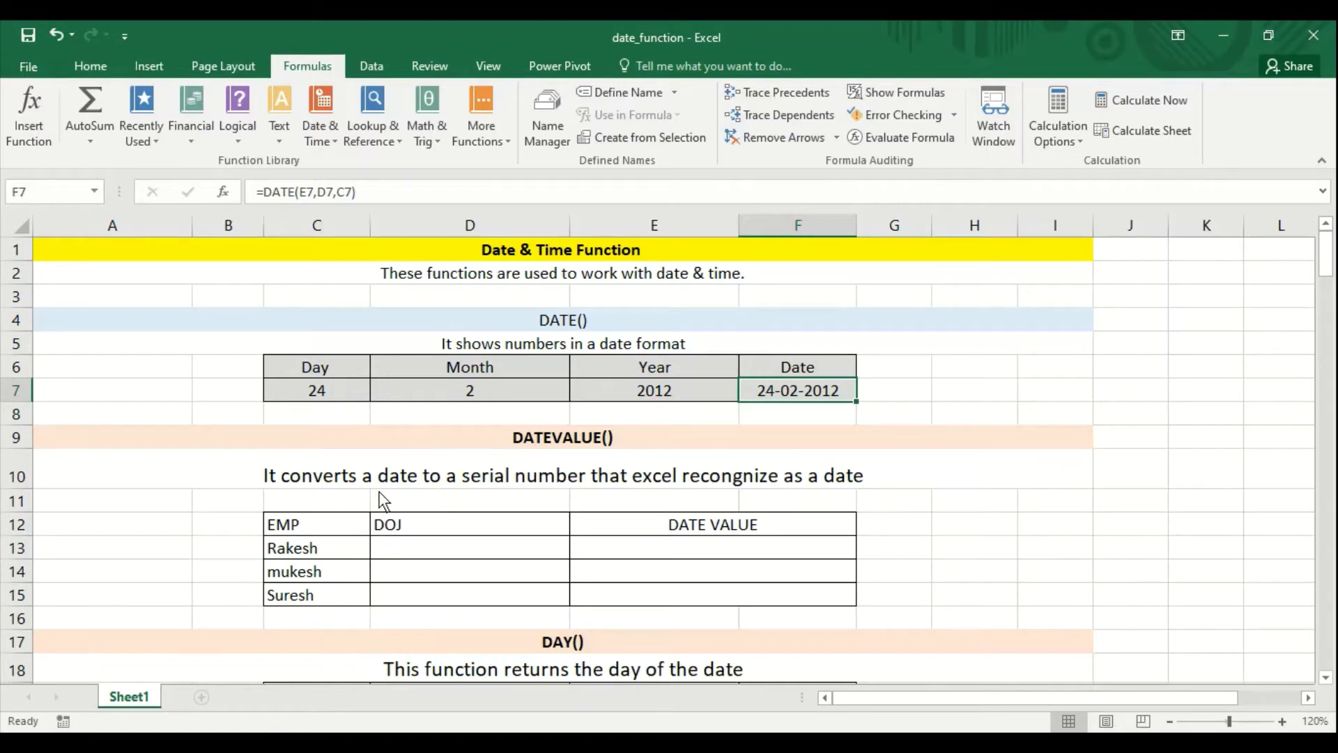
click(470, 546)
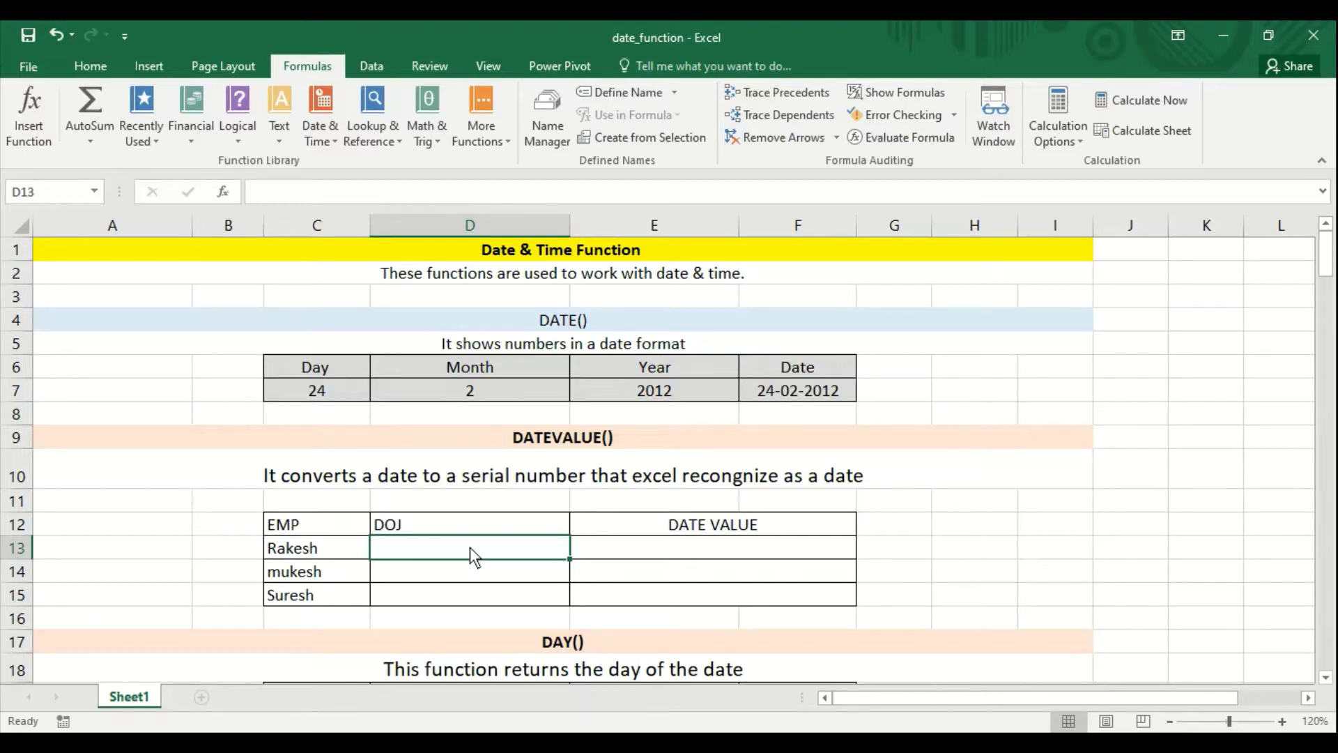
Enter 01-01-2020 as the first employee's DOJ in D13
click(701, 552)
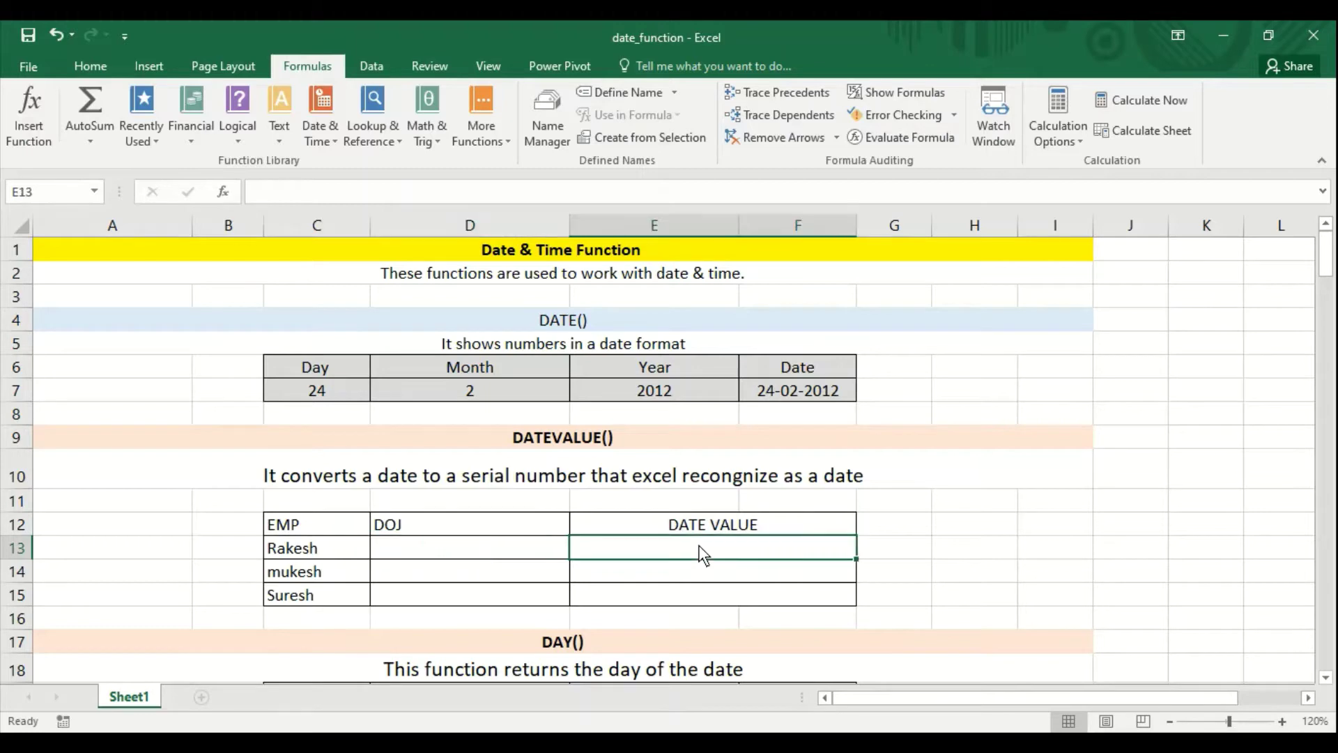
click(485, 556)
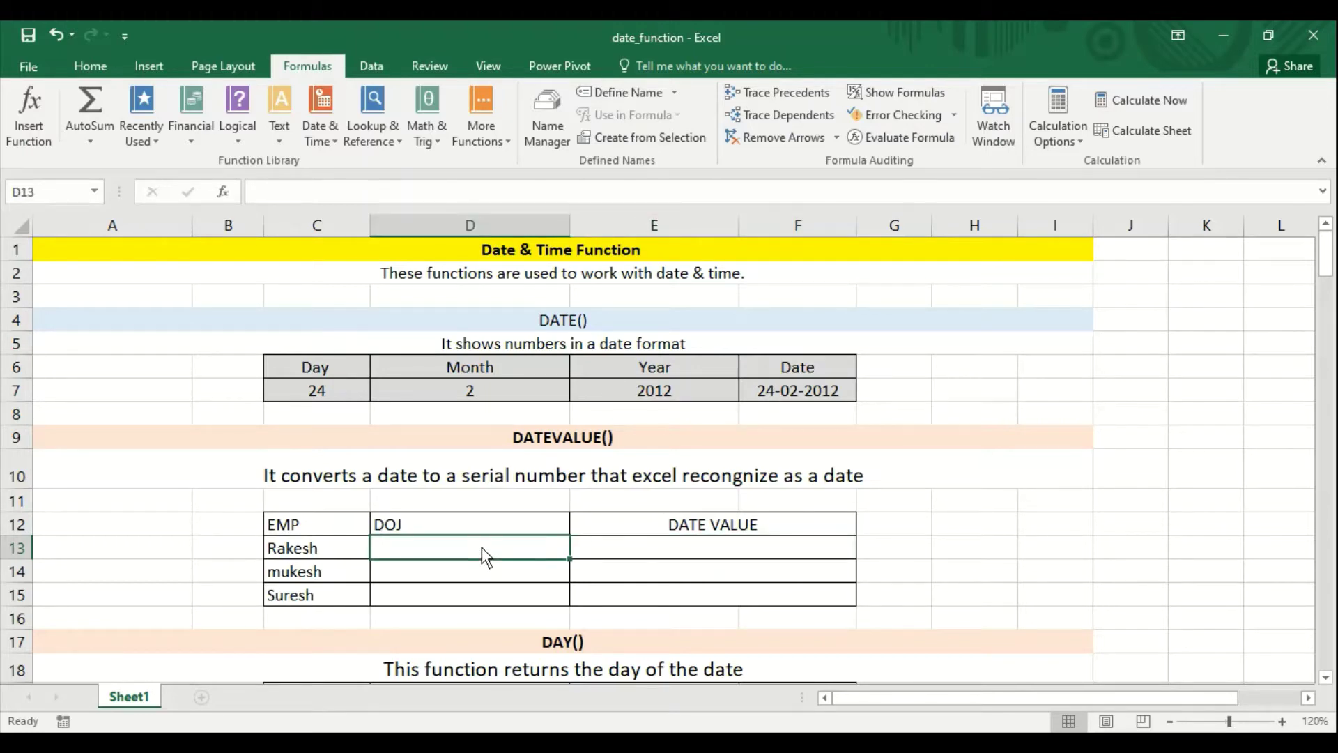
text(01-)
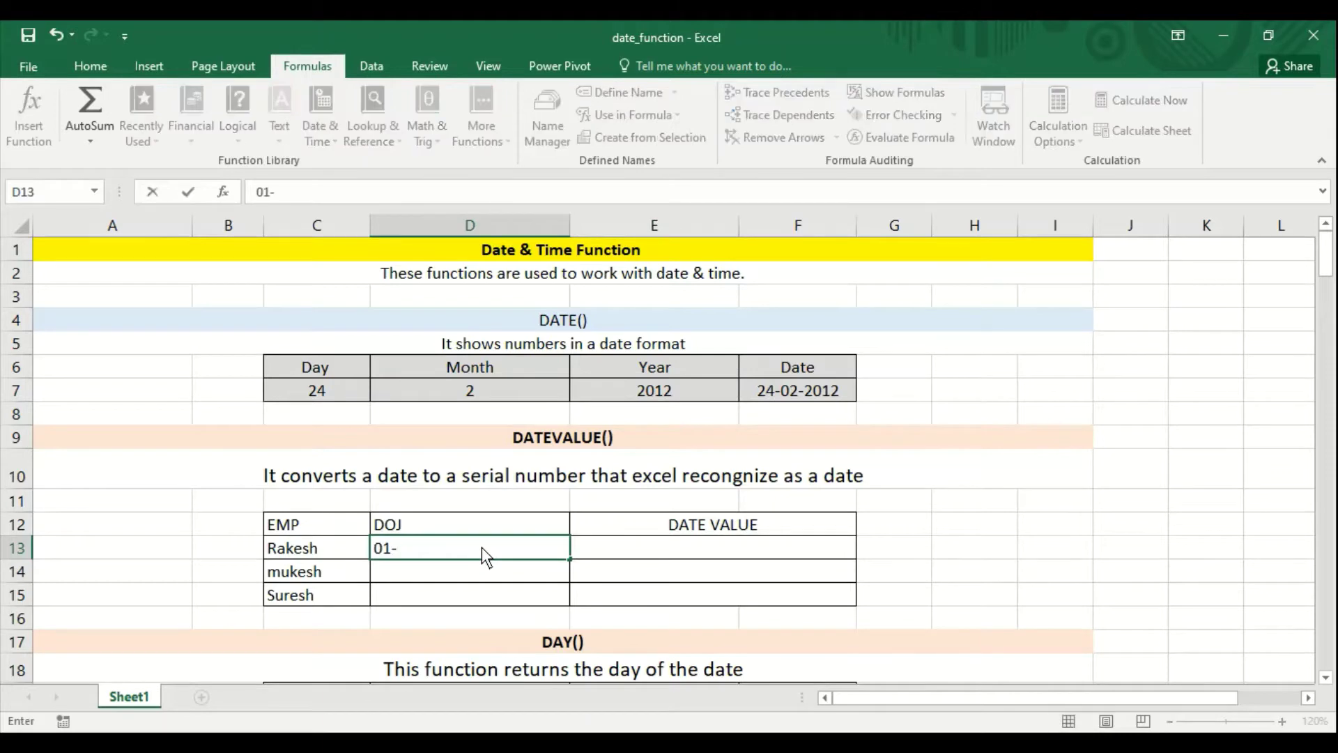
text(01-)
text(2020)
key(Tab)
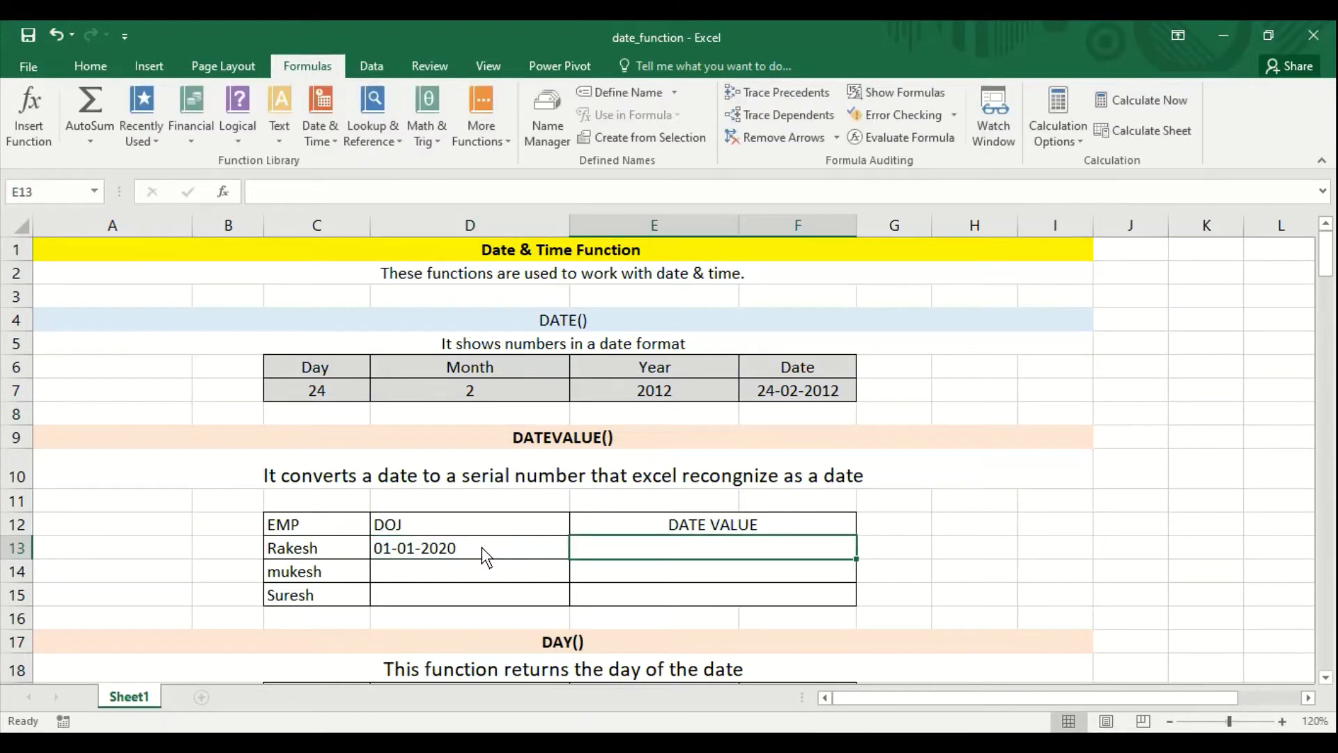
Enter =DATEVALUE(D13) in E13, returning serial number 43831
text(=dat)
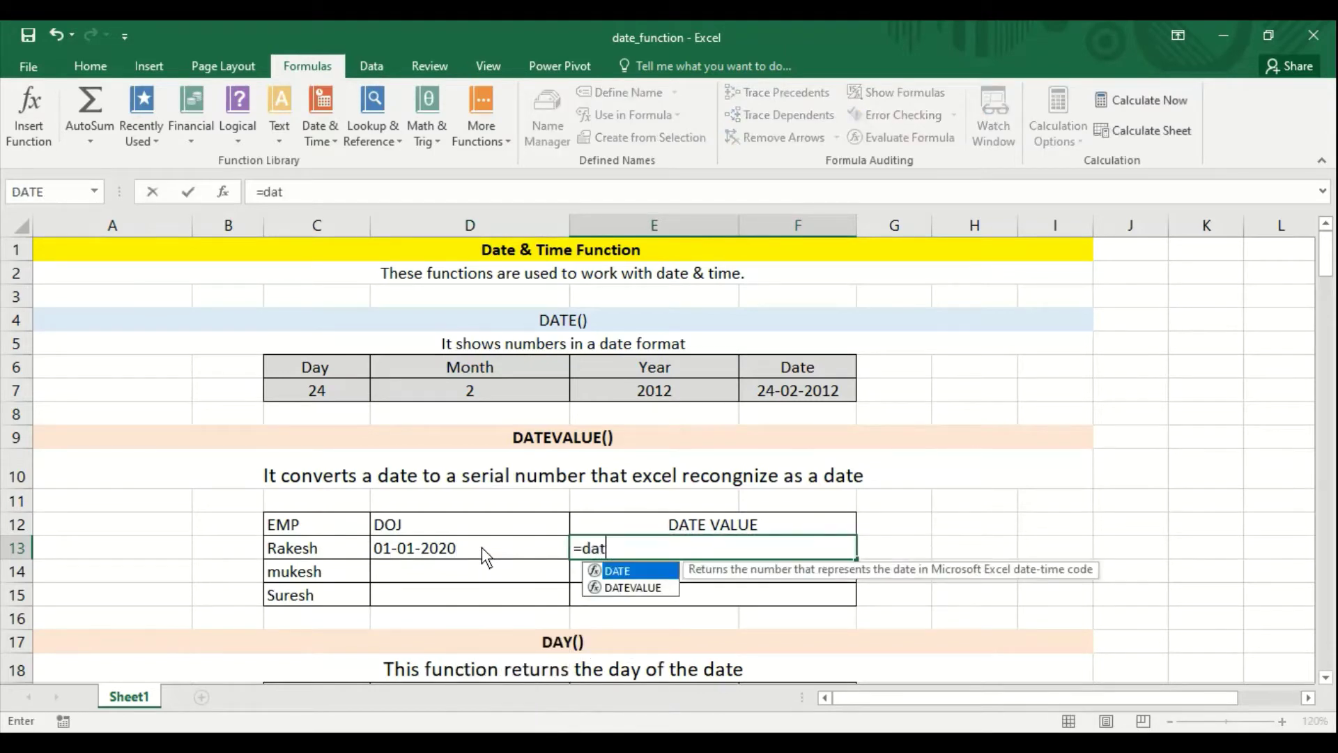
text(evalue)
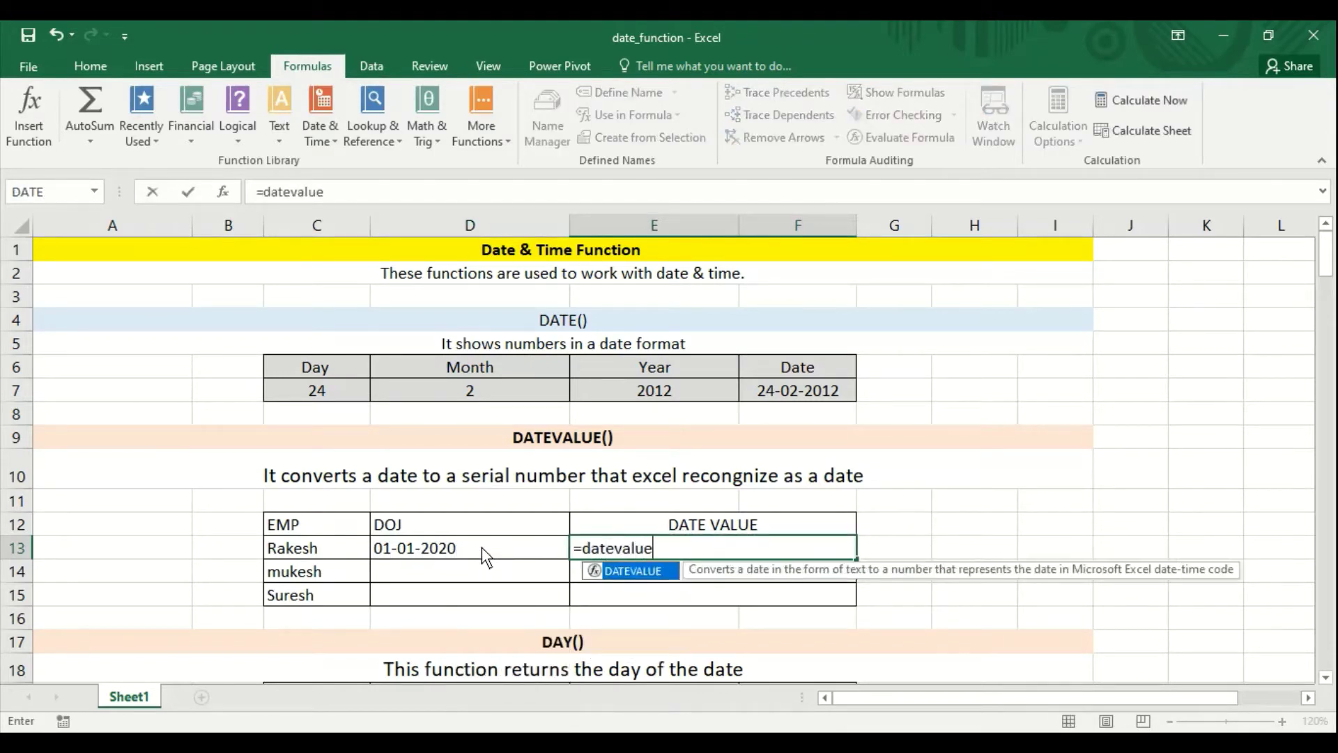
text(()
click(482, 546)
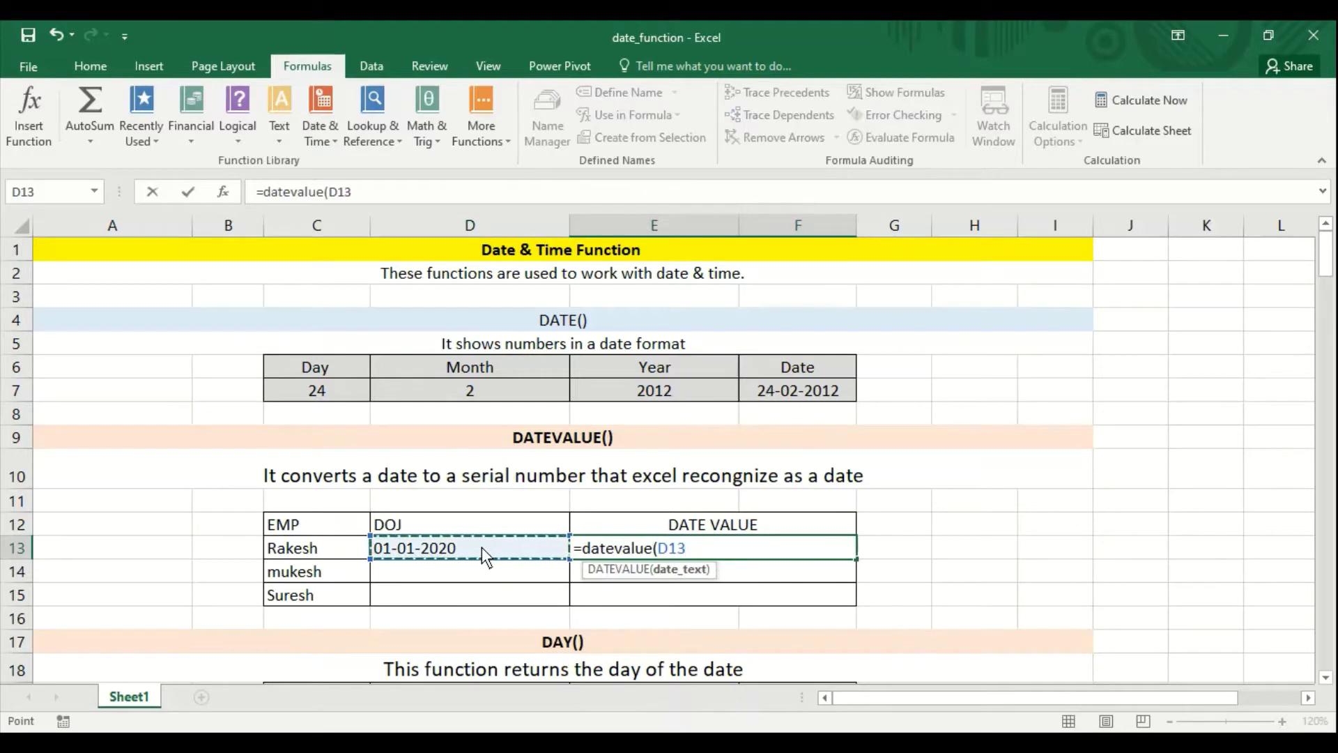
text())
key(Return)
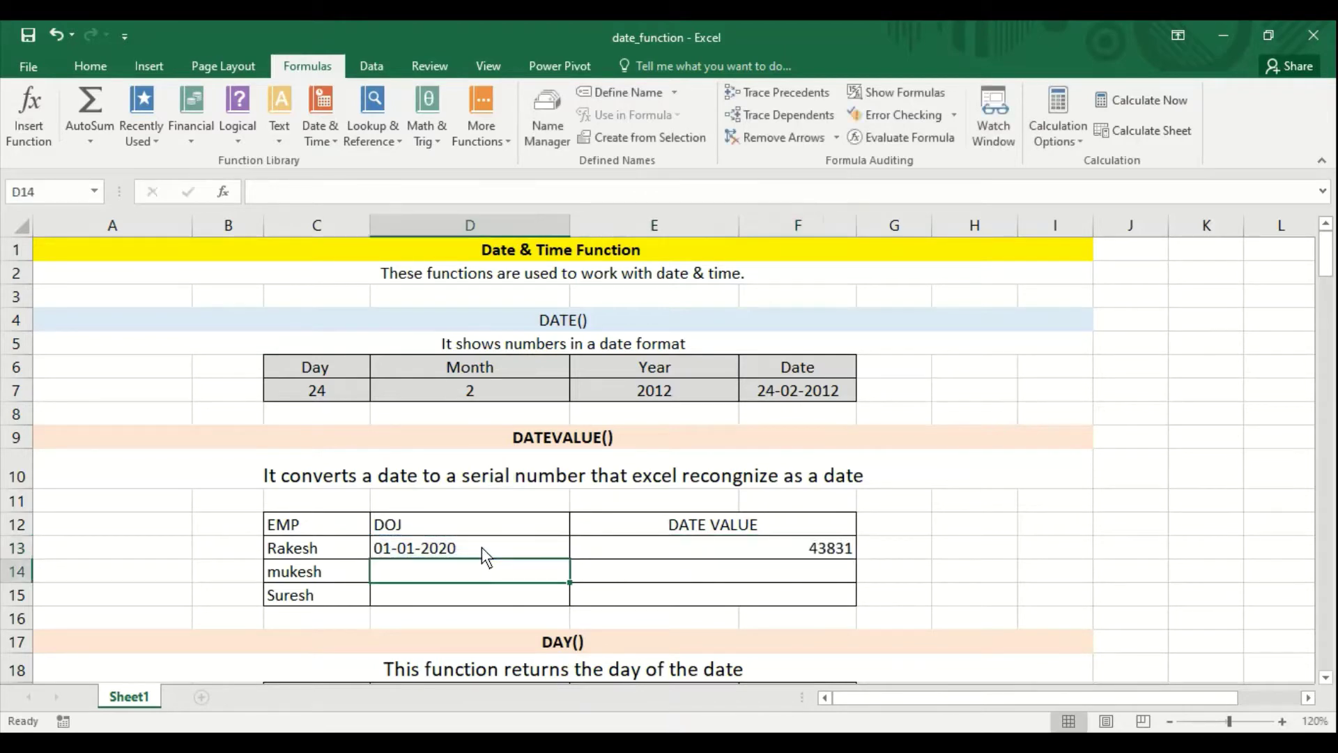
key(Up)
key(Right)
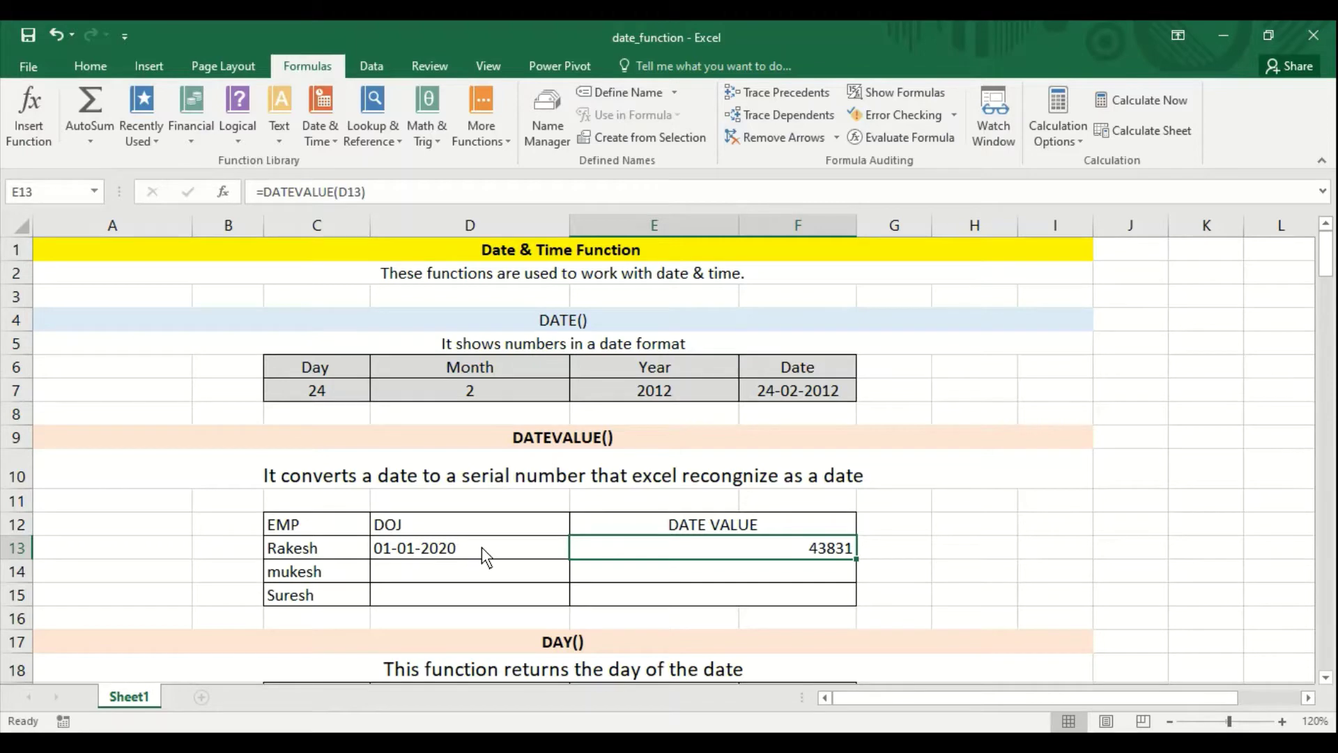
Clear E13, re-insert DATEVALUE with D13 as date text, then delete the result again
key(Delete)
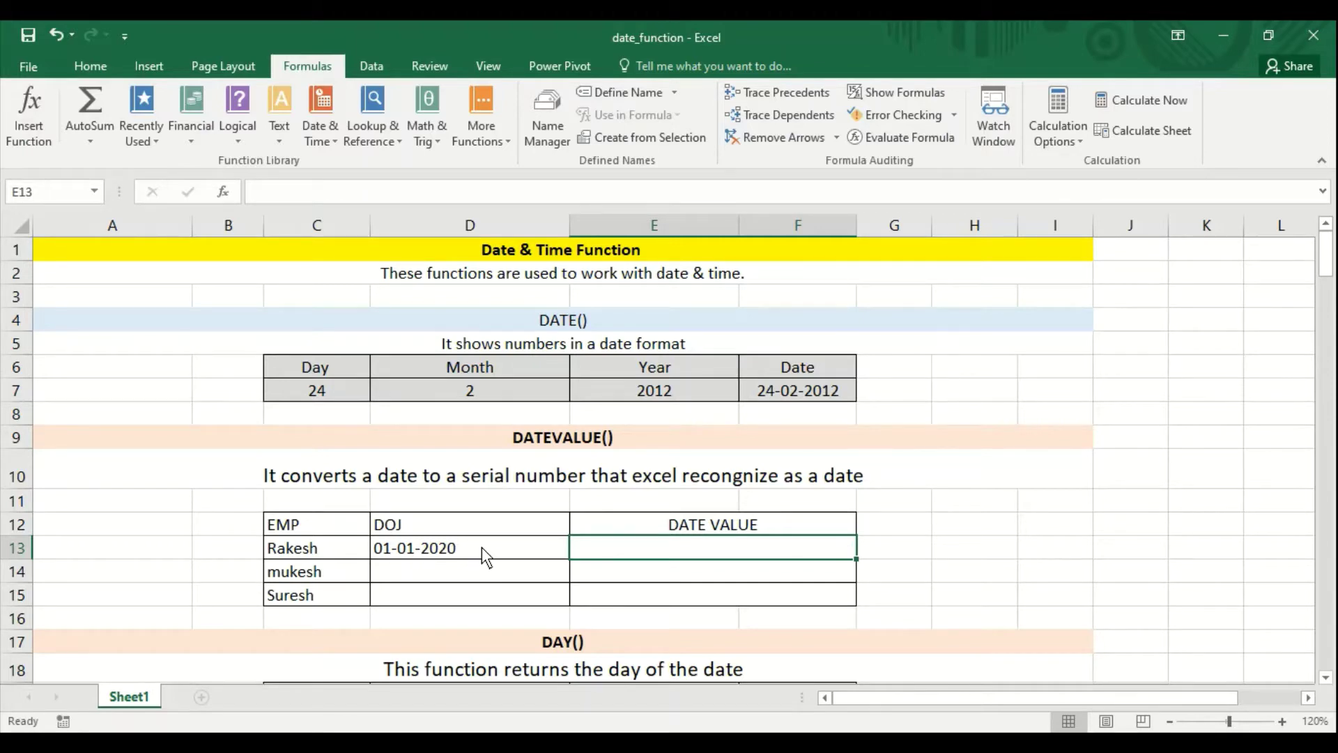
click(328, 139)
click(345, 188)
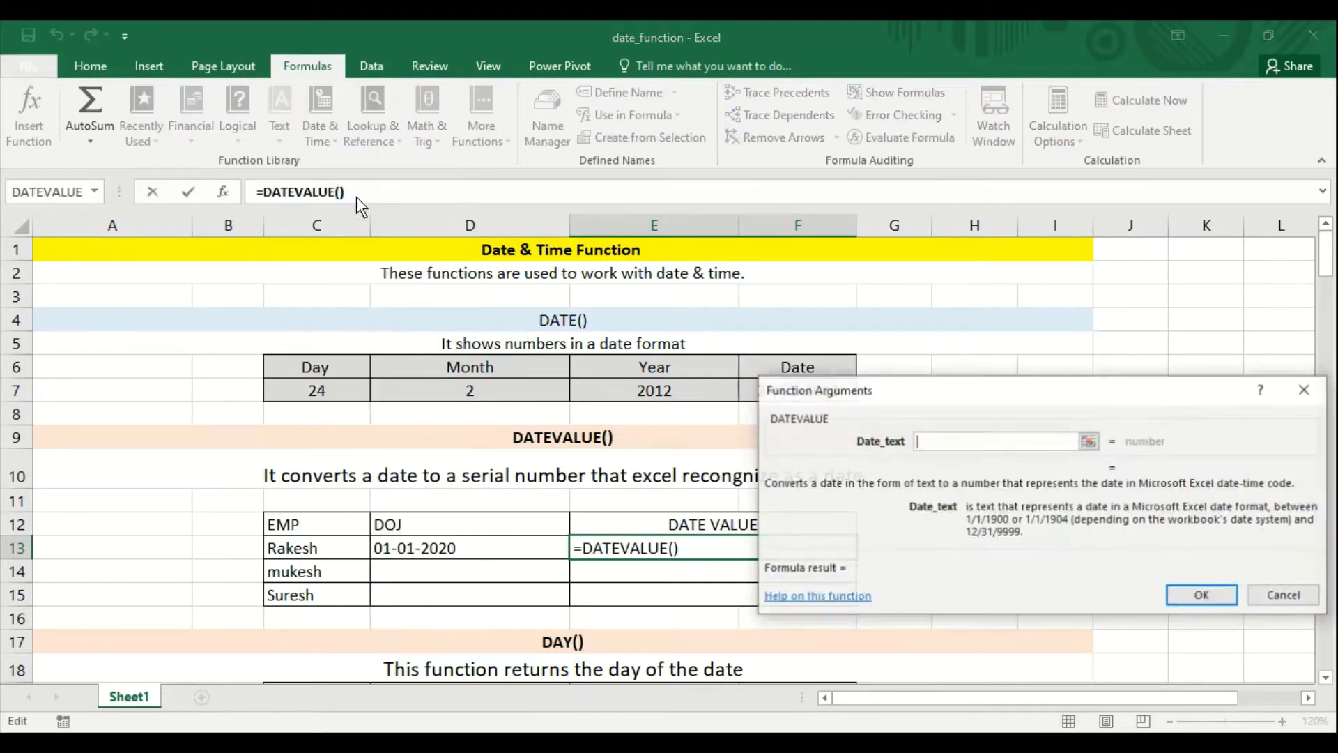
click(456, 547)
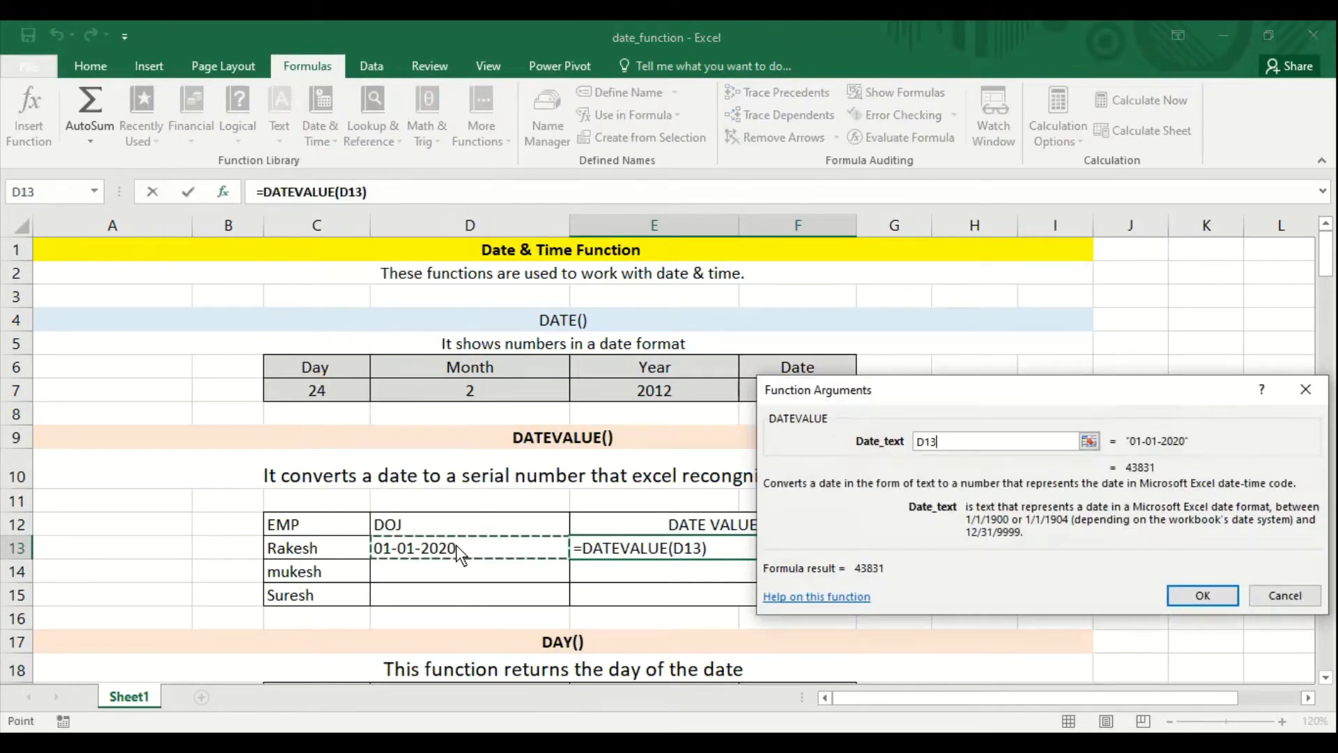
click(1180, 600)
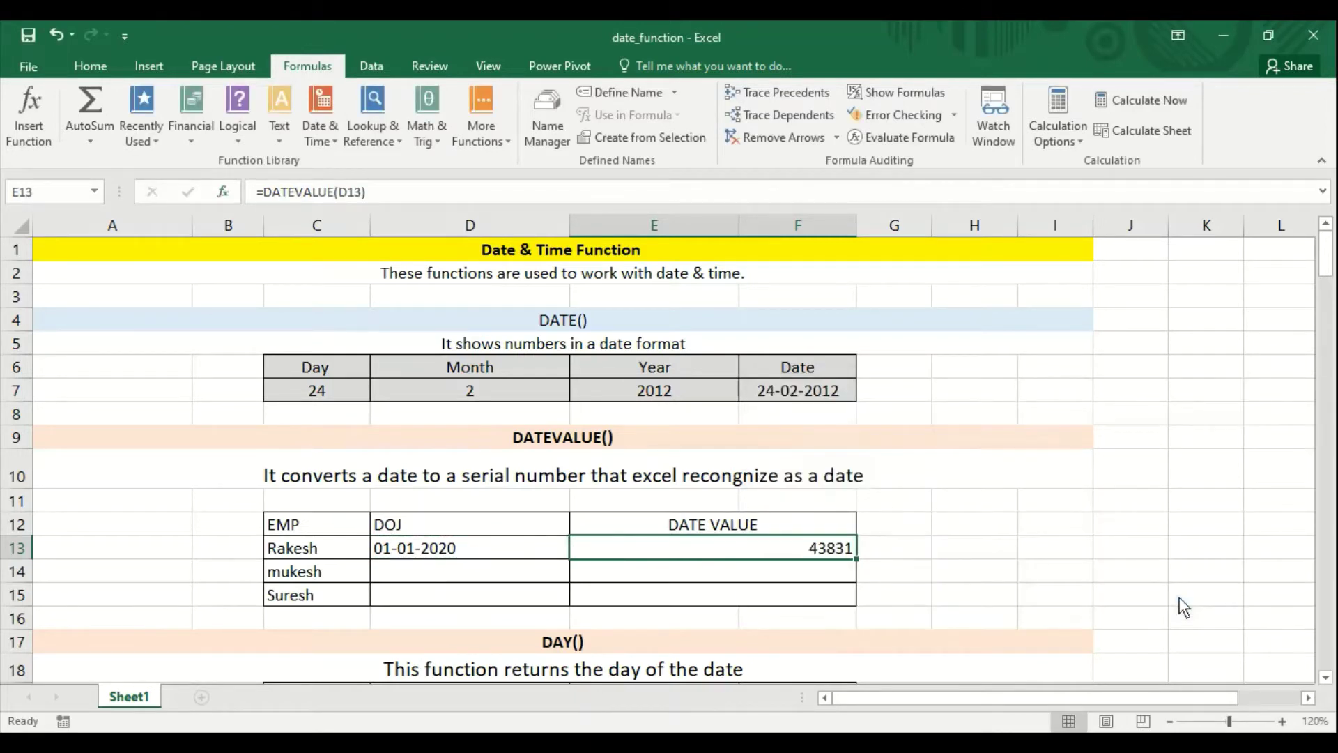
key(Delete)
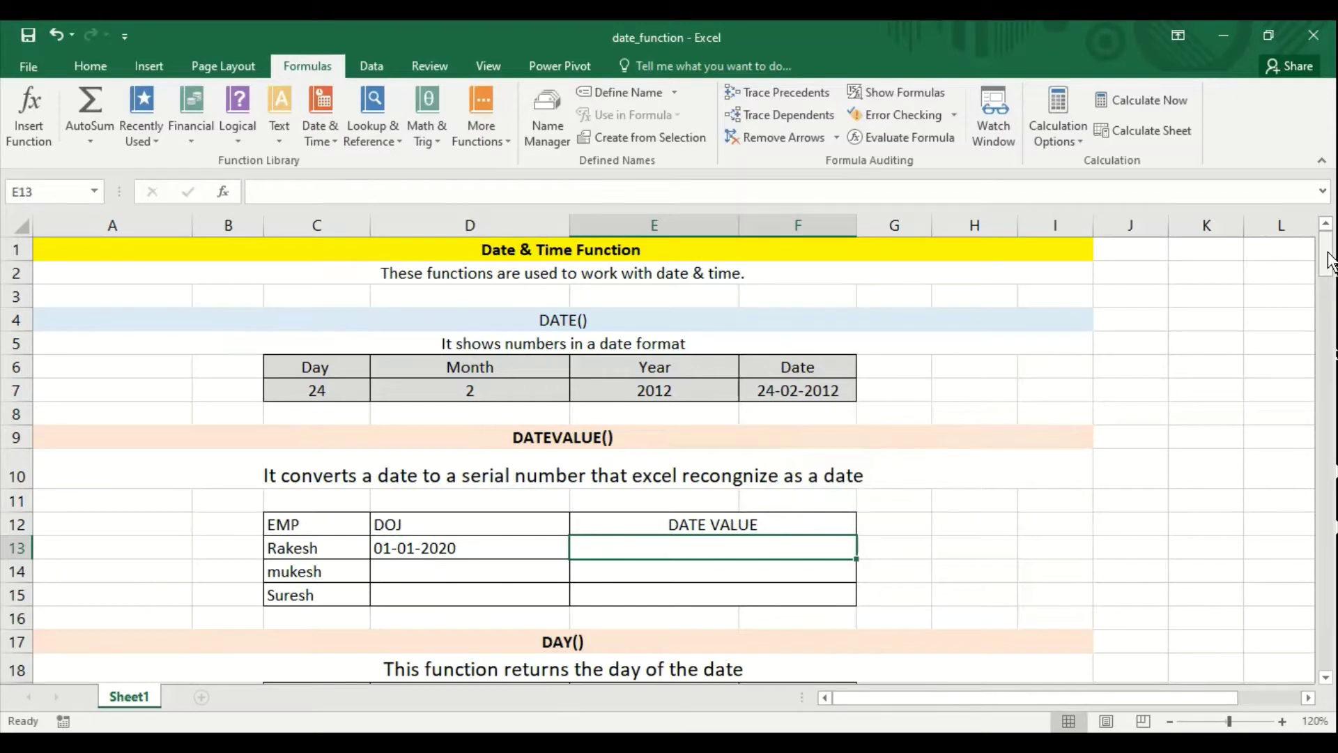
Insert =DAY(C20) in D20, returning 12 for the date 12-04-2020
drag(1333, 255, 1333, 286)
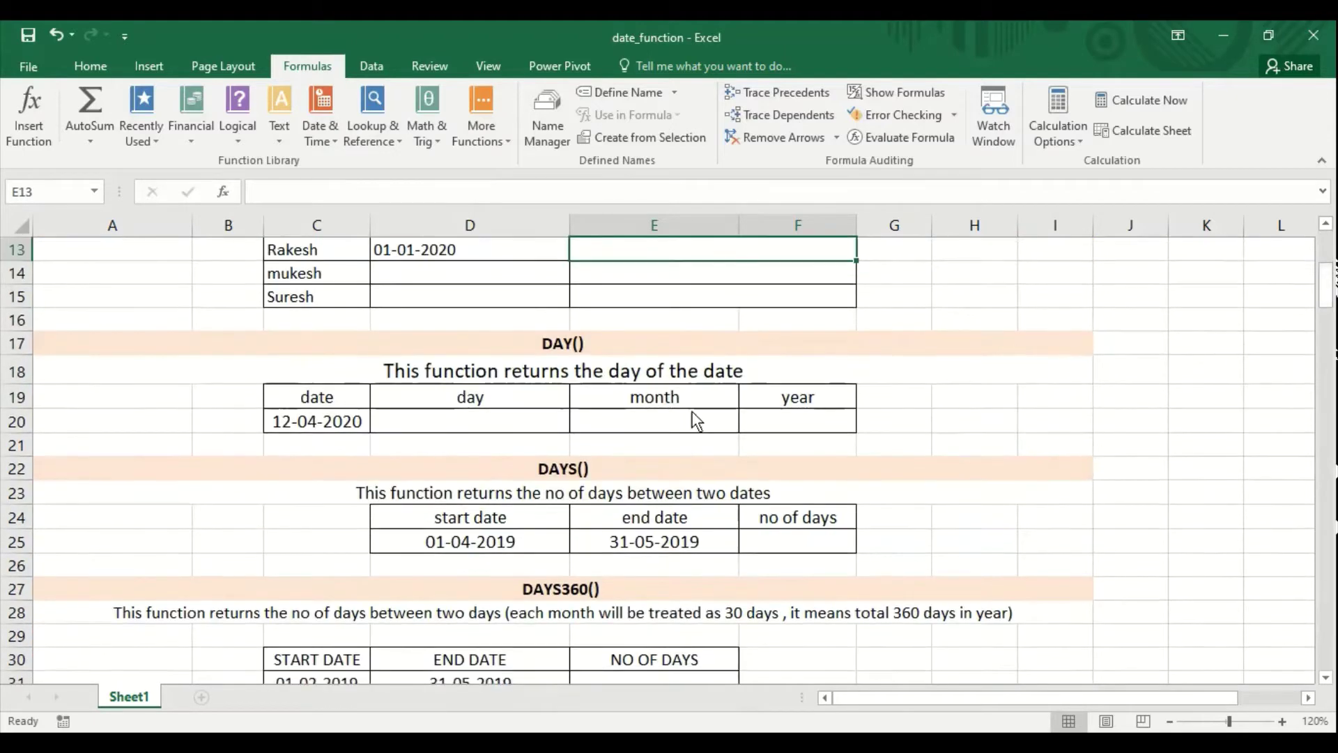
click(507, 429)
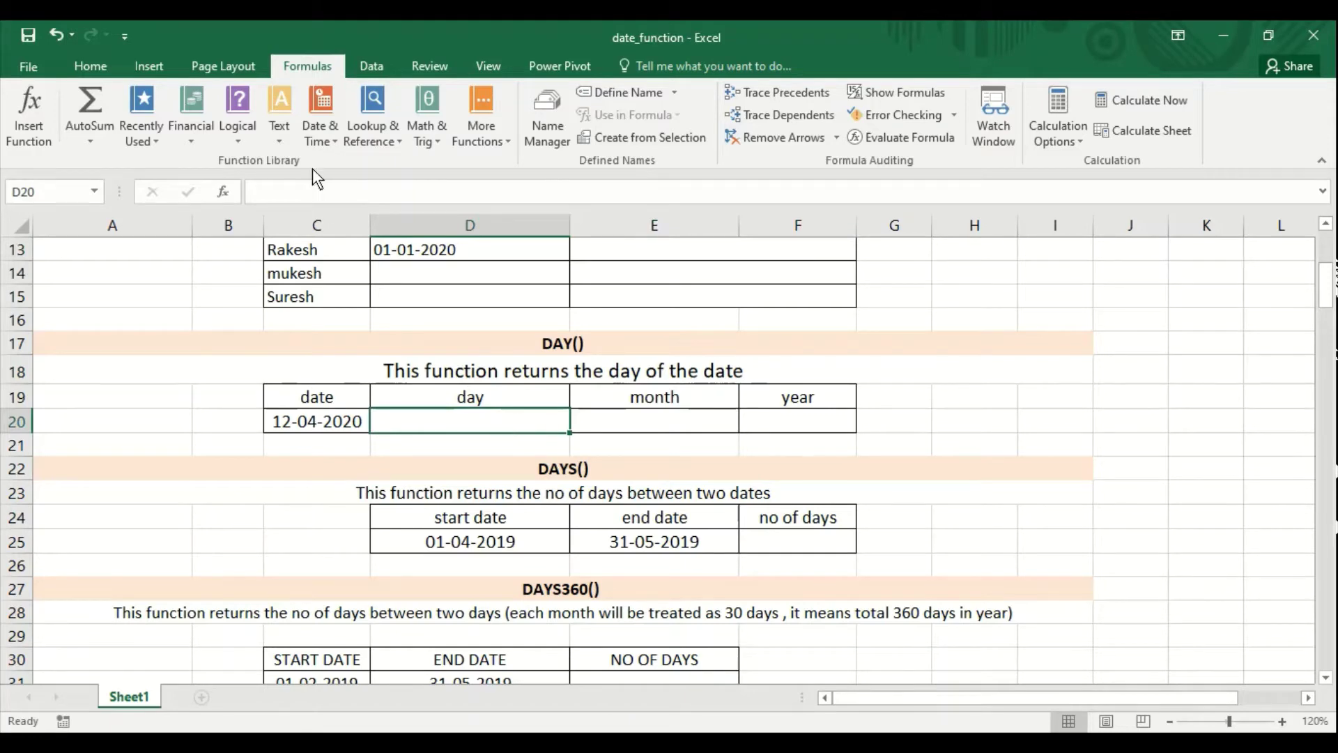
click(313, 143)
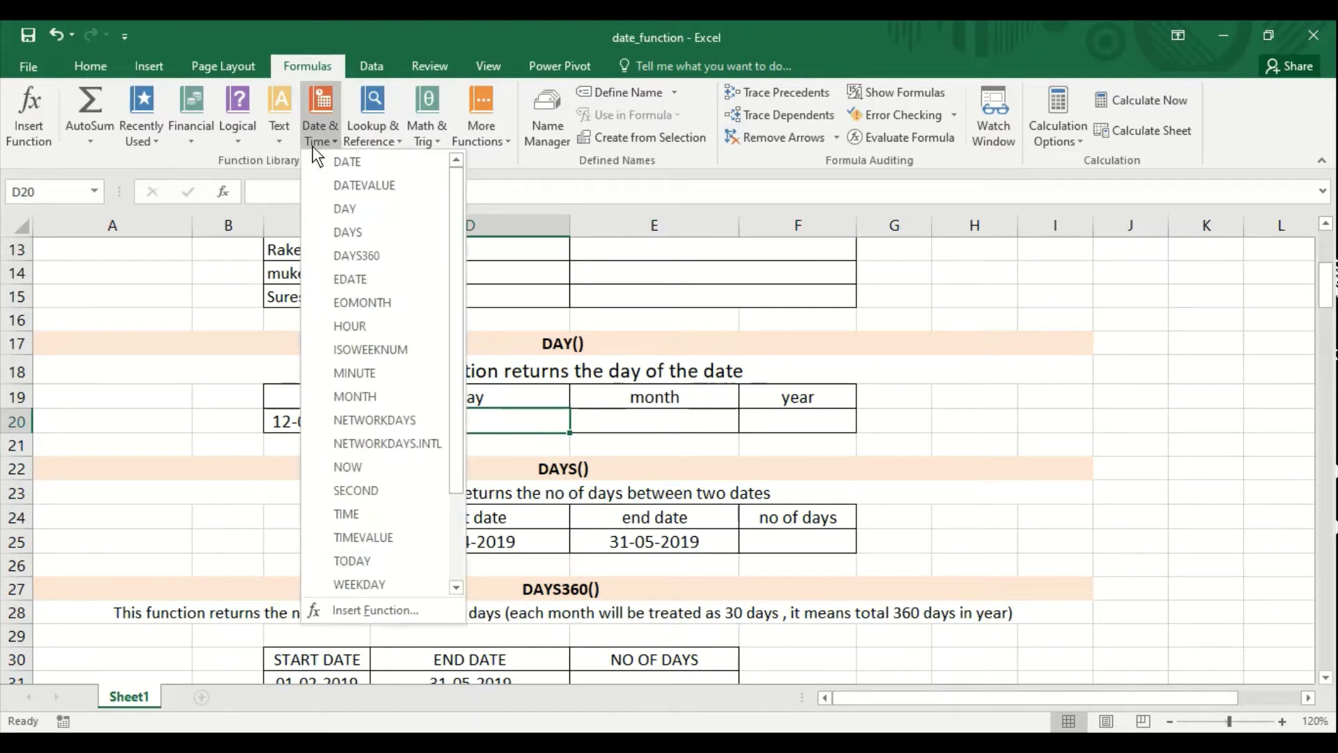
click(343, 208)
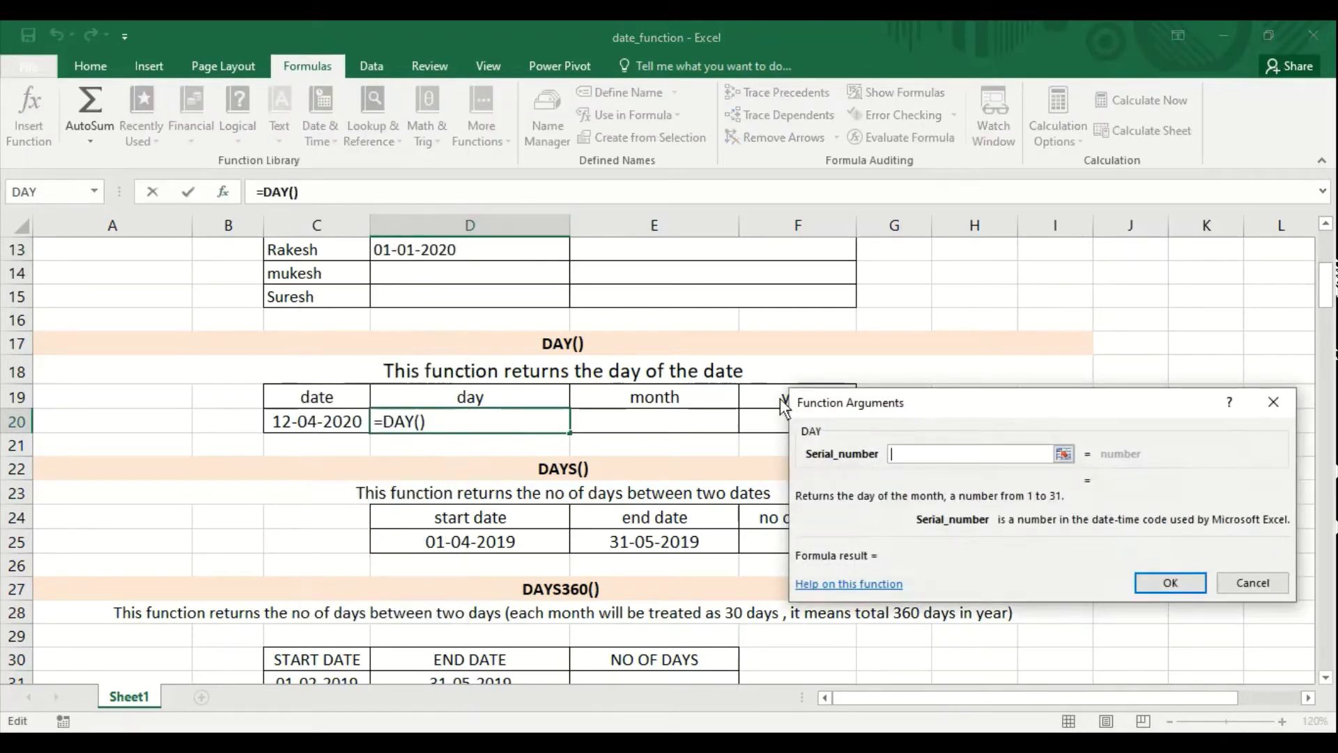
click(288, 422)
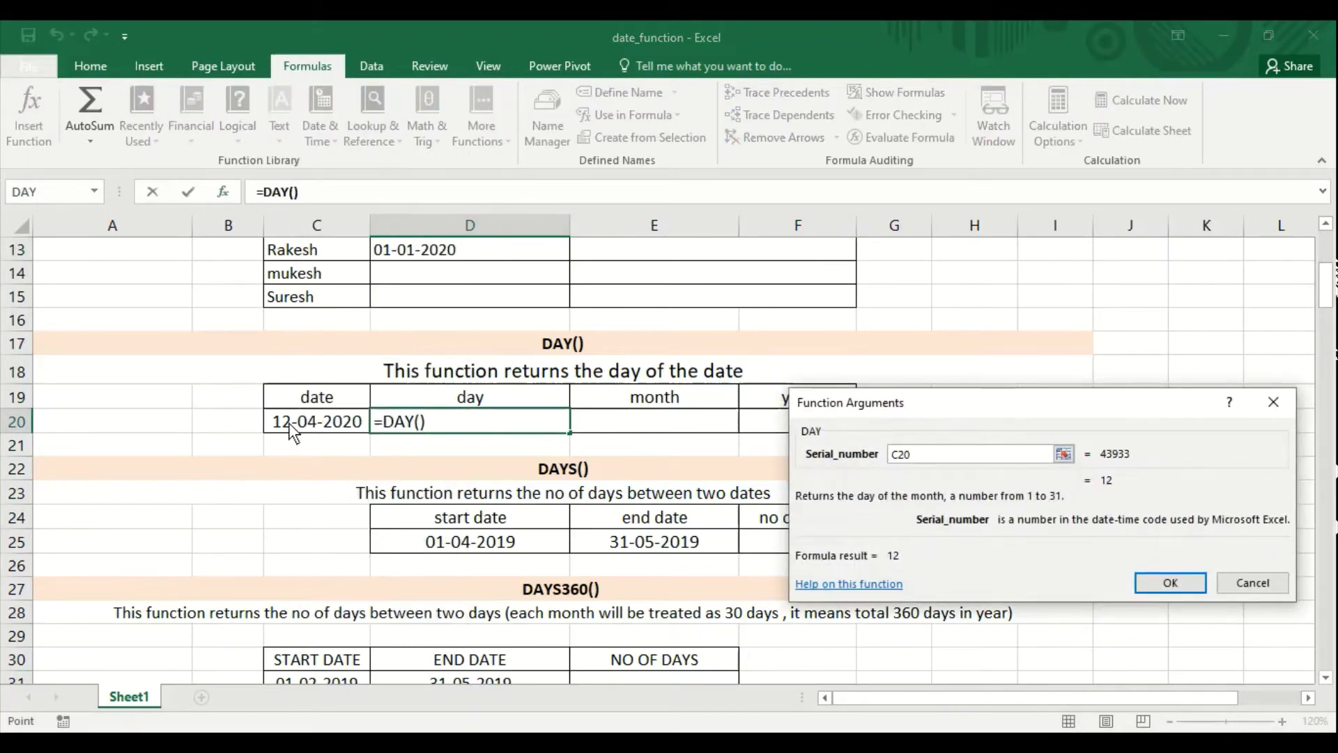
click(1172, 583)
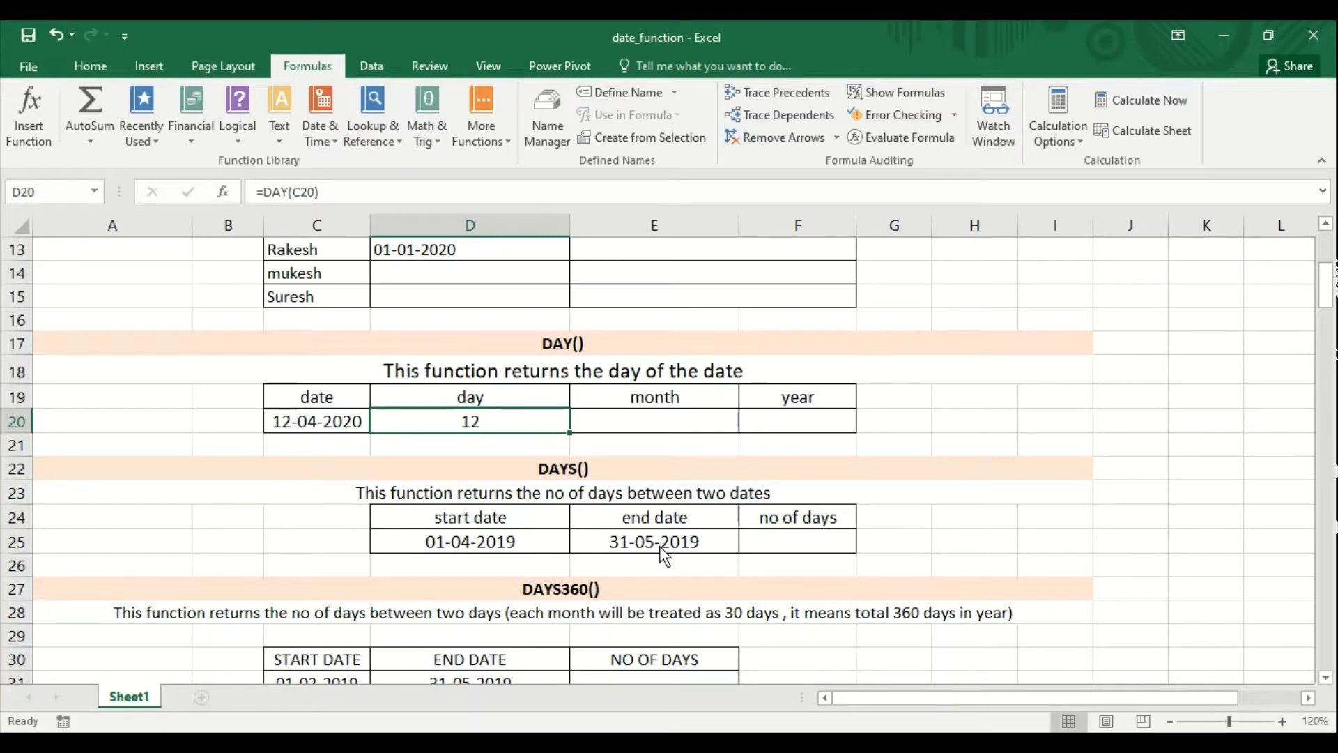
click(791, 541)
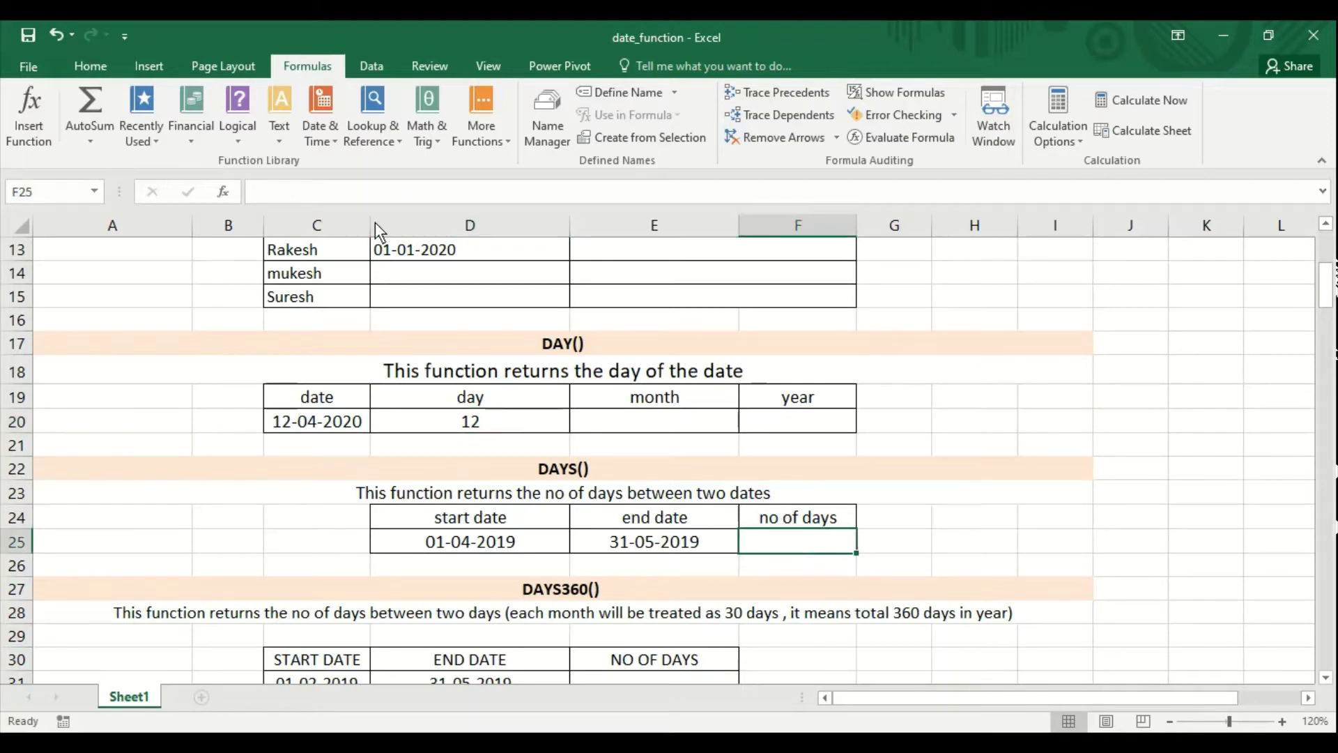
Insert =DAYS(E25,D25) in F25, giving 60 days
click(323, 136)
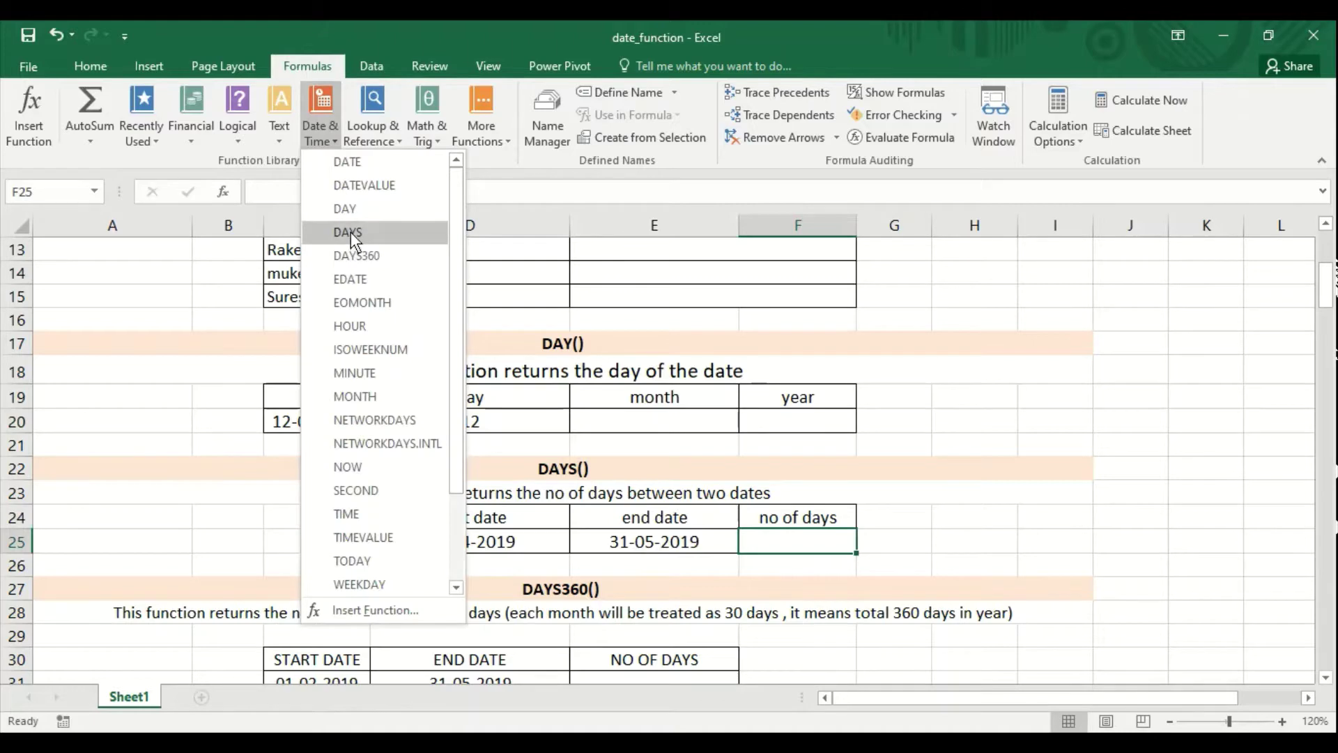
click(349, 232)
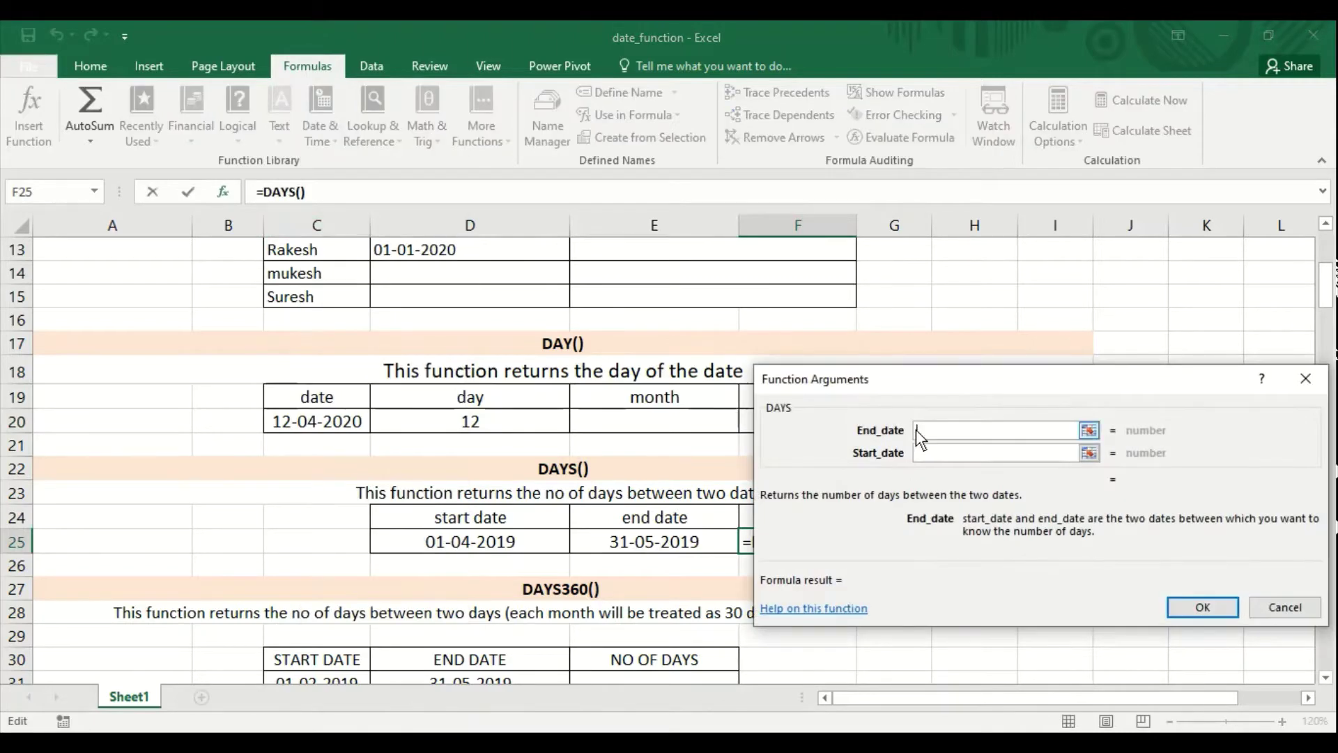
click(608, 546)
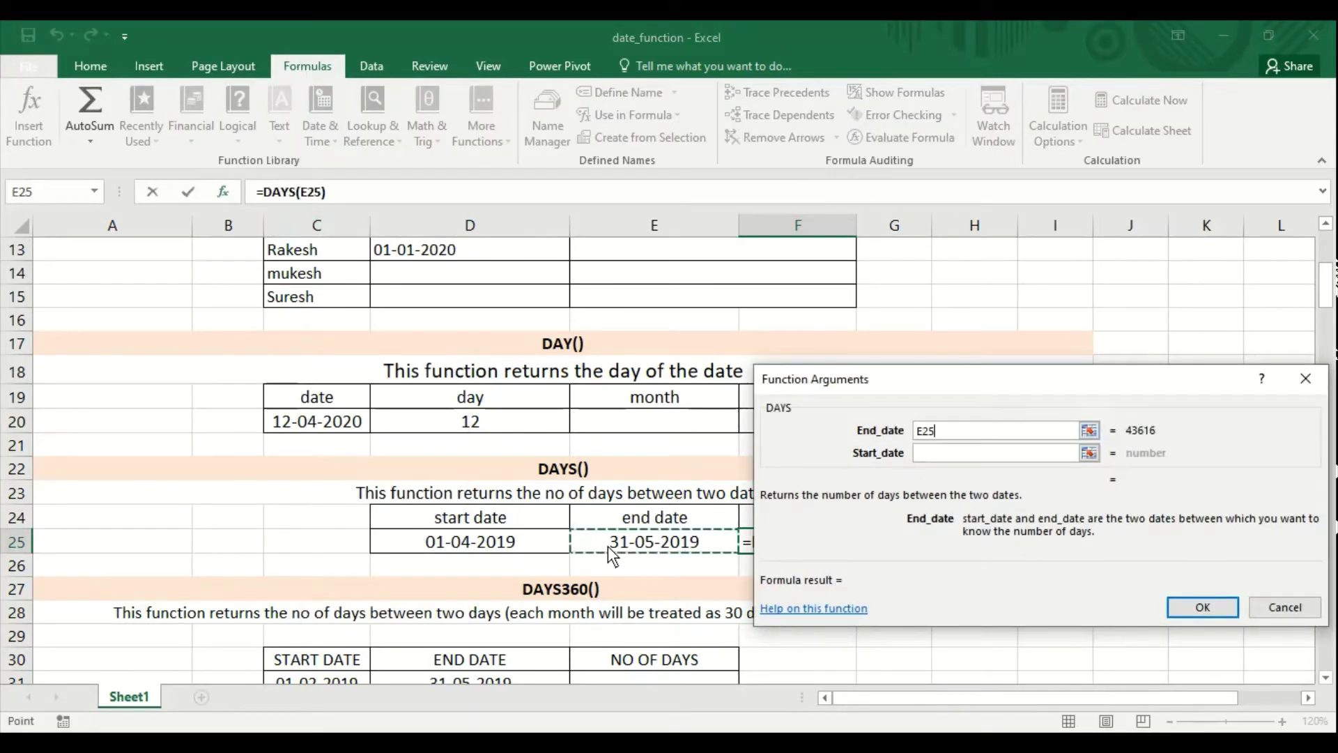
click(1006, 454)
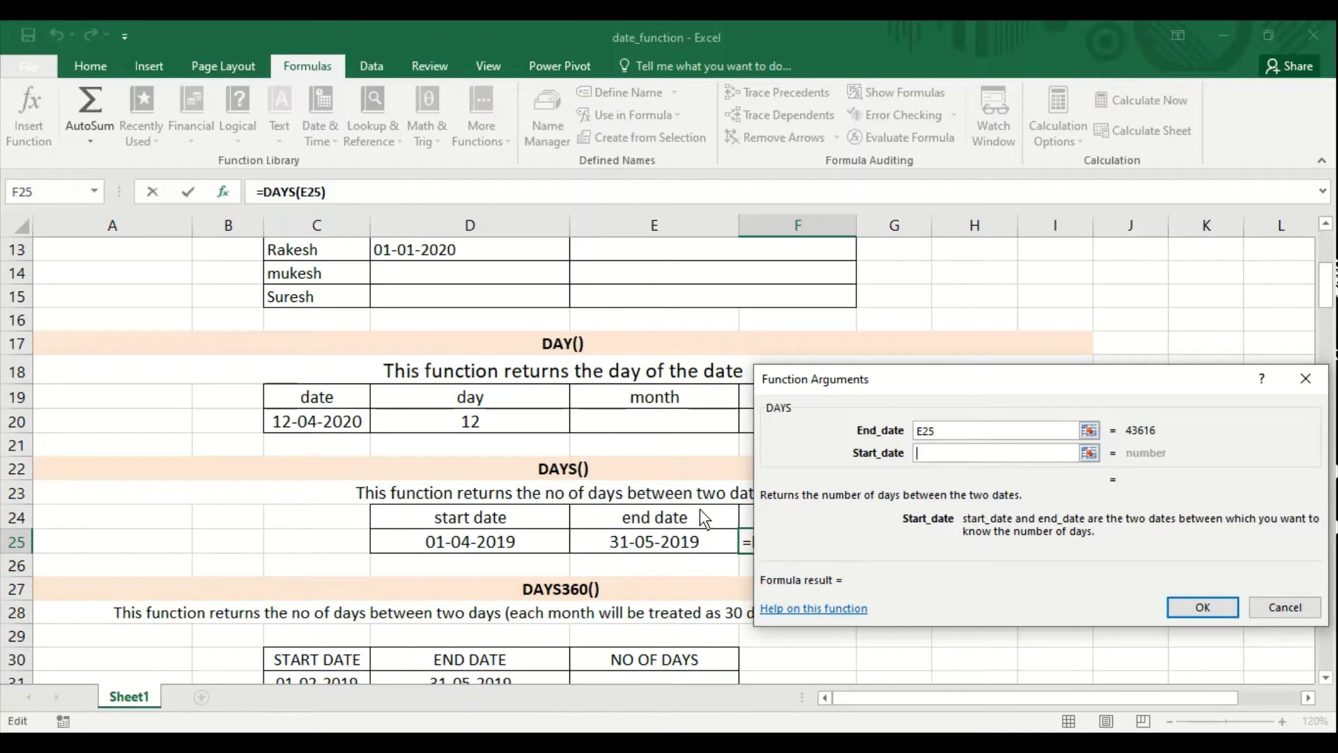
click(526, 549)
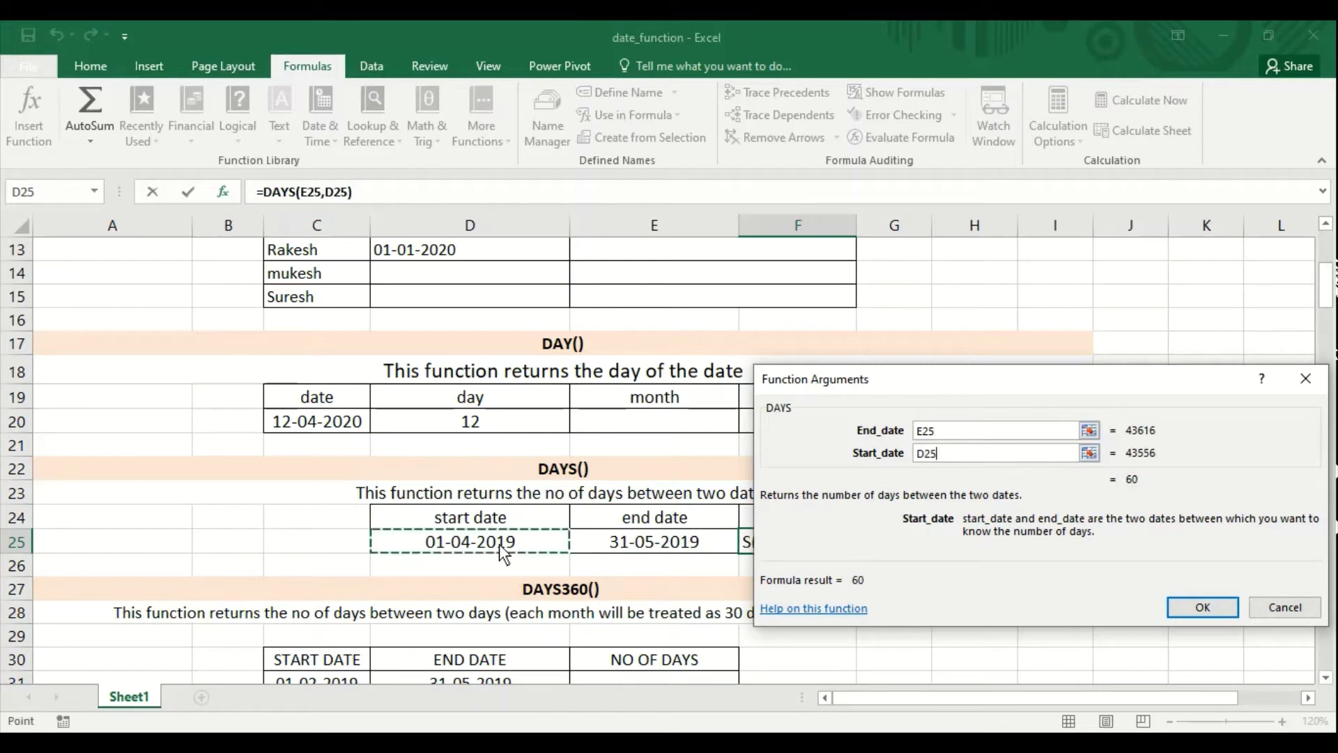
click(1200, 608)
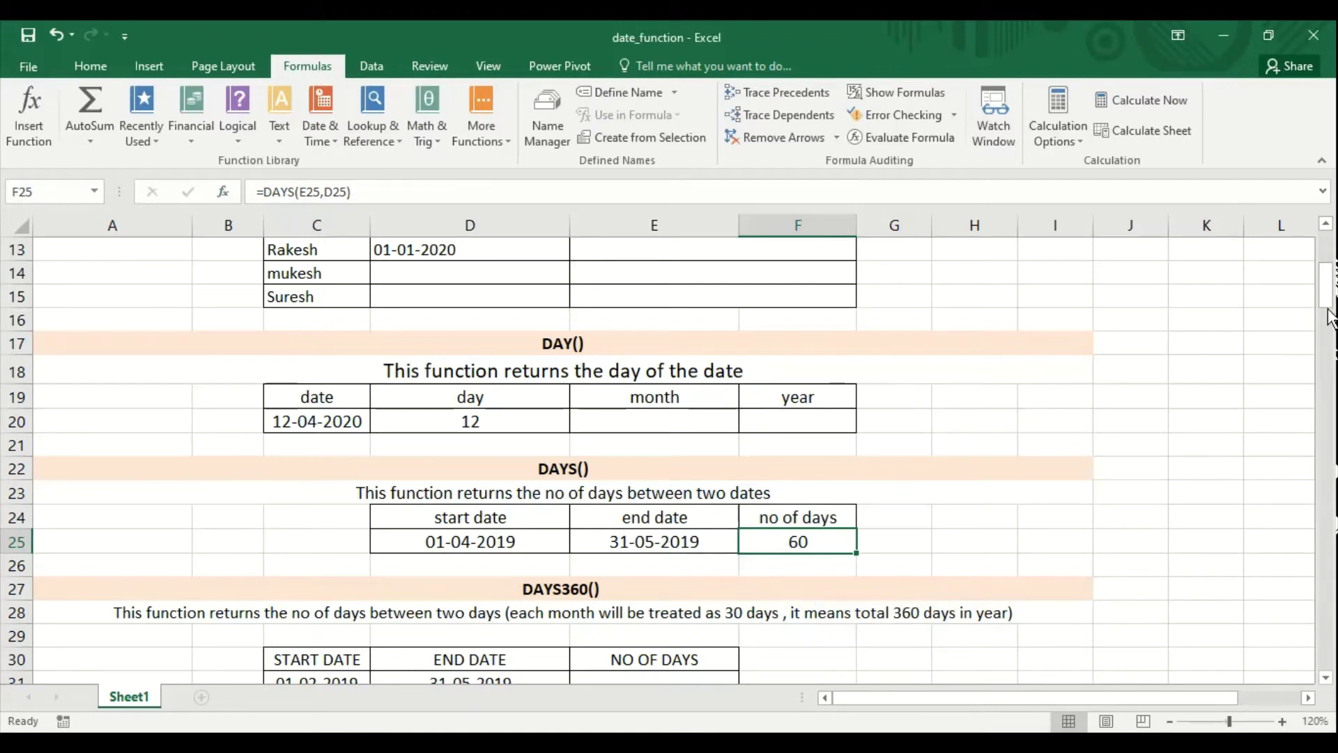
drag(1329, 298, 1329, 317)
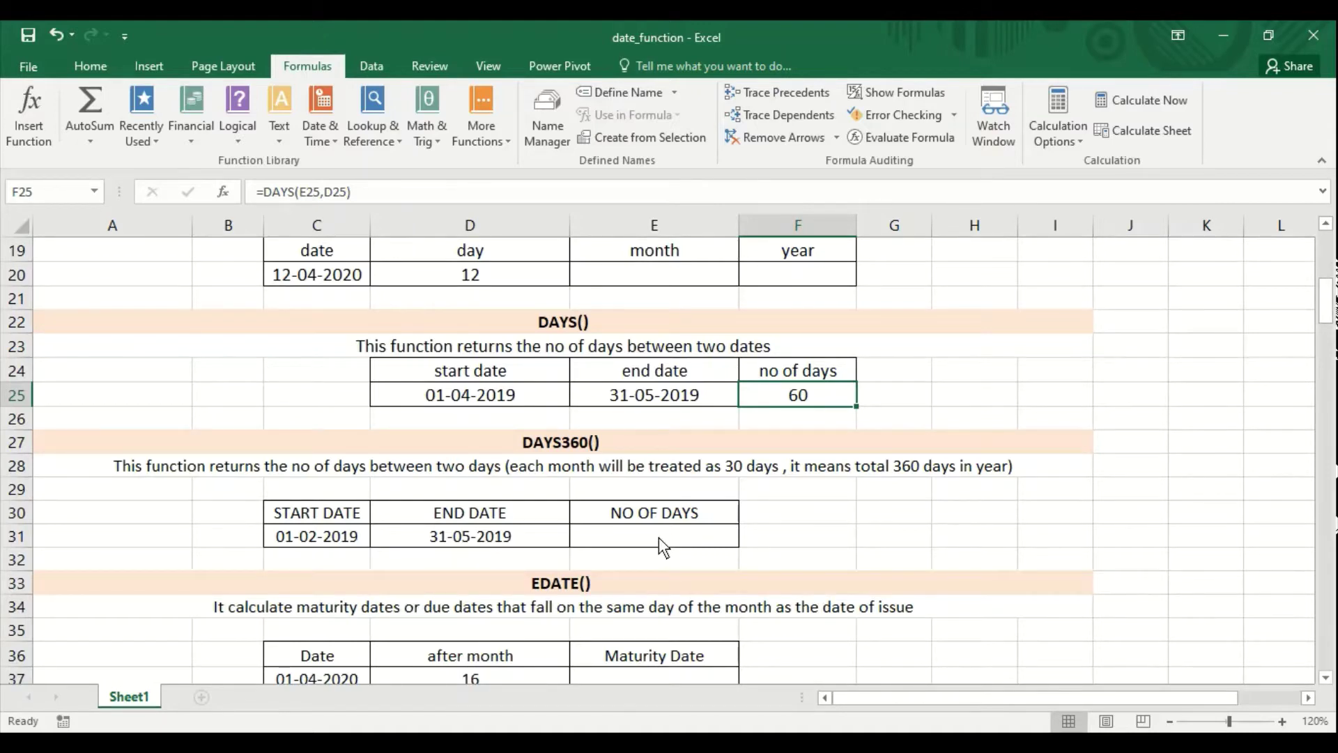
Insert =DAYS360(C31,D31) in E31, returning 120 days
click(659, 537)
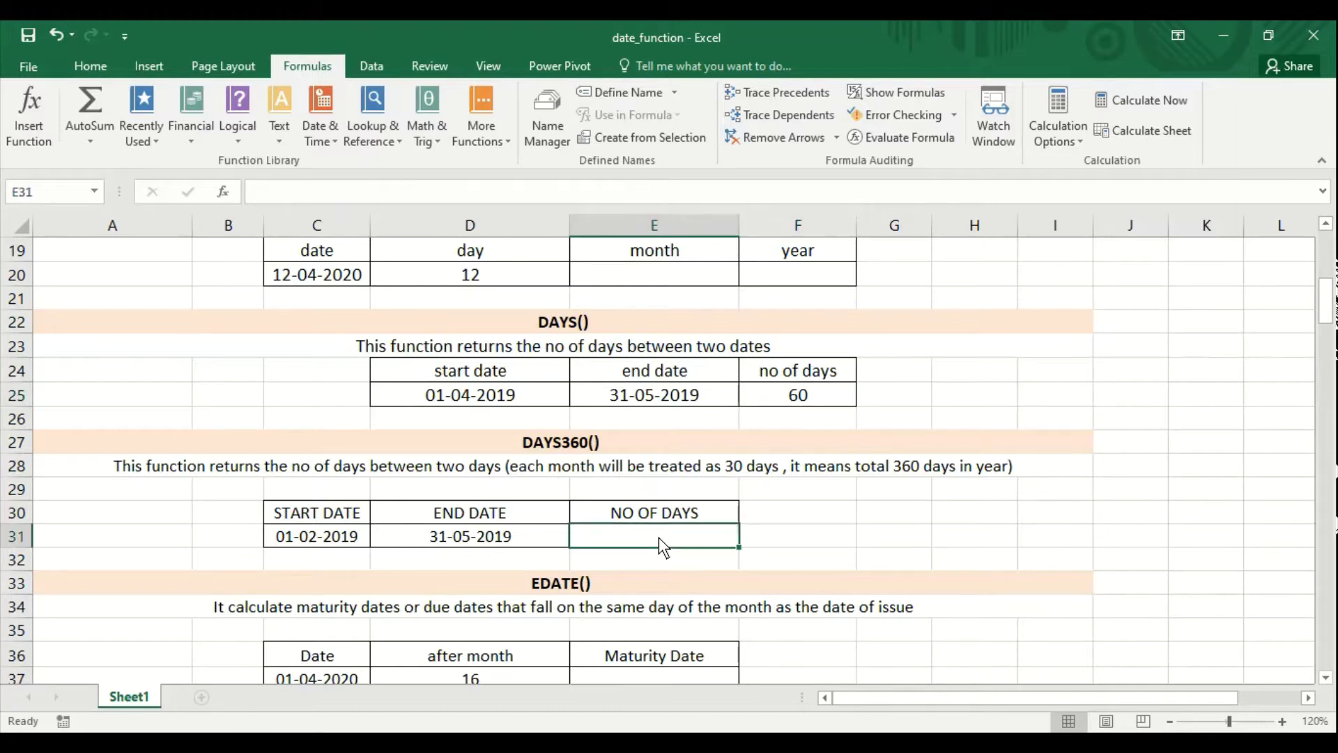
click(316, 143)
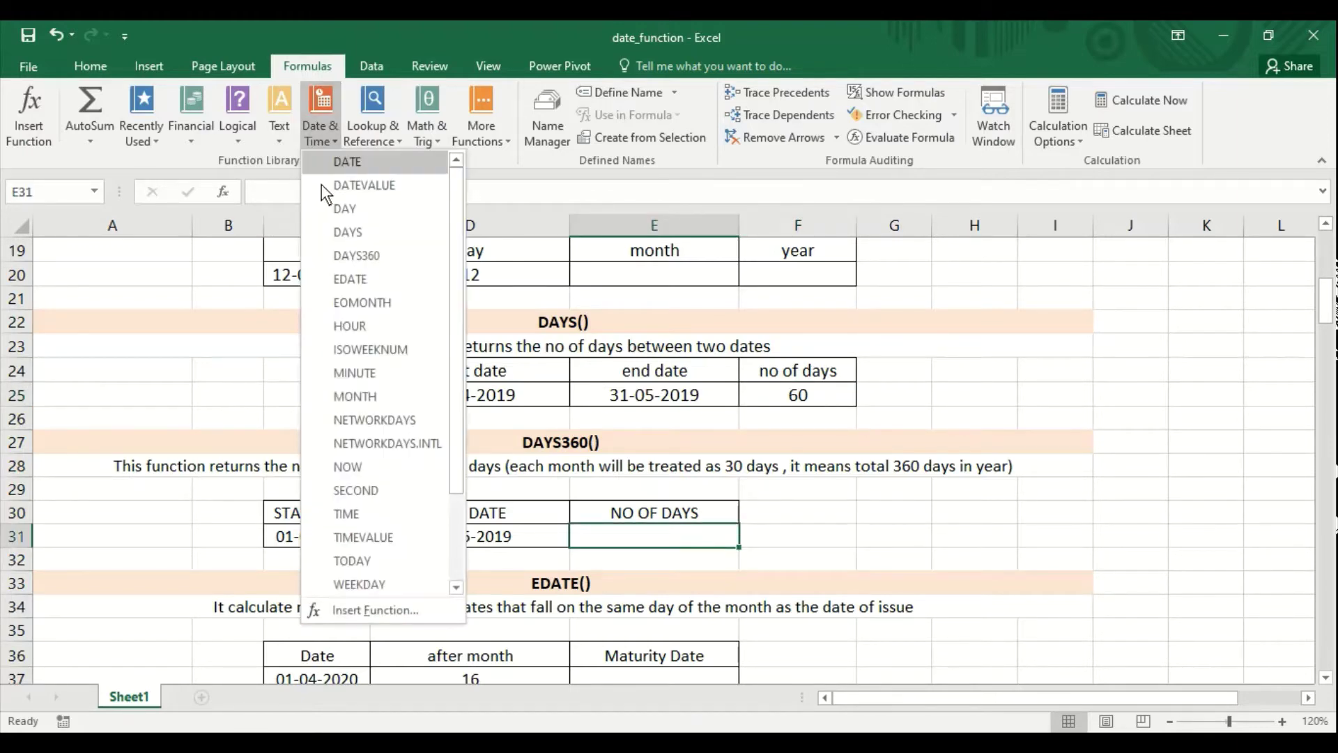
click(348, 255)
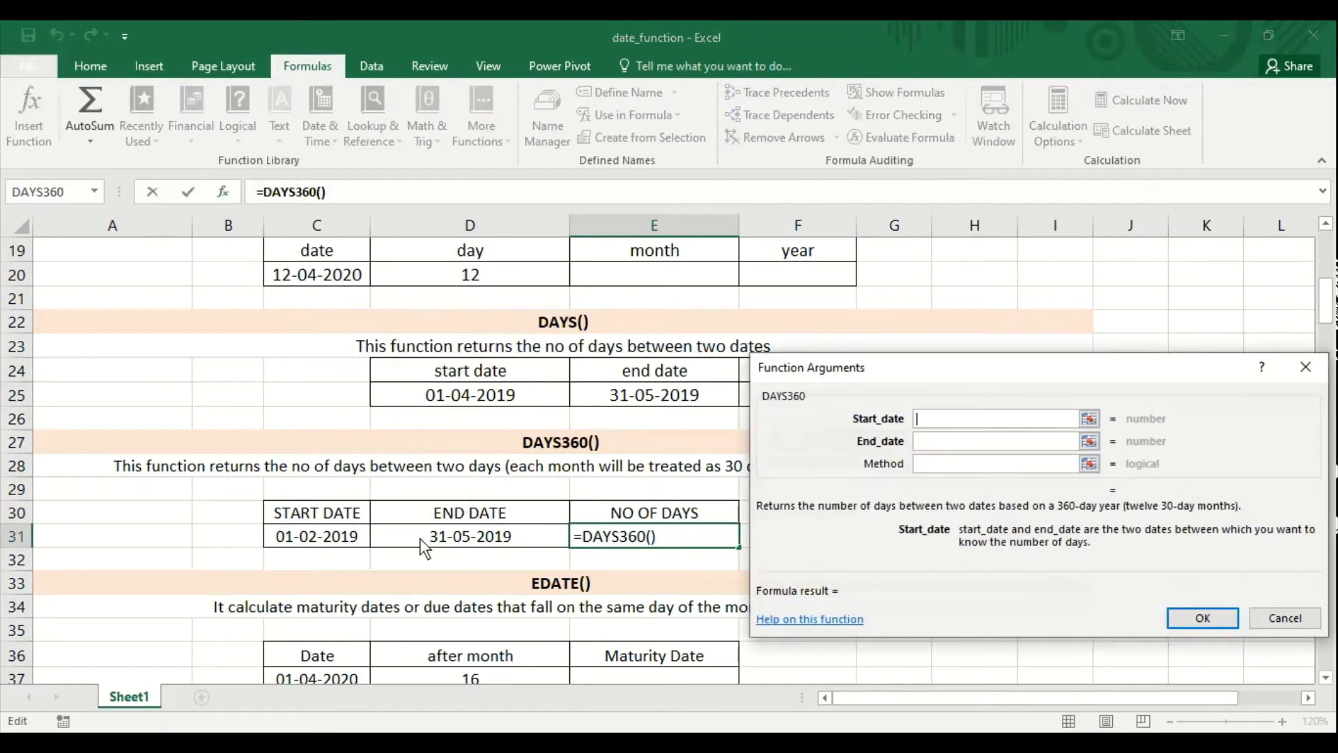
click(345, 541)
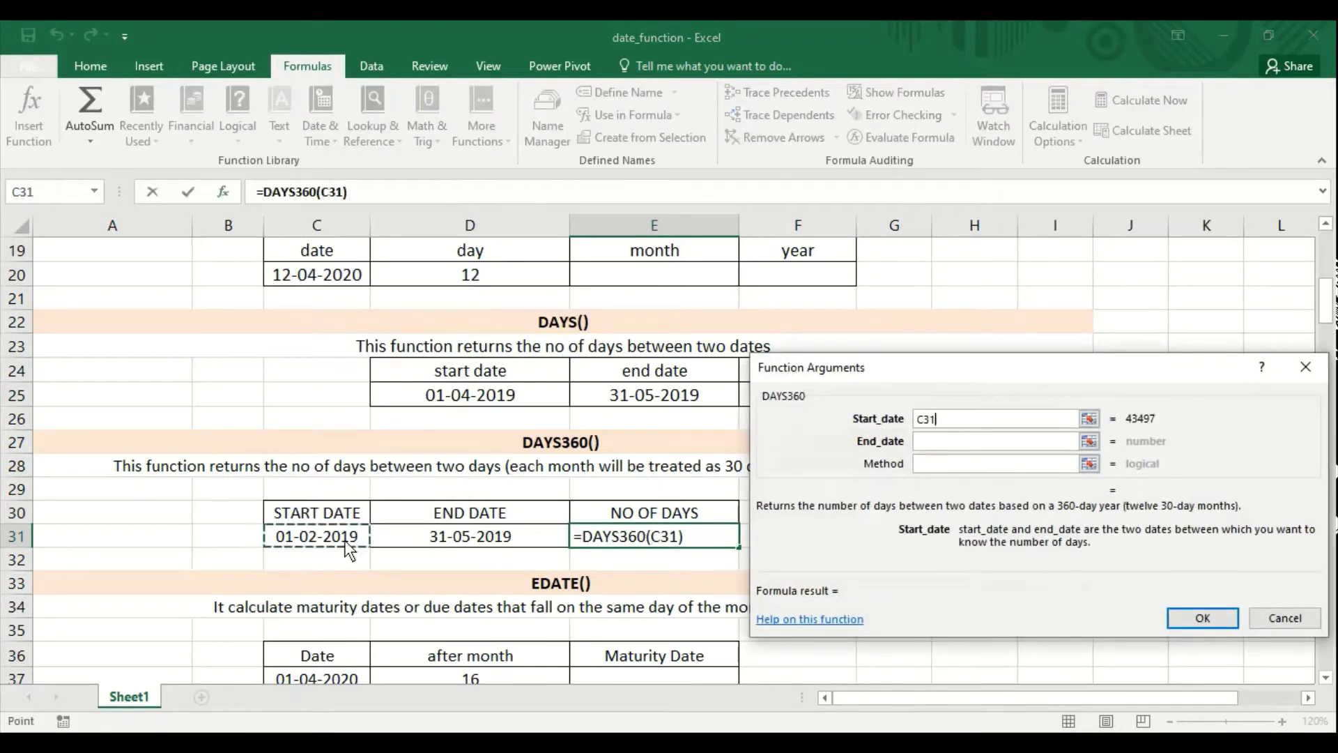
click(952, 442)
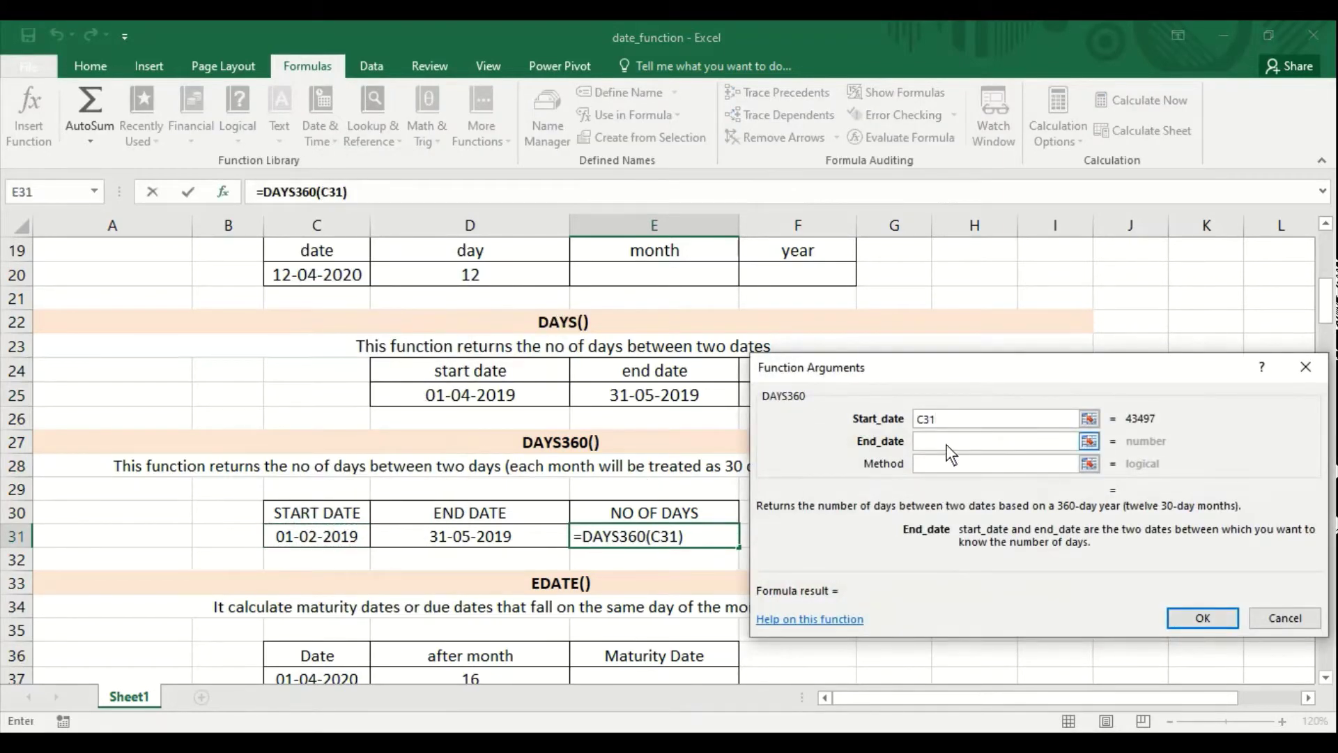
click(509, 538)
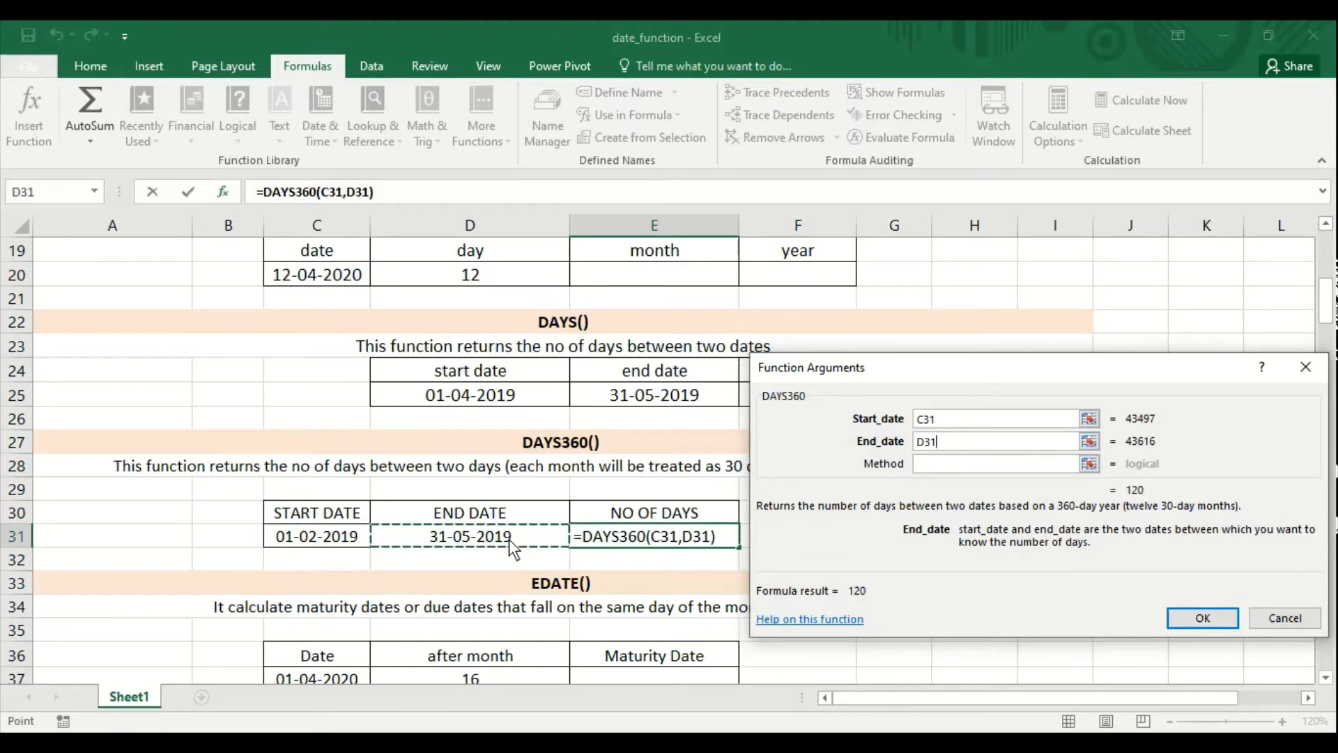
click(1179, 616)
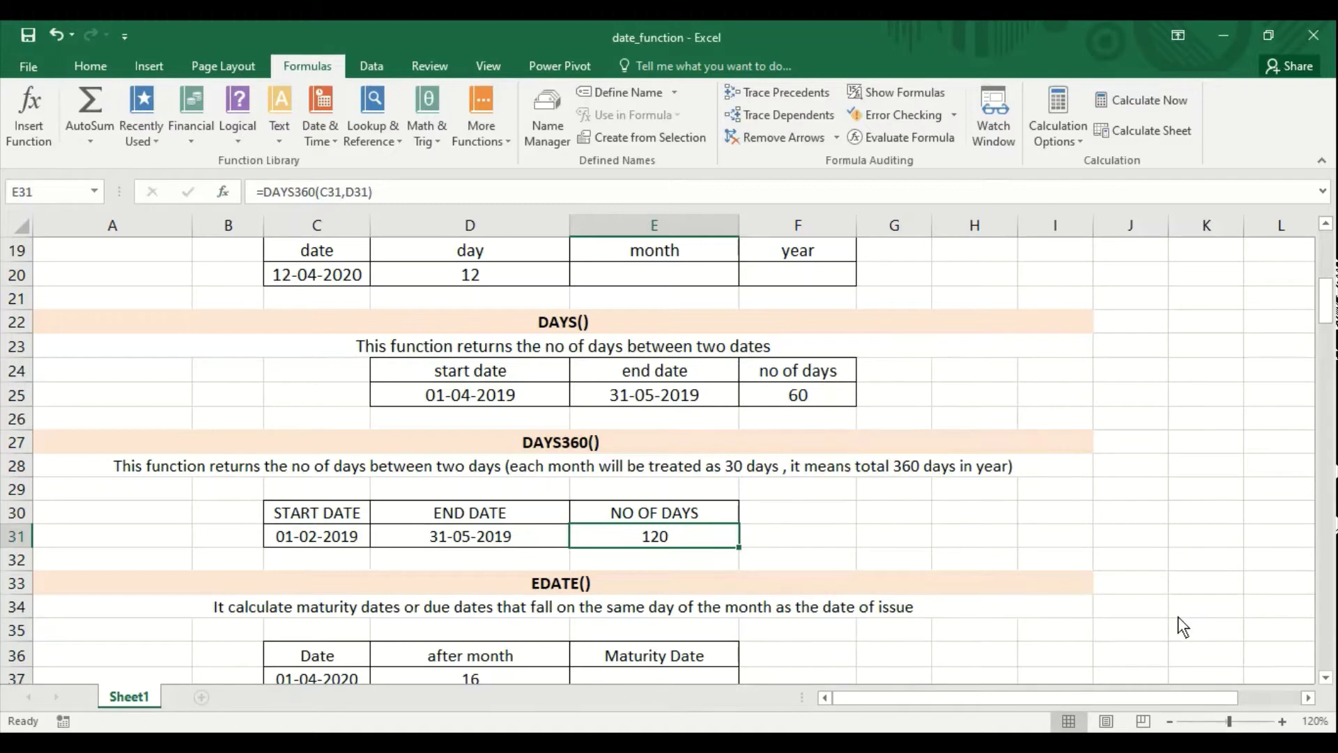
scroll(521, 432, down, 3)
click(317, 463)
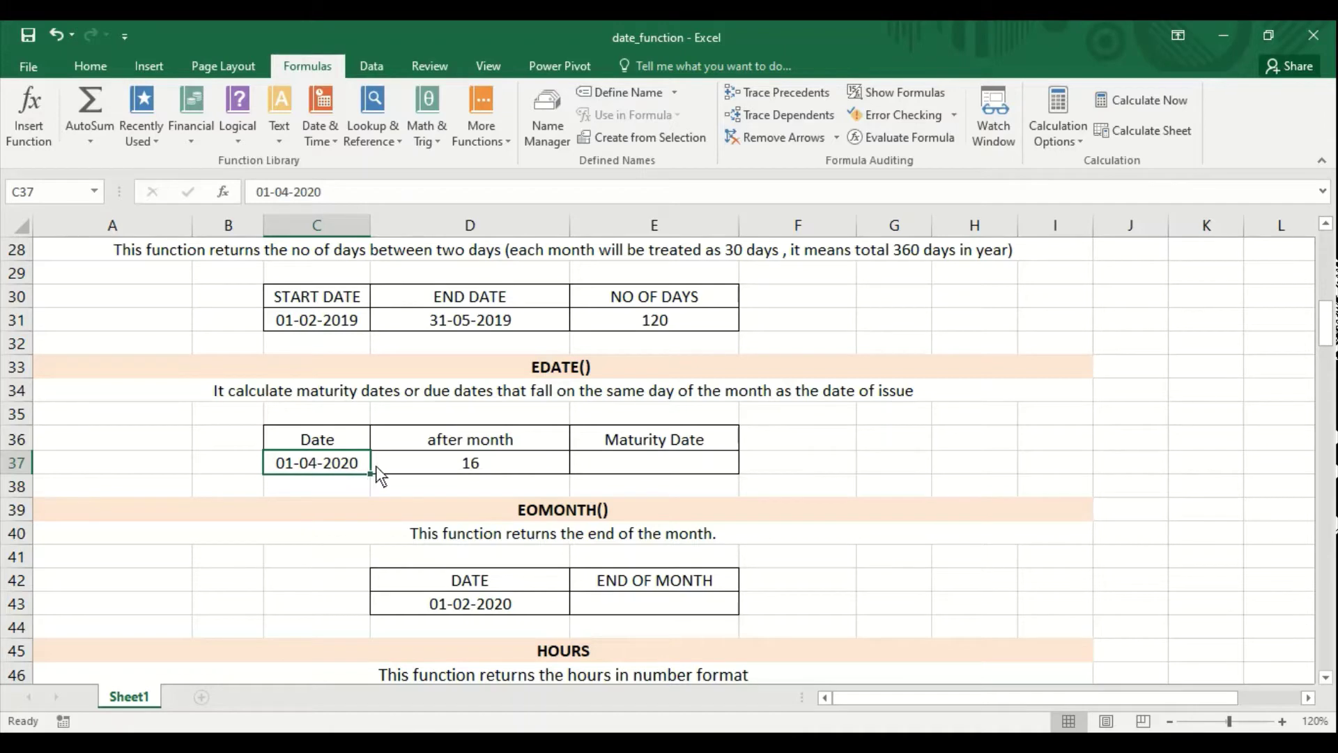
Insert =EDATE(C37,D37) in E37, adding 16 months to 01-04-2020 to give 44409
click(680, 458)
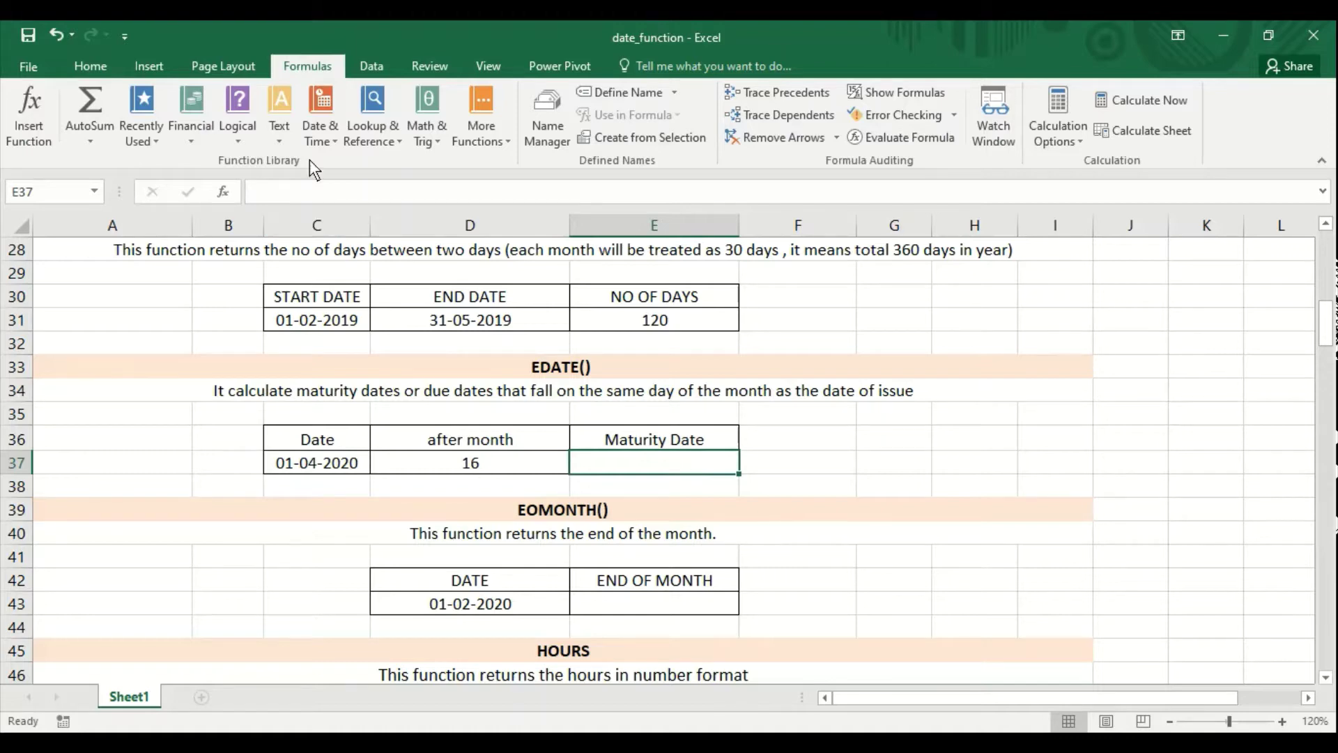
click(311, 141)
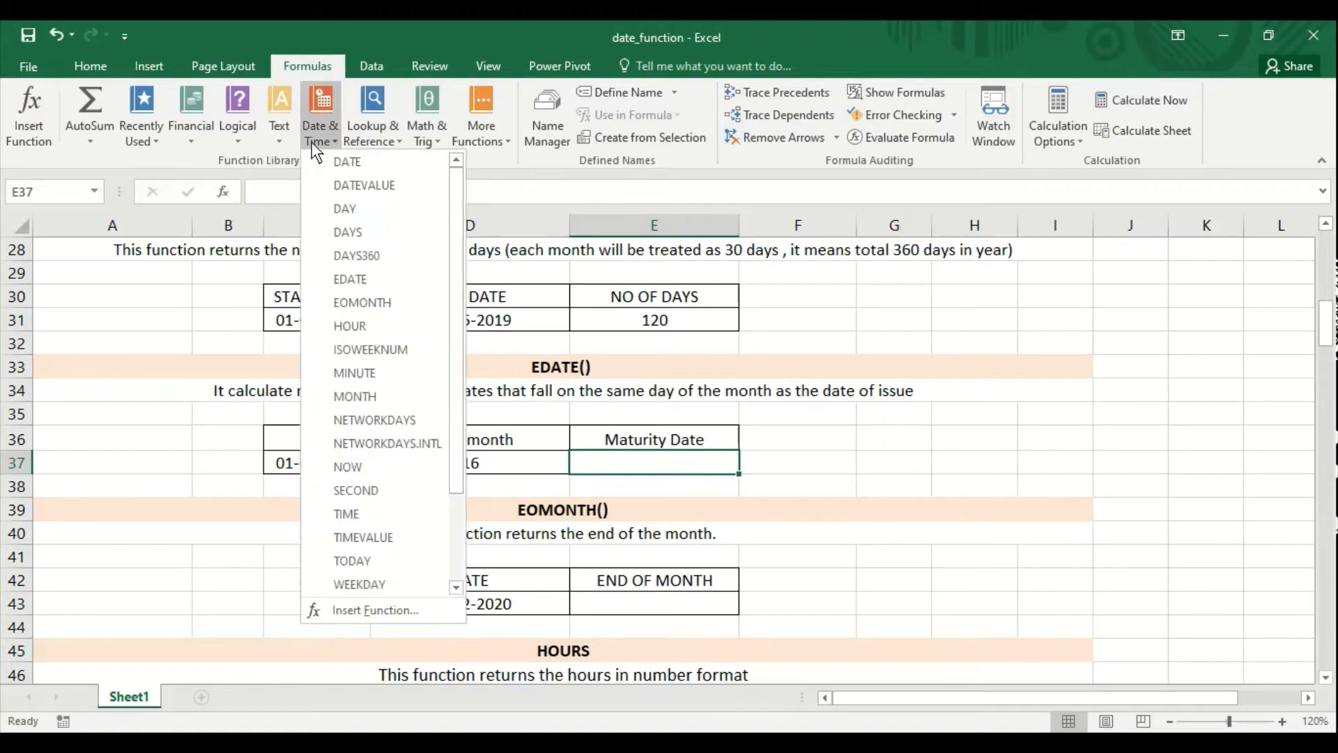
click(353, 282)
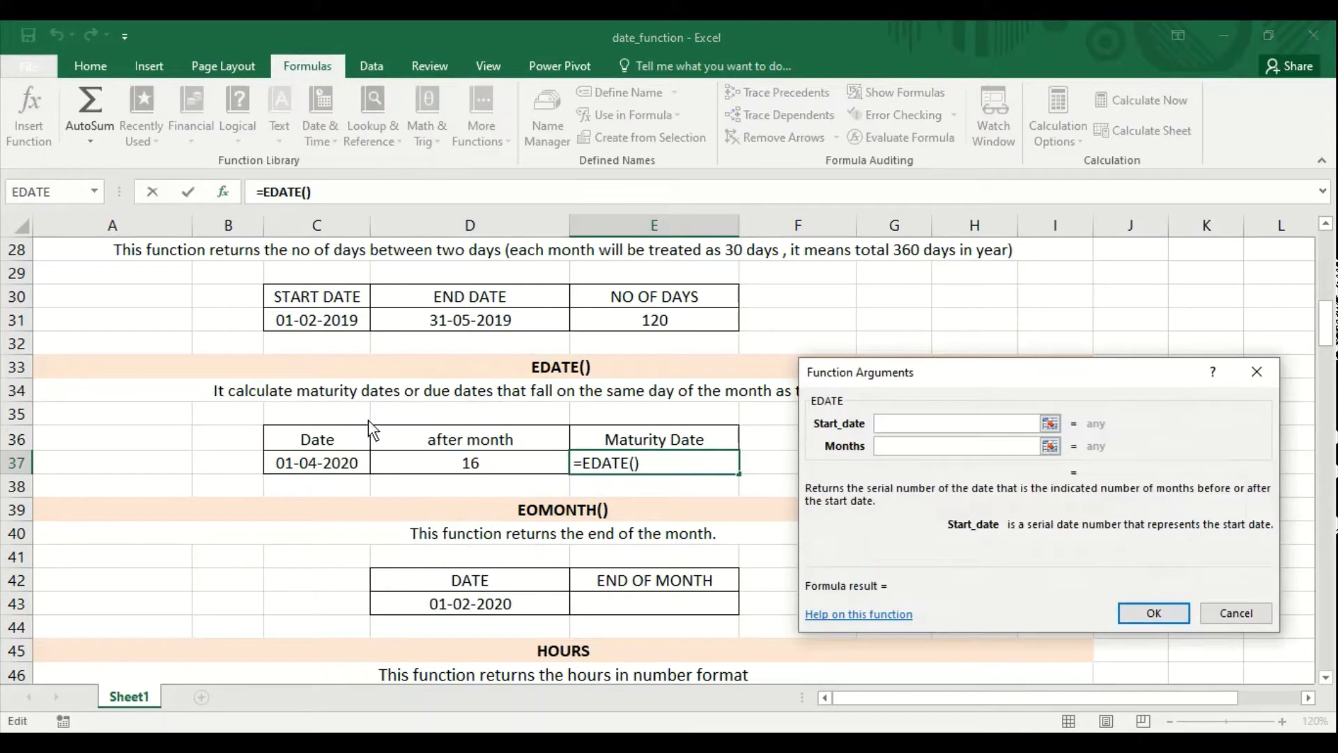
click(306, 461)
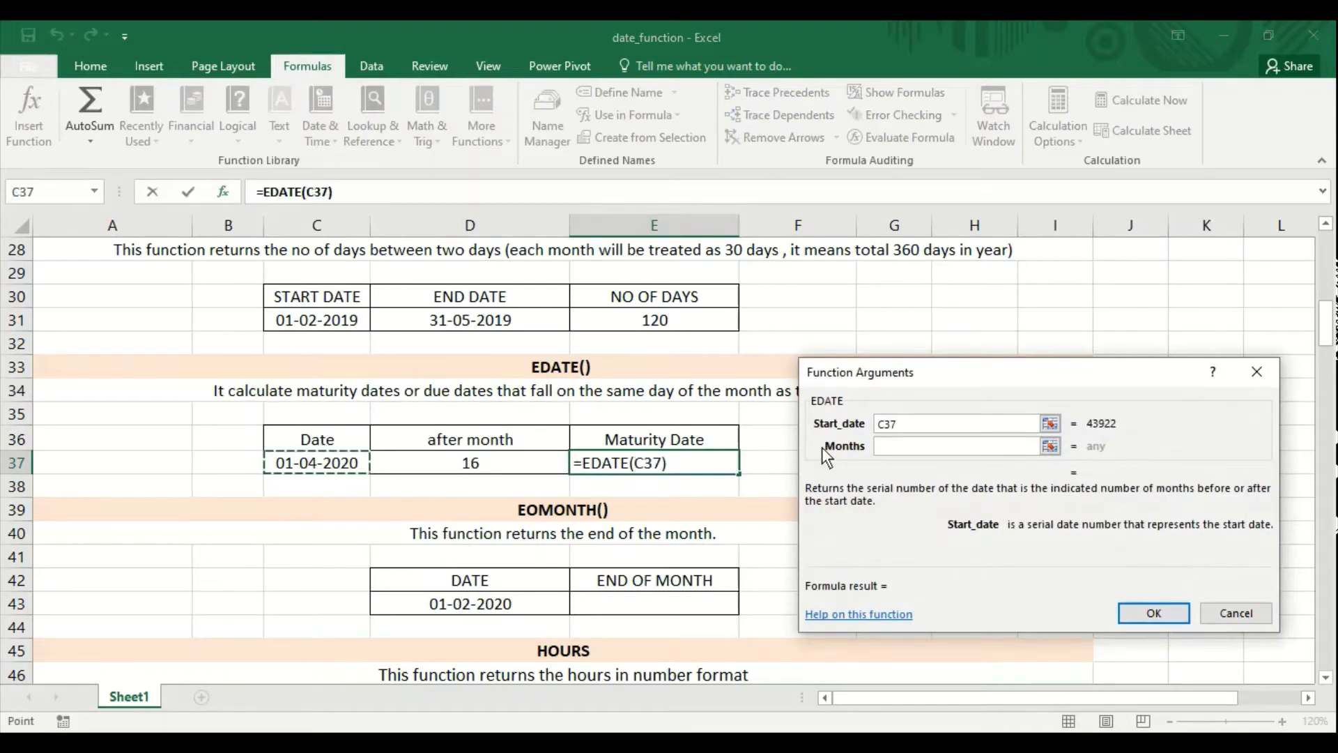
click(903, 446)
click(456, 465)
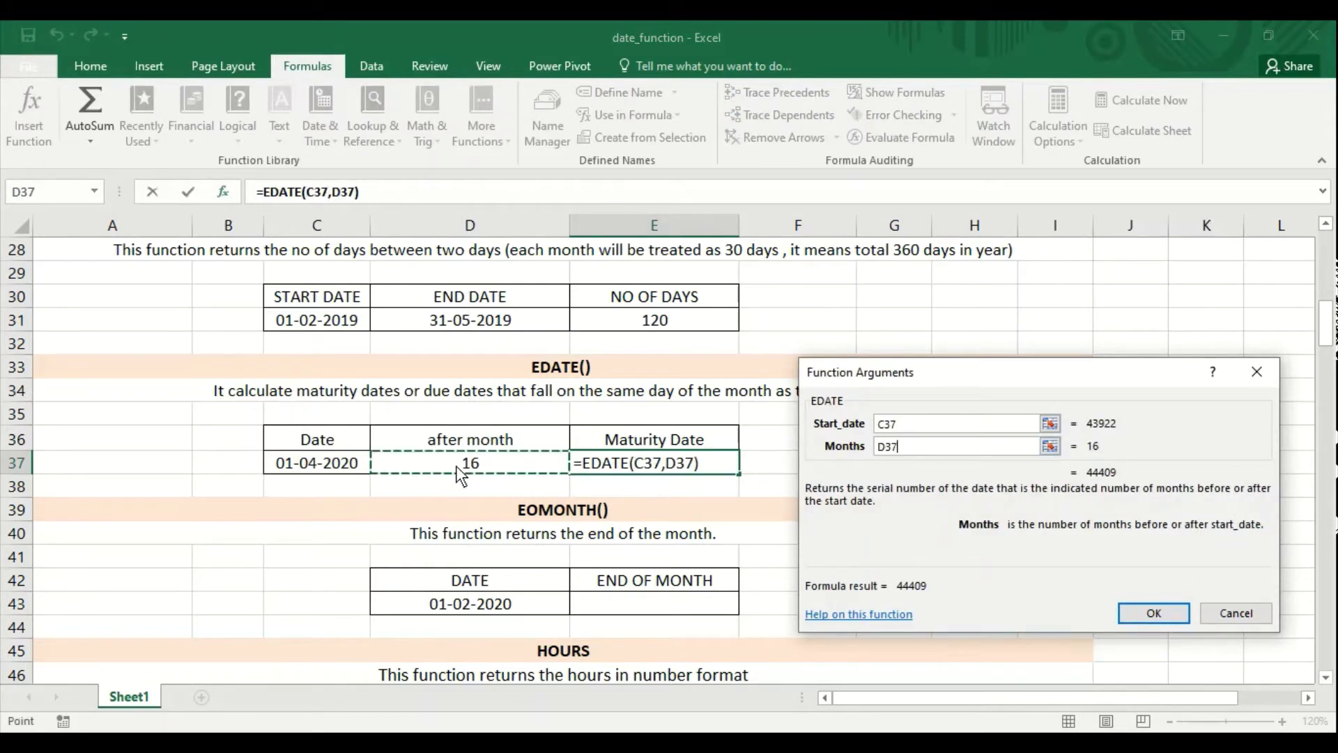
click(1150, 614)
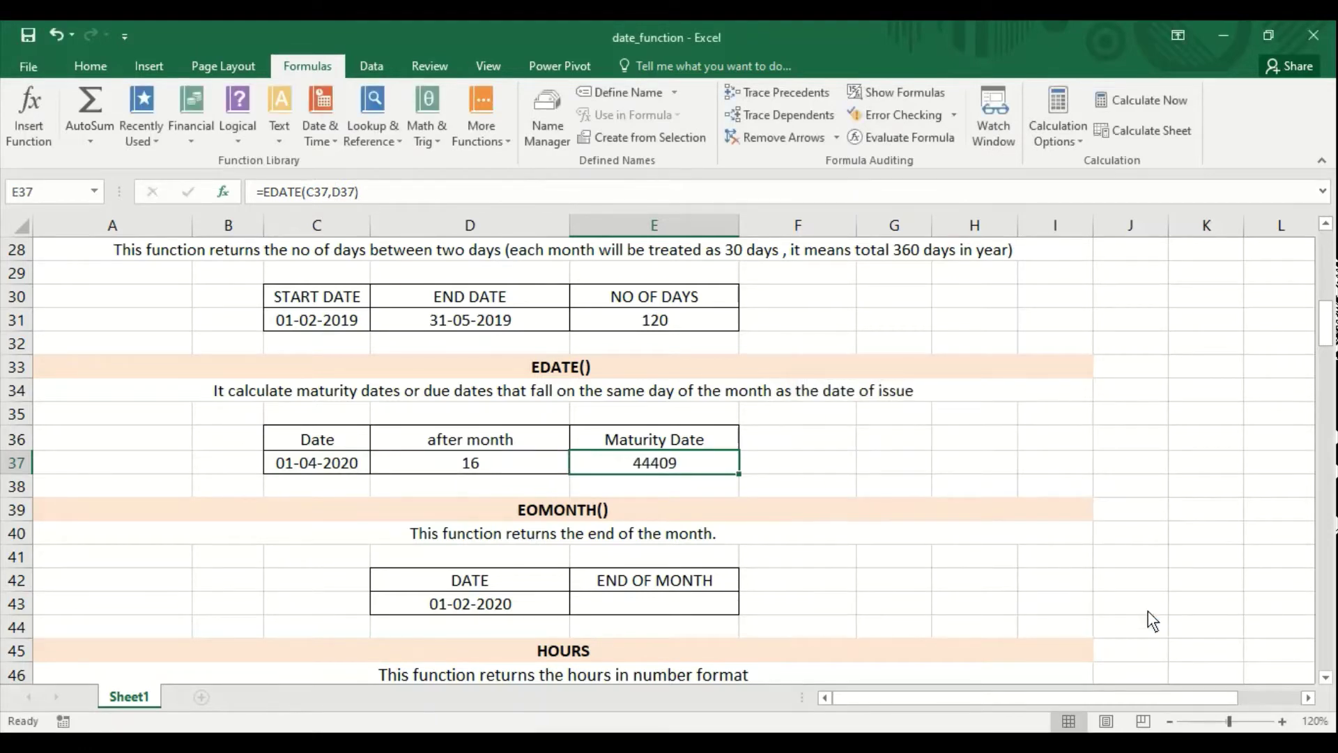
click(754, 513)
click(670, 465)
Apply Short Date number format to E37 so it reads 01-08-2021
click(87, 66)
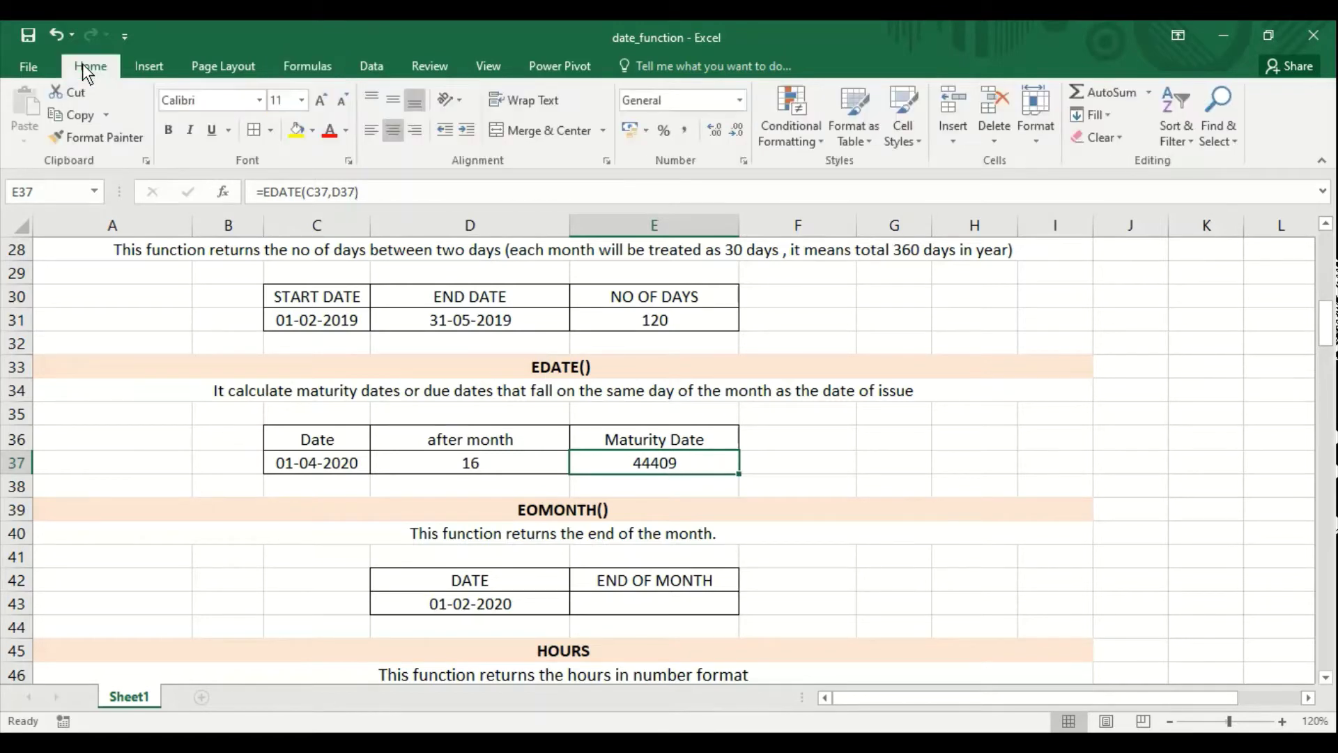
click(739, 102)
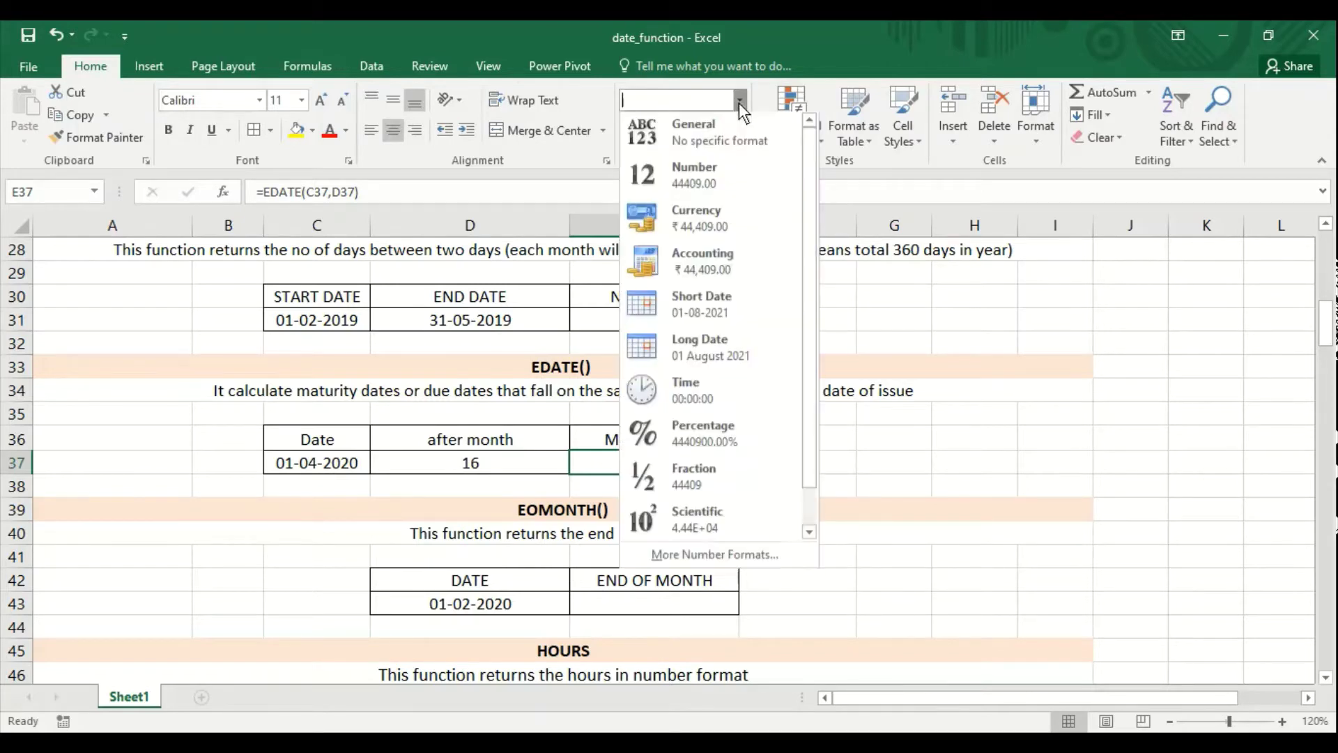
click(722, 320)
click(645, 610)
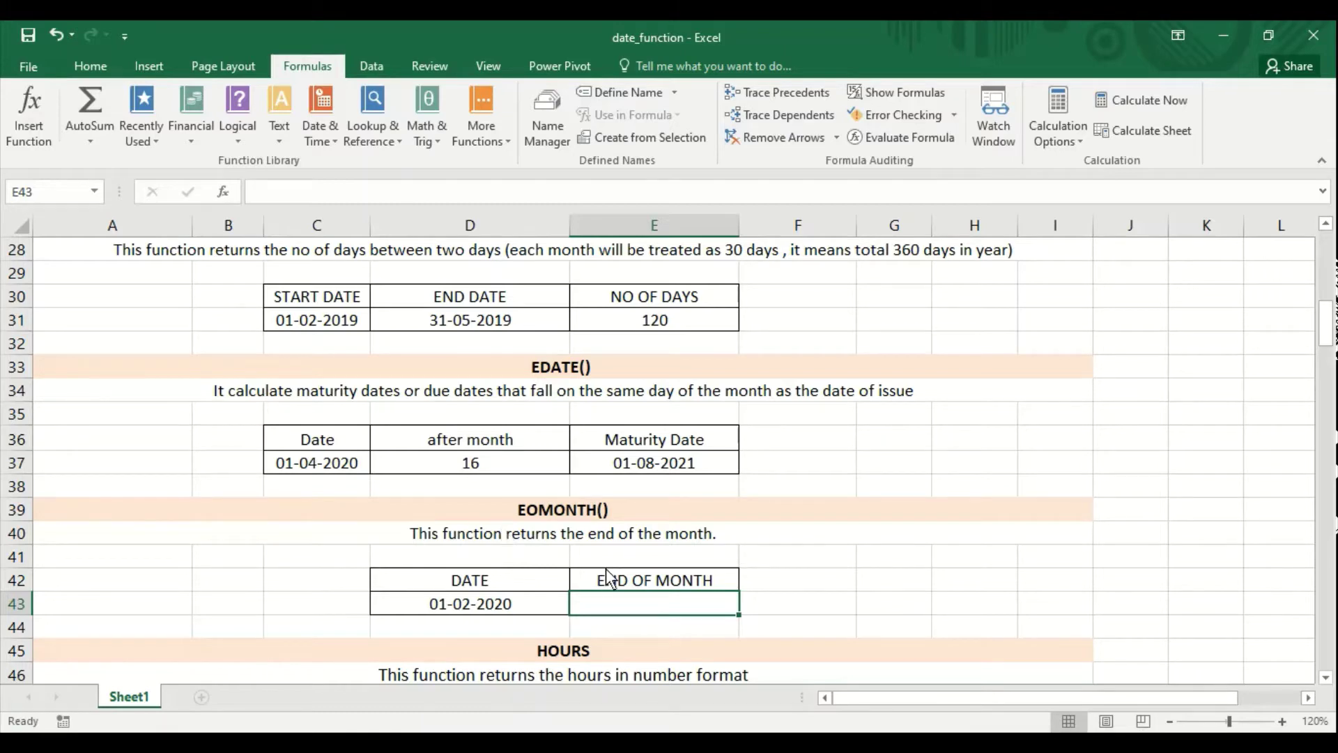
Insert =EOMONTH(D43,6) in E43, returning 31-08-2020
click(484, 601)
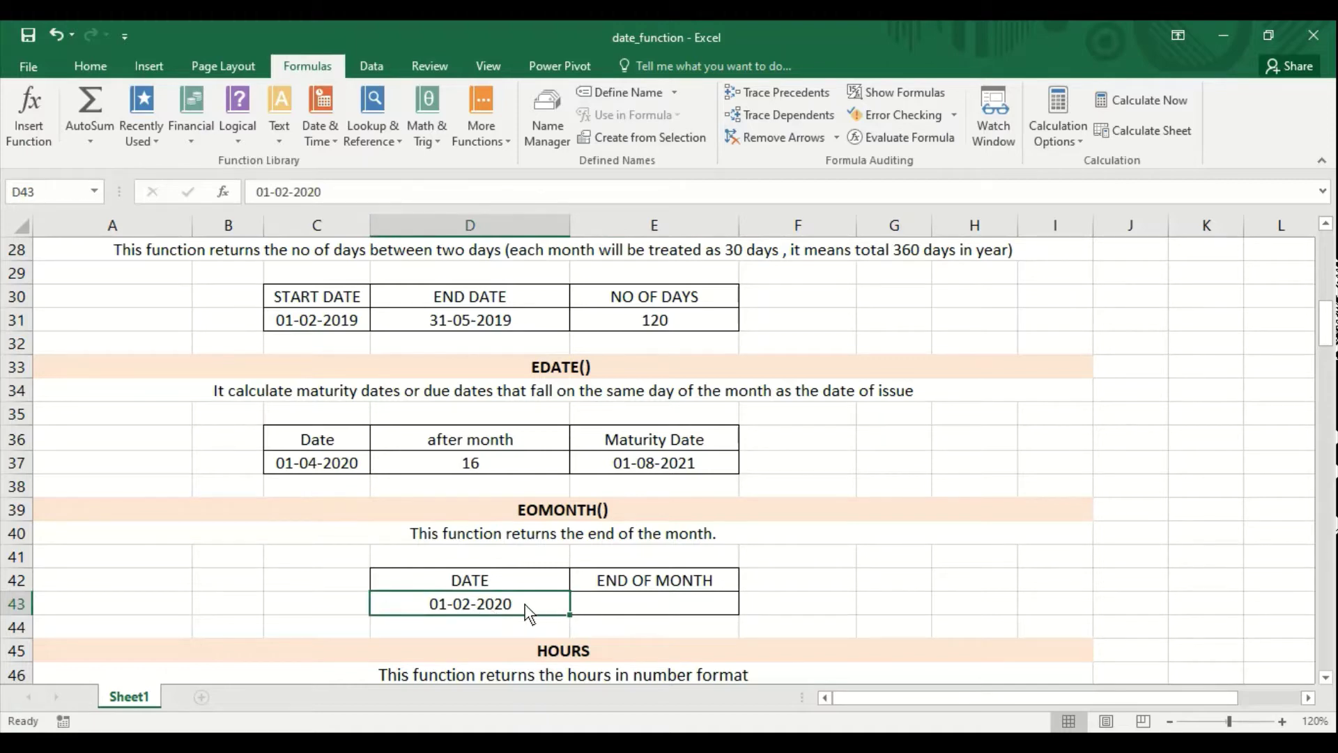
click(620, 609)
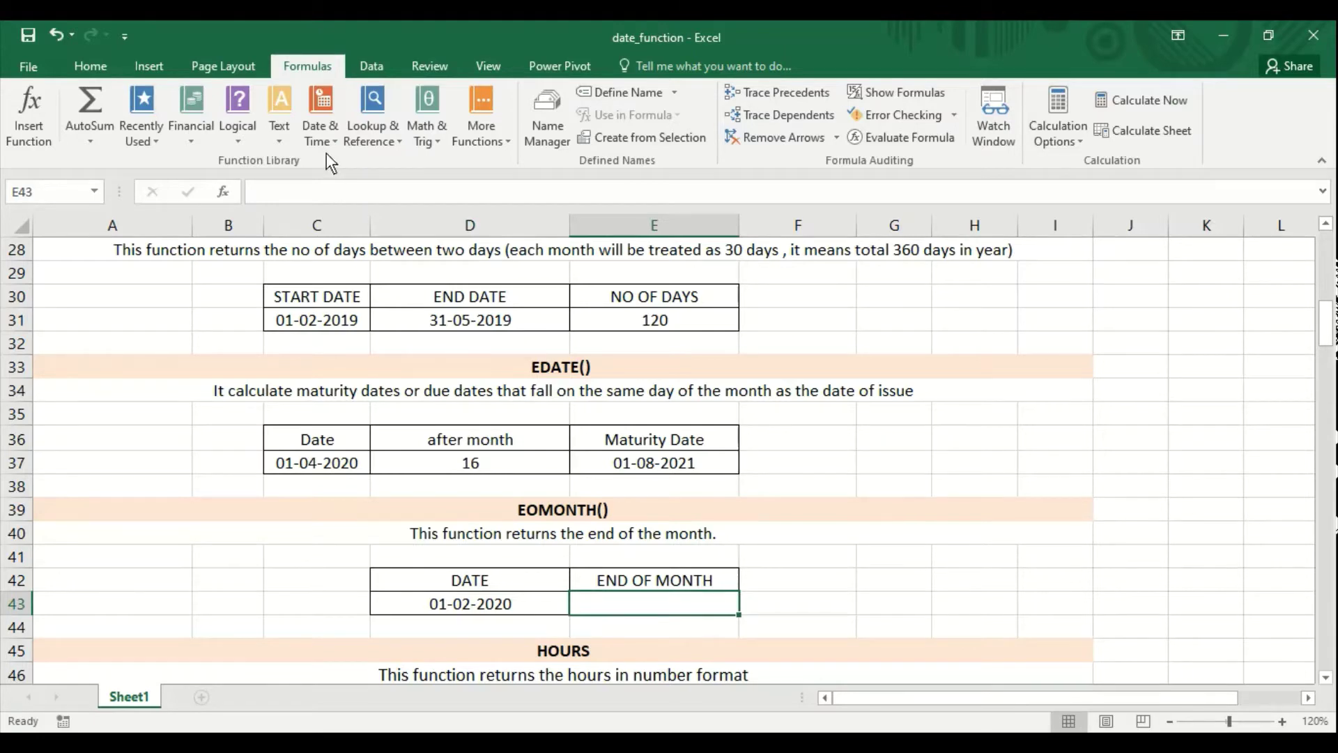
click(318, 131)
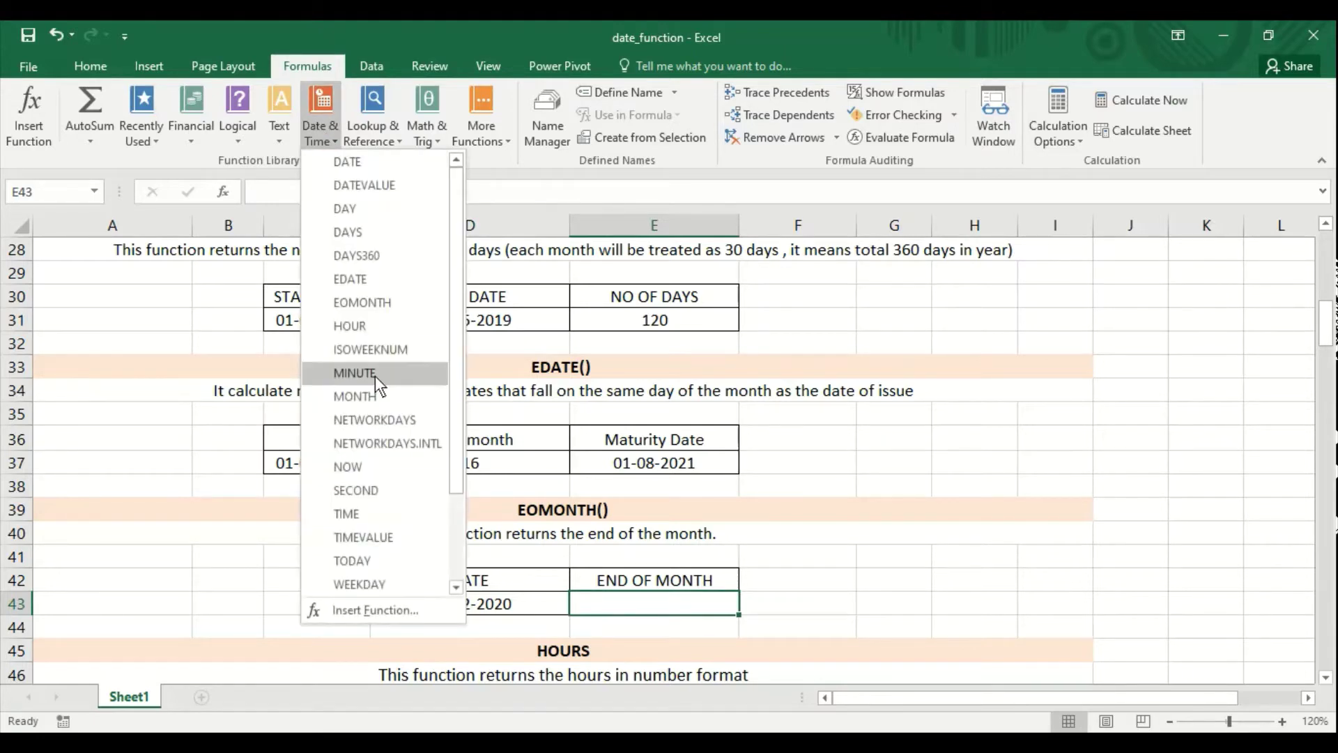
click(363, 302)
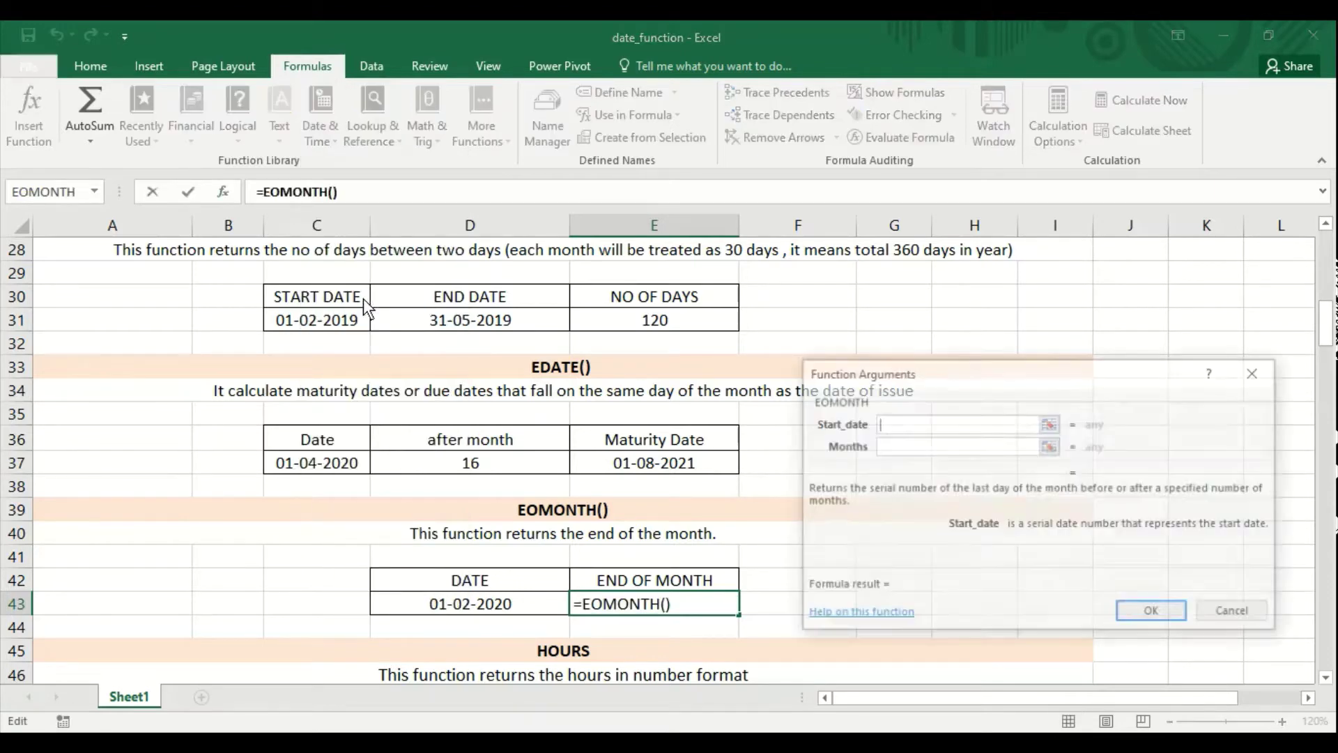
click(487, 607)
click(930, 447)
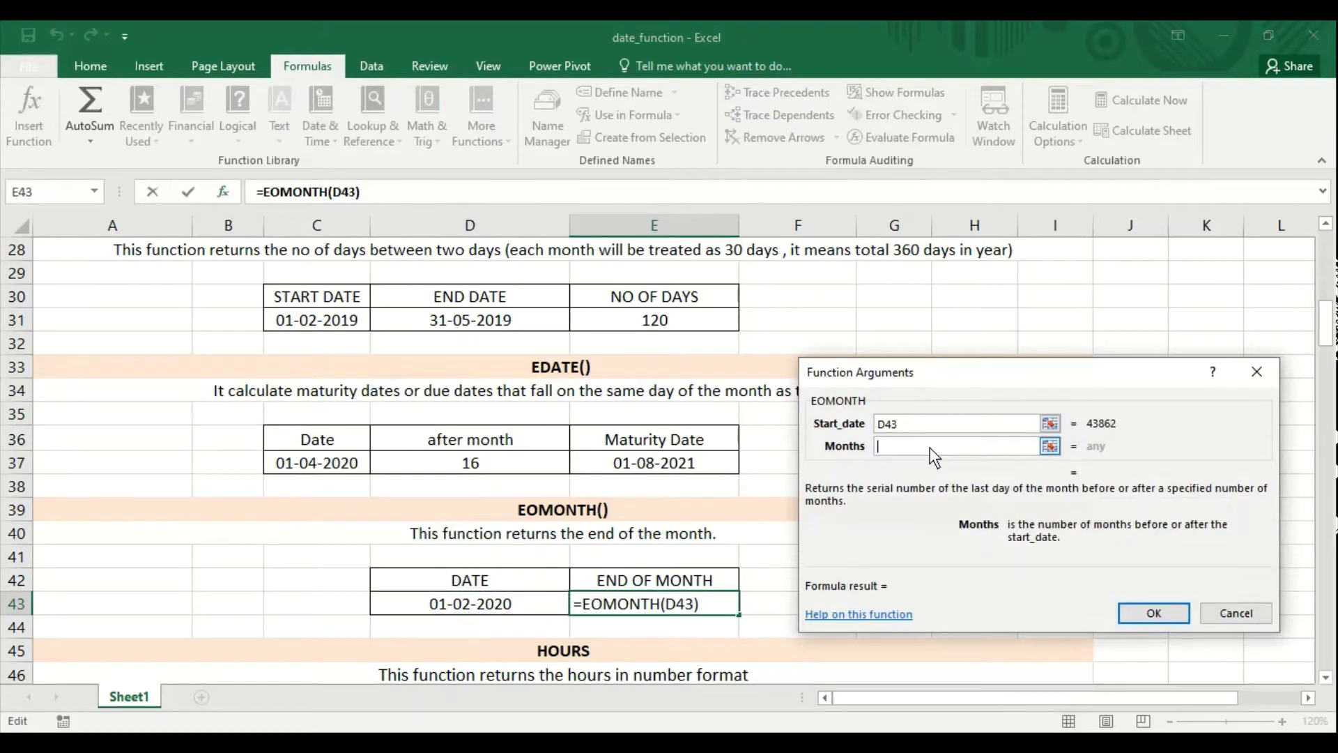
text(6)
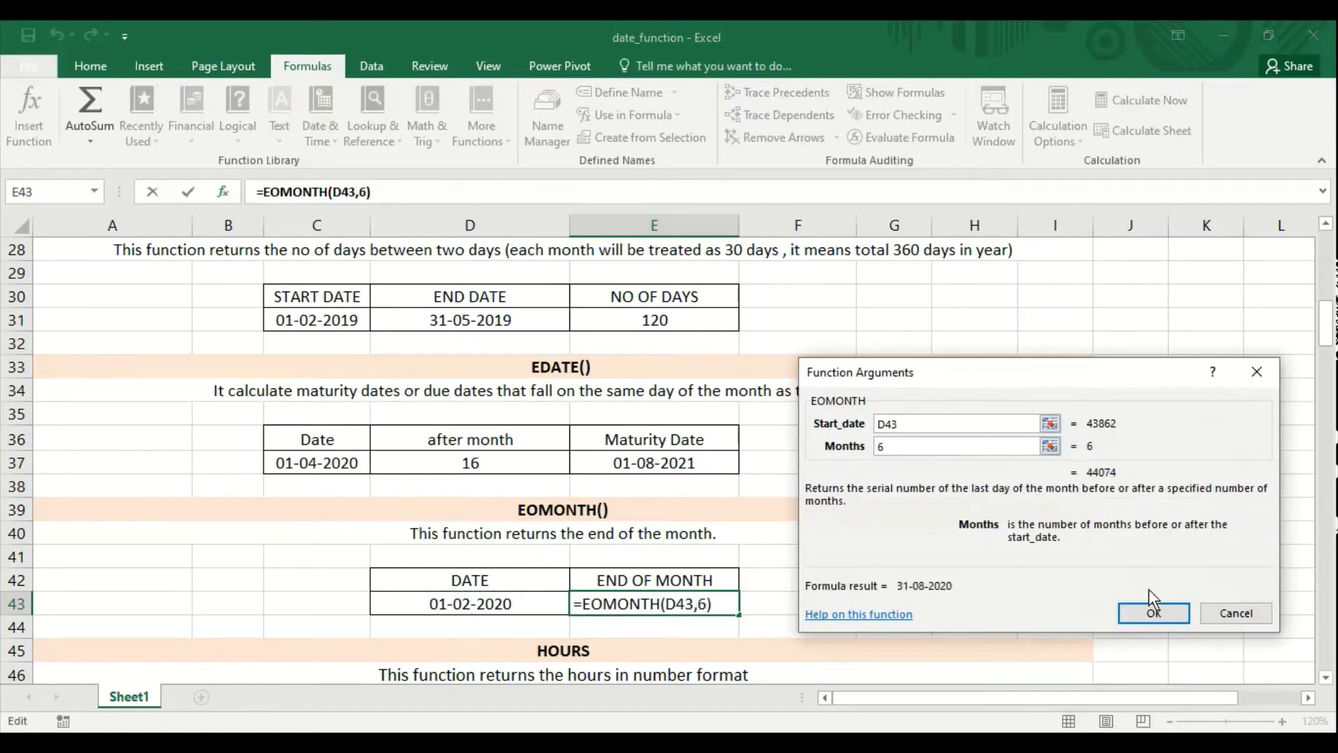
click(1157, 612)
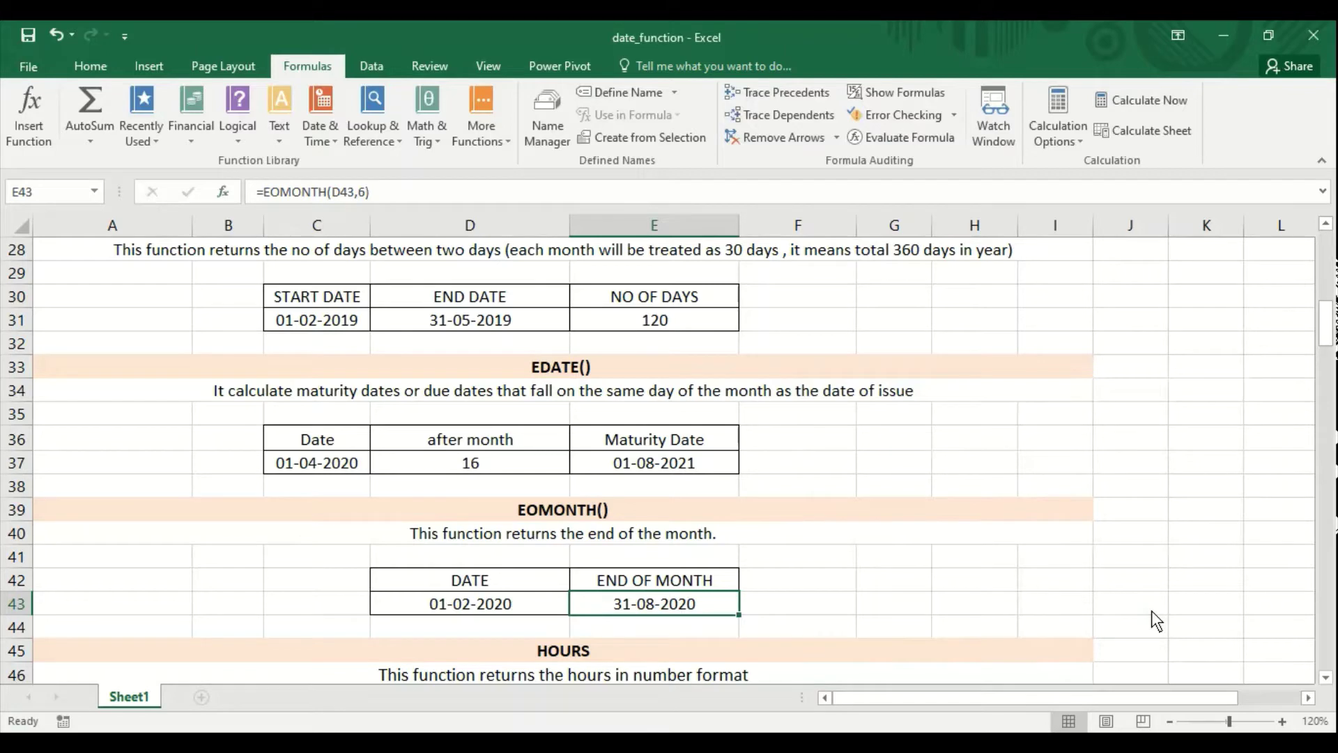
Enter =HOUR(D49) in E49 to extract 12 from 12:40:34
scroll(1151, 610, down, 4)
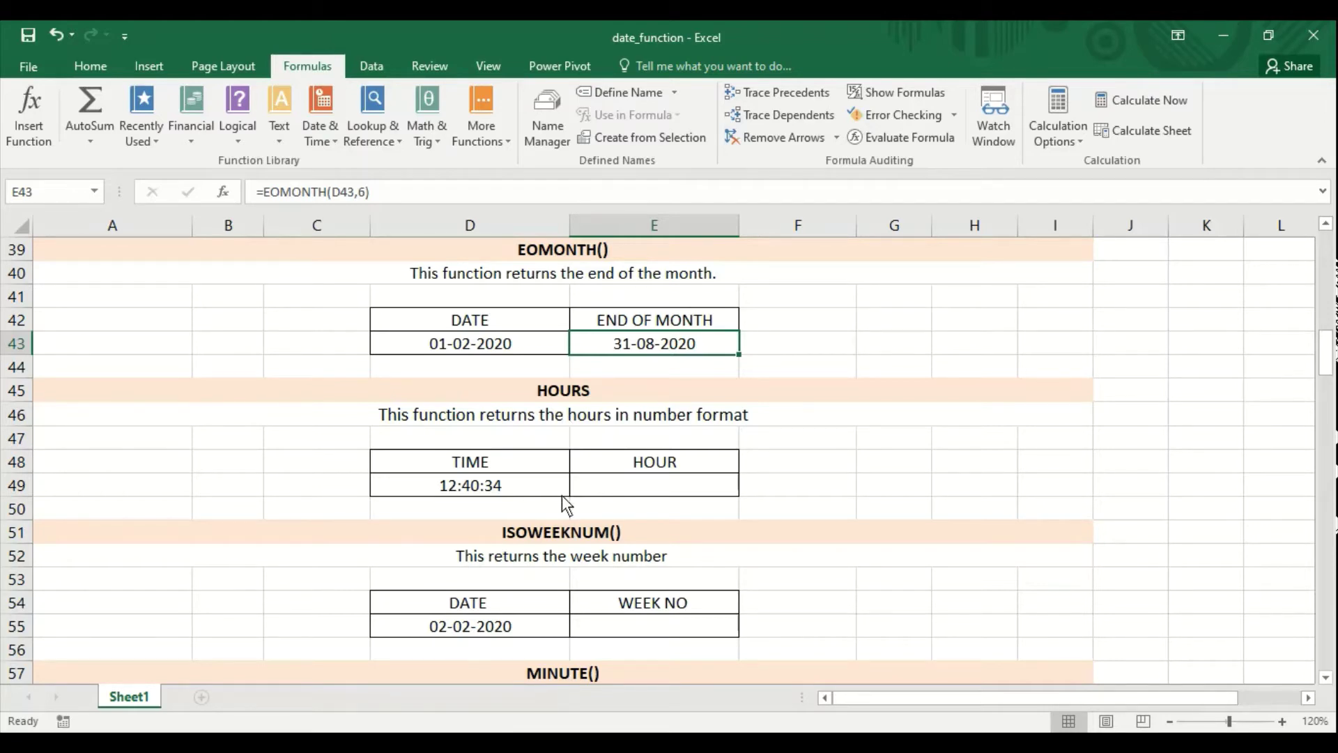
click(625, 493)
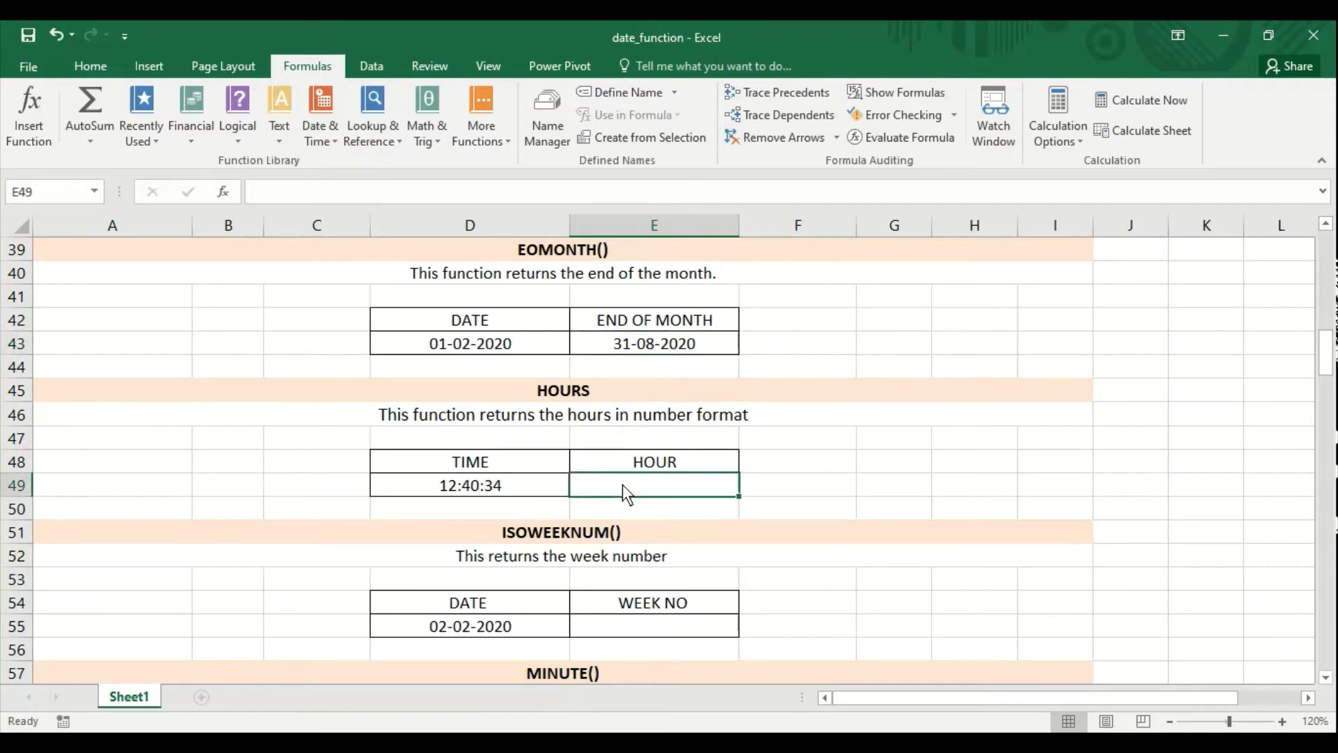
text(=hour)
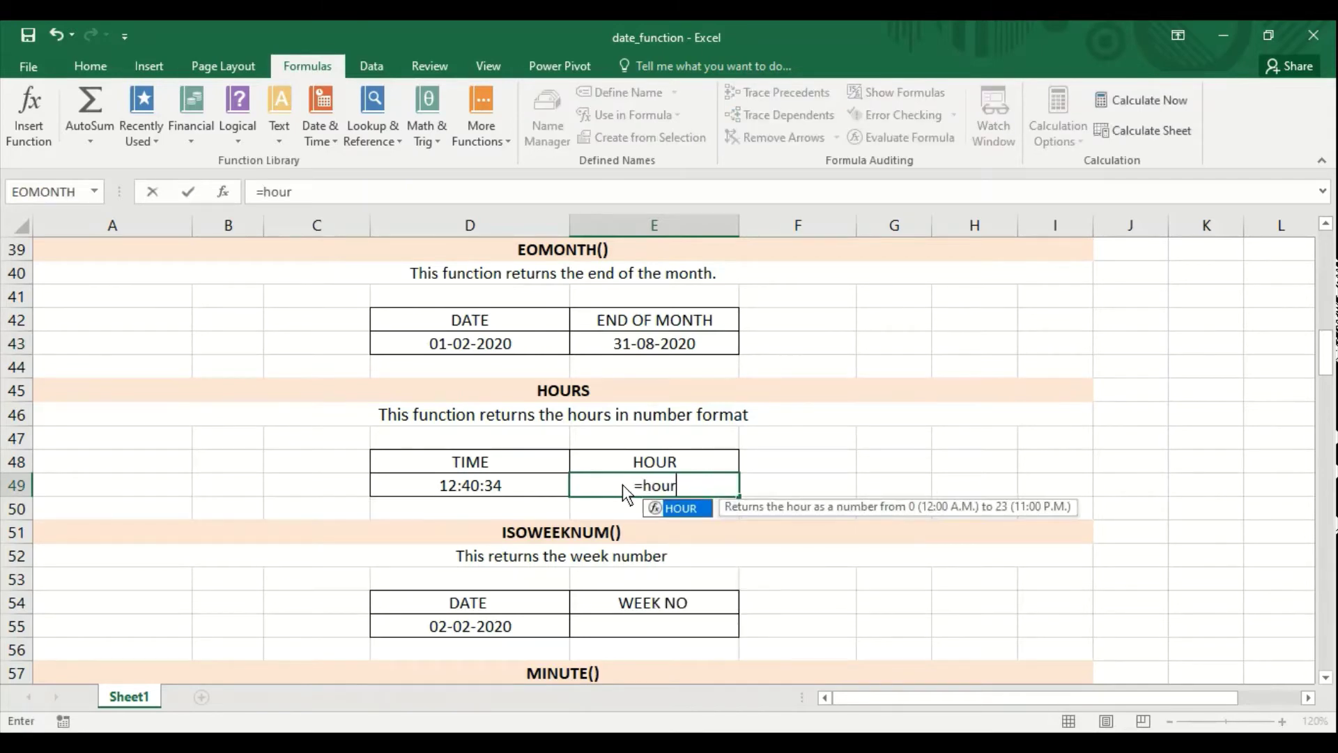
text(()
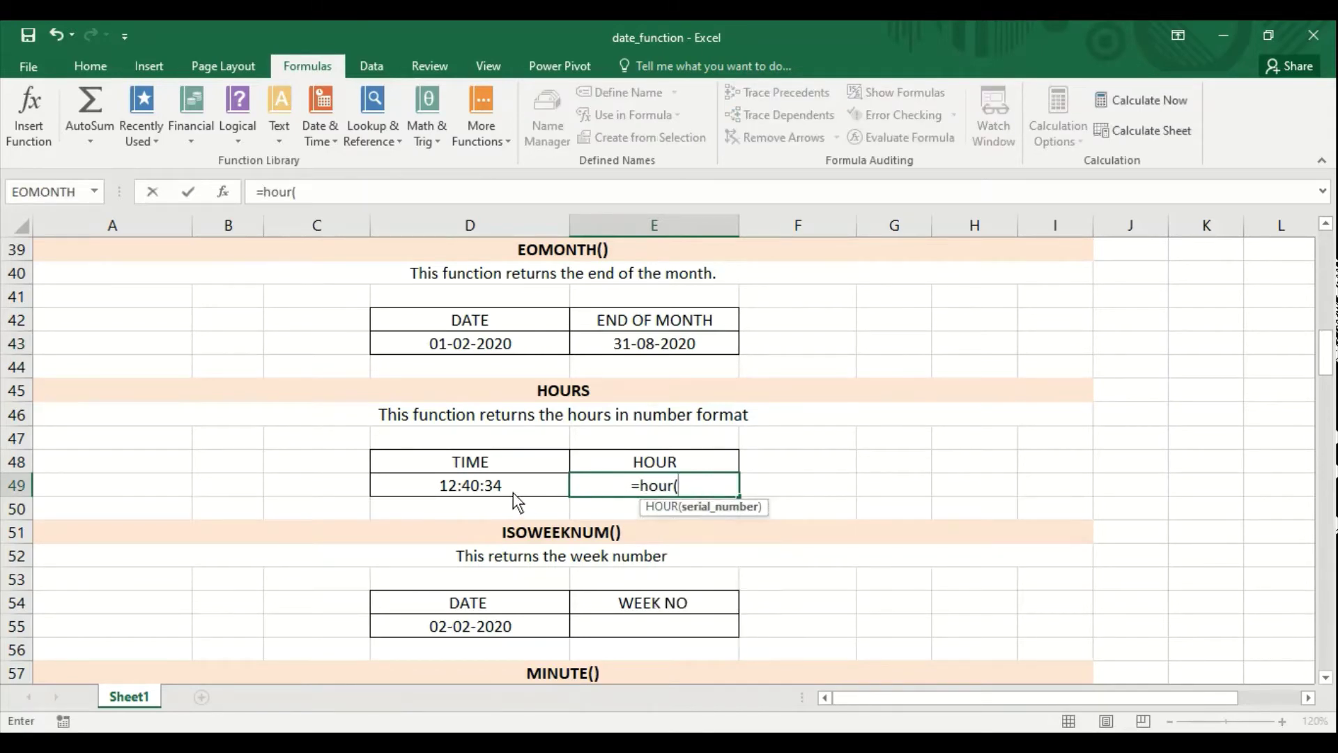
click(514, 492)
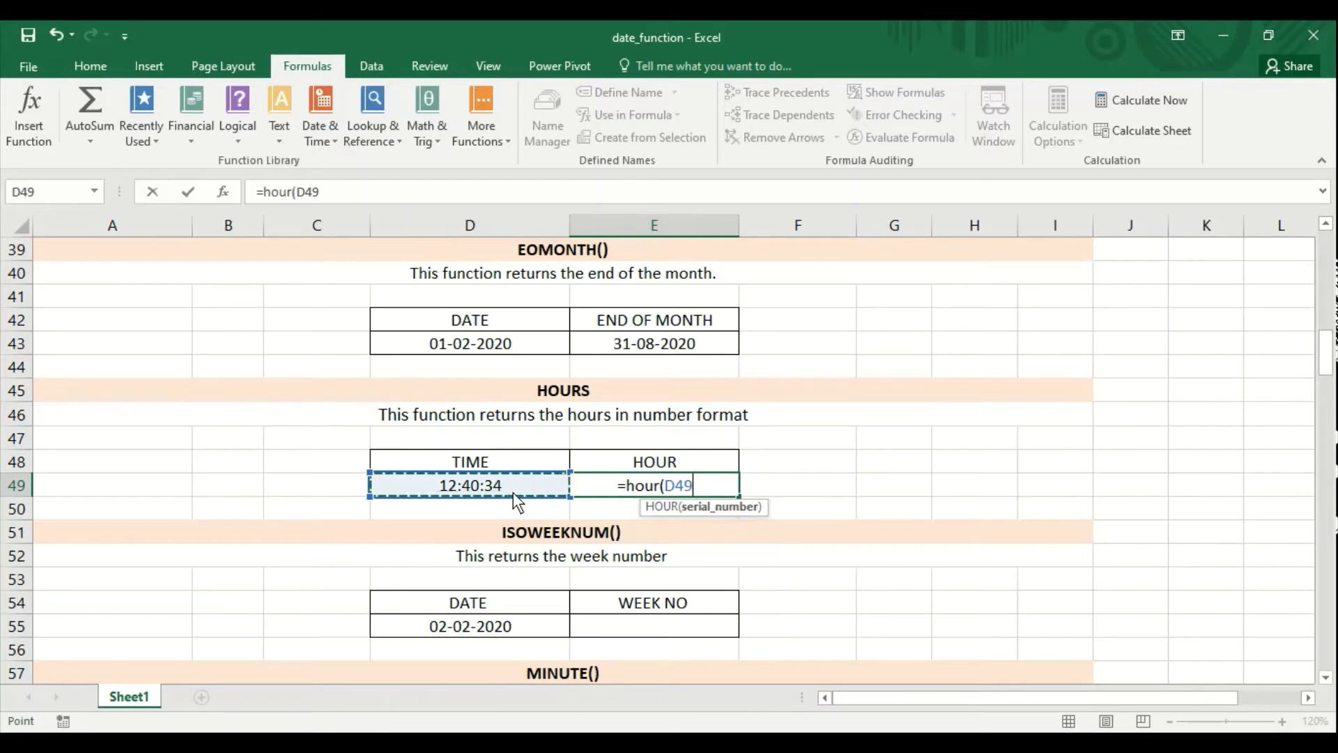
text())
key(Return)
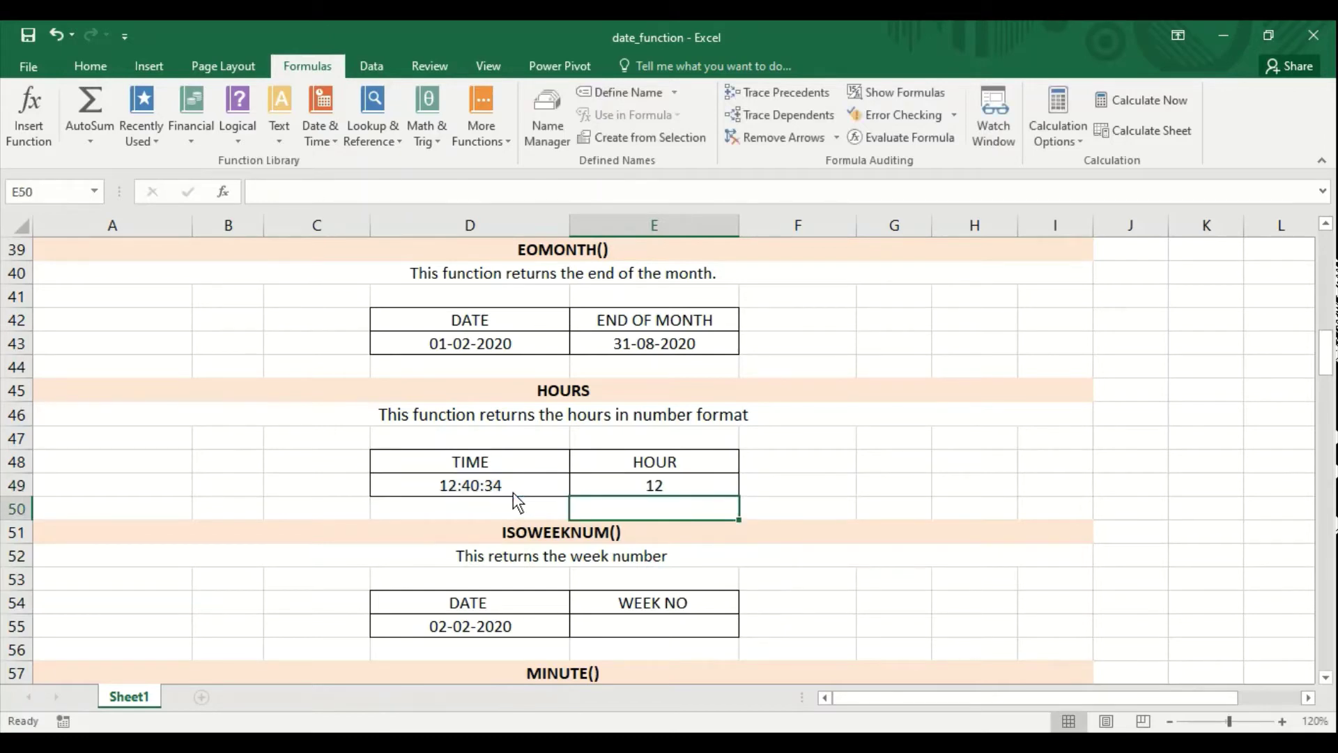
key(Up)
key(Down)
key(Down)
key(Down)
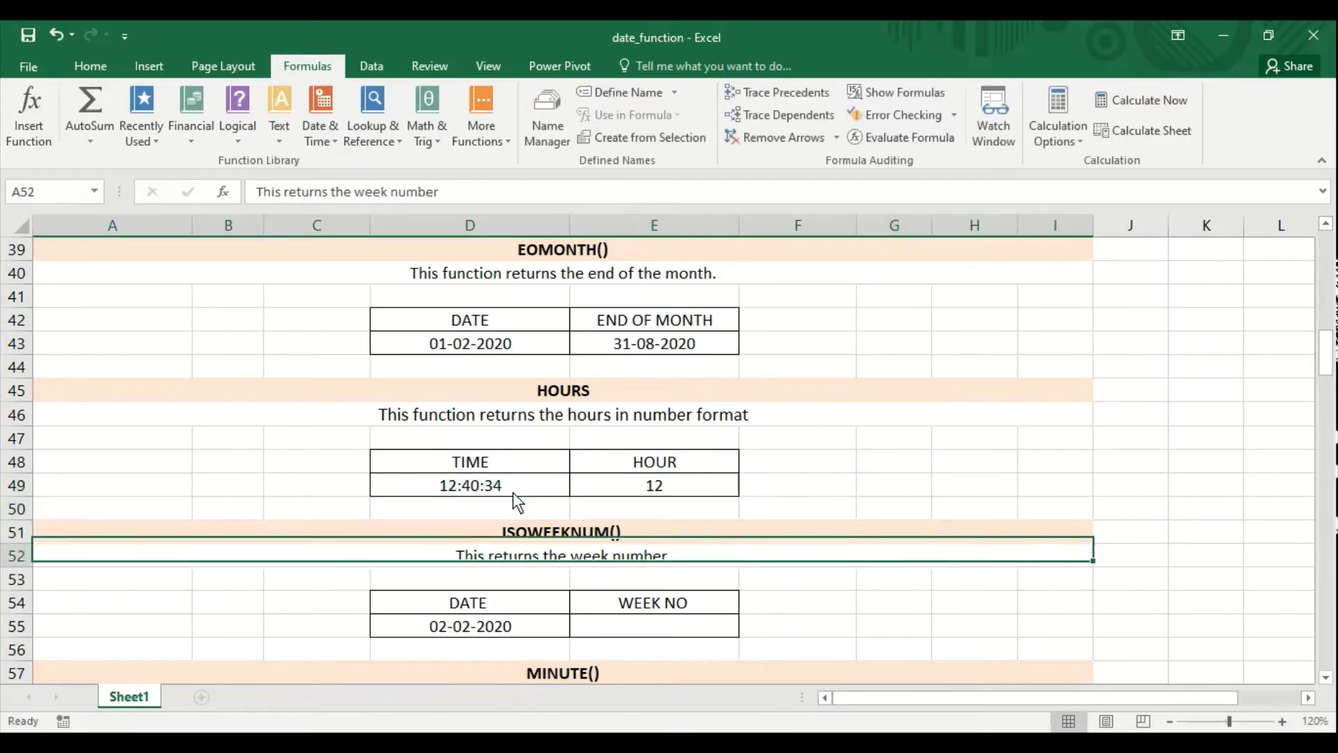
key(Down)
key(Down)
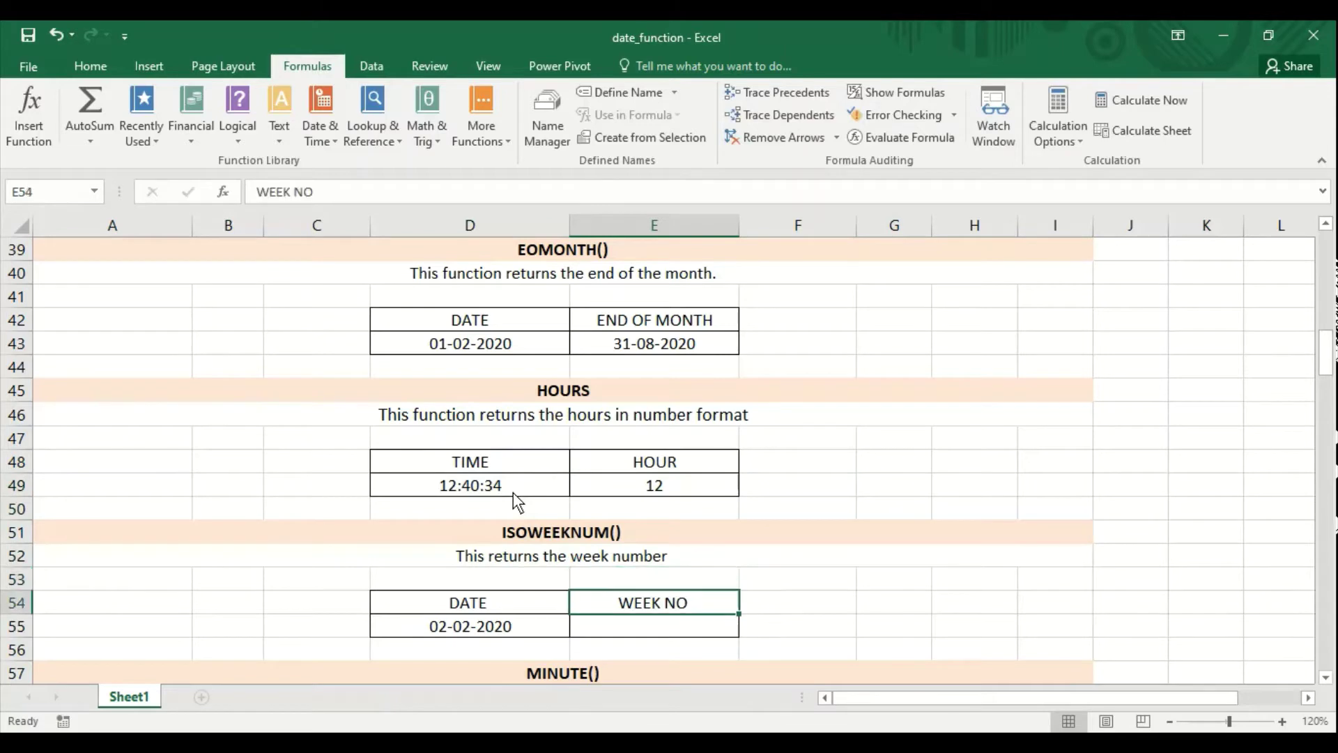
key(Down)
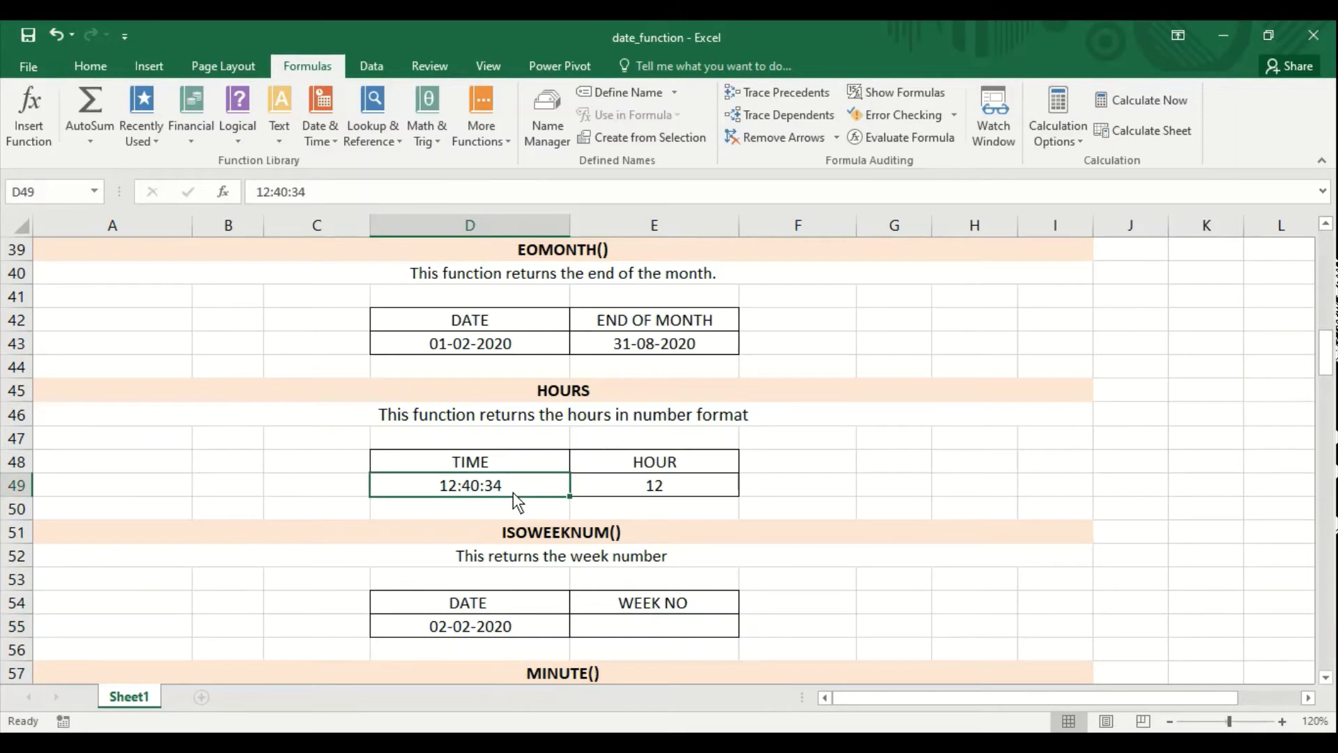
Insert =ISOWEEKNUM(D55) in E55 so the WEEK NO cell returns 5 for 02-02-2020
click(680, 636)
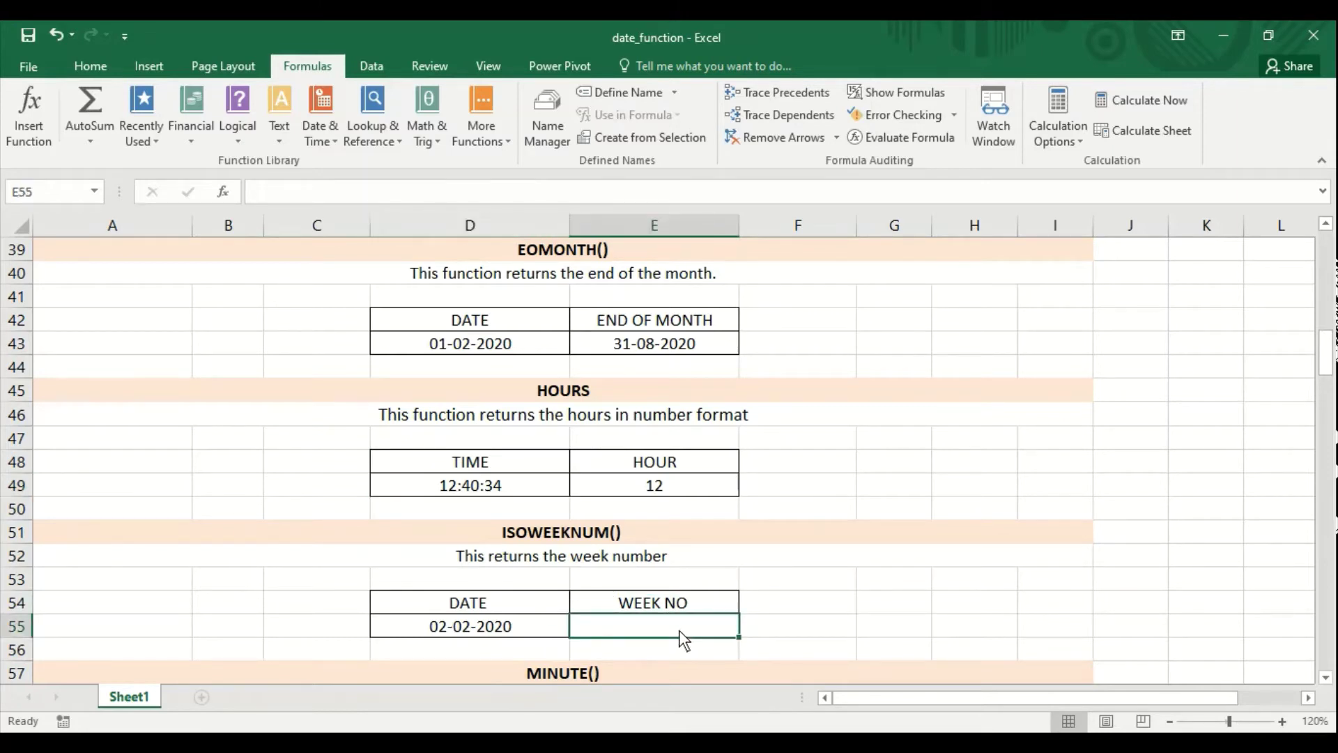
click(329, 143)
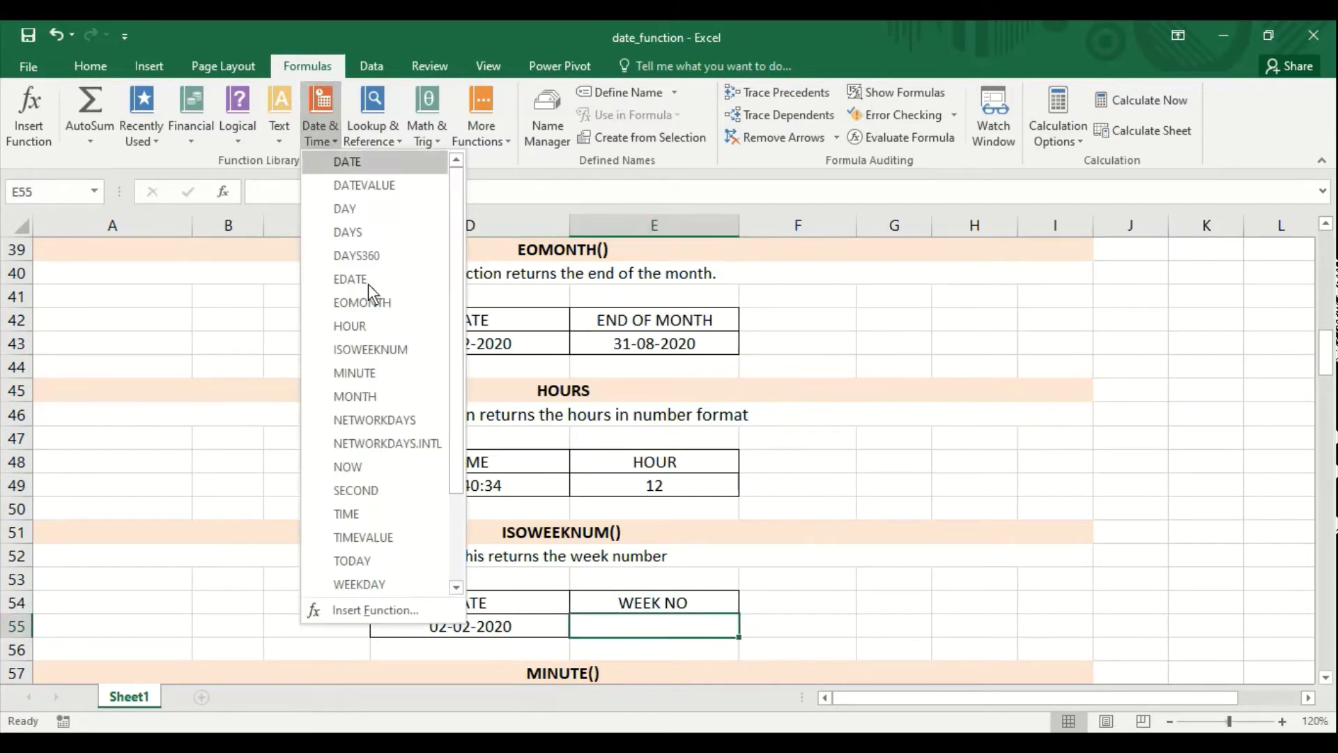
click(391, 349)
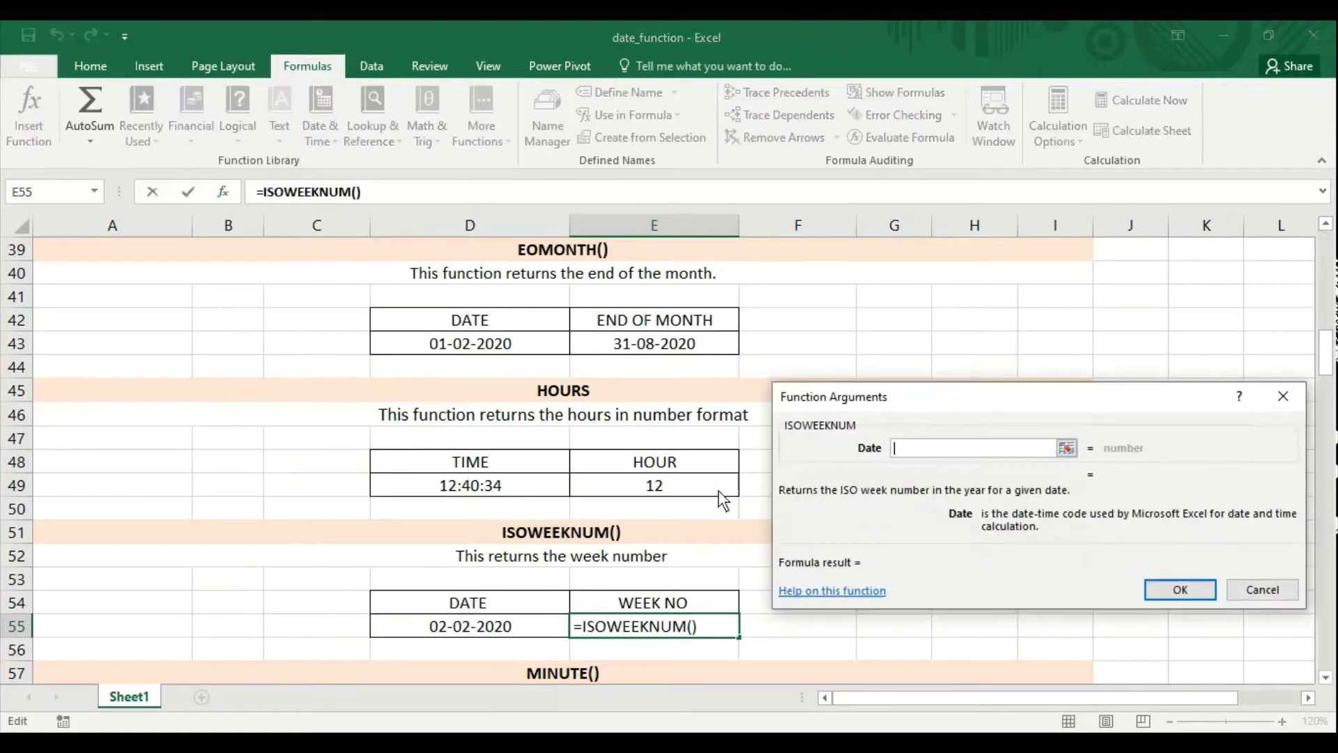
click(473, 629)
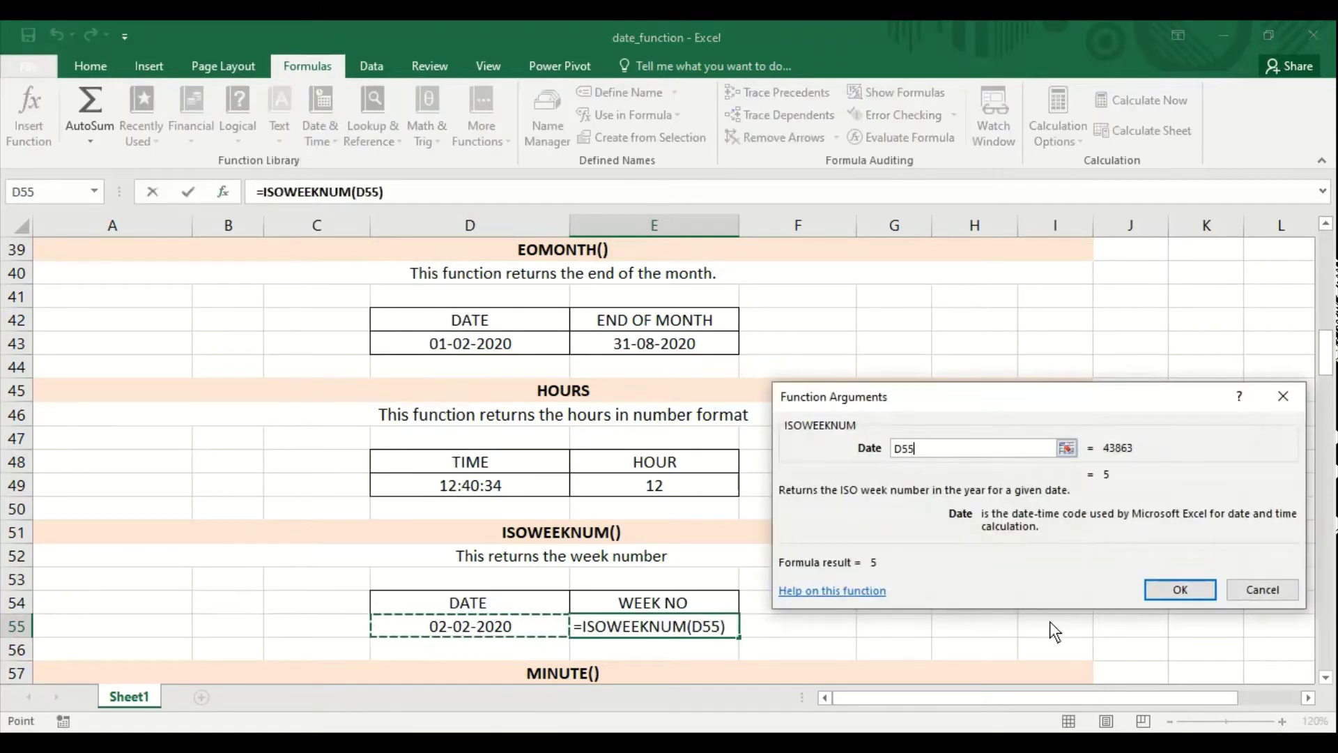
click(1170, 592)
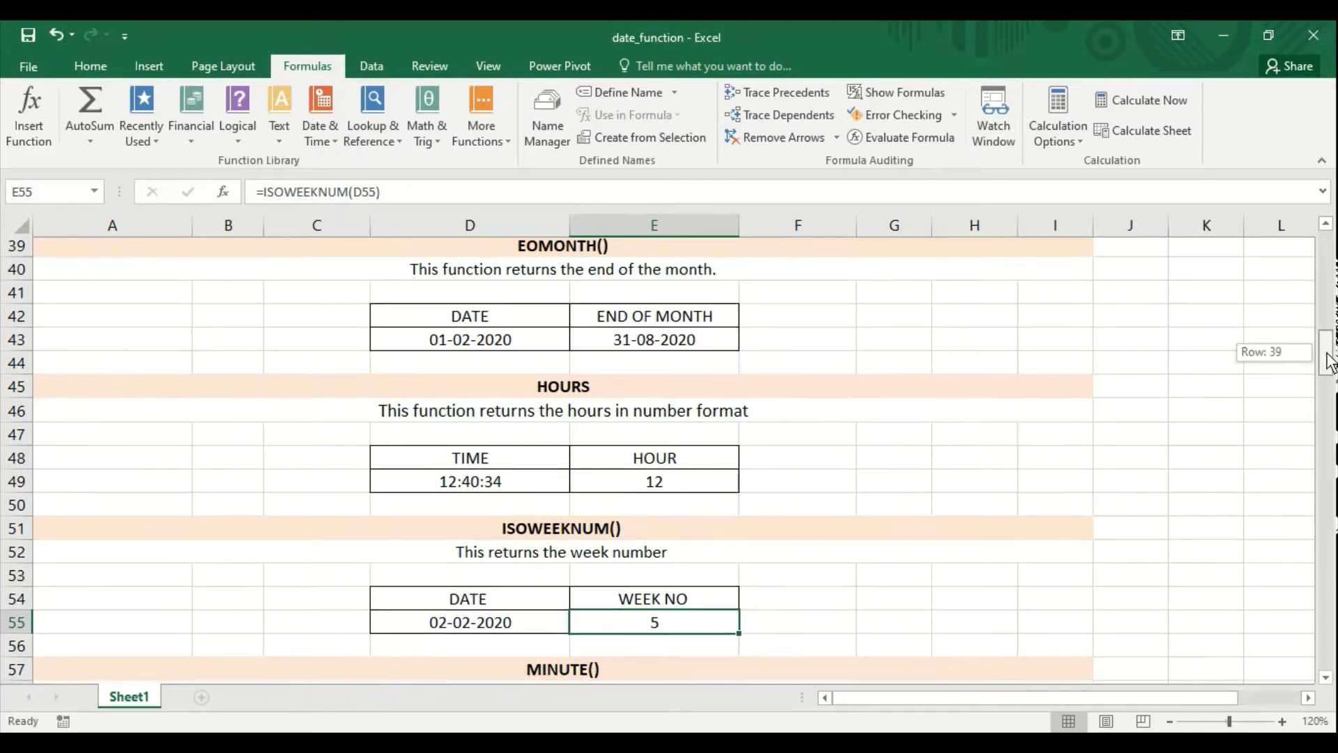
Enter =MINUTE(D61) in E61 so the MINUTE cell returns 44 for 12:44:46
drag(1327, 363, 1326, 398)
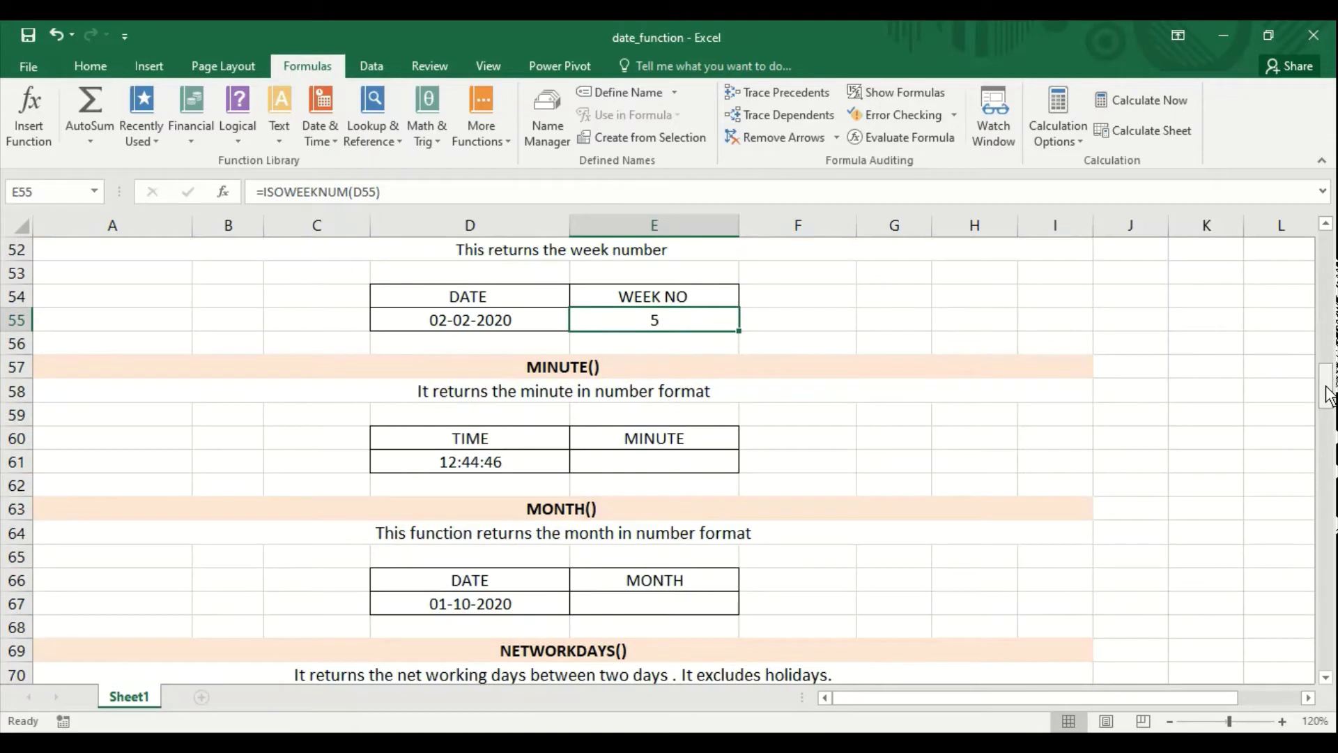
click(675, 466)
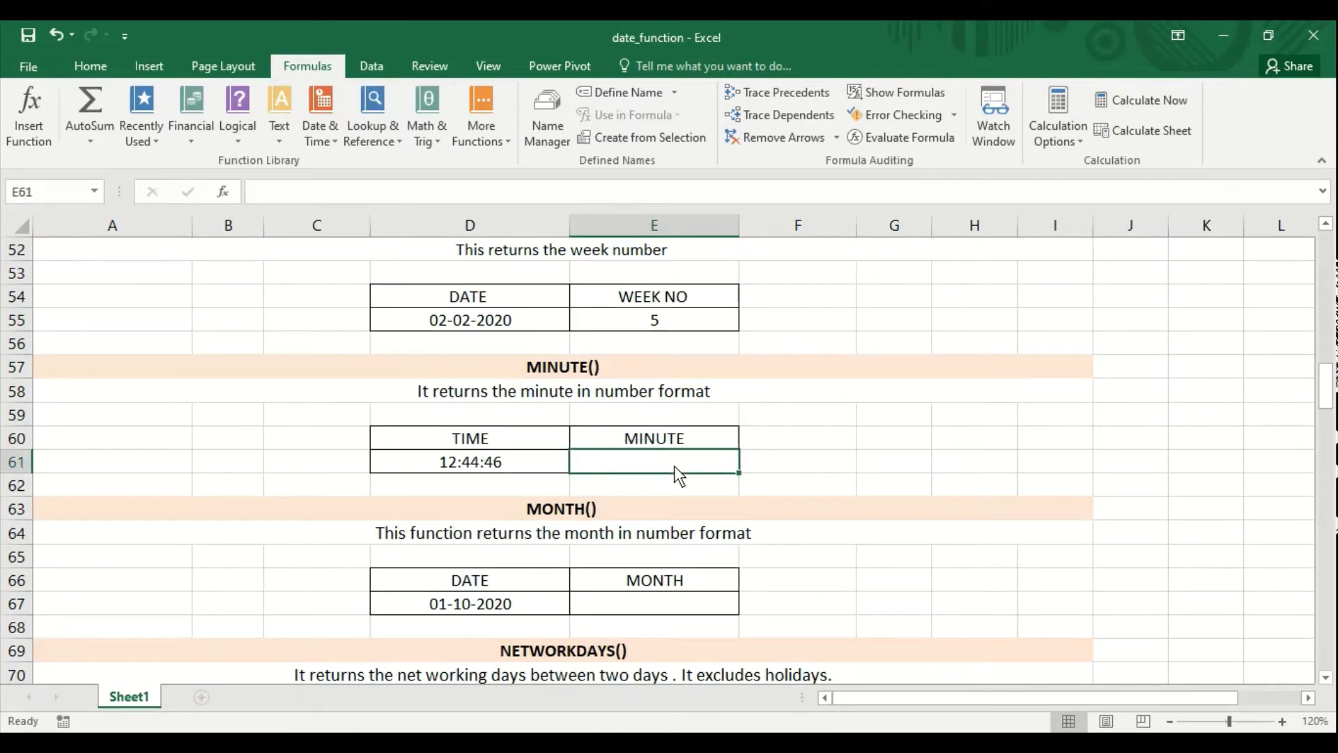
text(=)
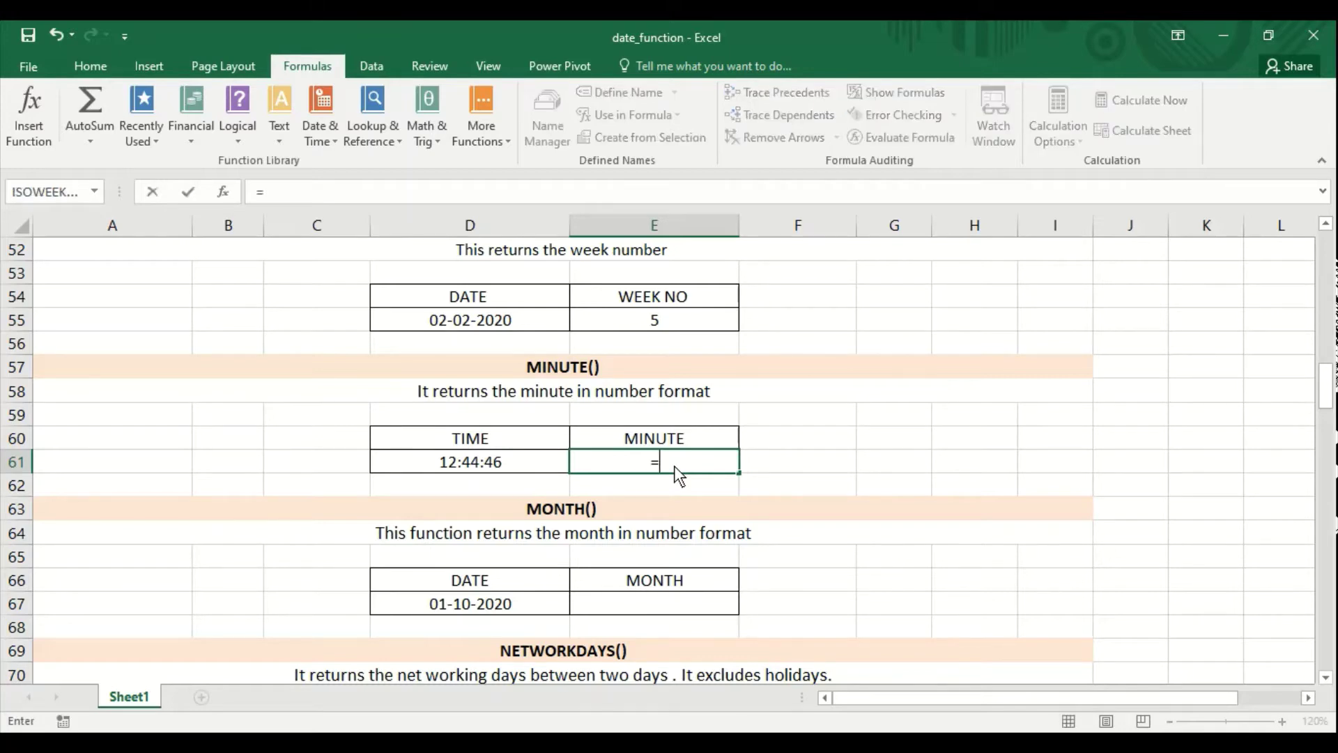
text(minute()
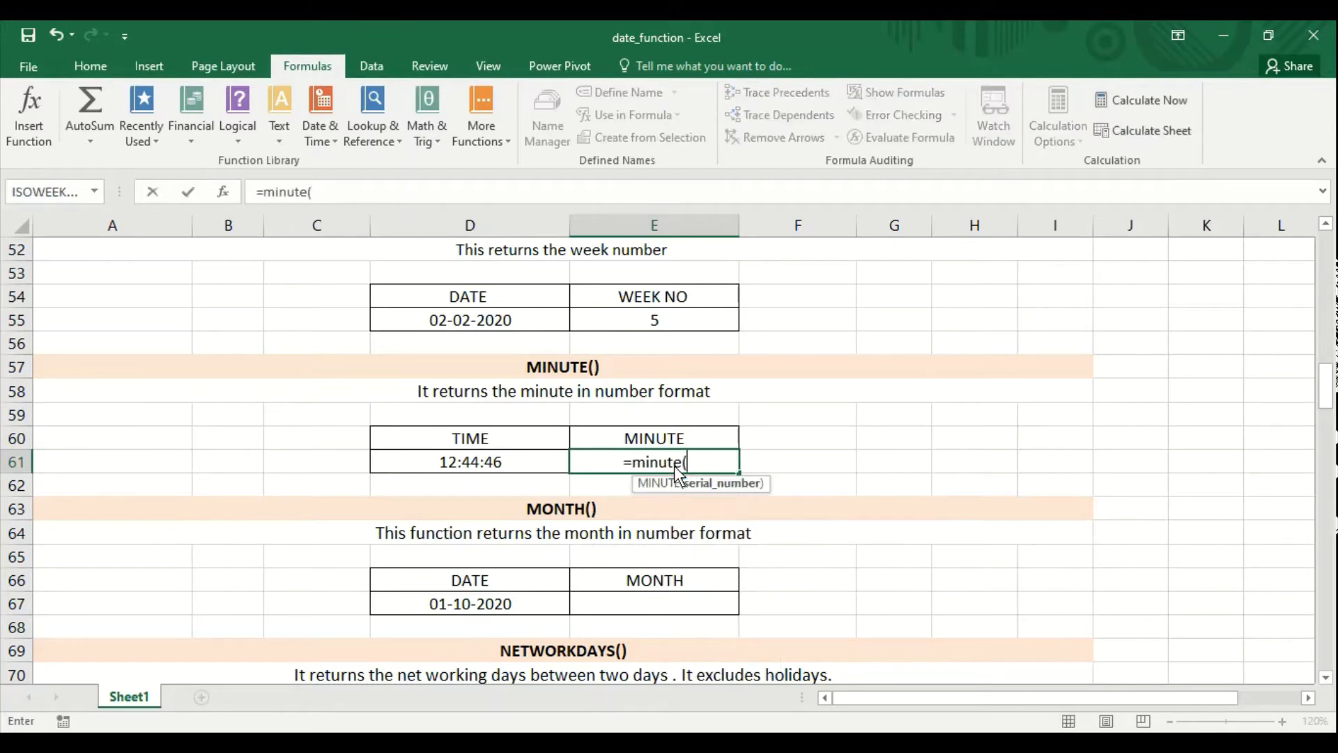
click(516, 463)
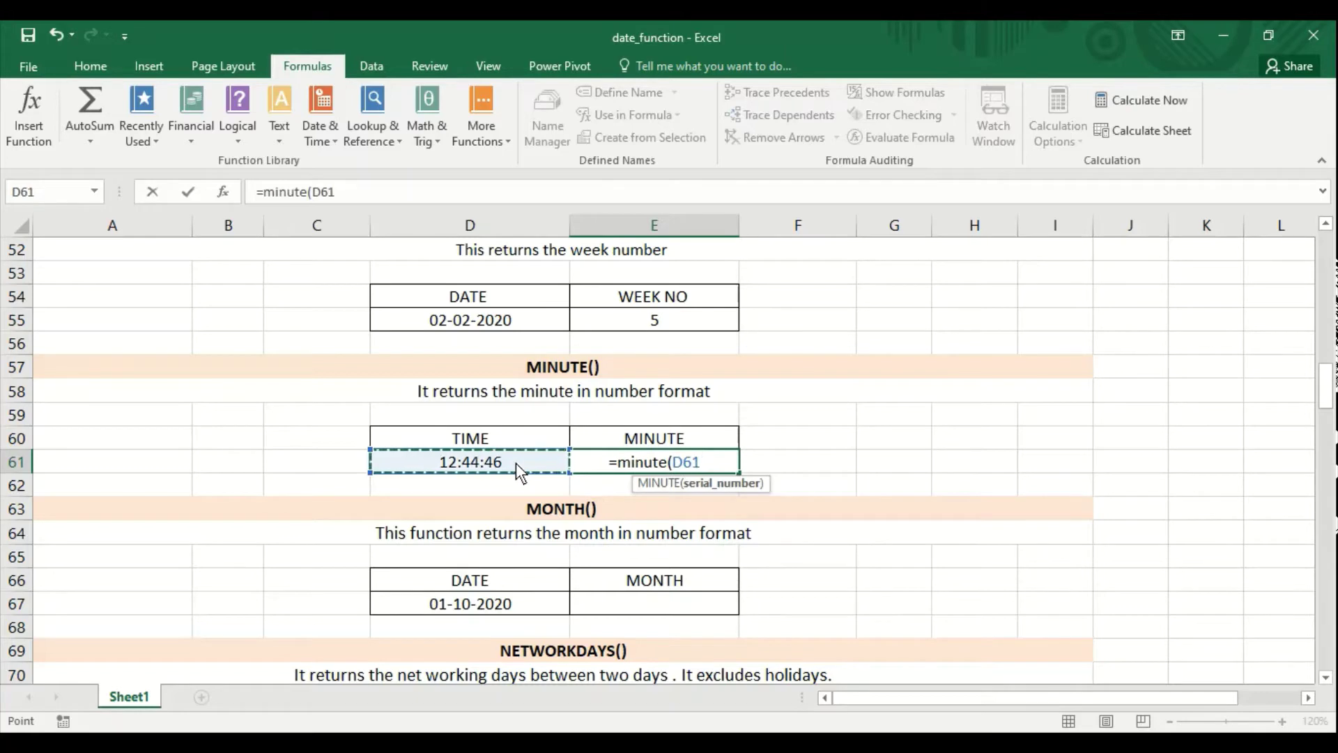
text())
key(Return)
key(Up)
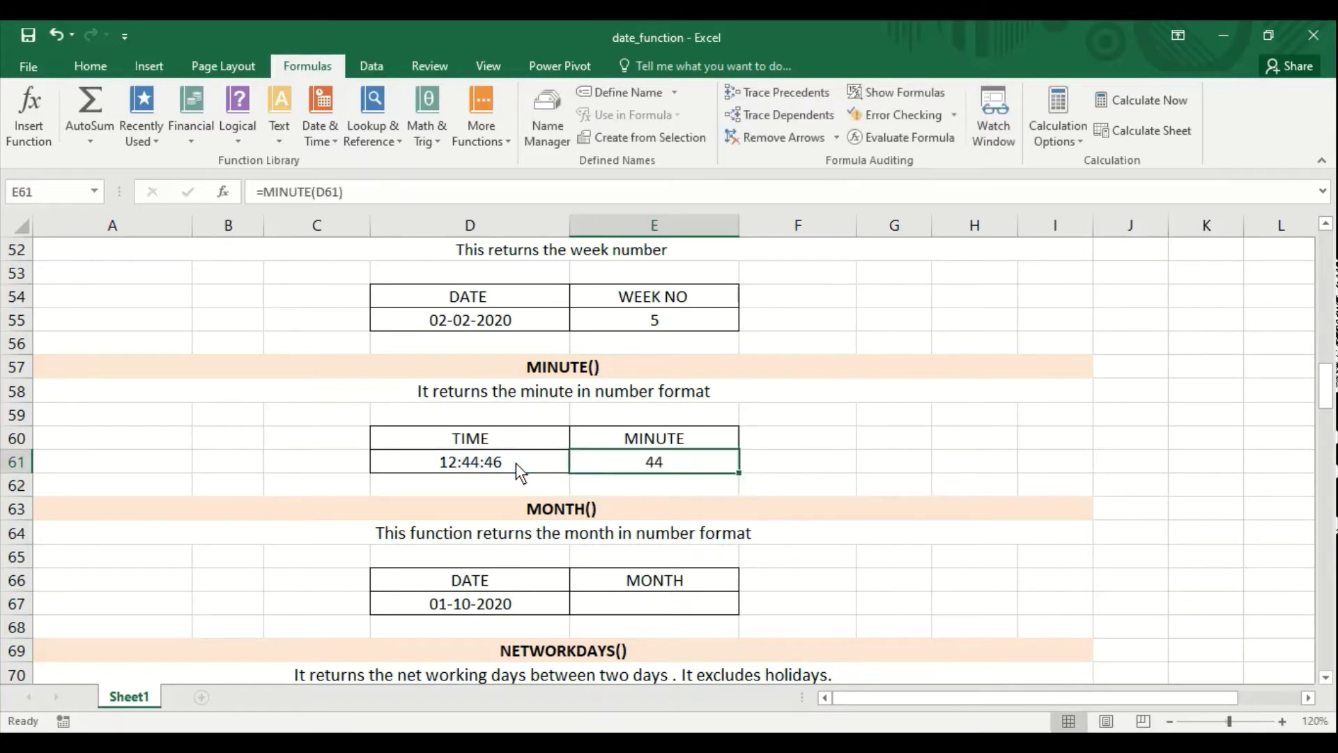
key(Down)
key(Down)
key(Down)
key(Down)
key(Down)
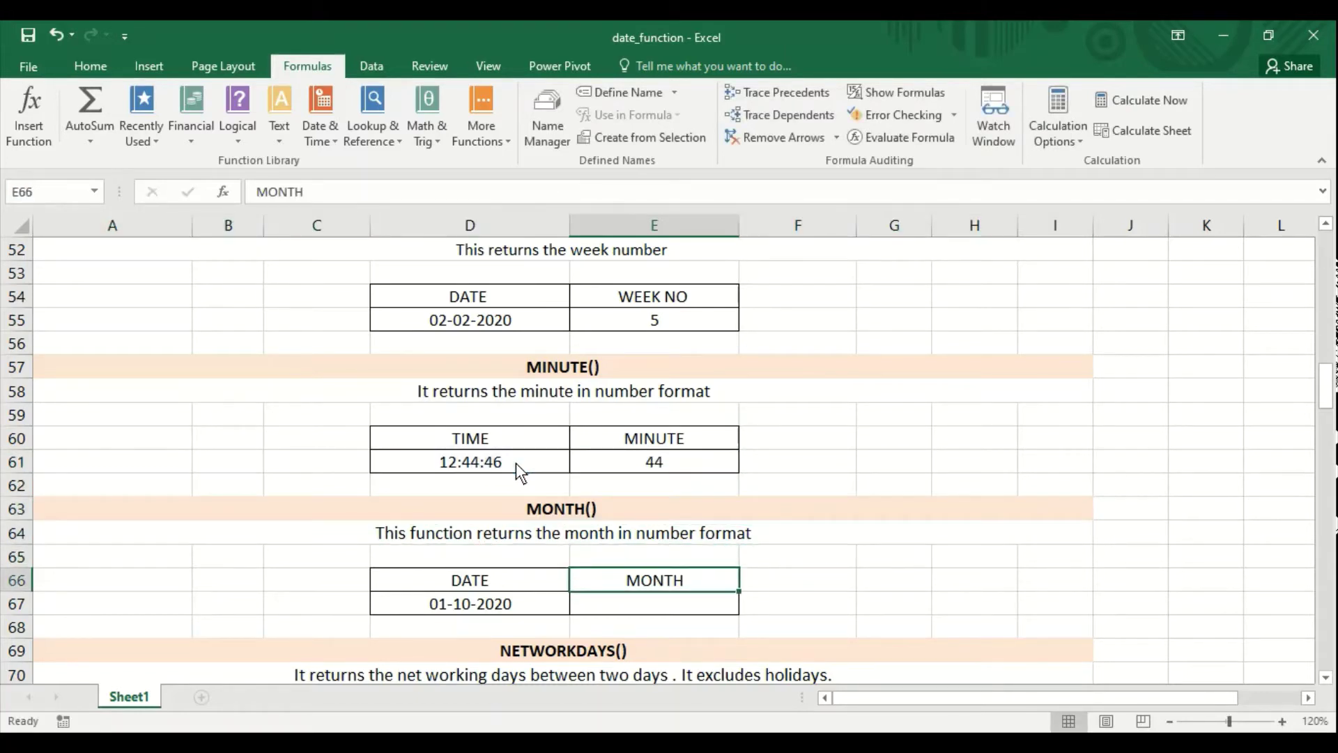
key(Down)
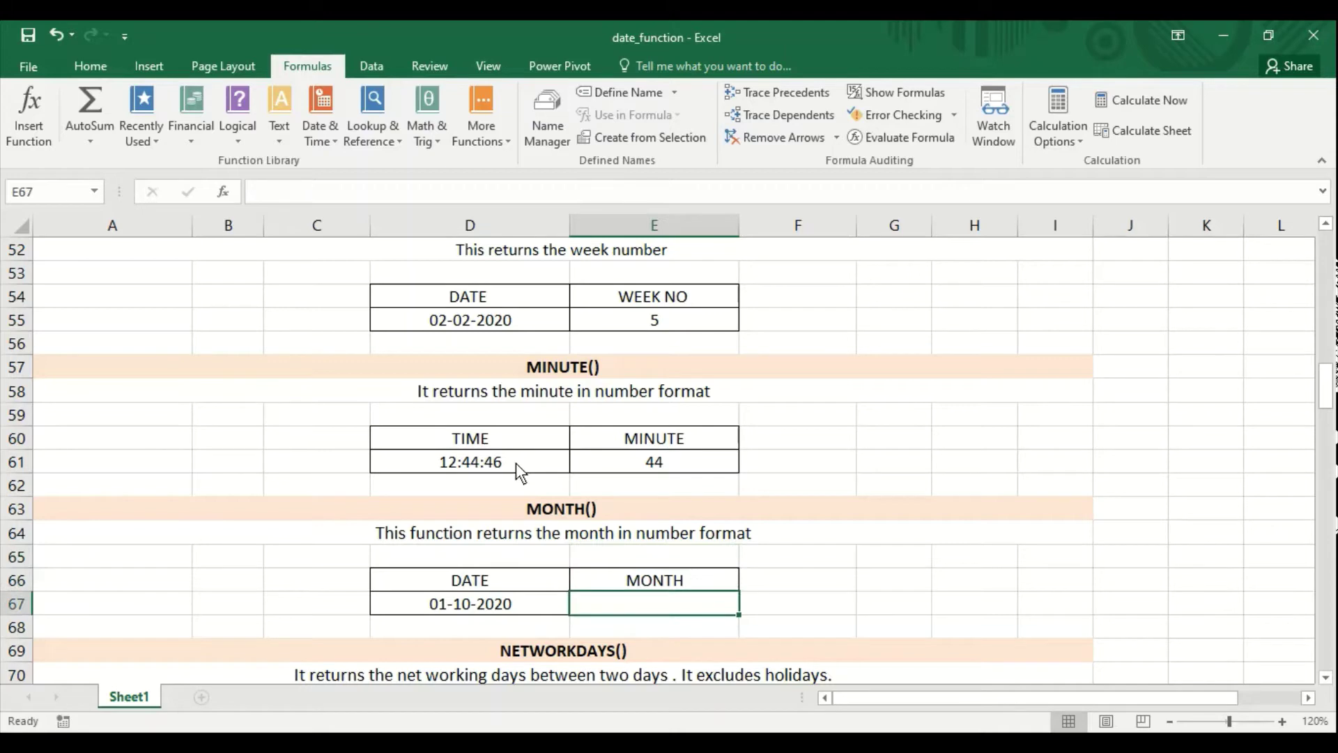
Enter =MONTH(D67) in E67 so it returns 10 for the date 01-10-2020
text(=)
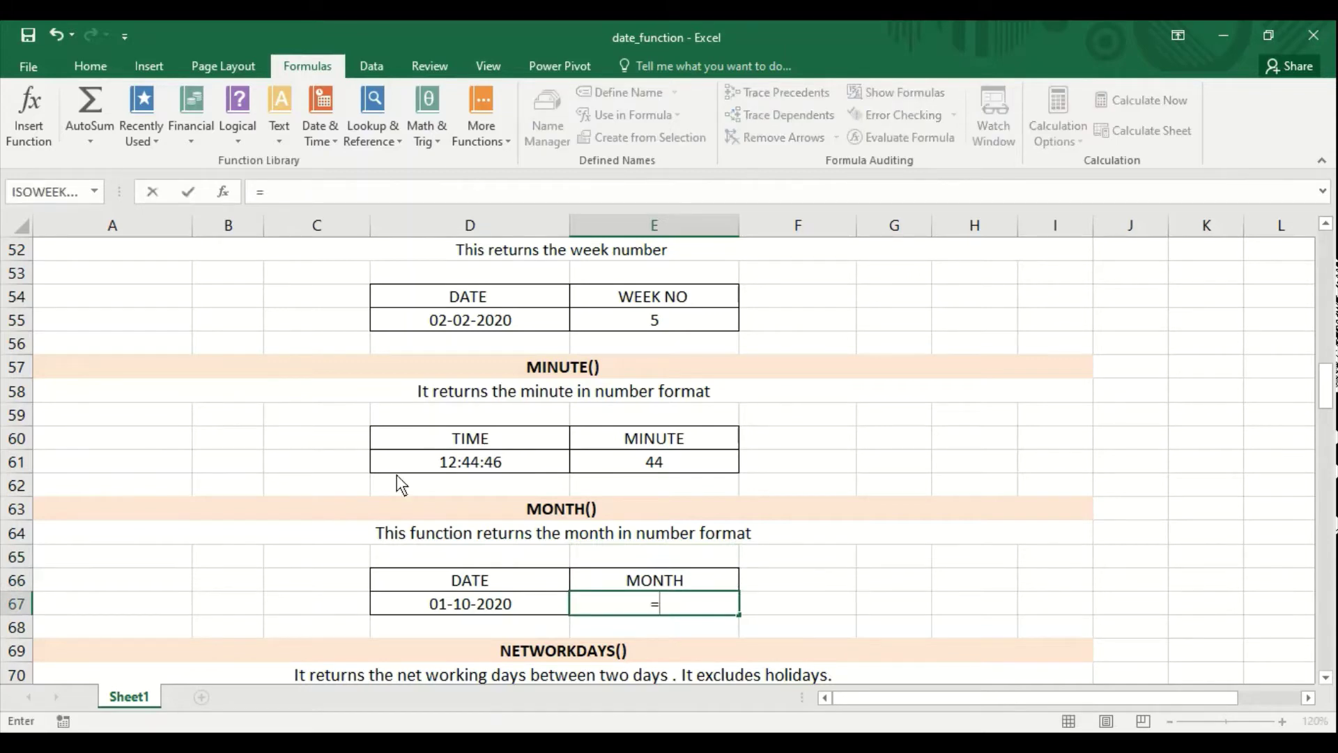
text(mo)
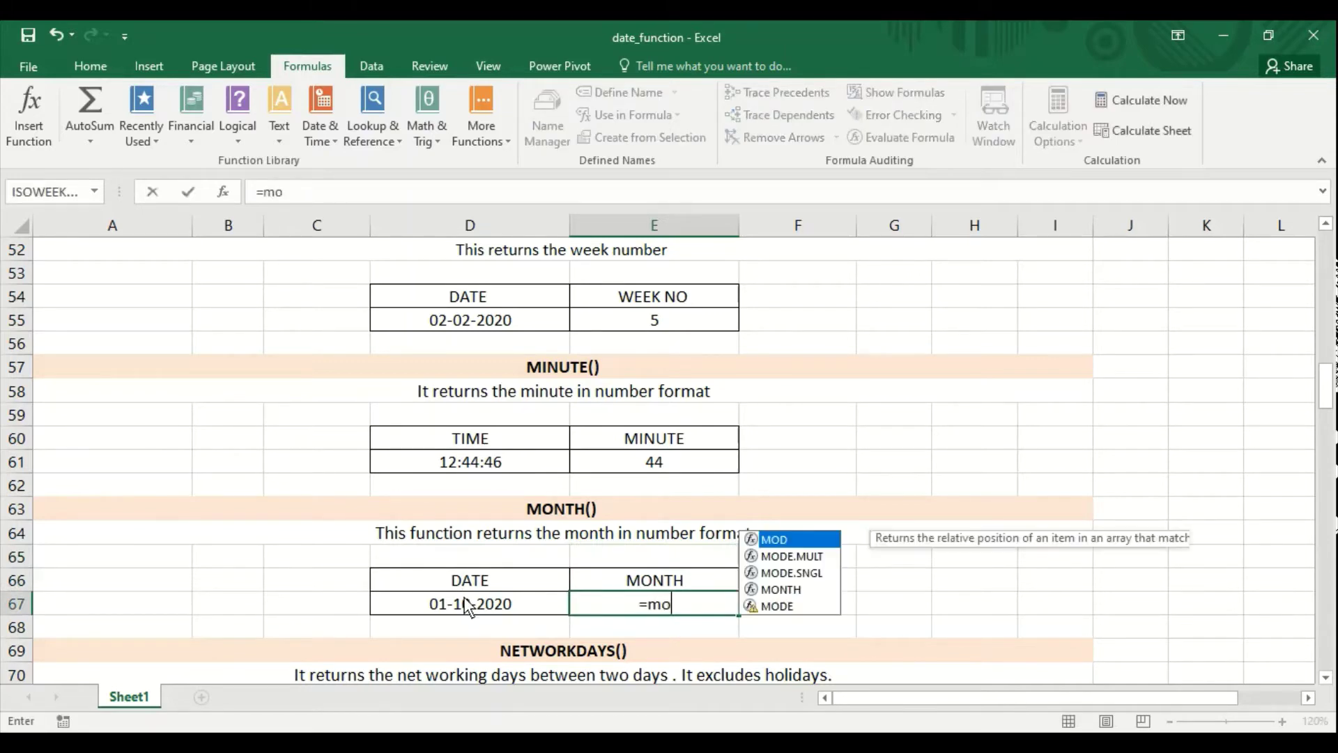
text(nth()
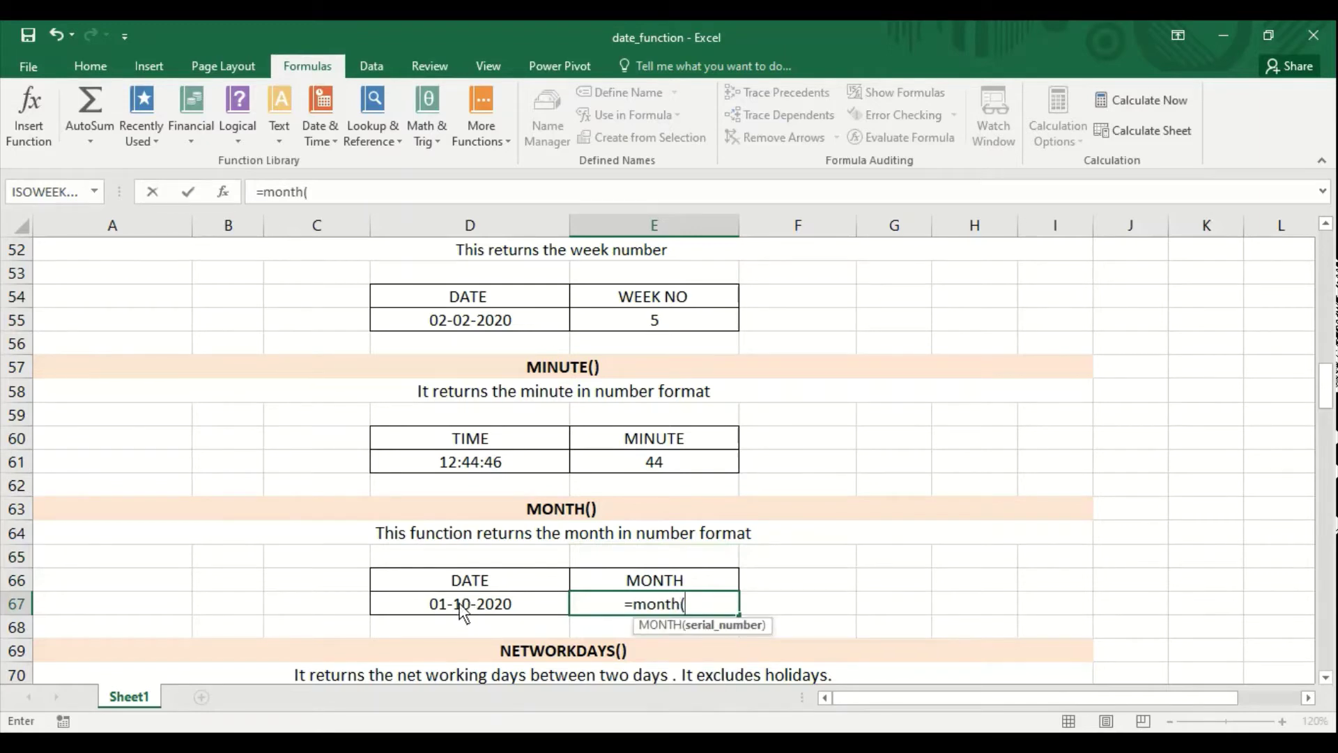
click(460, 609)
key(Return)
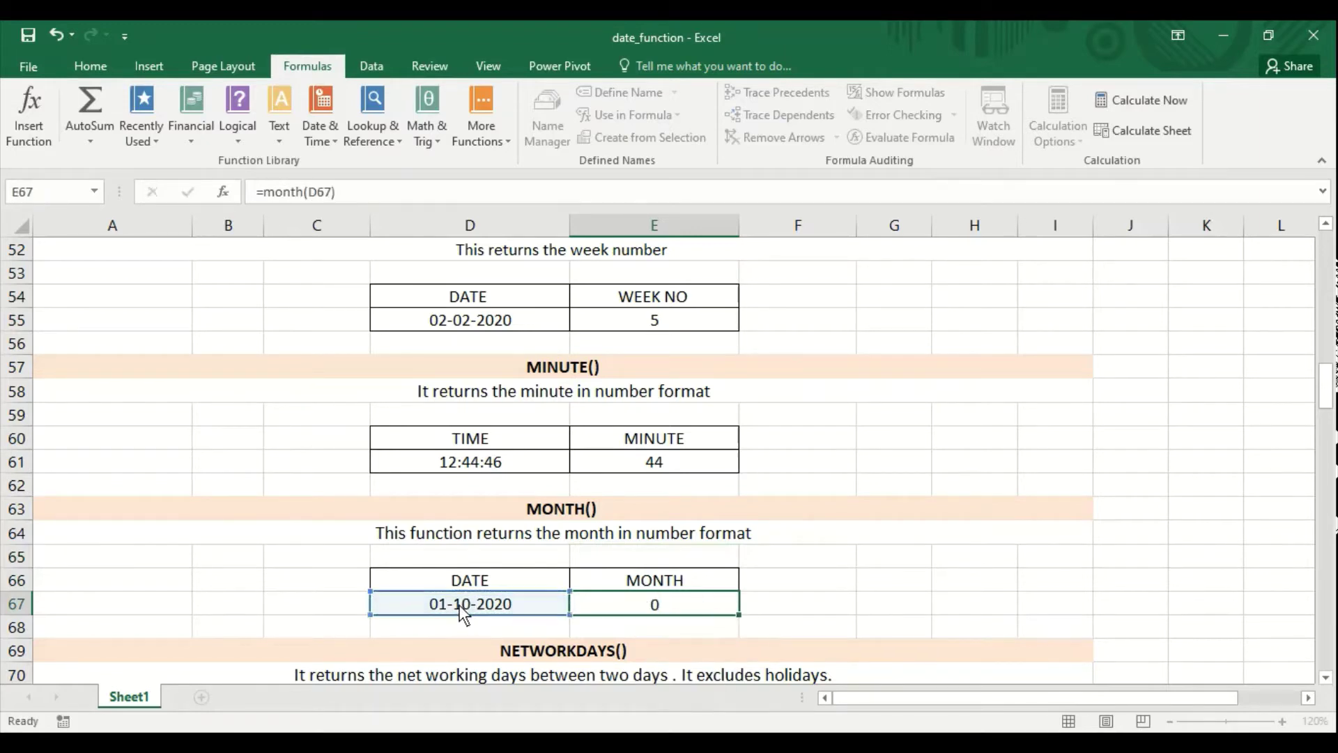
scroll(460, 614, down, 4)
click(654, 544)
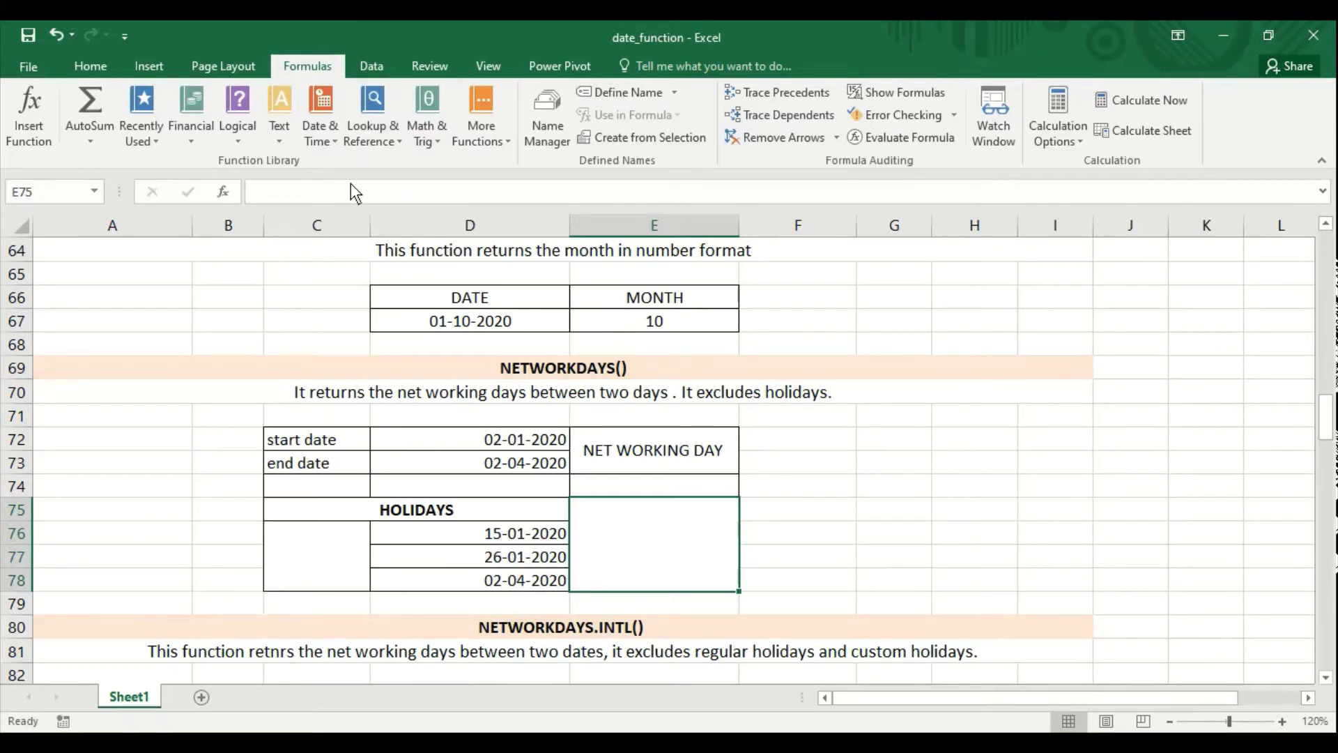
Insert =NETWORKDAYS(D72,D73,D76:D78) in E75, returning 64 working days excluding three holidays
click(310, 132)
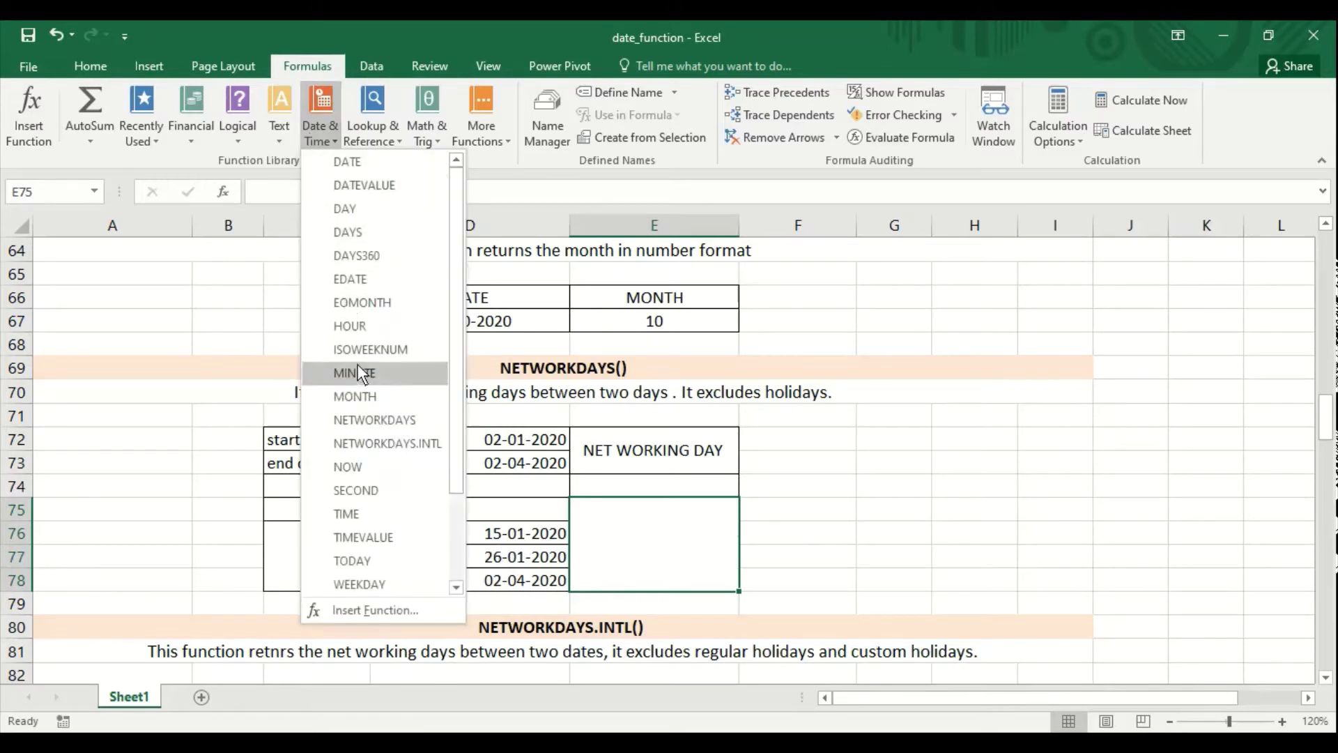
click(370, 421)
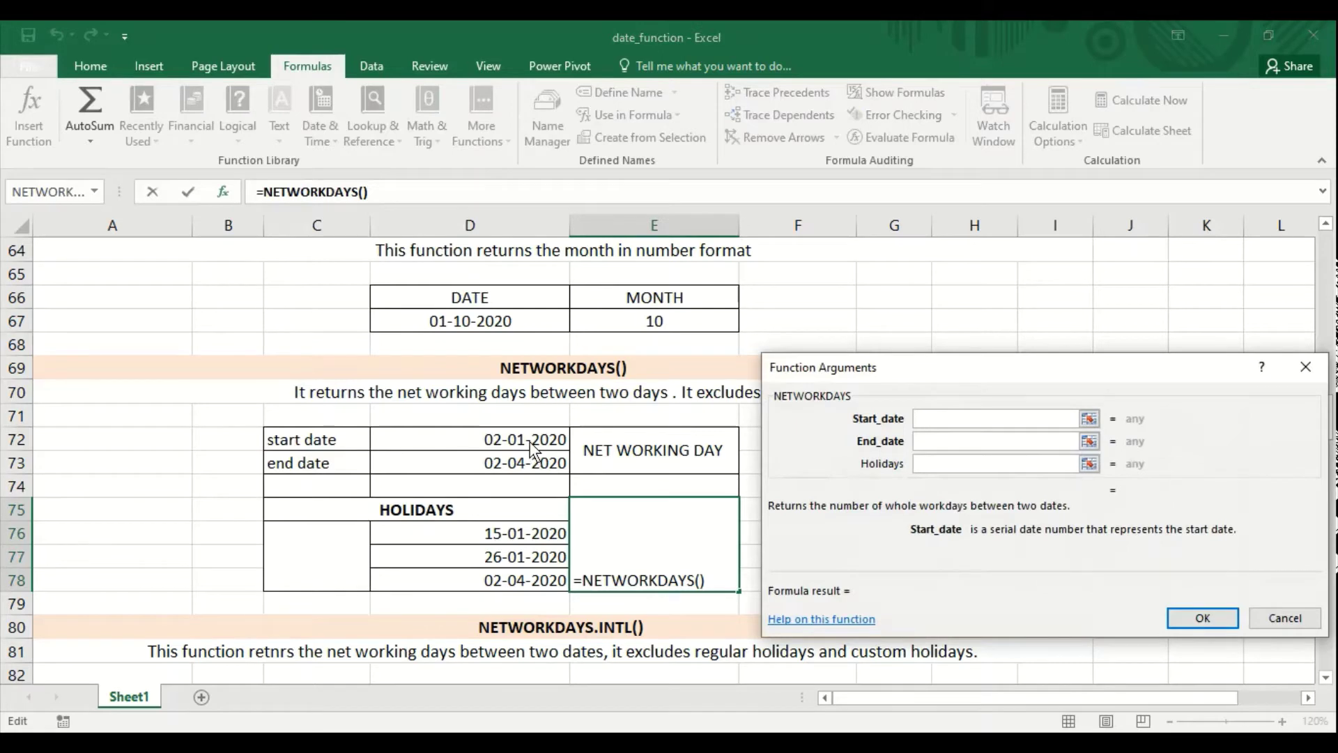
click(532, 446)
click(947, 437)
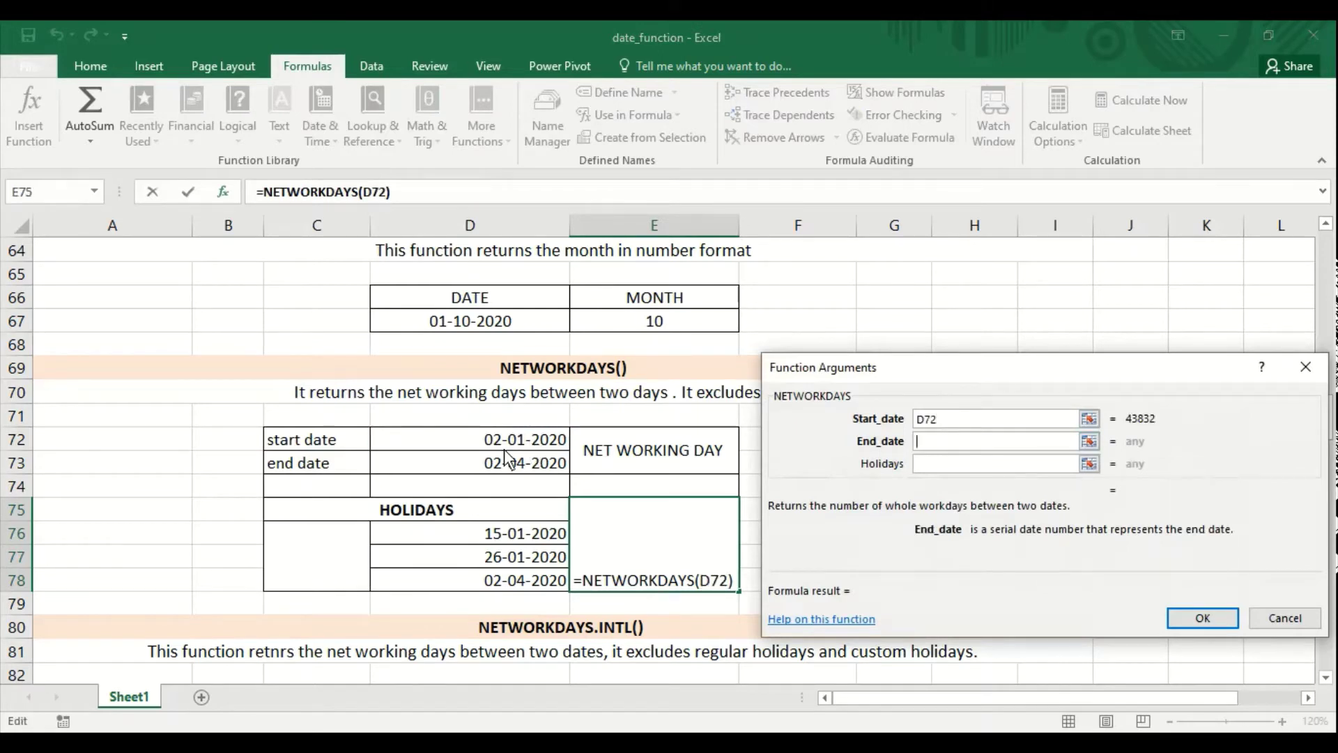
click(495, 466)
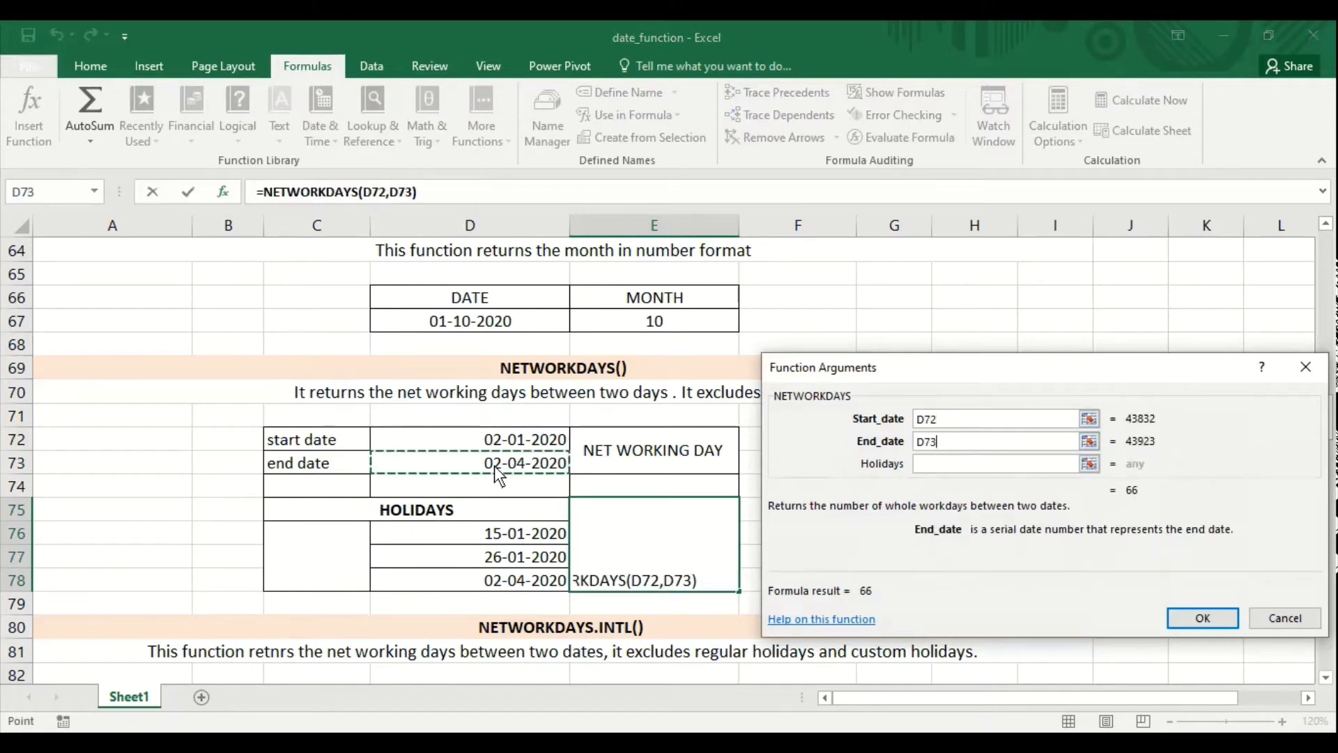
click(929, 463)
drag(502, 535, 503, 584)
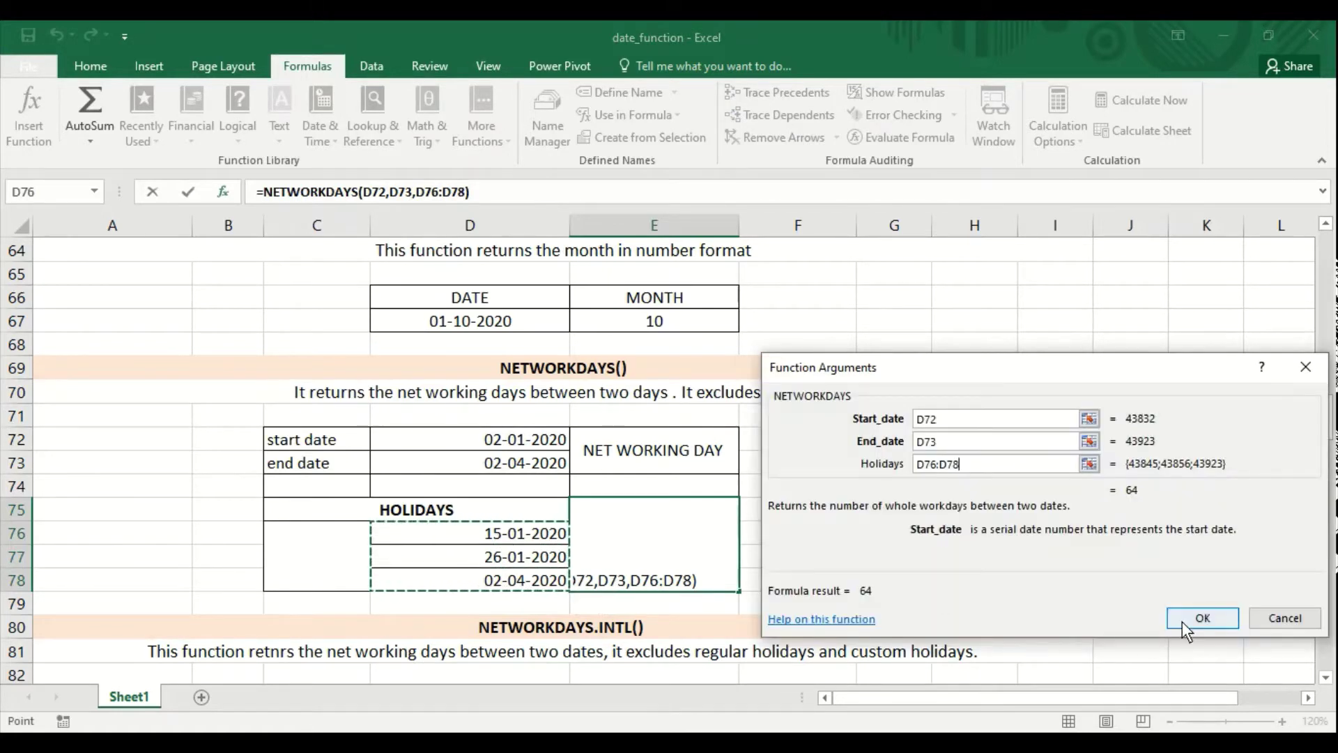
click(1192, 616)
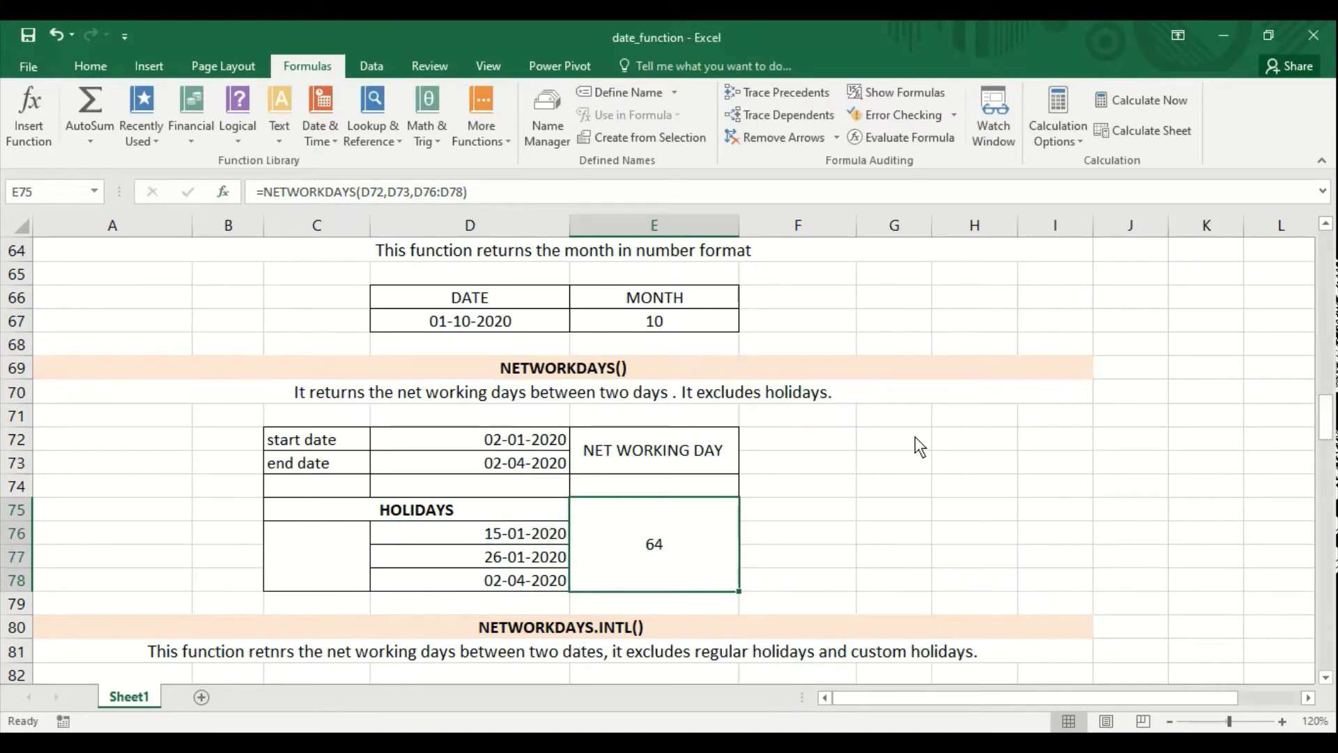
click(493, 563)
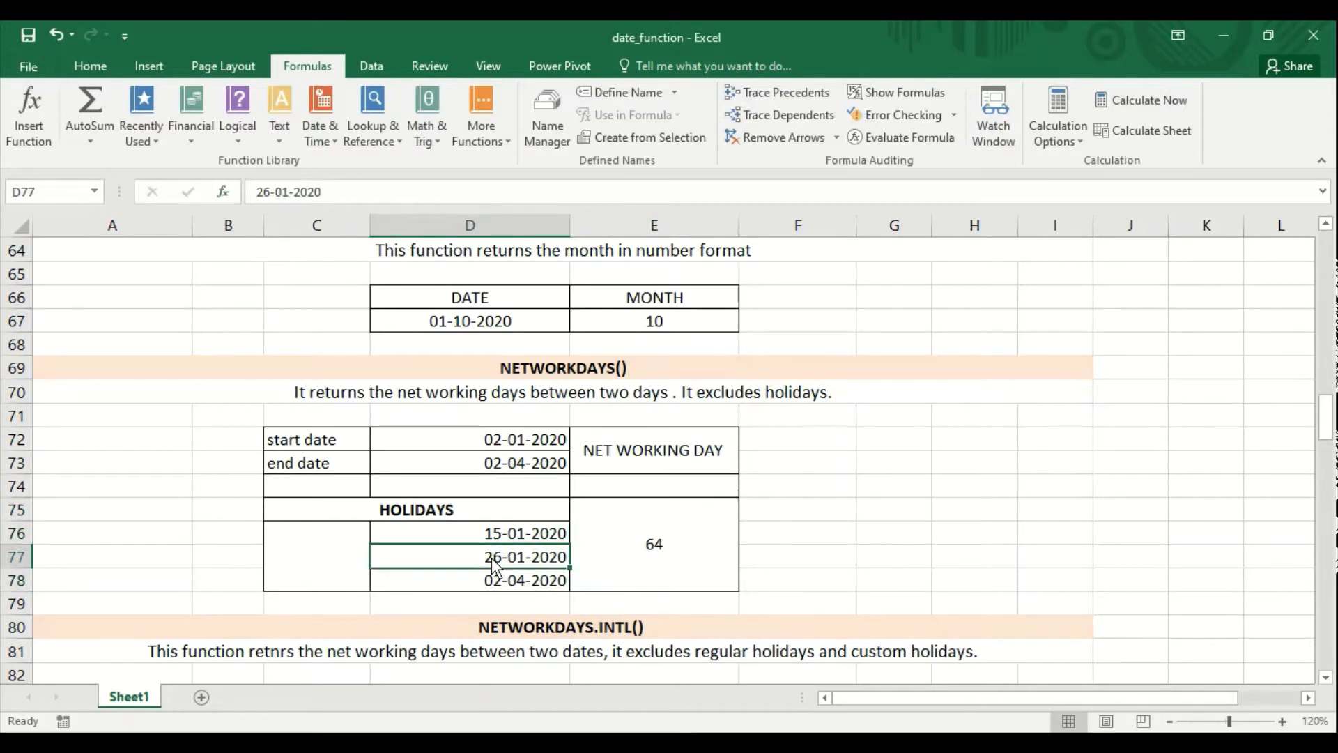
key(Delete)
key(Down)
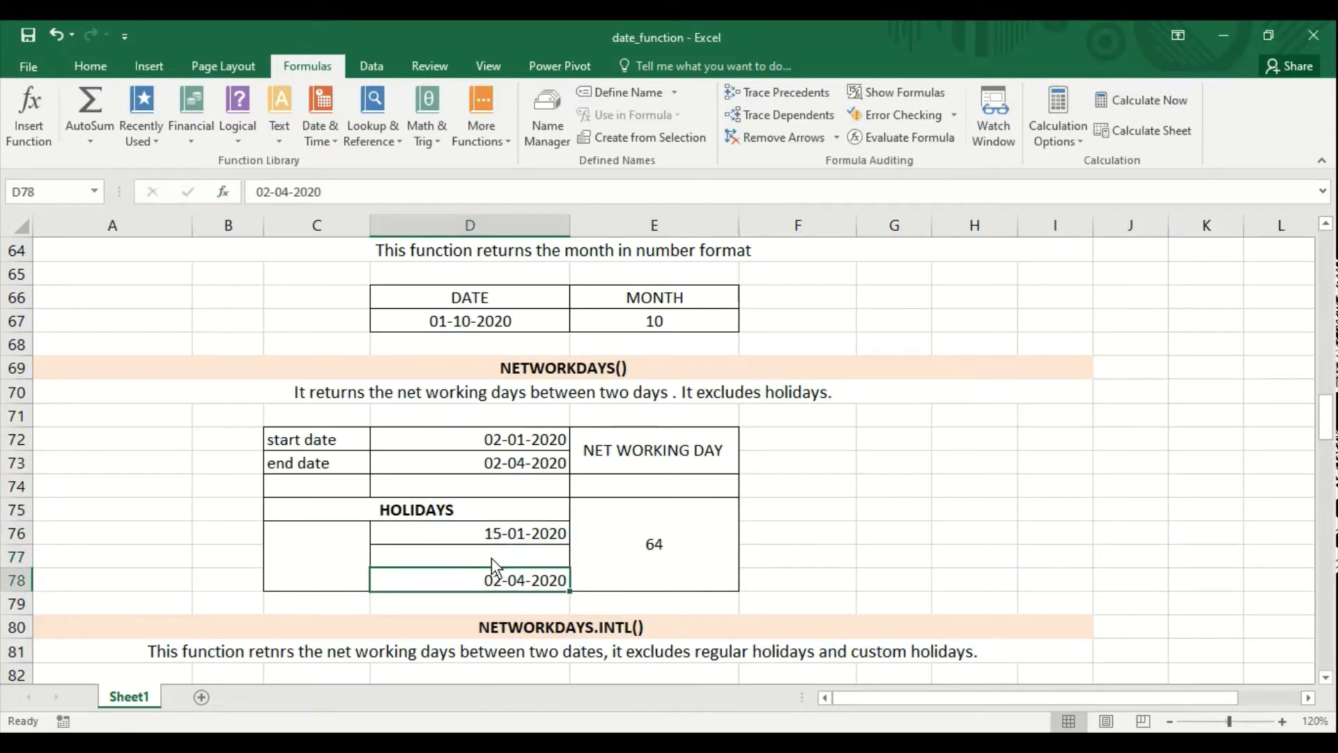
key(Delete)
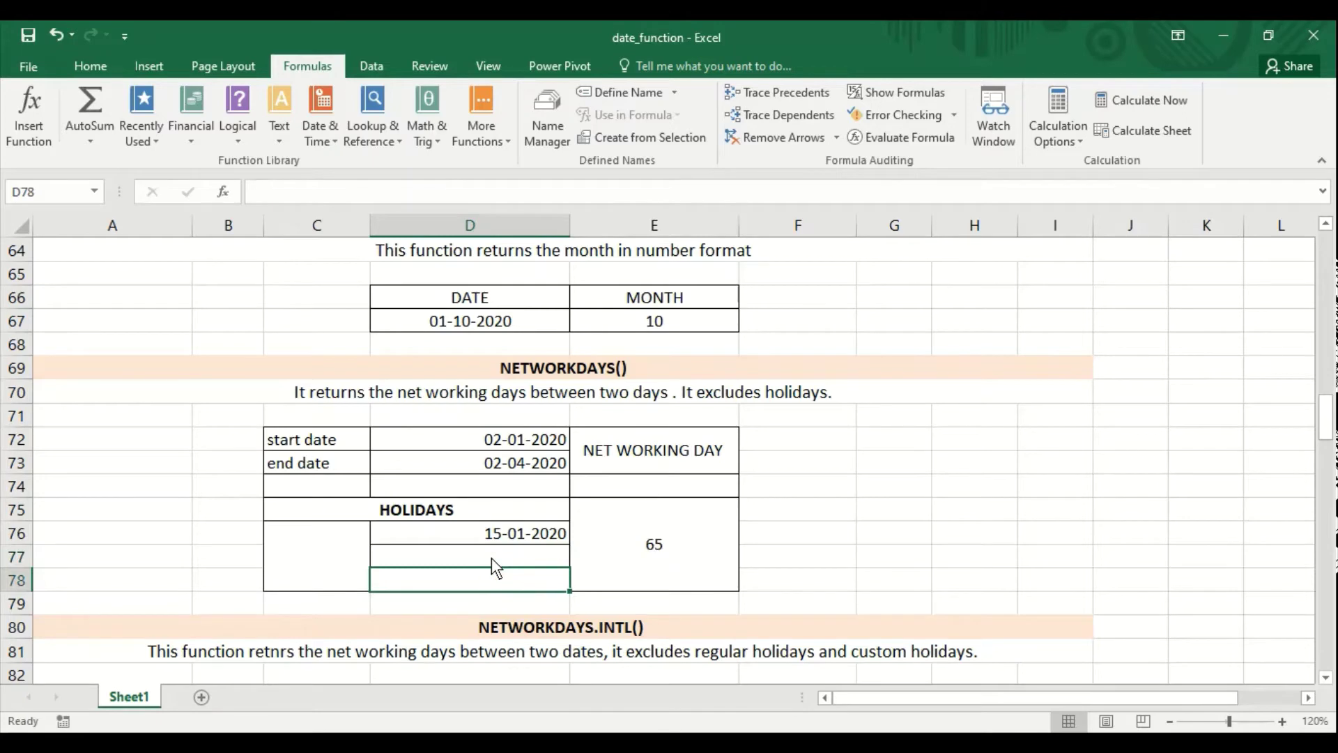
key(Up)
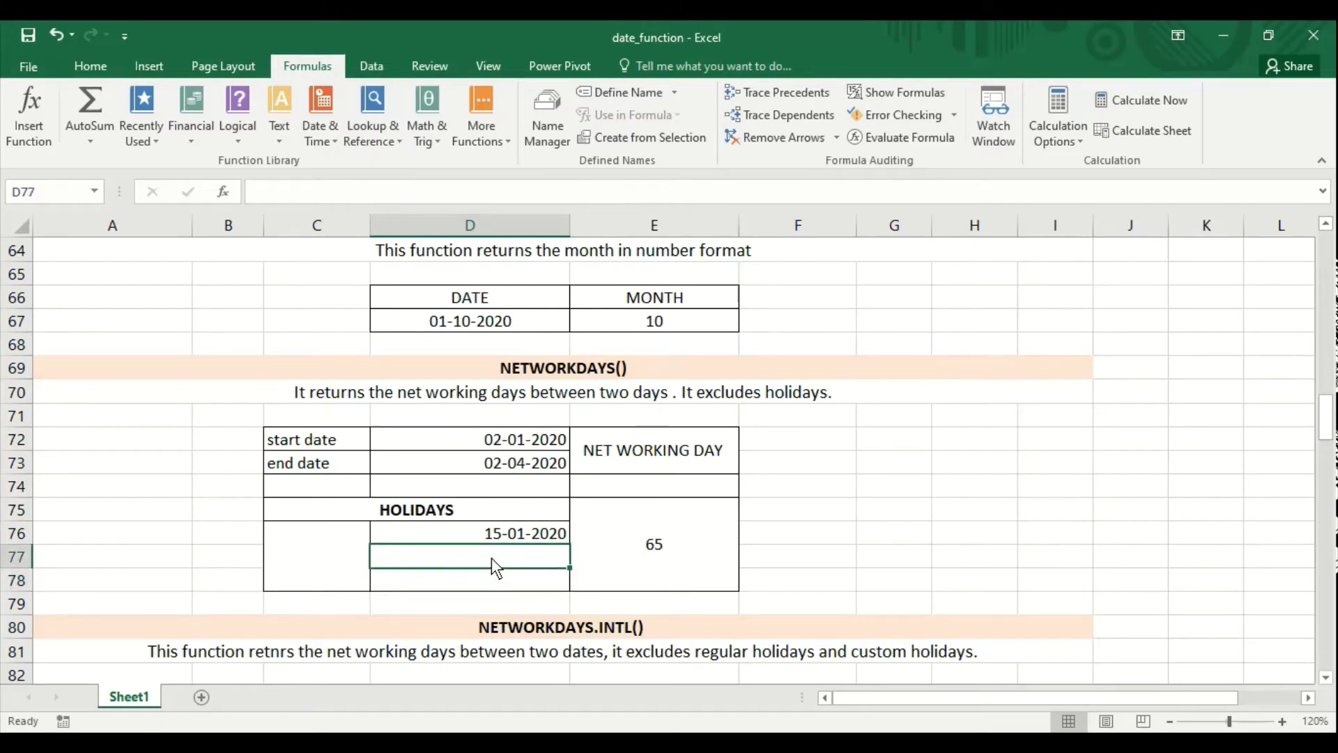
key(ctrl+z)
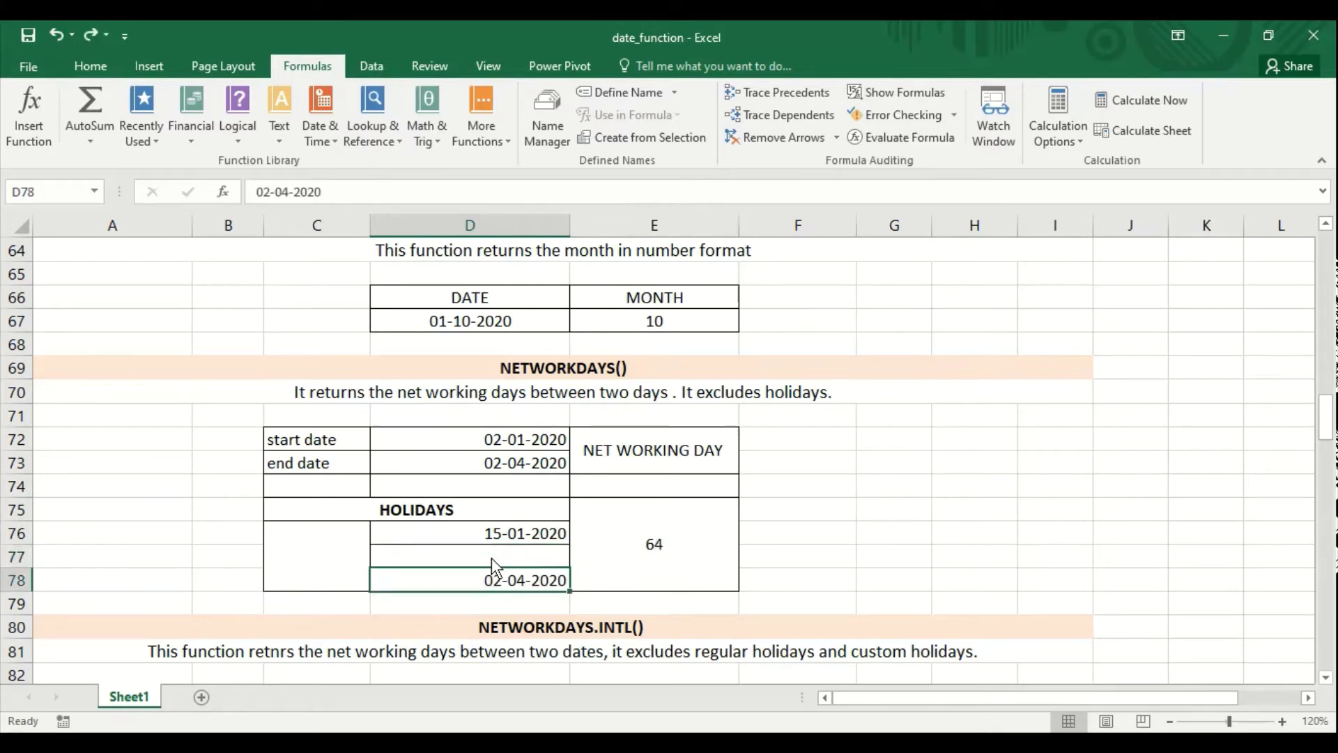
key(ctrl+z)
key(Down)
key(Delete)
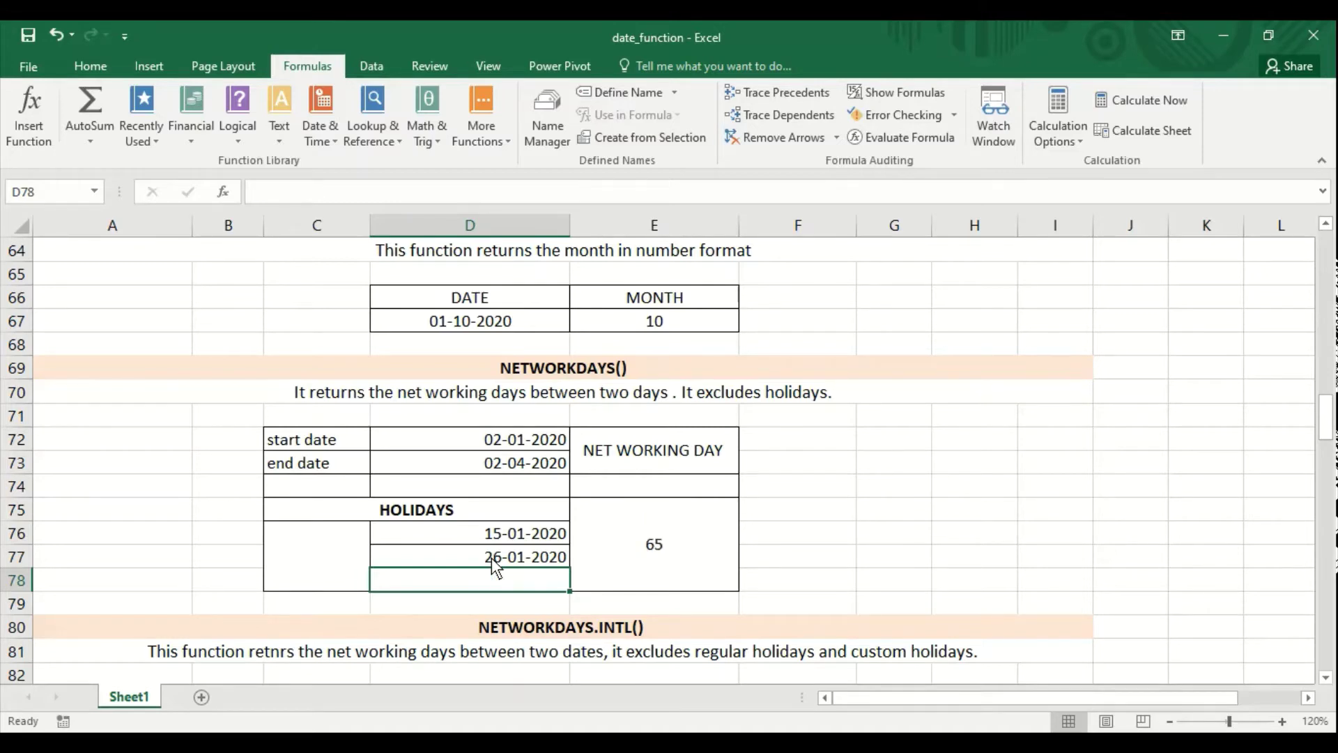
key(ctrl+z)
click(493, 558)
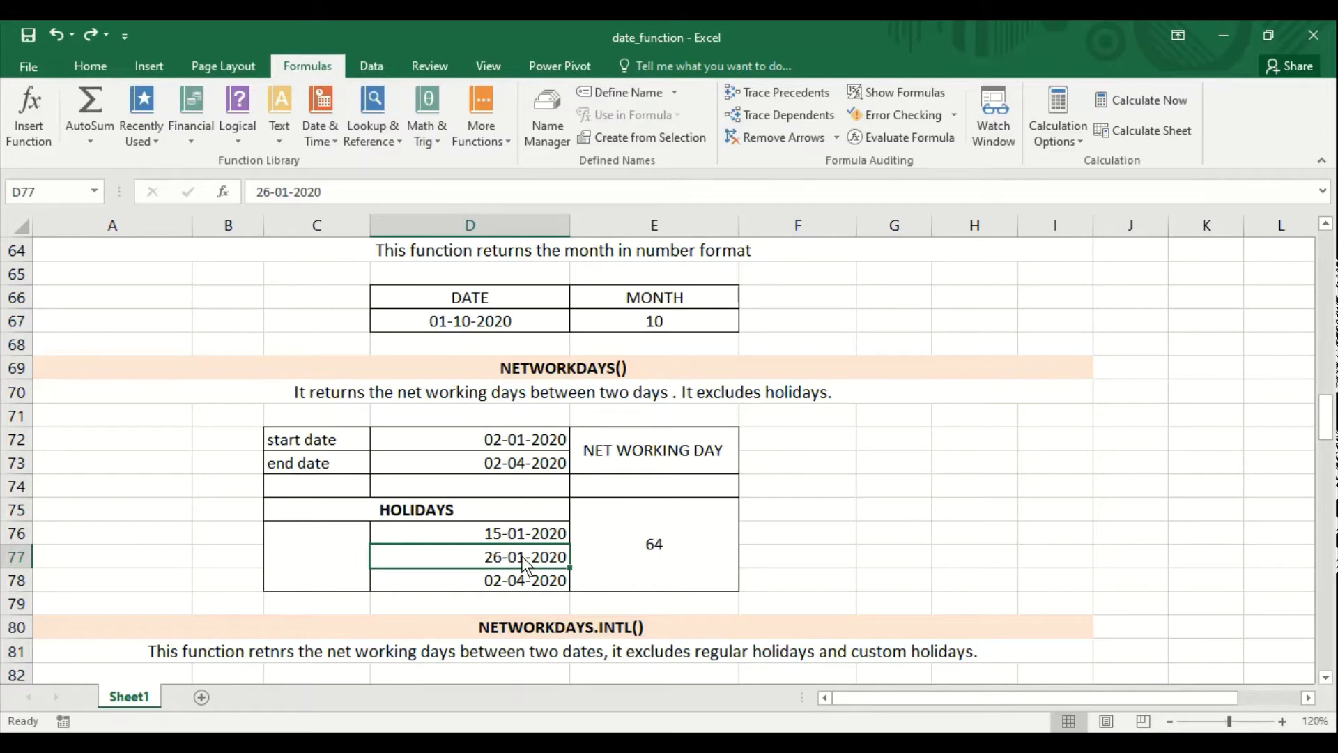
click(619, 533)
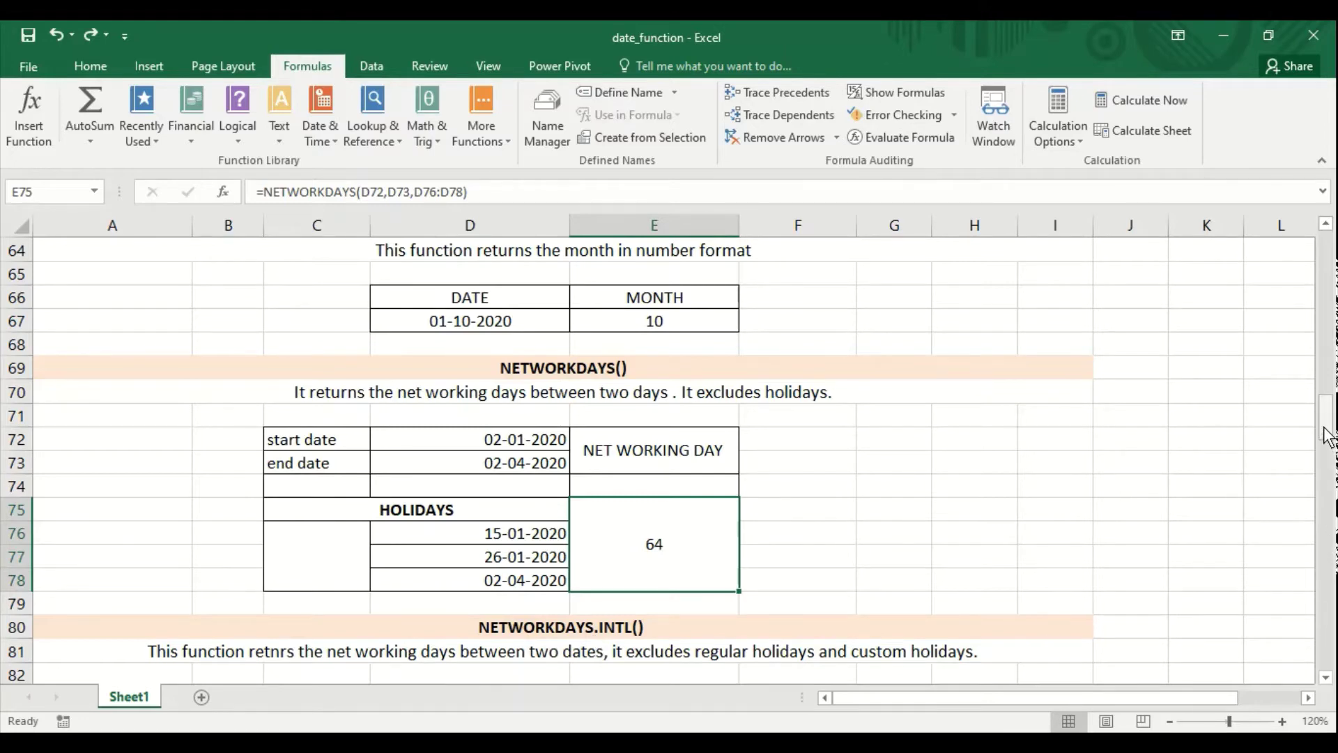
Clear the existing NETWORKDAYS.INTL formula from cell E86
drag(1327, 418, 1327, 460)
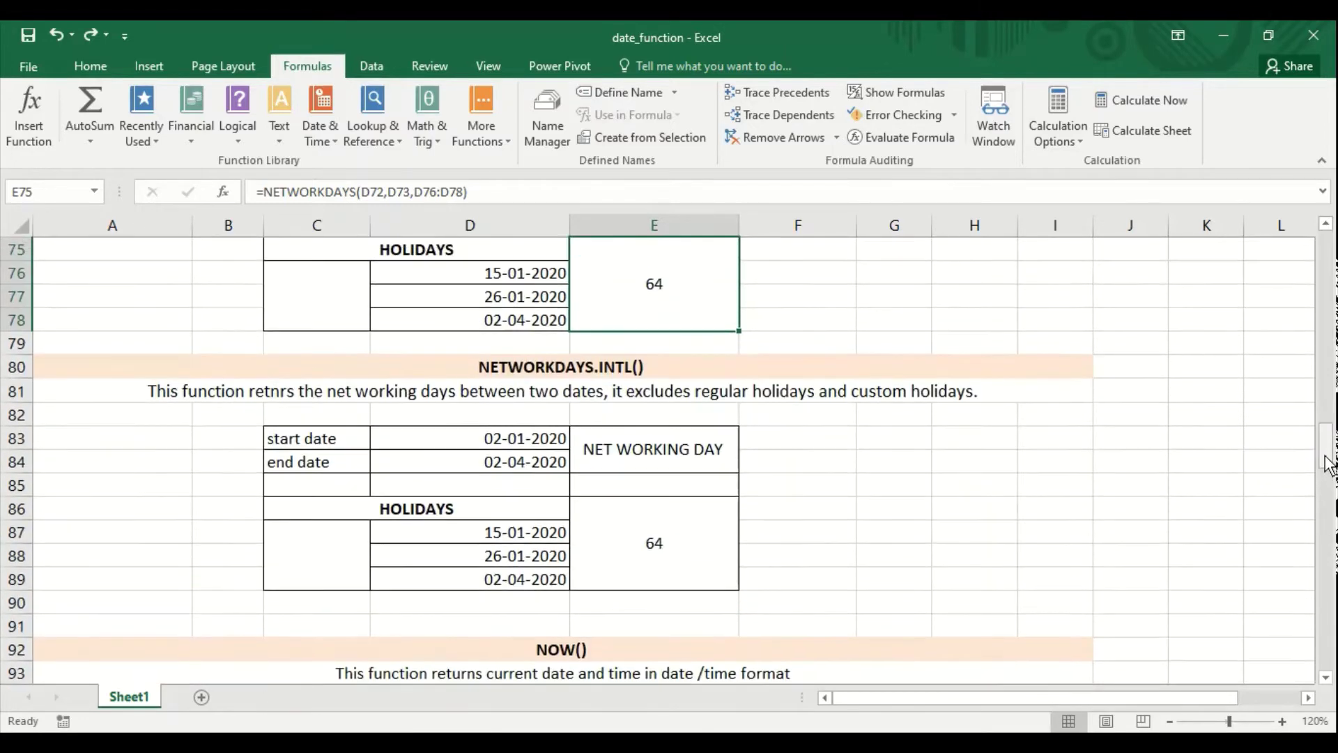
click(651, 552)
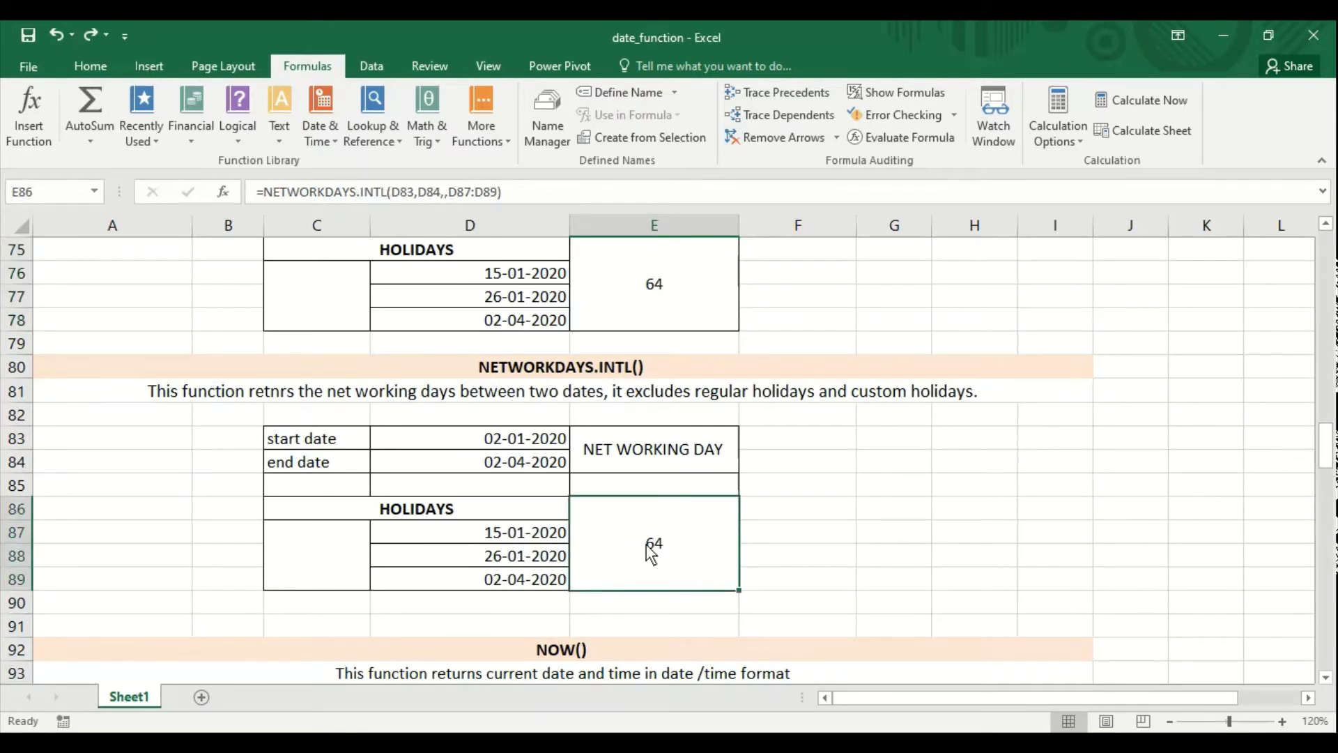
key(Delete)
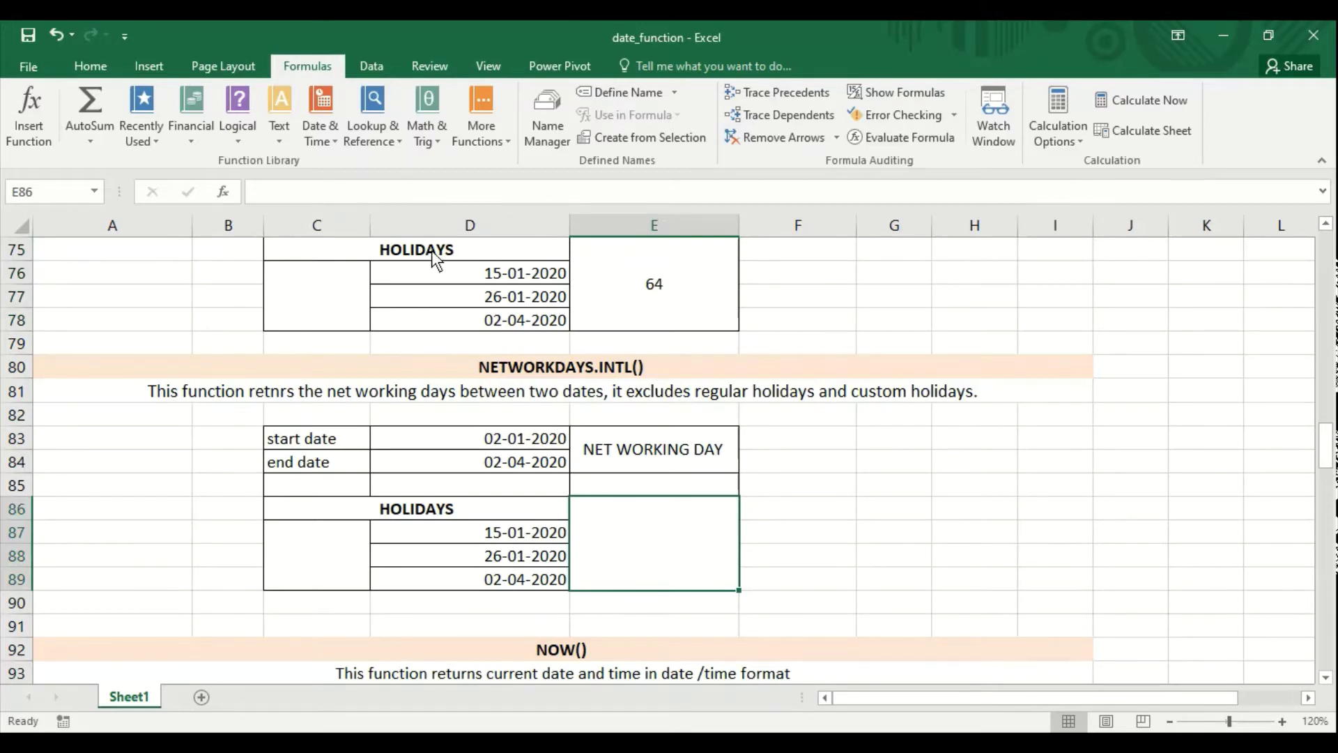
Rebuild E86 as =NETWORKDAYS.INTL(D83,D84,1,D87:D89), giving 64 working days
click(315, 145)
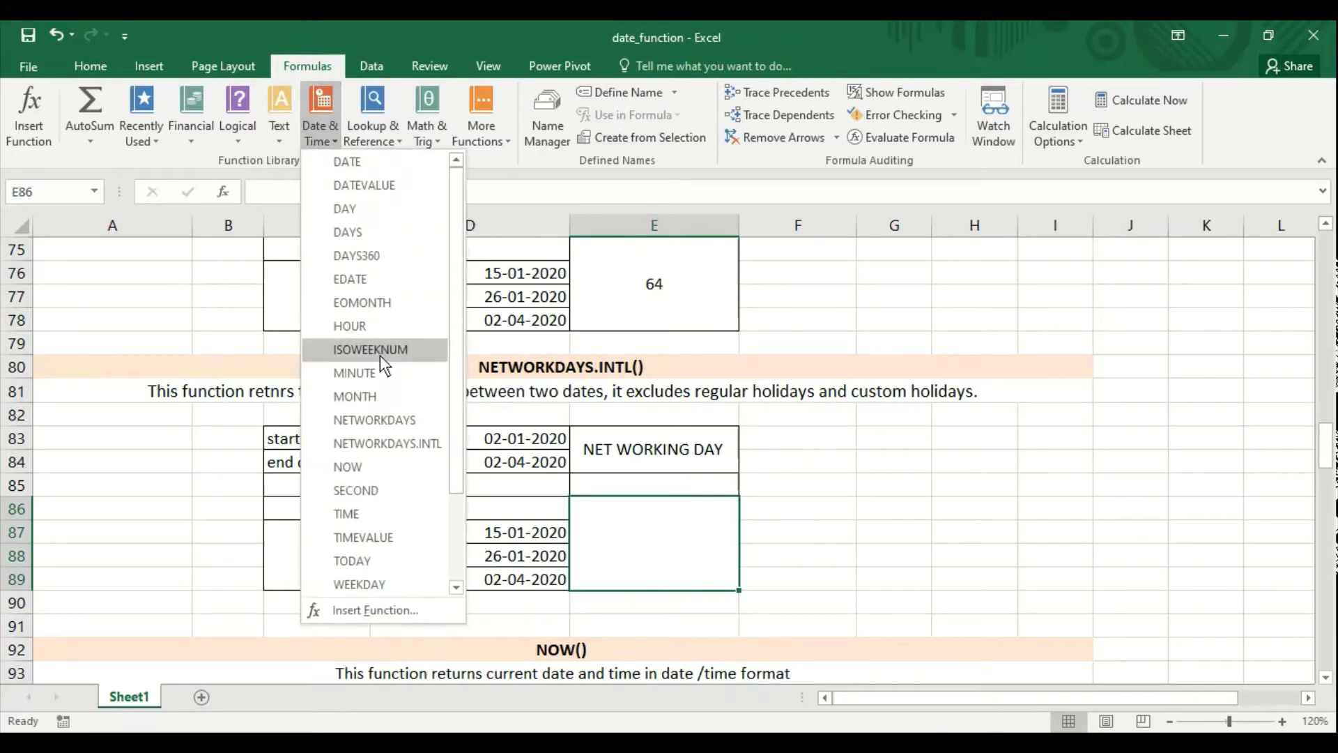
click(393, 442)
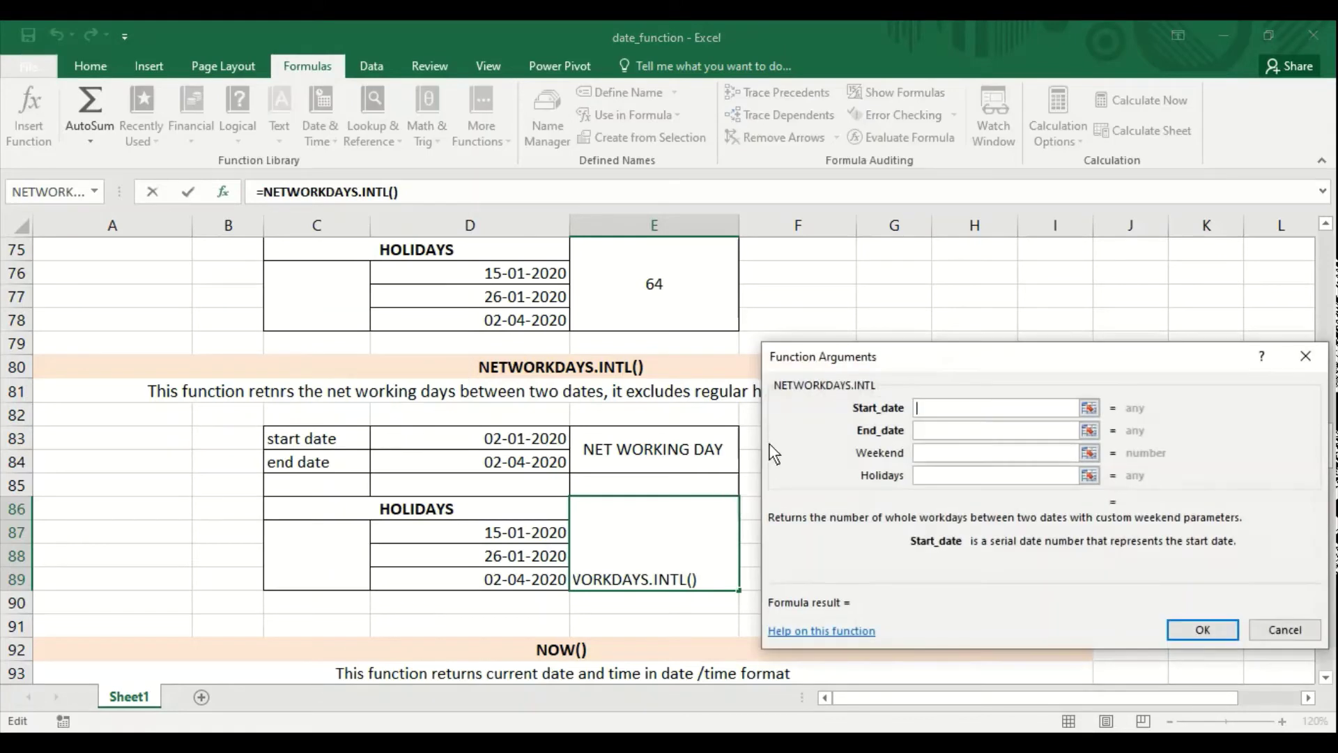
drag(851, 362, 899, 341)
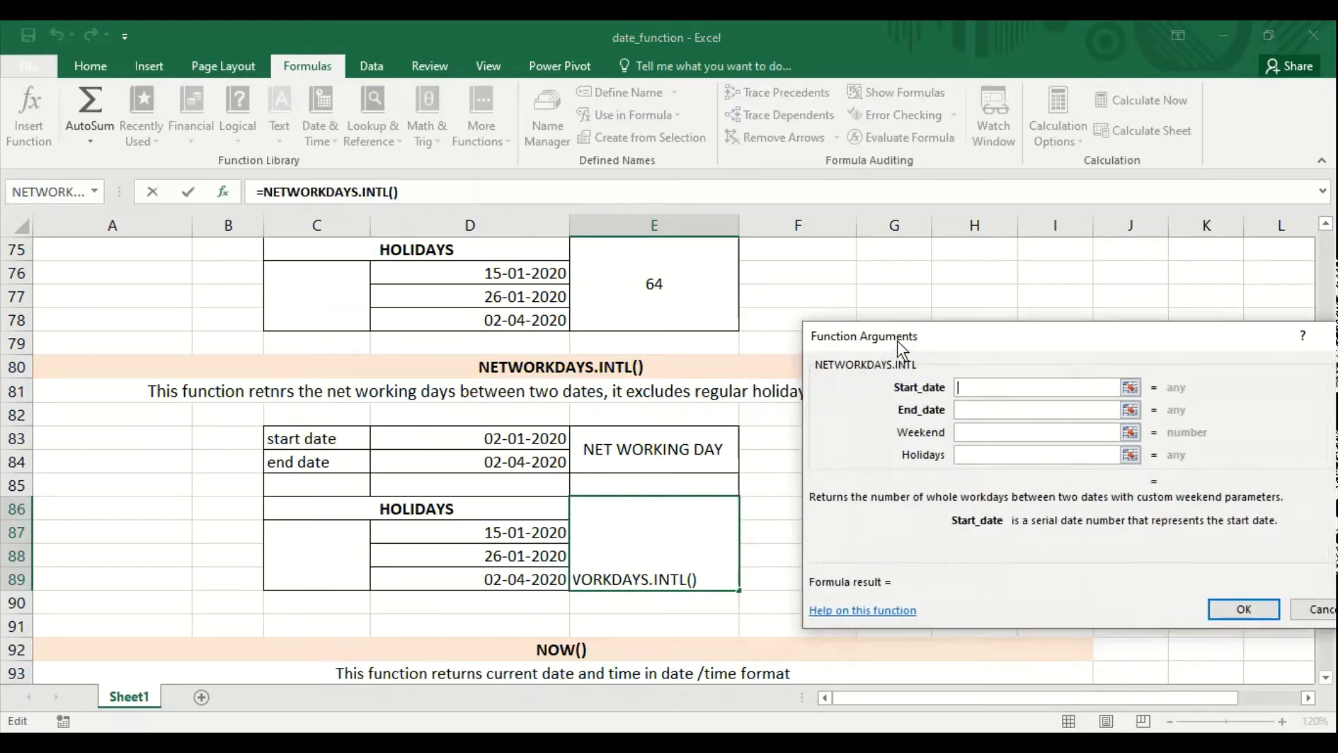
click(521, 441)
click(1019, 406)
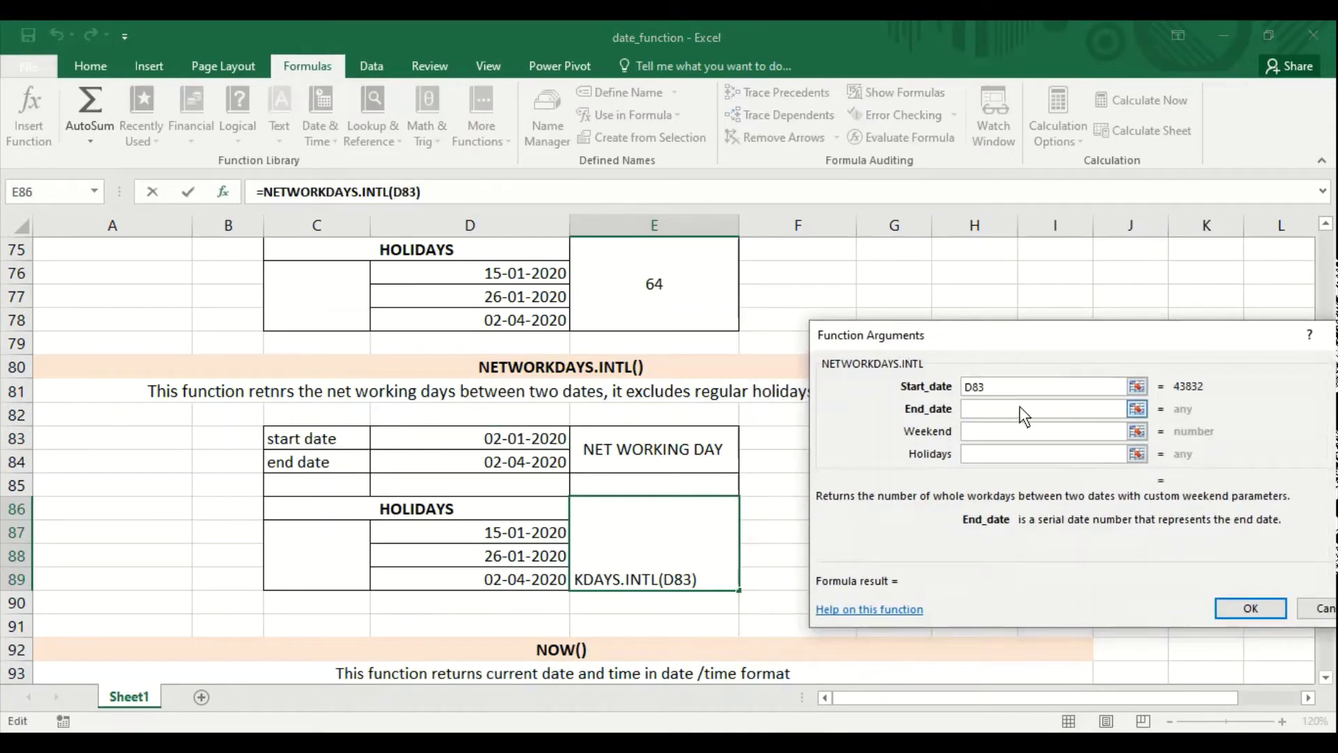
click(503, 467)
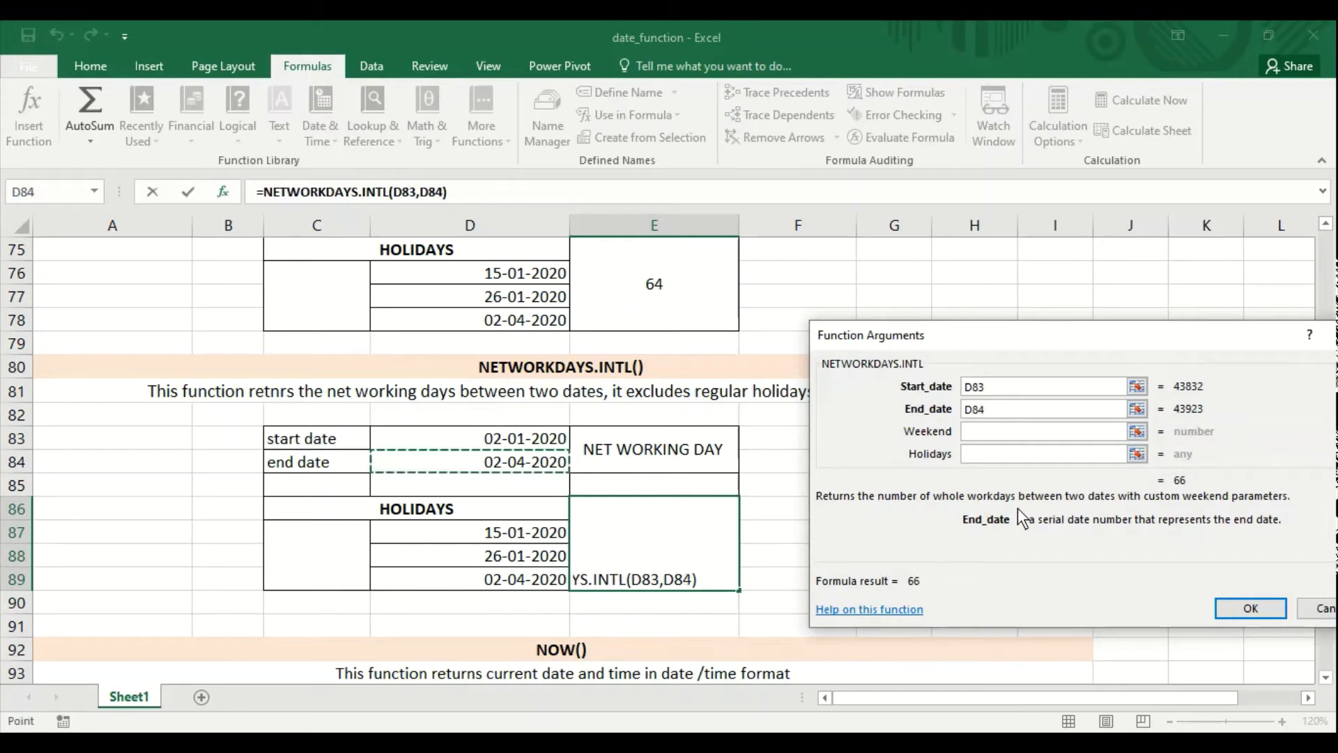
click(1009, 430)
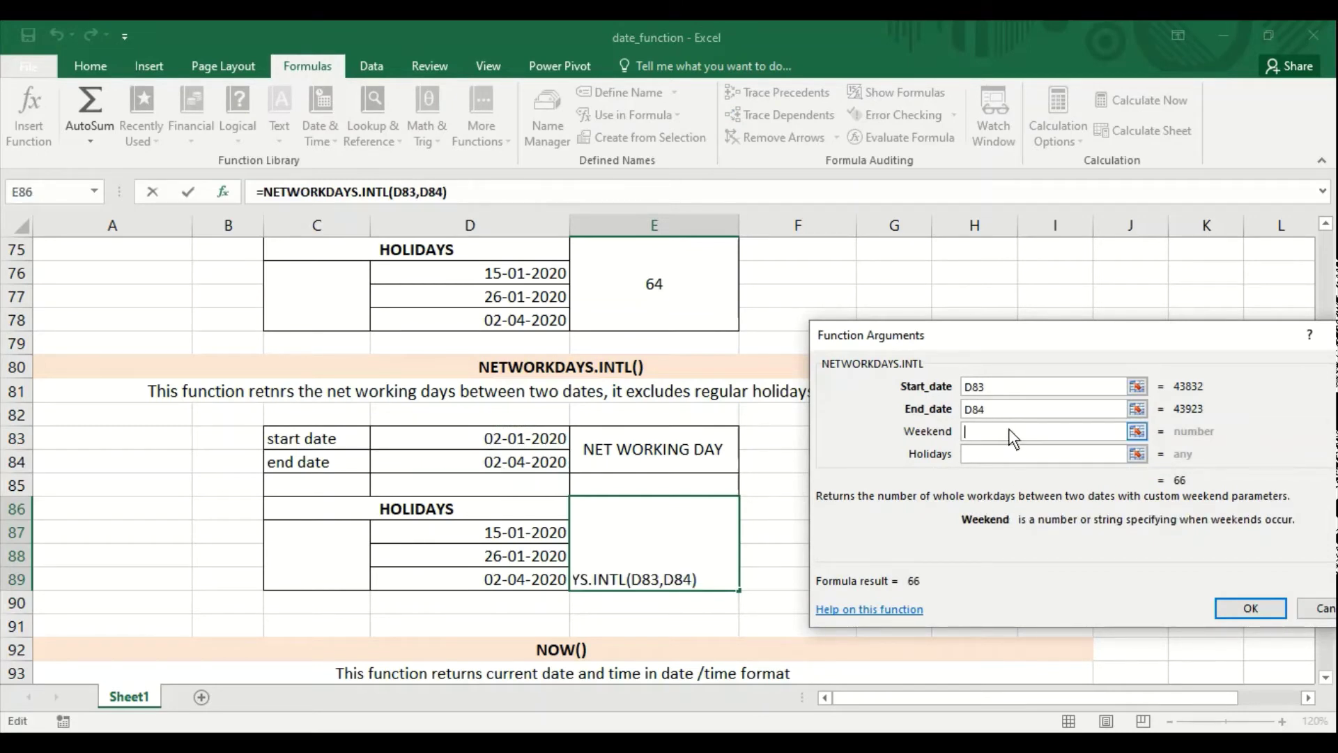
text(1)
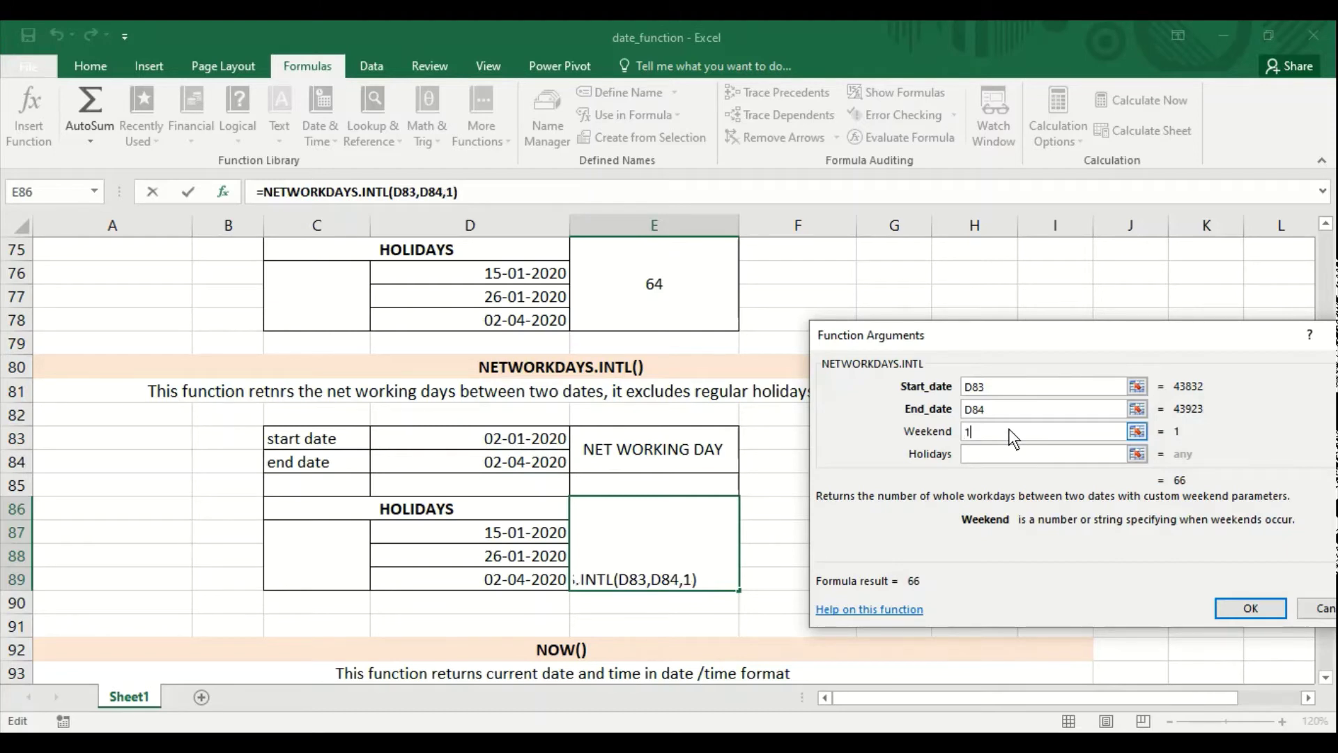
click(981, 453)
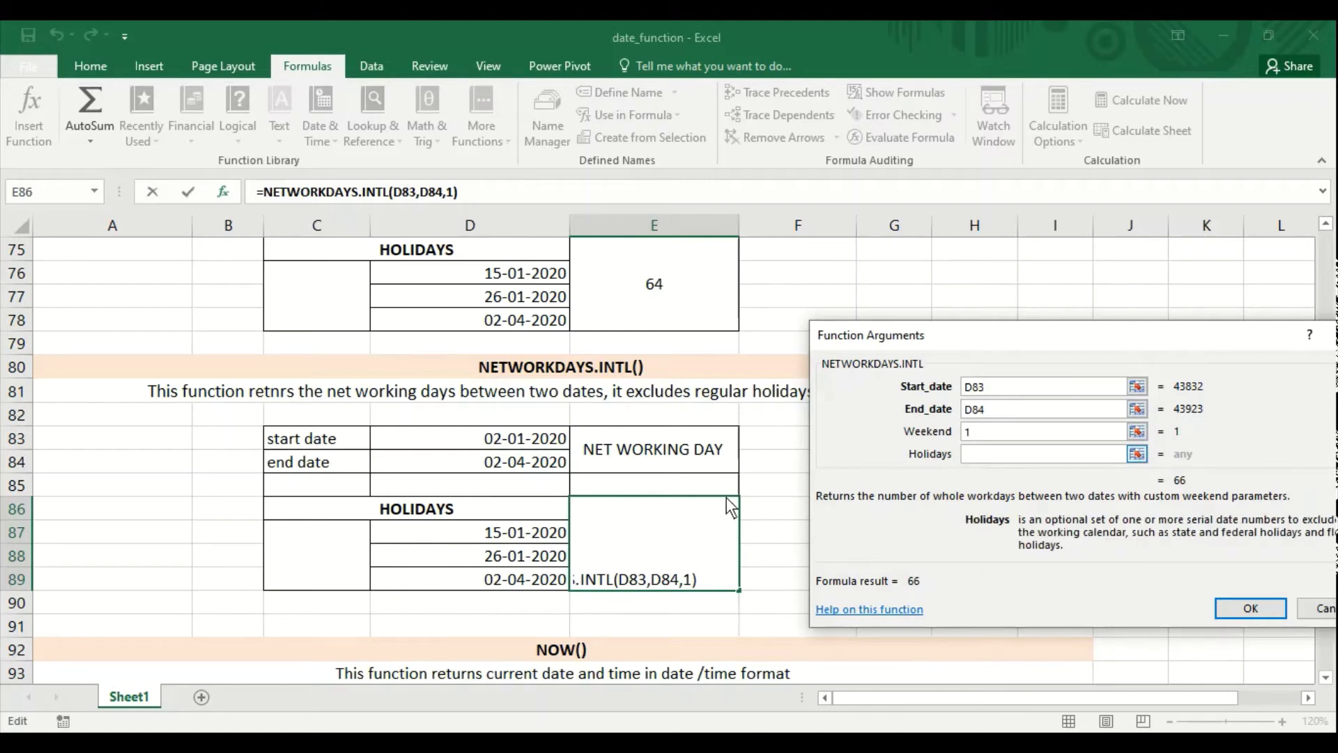
drag(543, 541, 537, 579)
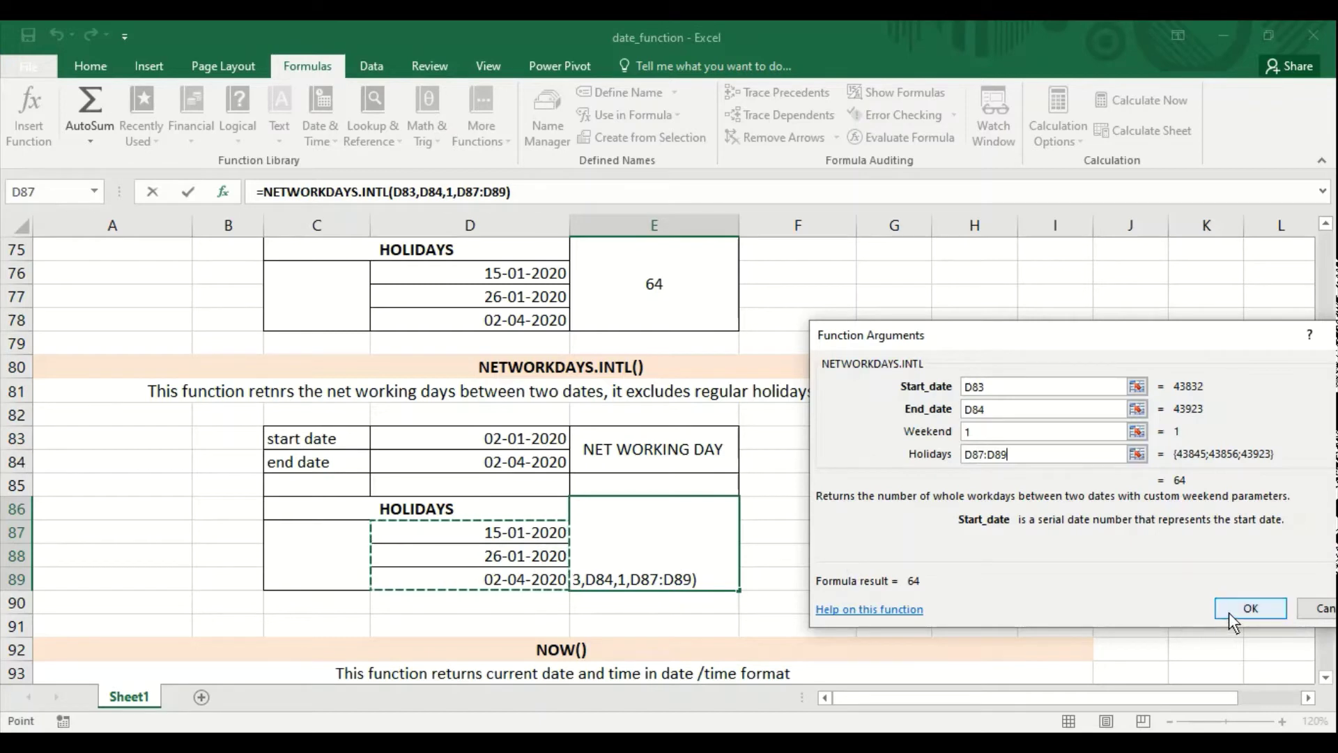
click(1229, 612)
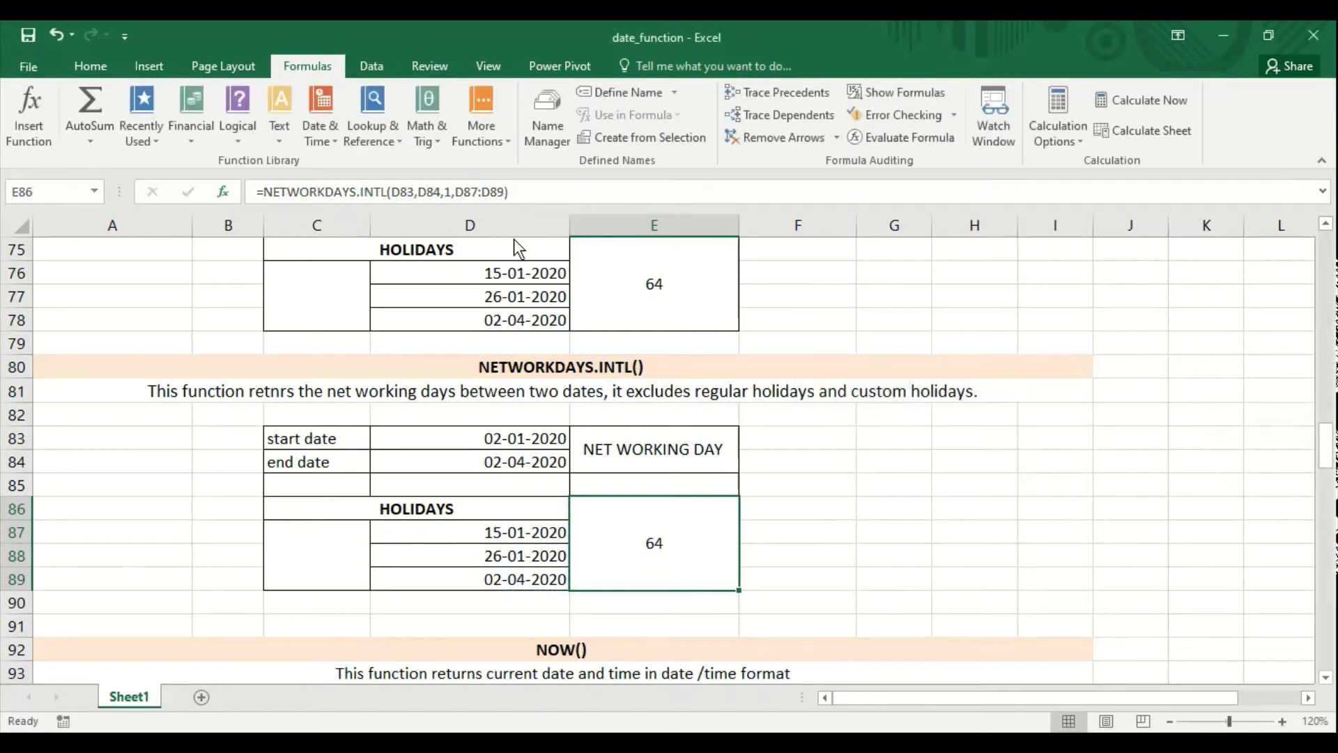
Change the weekend argument to 11 so =NETWORKDAYS.INTL(D83,D84,11,D87:D89) shows 77
click(450, 192)
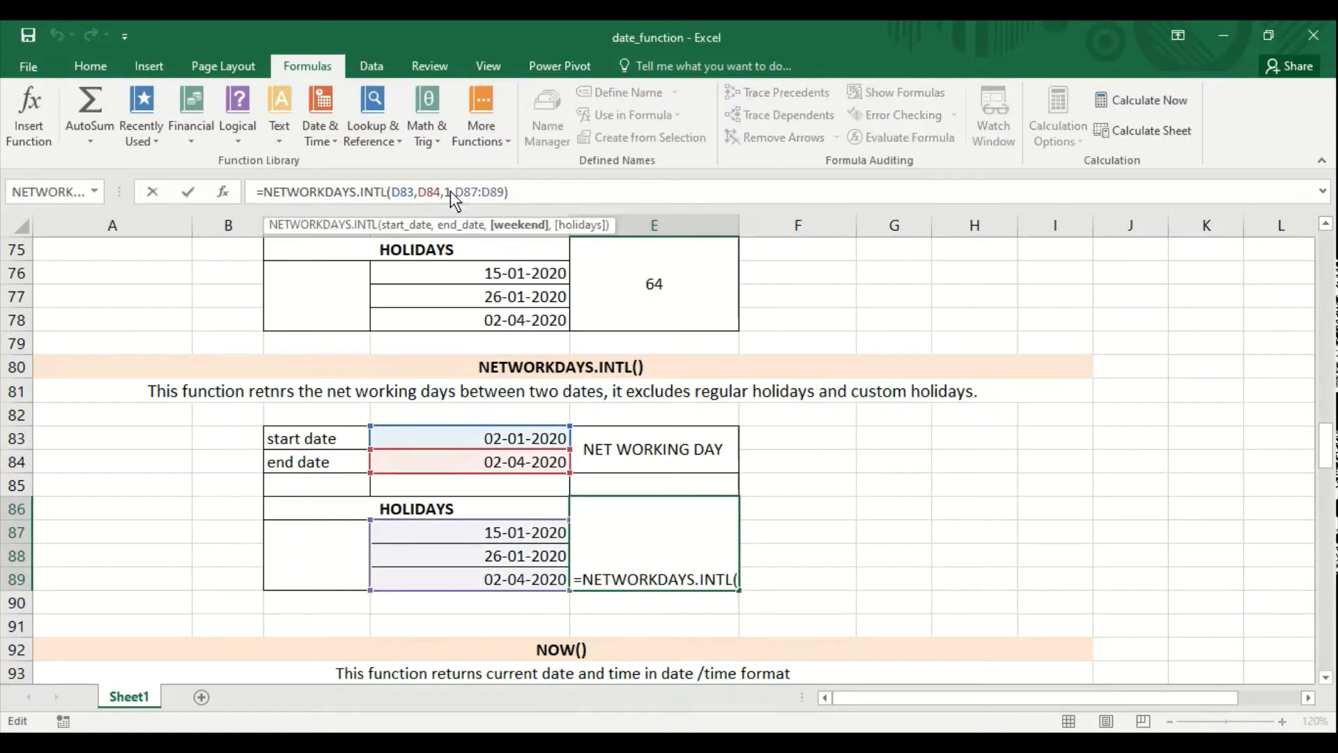
key(BackSpace)
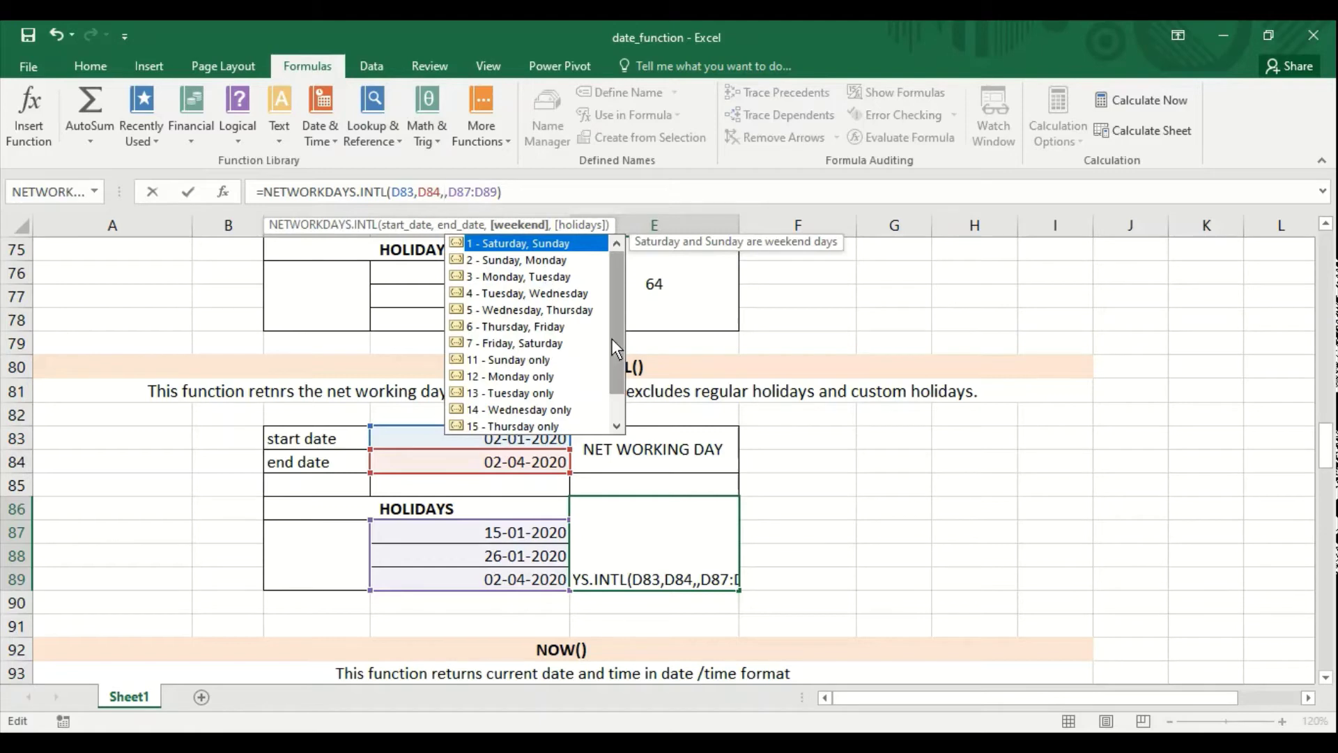
drag(613, 340, 613, 353)
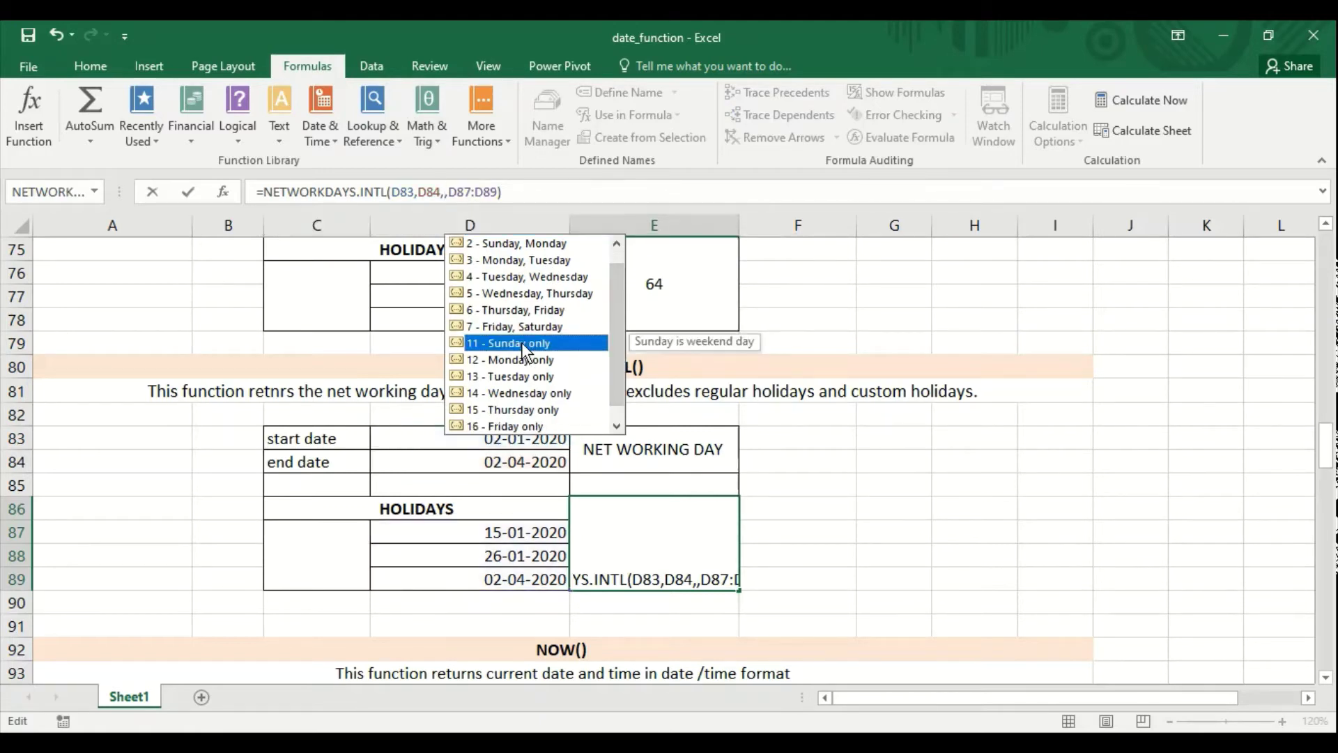
click(442, 191)
key(Right)
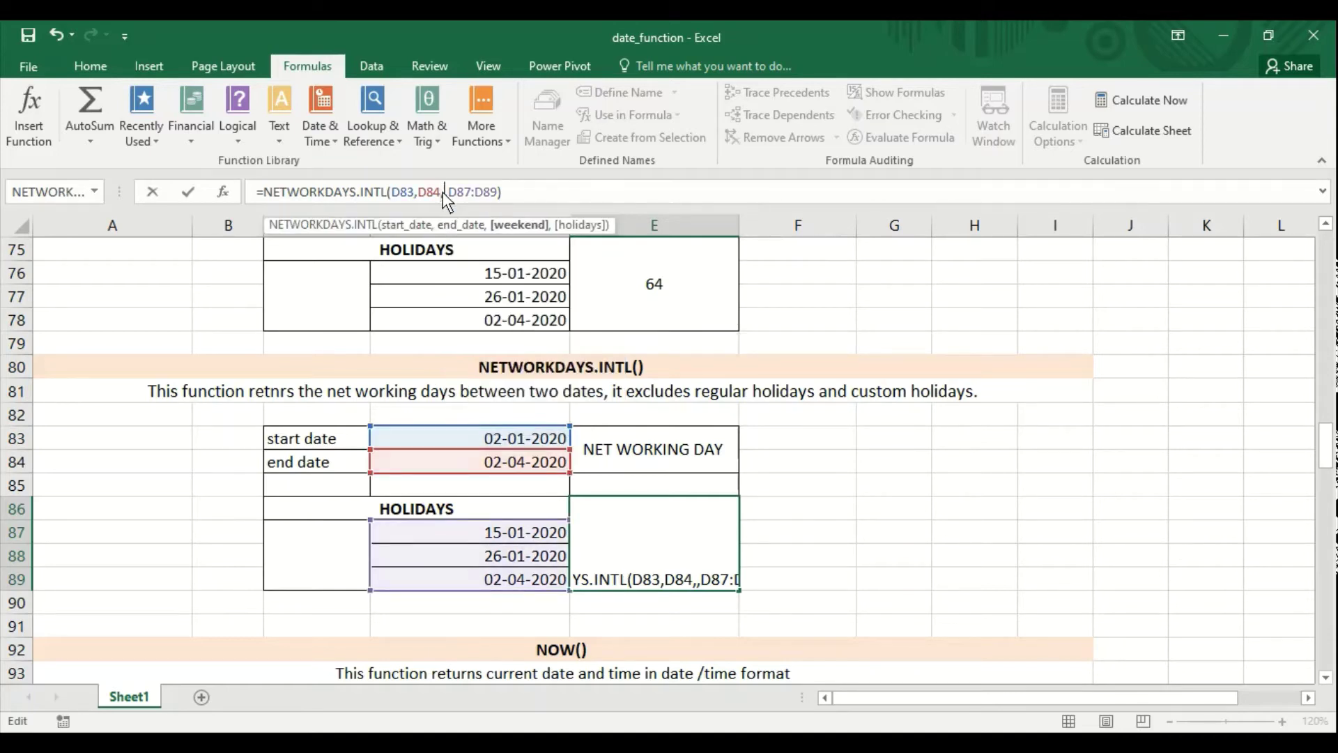
text(11)
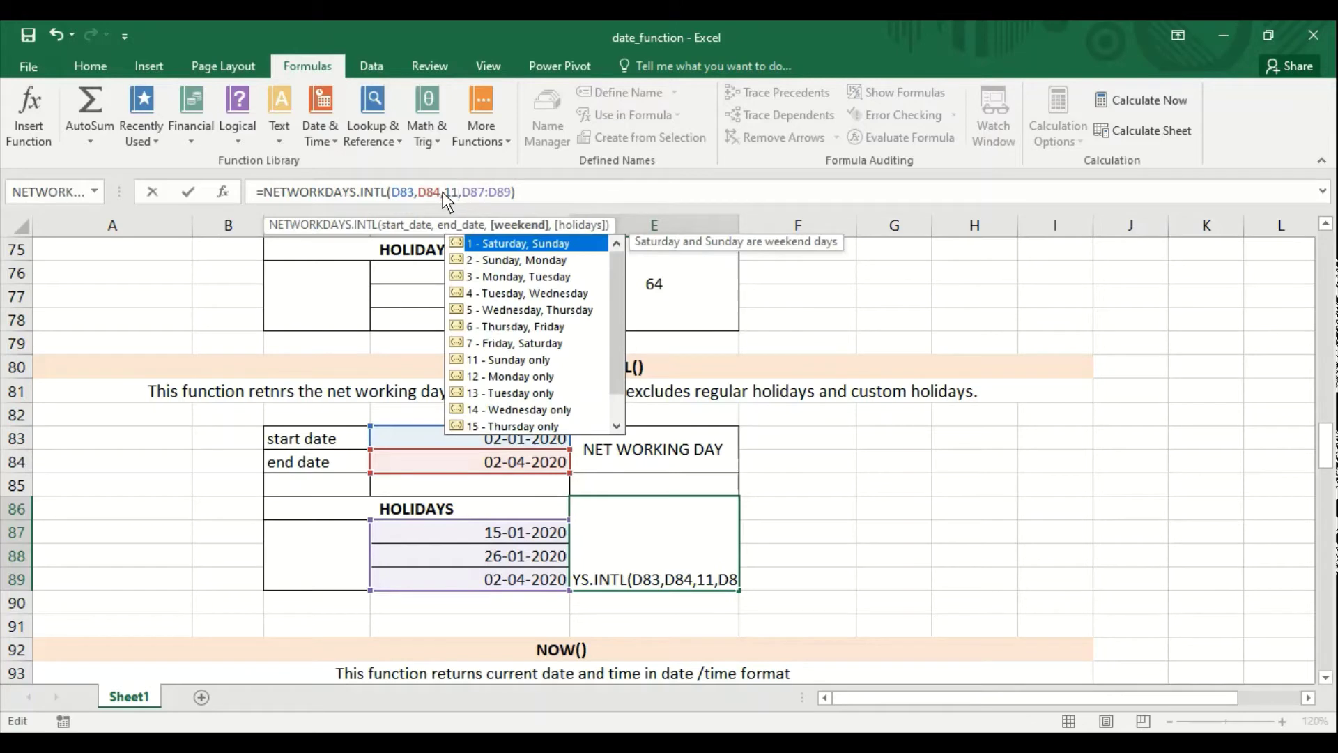
key(Return)
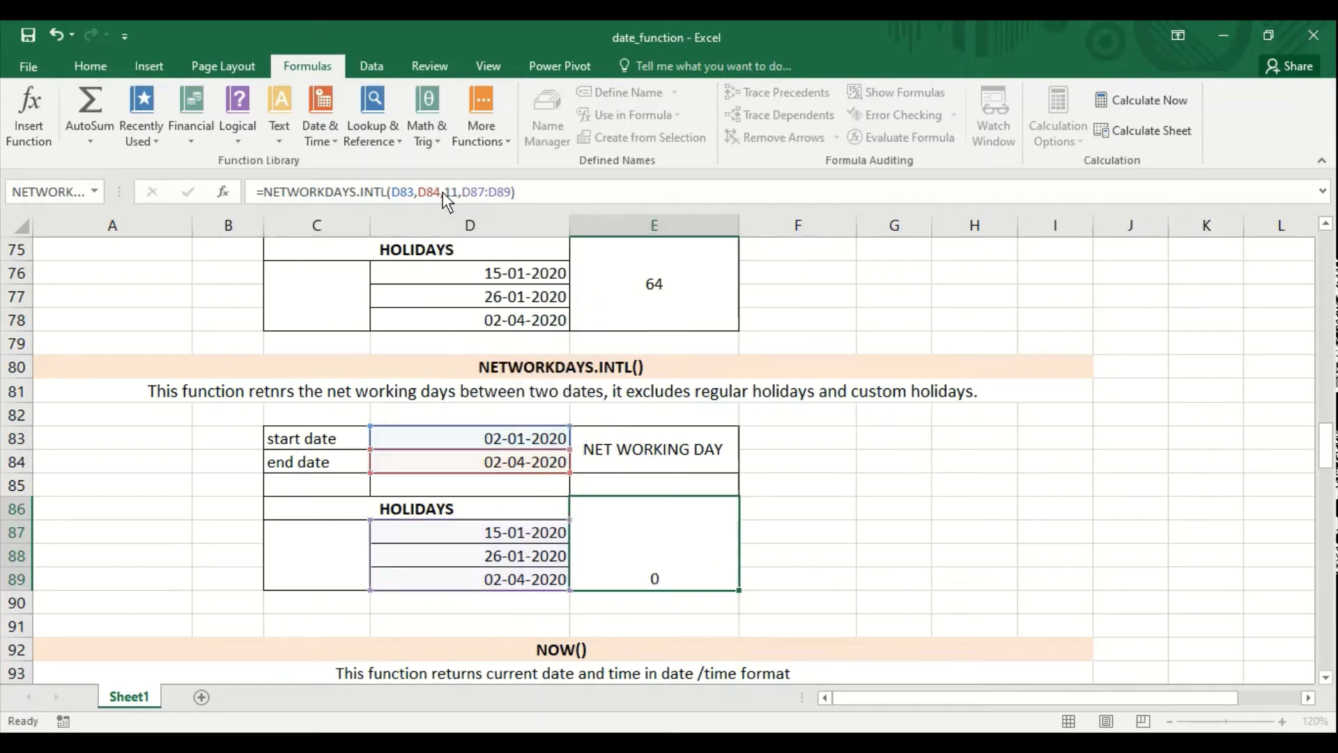
key(Up)
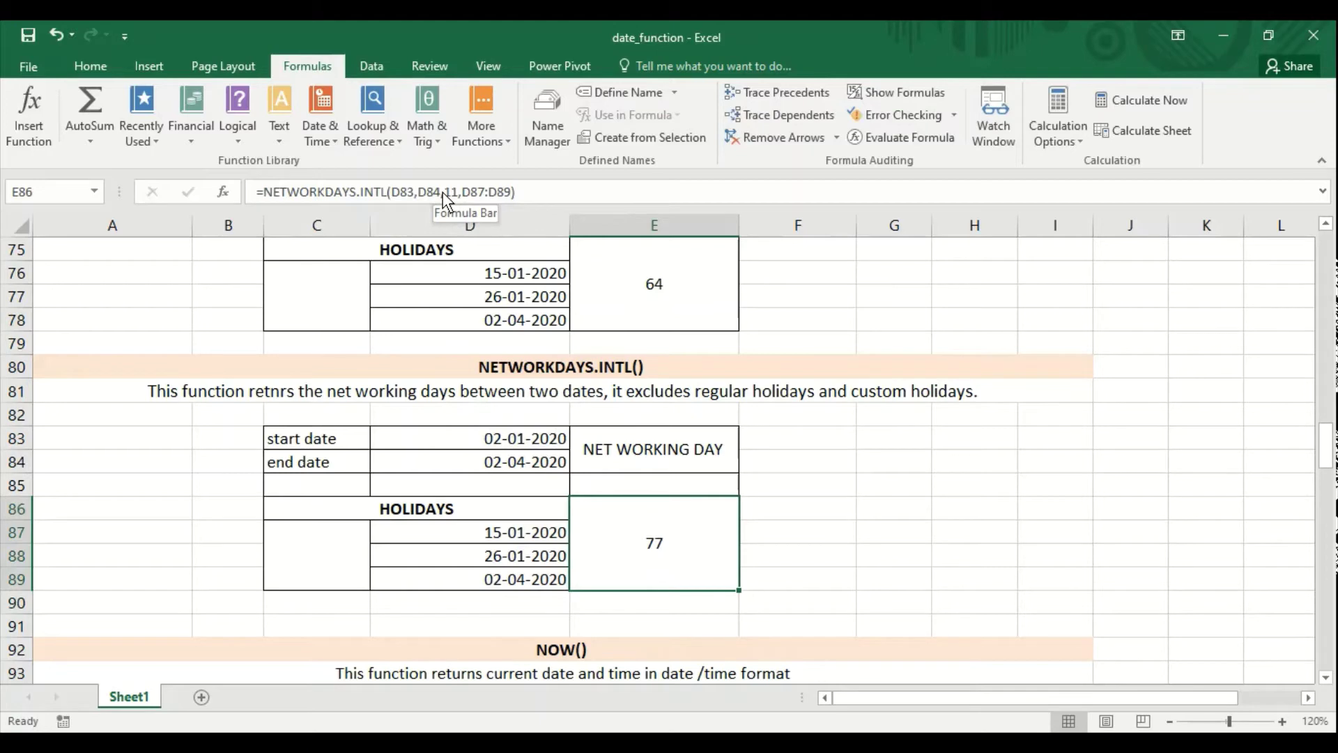
key(Up)
key(Up)
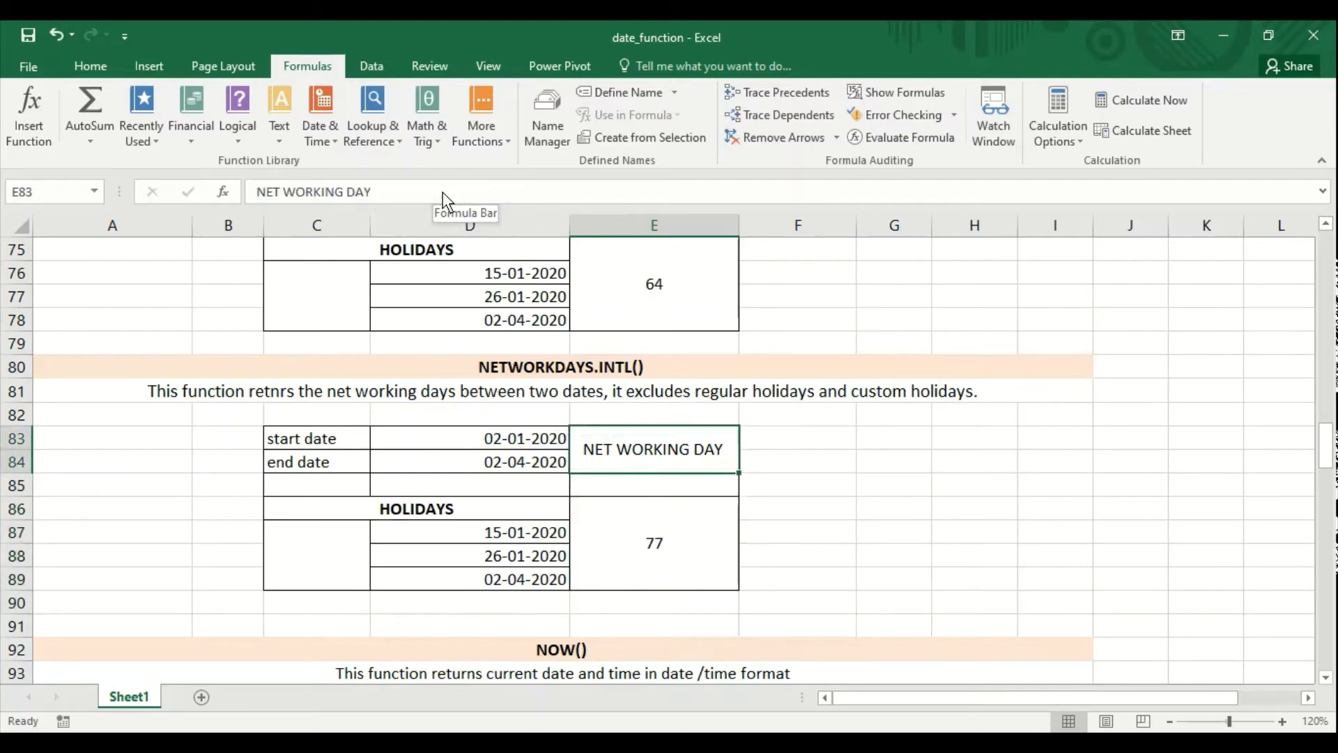
key(Up)
key(Up)
key(Up)
key(Up)
key(Up)
key(Up)
key(Up)
key(Up)
key(Up)
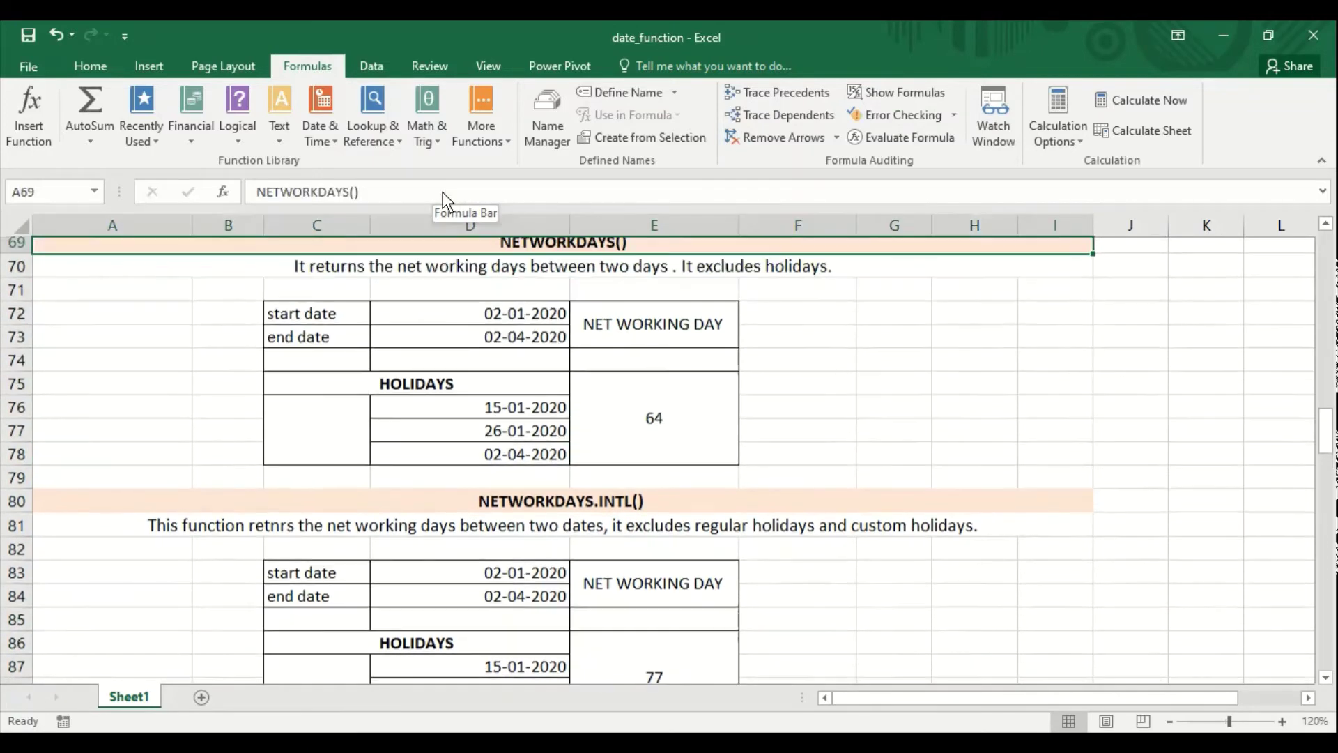
key(Down)
key(Down)
key(Down)
key(Down)
key(Down)
key(Down)
key(Down)
key(Down)
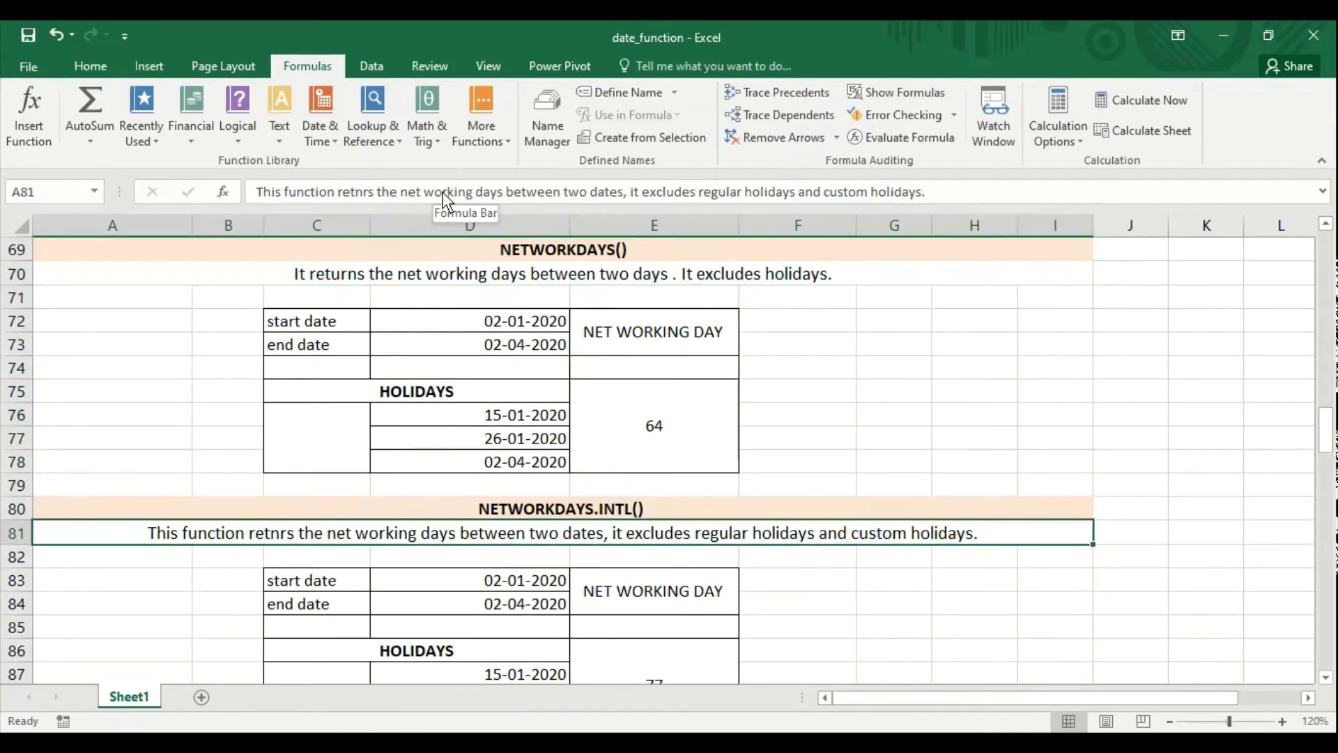
key(Down)
key(Down)
key(Down)
key(Down)
key(Down)
key(Down)
key(Up)
key(Up)
key(Up)
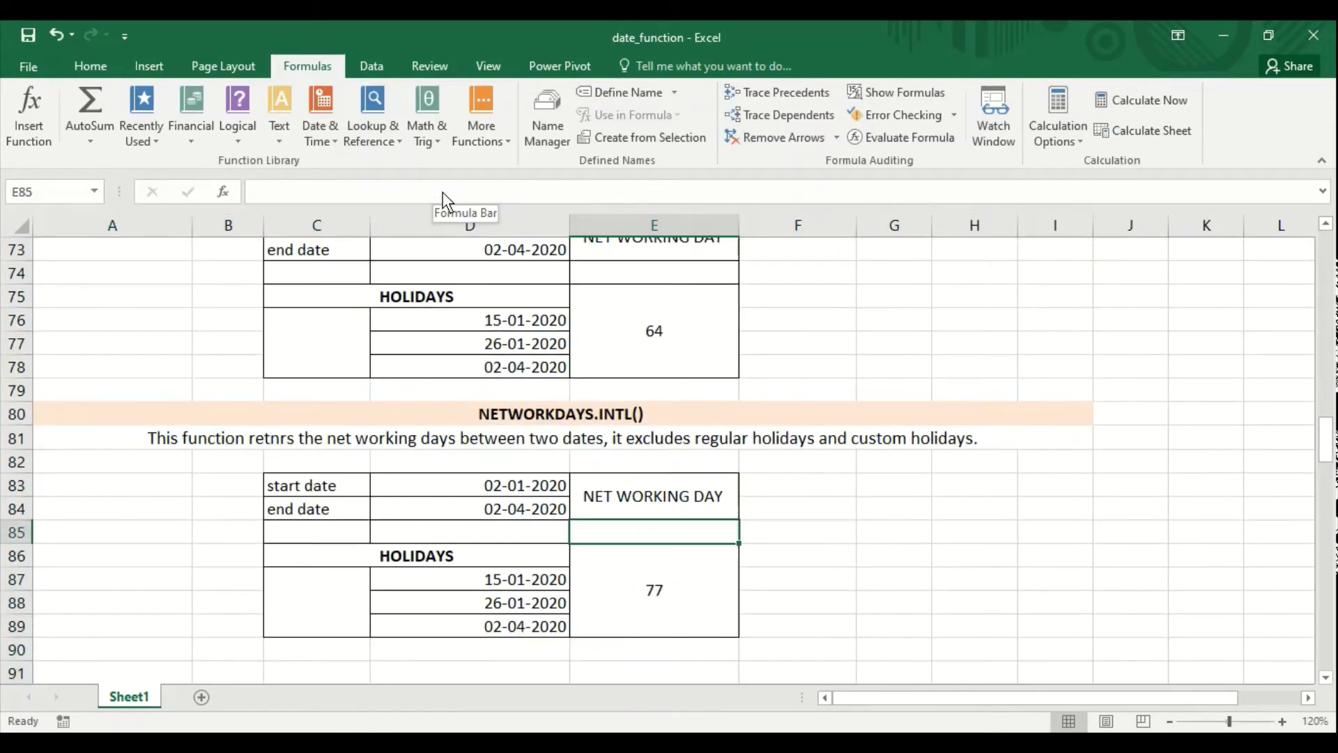
key(Up)
key(Up)
key(Up)
key(Up)
key(Up)
key(Up)
key(Up)
key(Up)
key(Up)
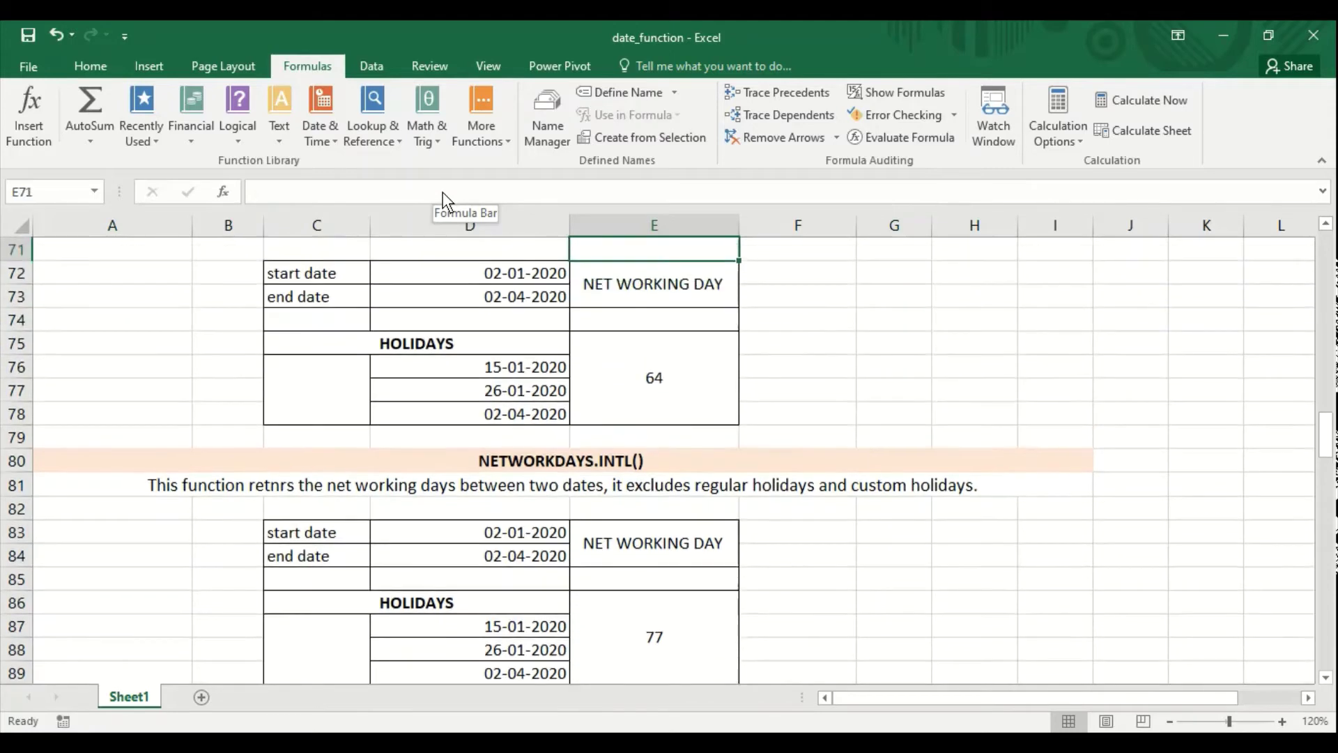
key(Up)
key(Up)
key(Down)
key(Down)
key(Down)
key(Down)
key(Down)
key(Down)
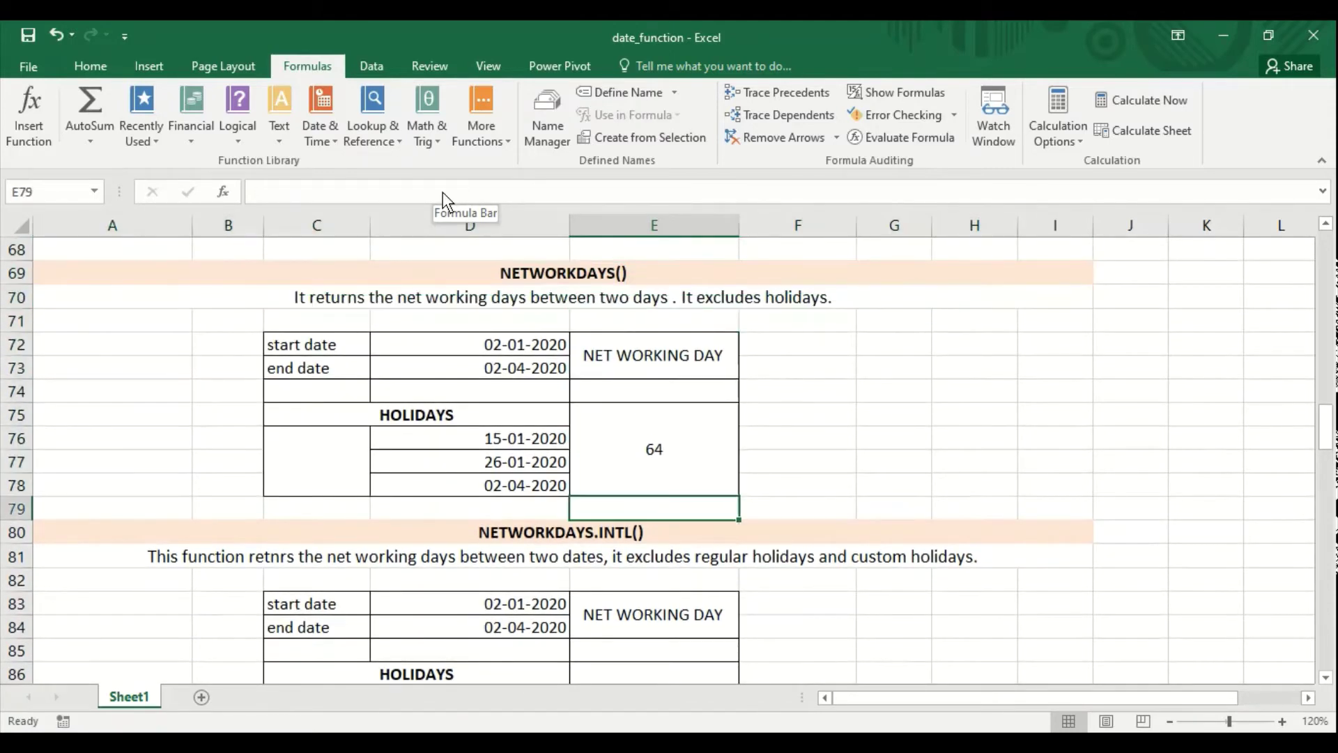
key(Up)
key(Up)
key(Down)
key(Down)
key(Down)
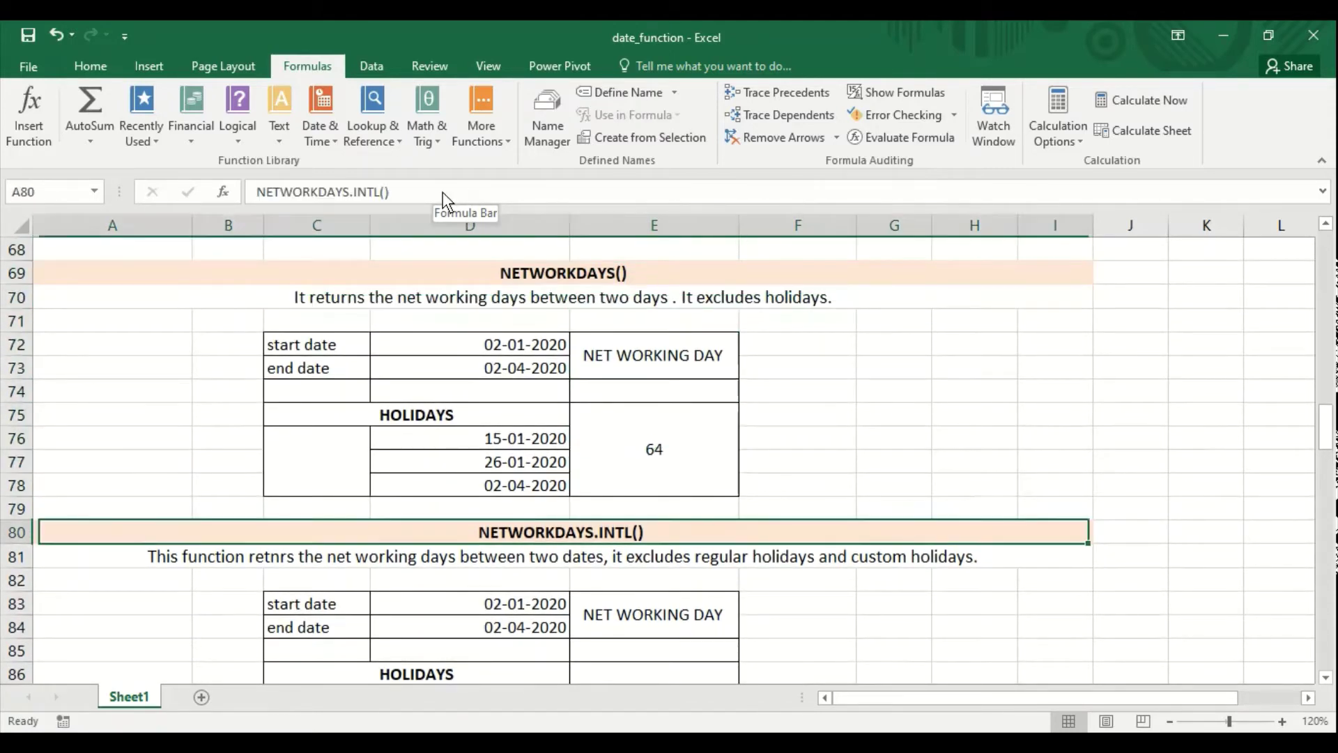
key(Down)
key(Down)
key(Down)
key(Down)
key(Down)
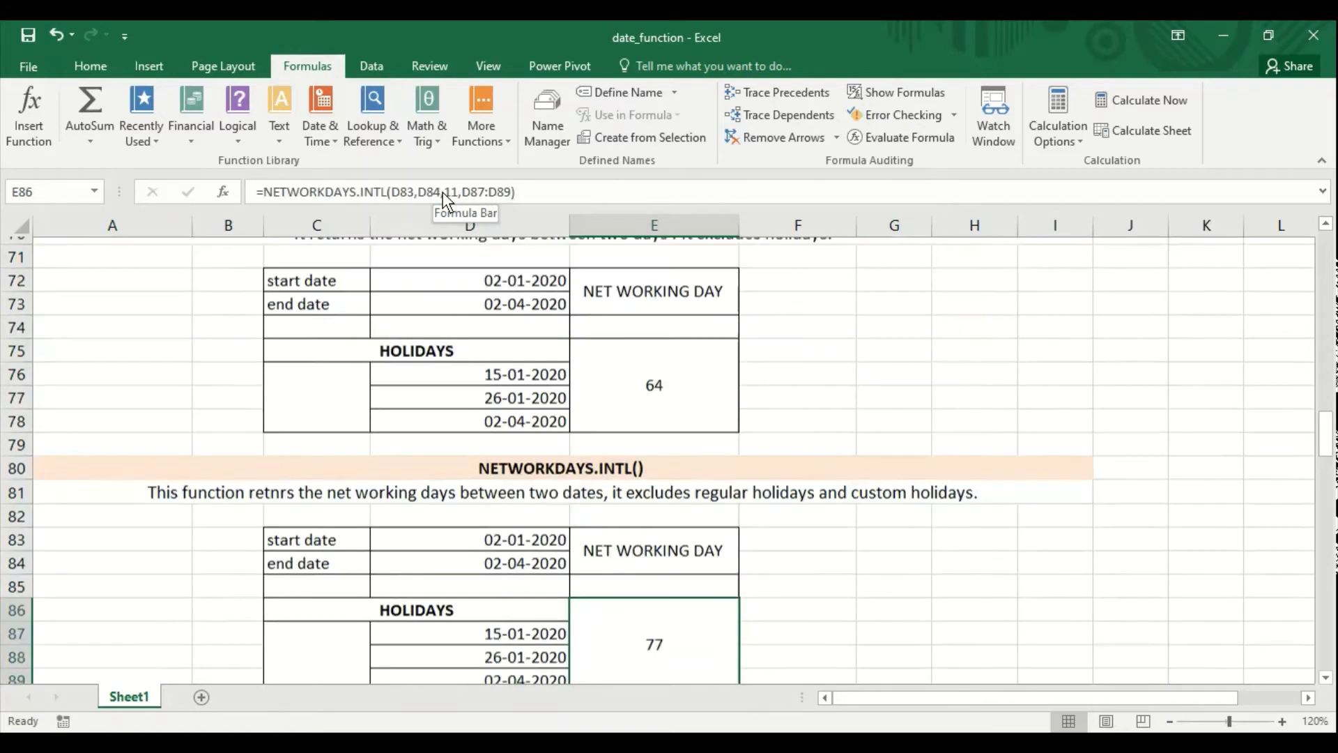
key(Down)
key(Down)
key(Down)
key(Up)
key(Up)
key(Up)
key(Up)
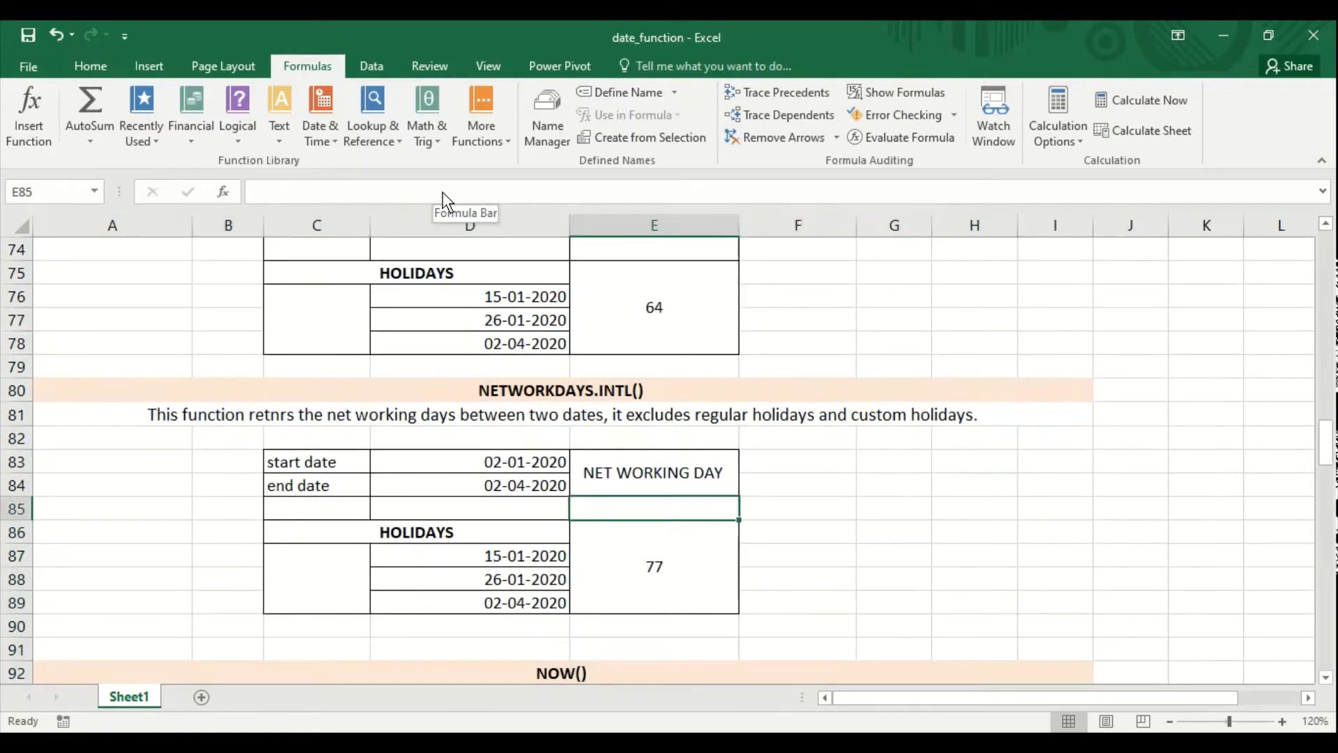
key(Down)
key(Down)
key(Down)
key(Down)
key(Down)
key(Down)
key(Down)
key(Down)
key(Down)
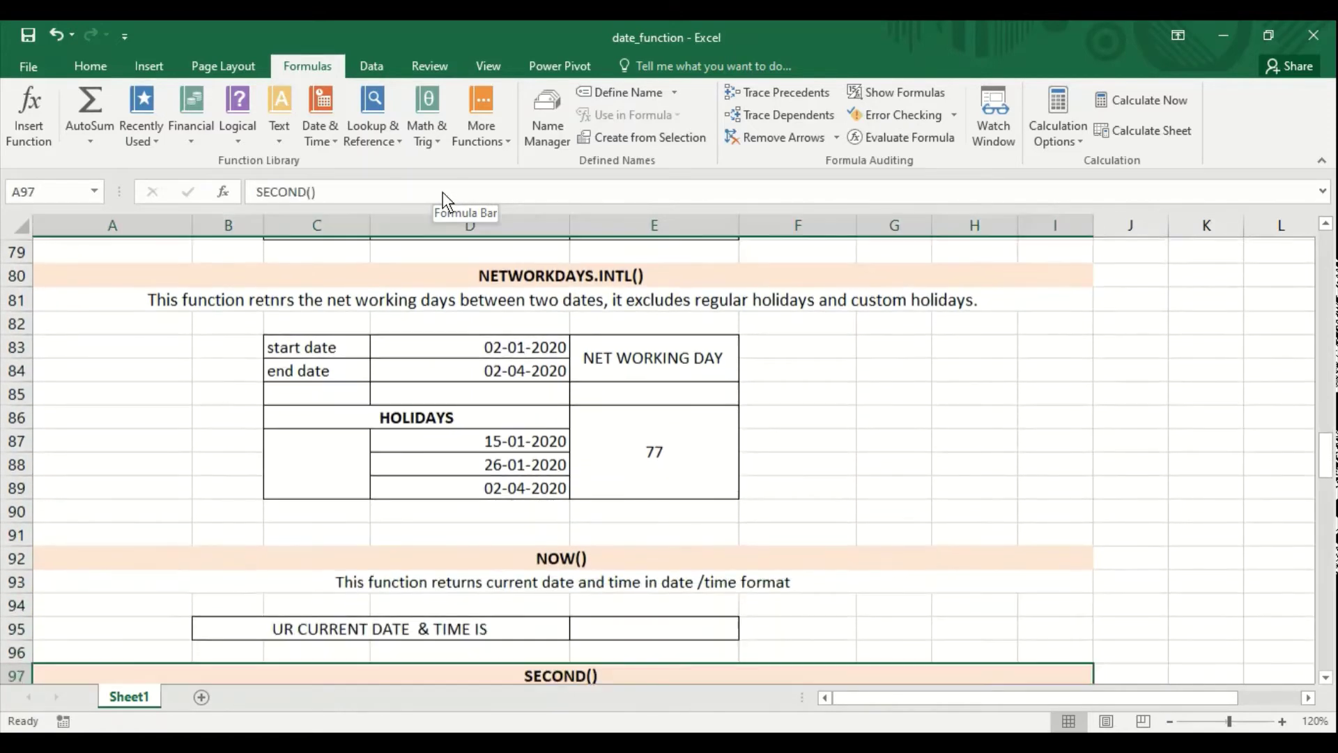
key(Up)
key(Up)
key(Up)
key(Up)
key(Up)
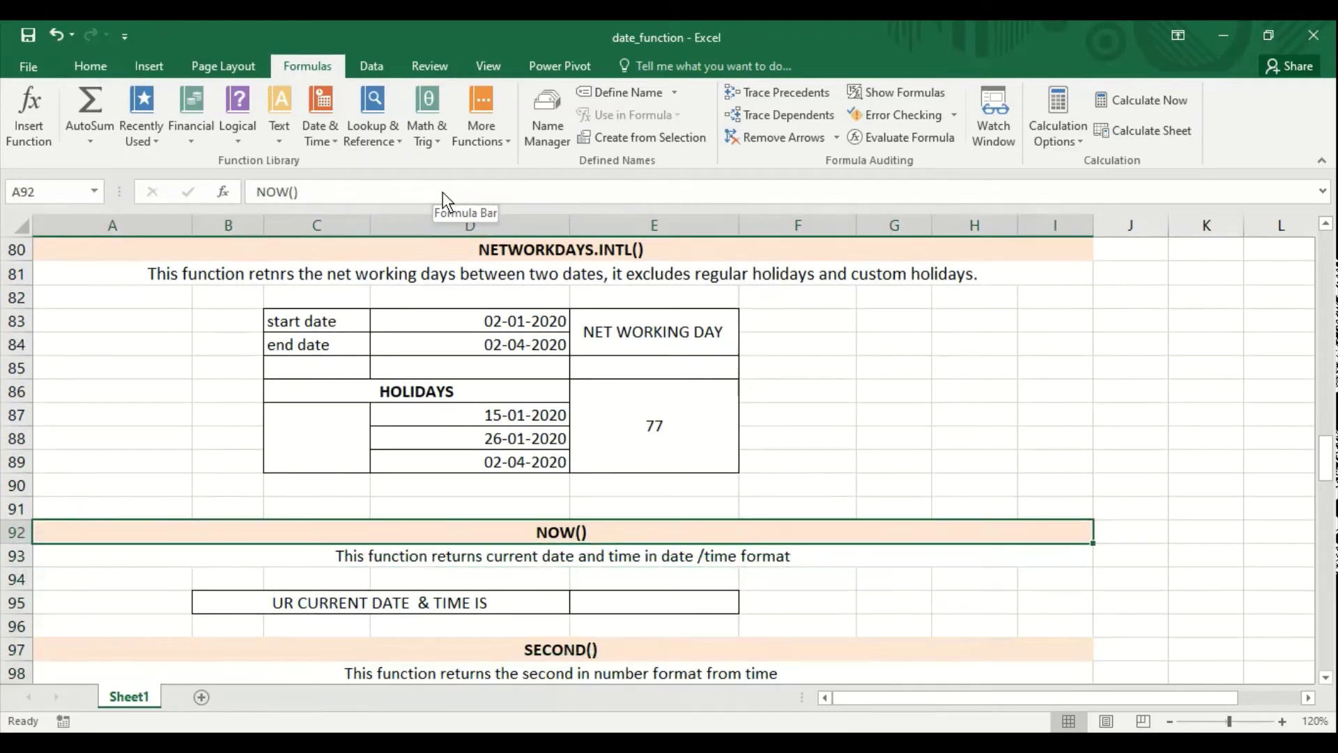
key(Down)
key(Down)
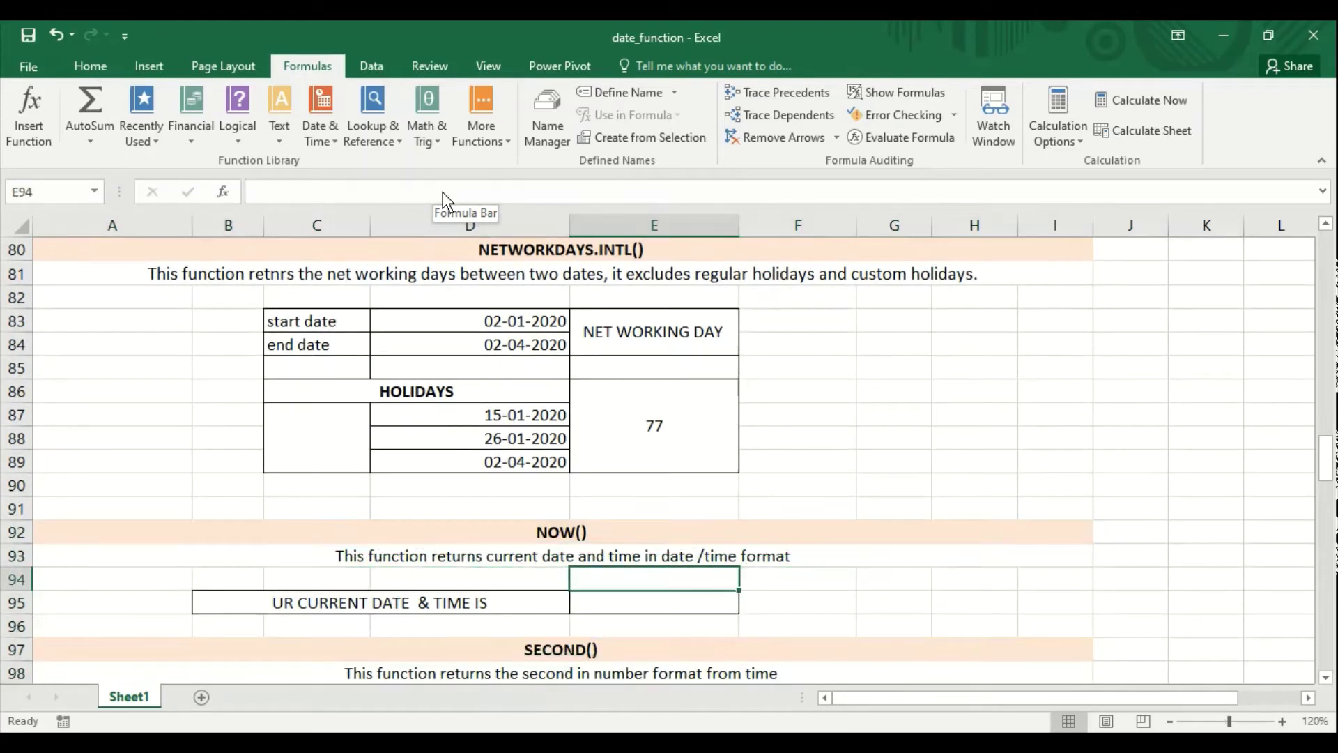
key(Down)
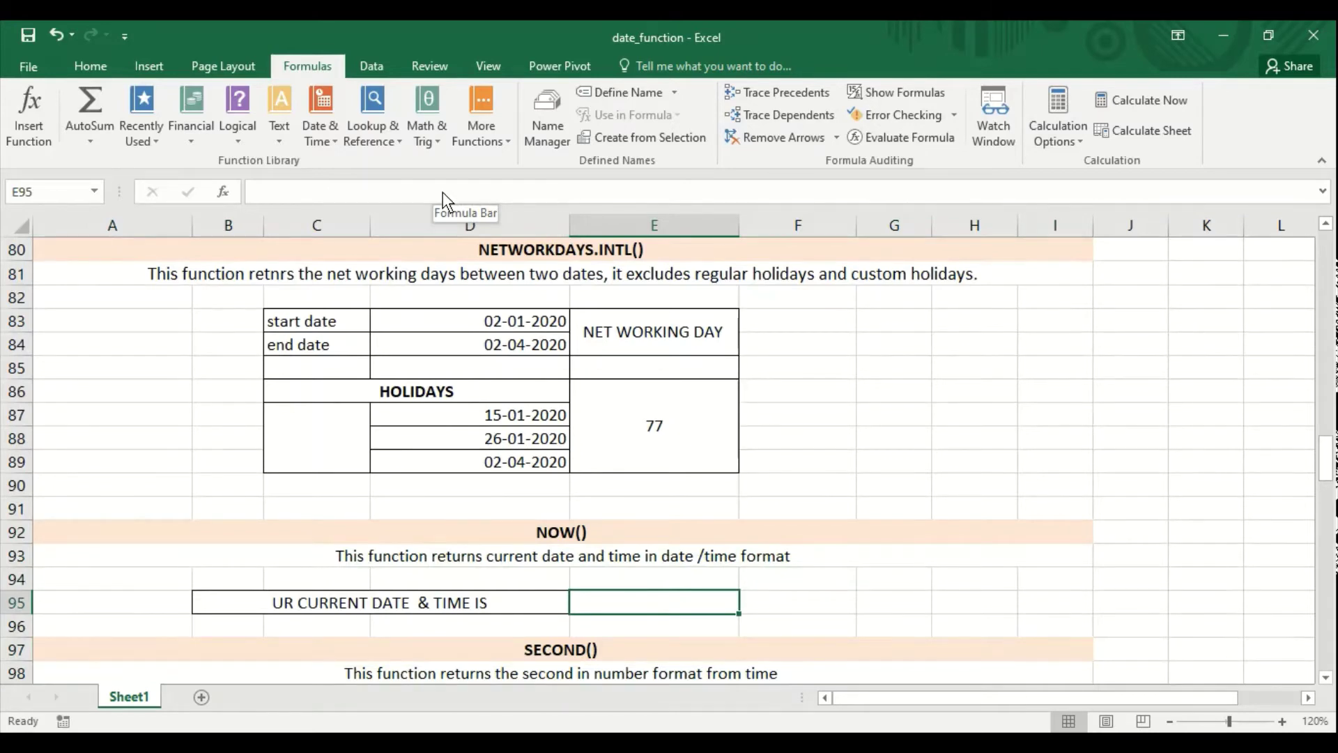
text(=now)
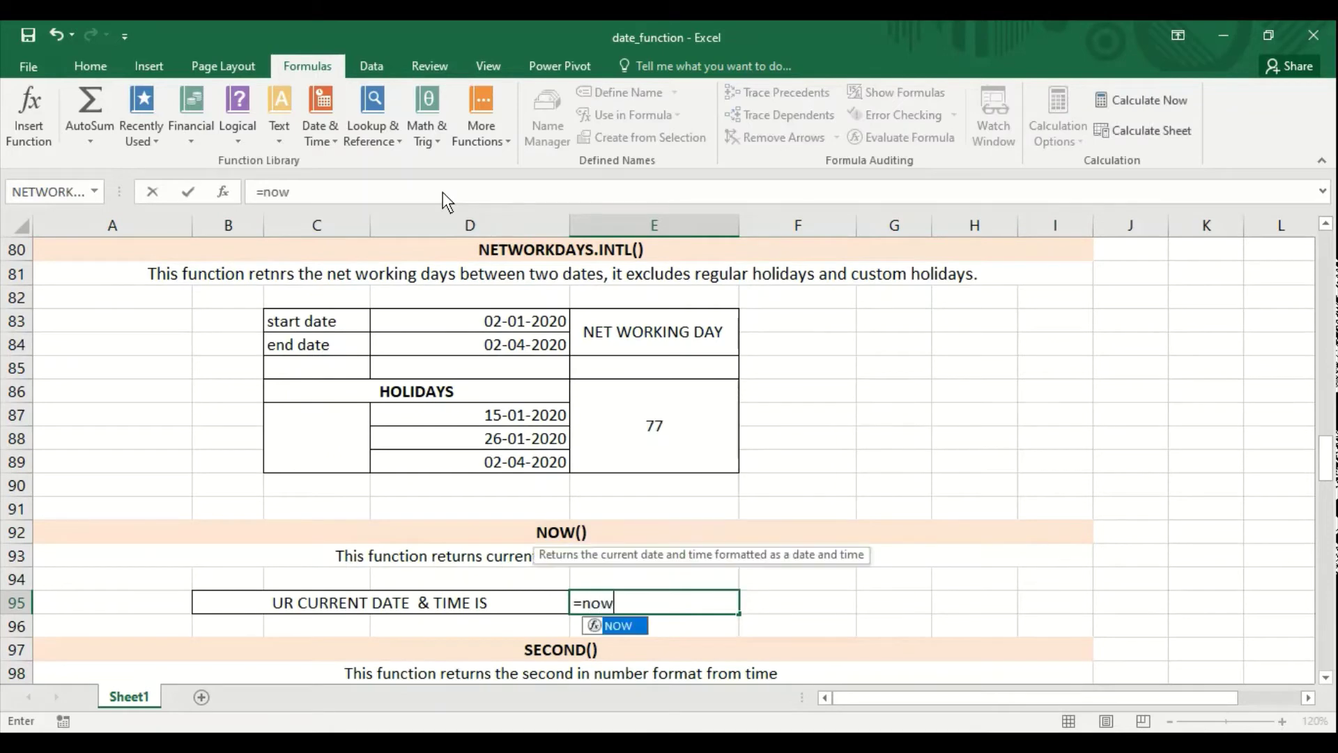
text(())
key(ctrl+Return)
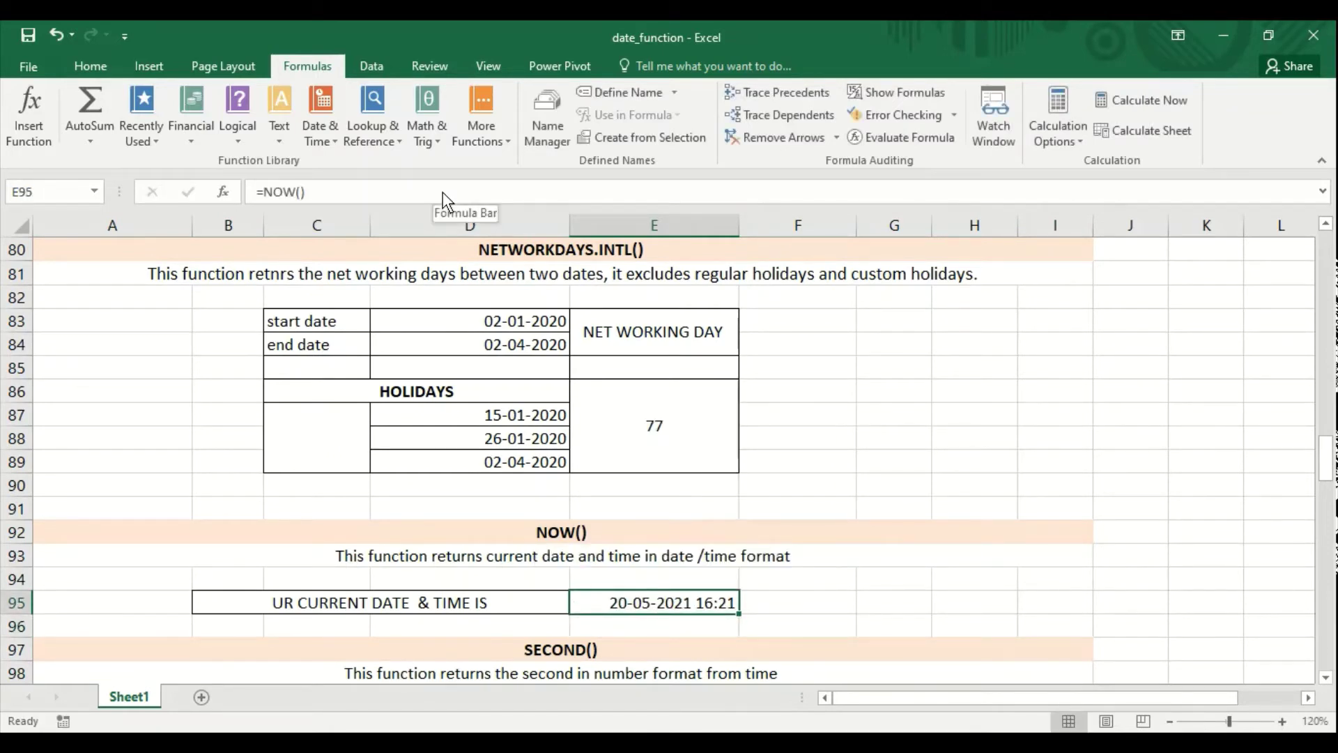
key(Delete)
key(Down)
key(Down)
key(Down)
key(Down)
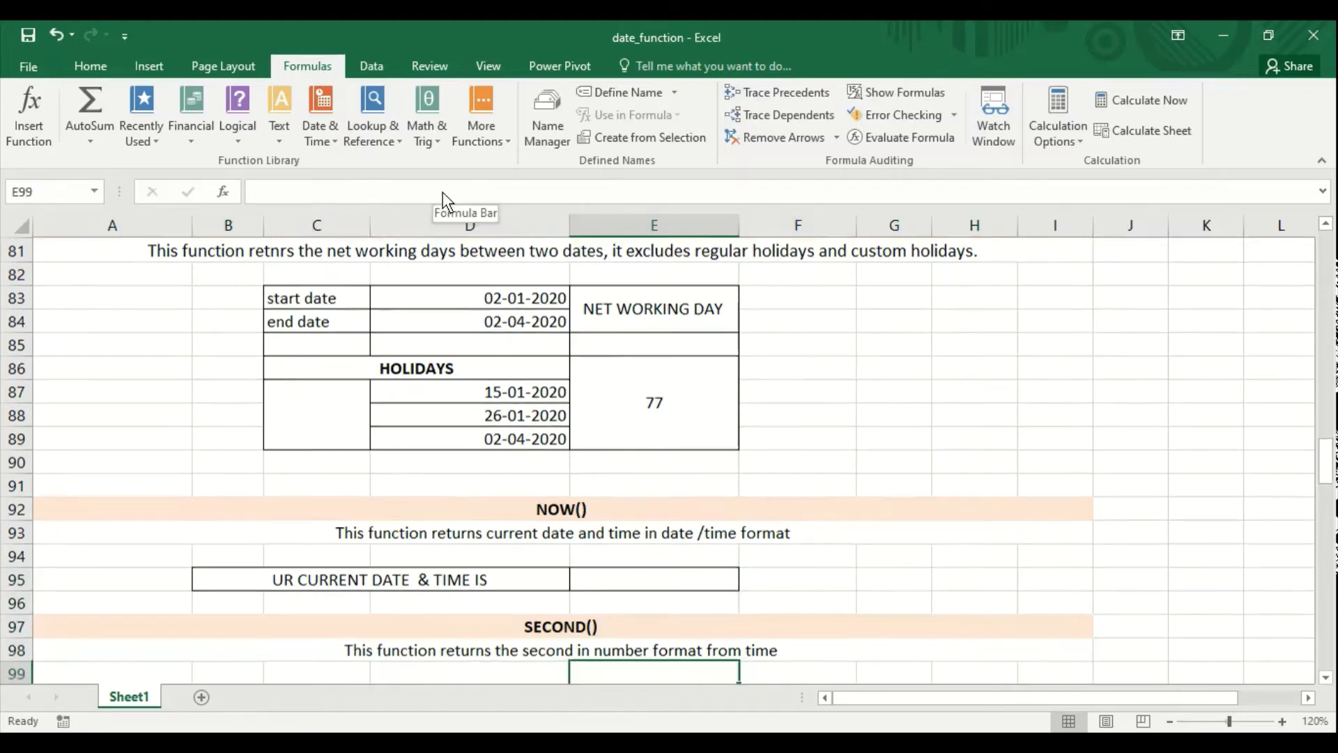
key(Down)
key(Up)
key(Up)
key(Up)
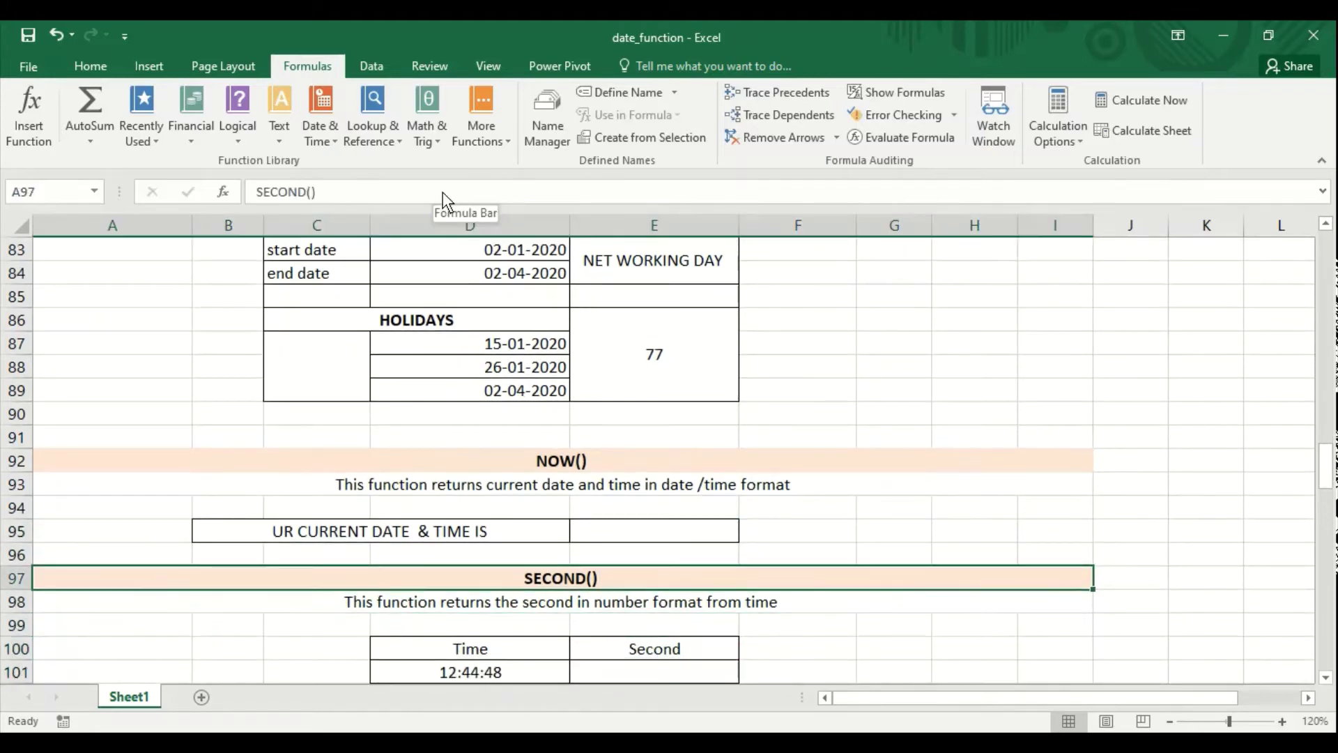
Enter =SECOND(D101) in E101 so it returns 48 for the time 12:44:48
key(Down)
key(Down)
key(Down)
key(Down)
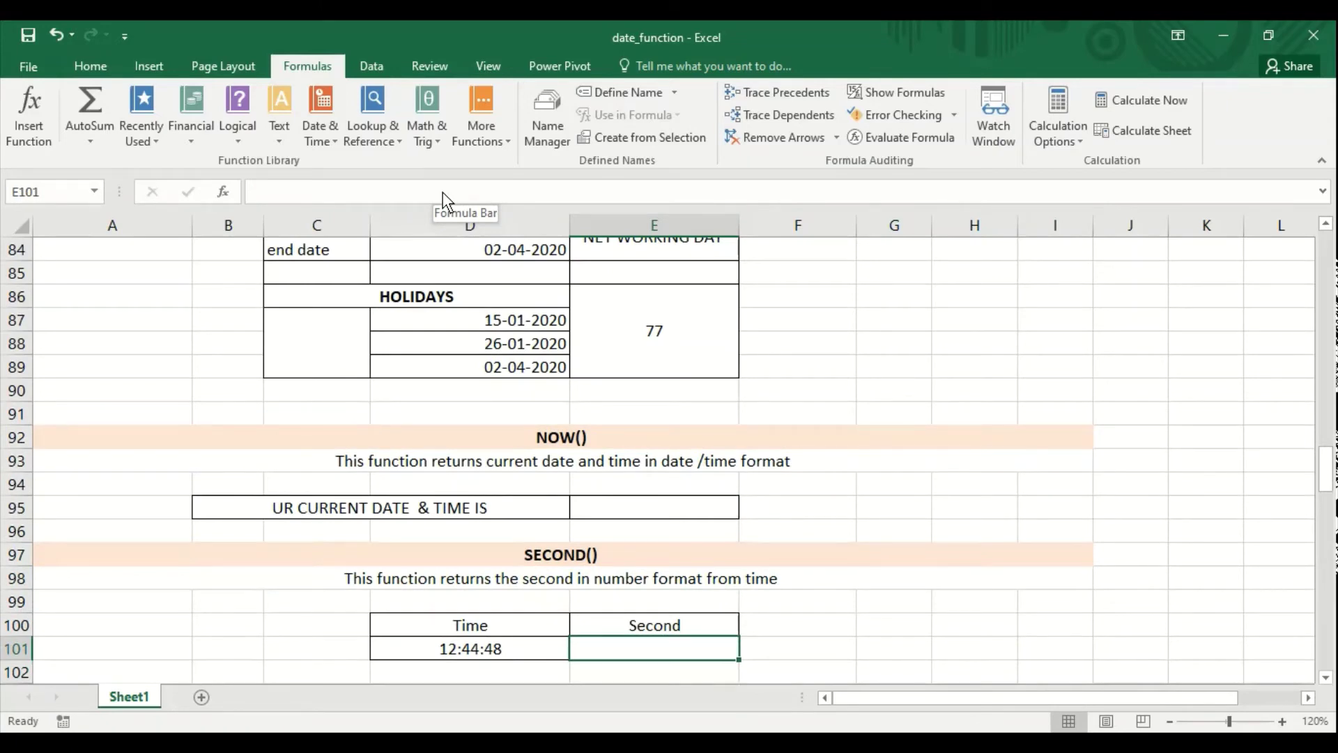
text(=secon)
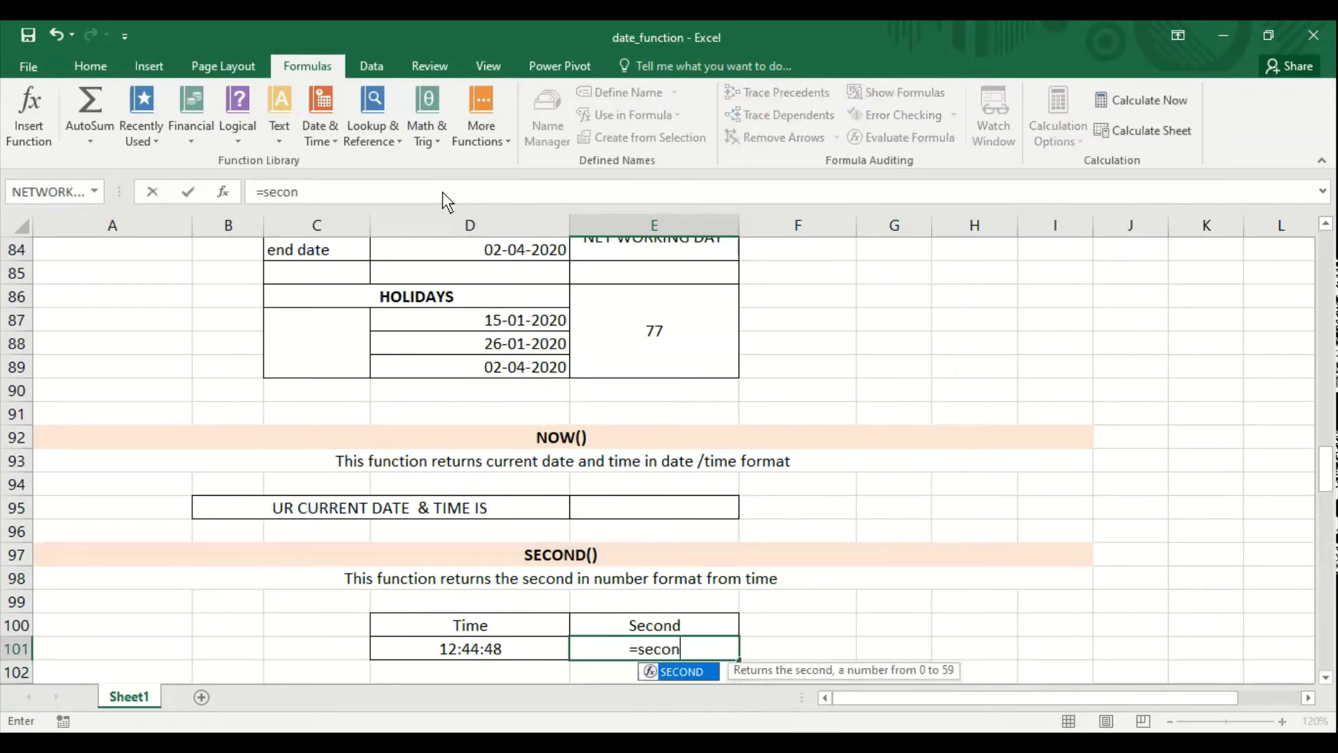
text(d()
key(Left)
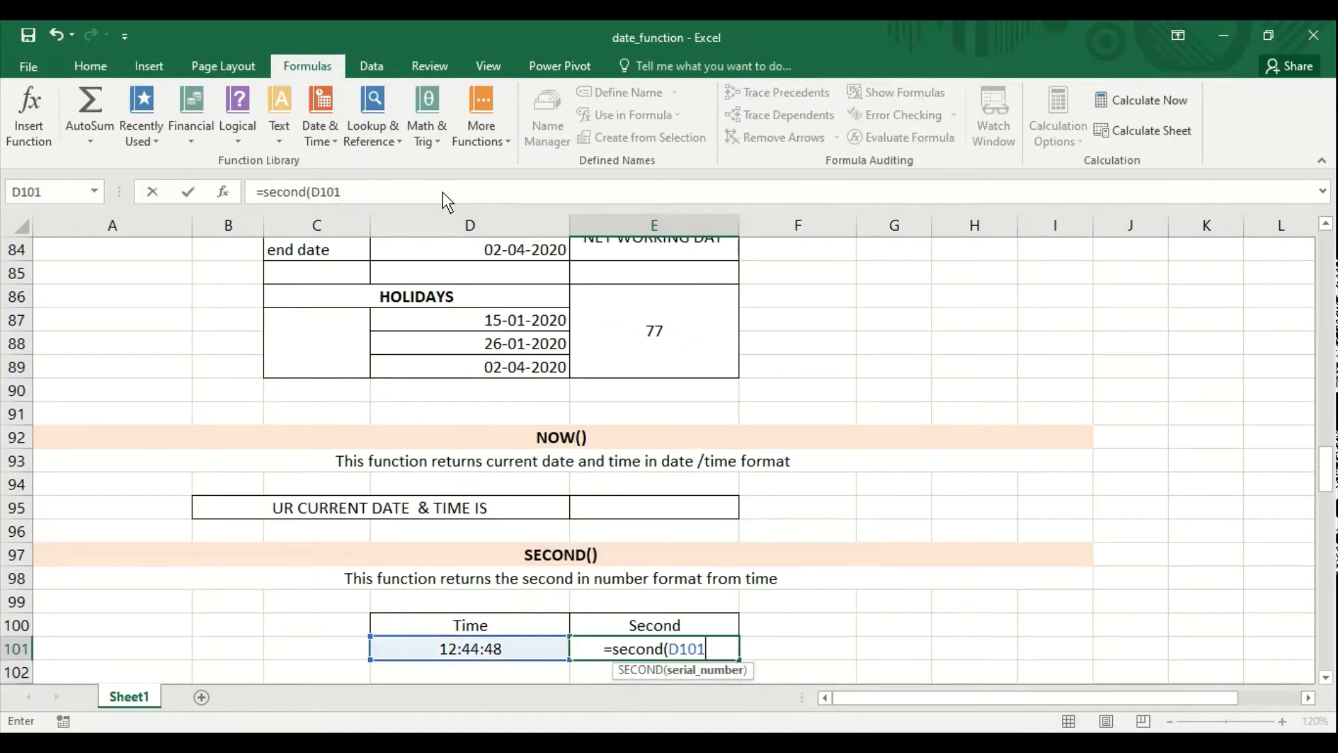
text())
key(Return)
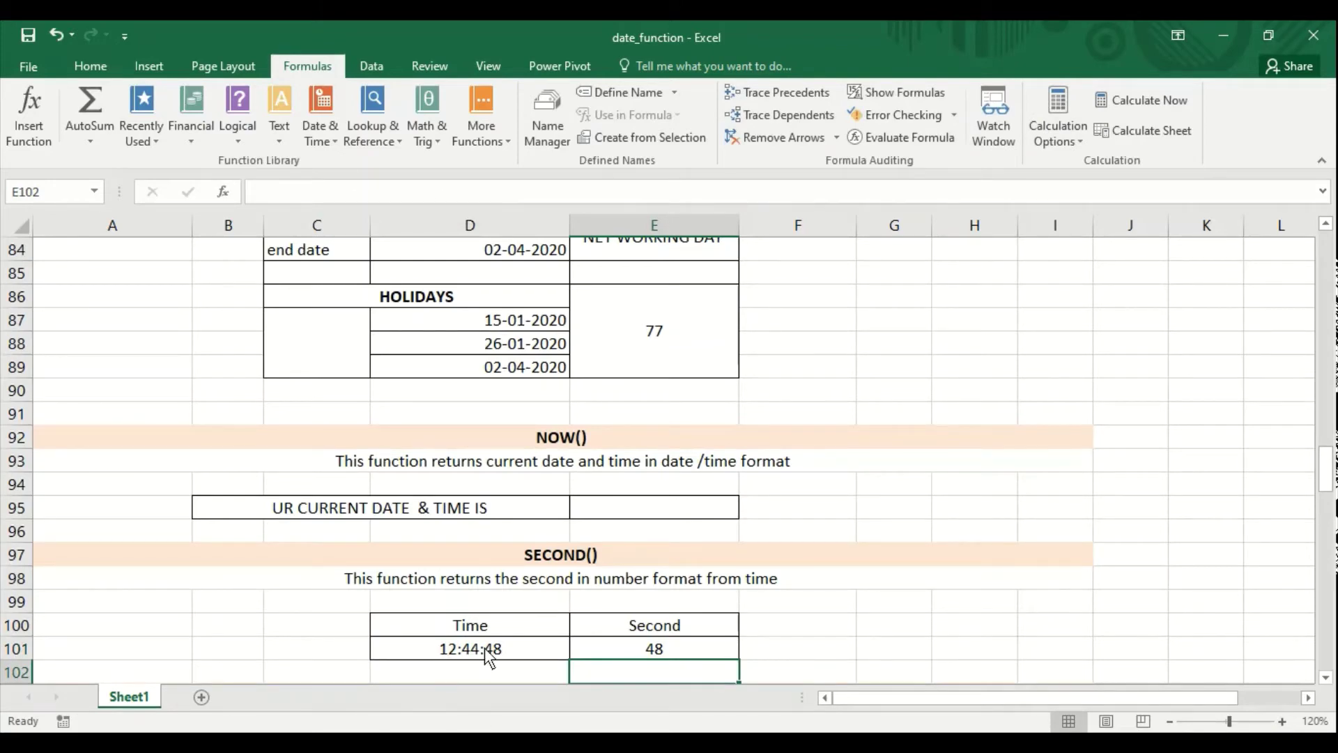
click(661, 647)
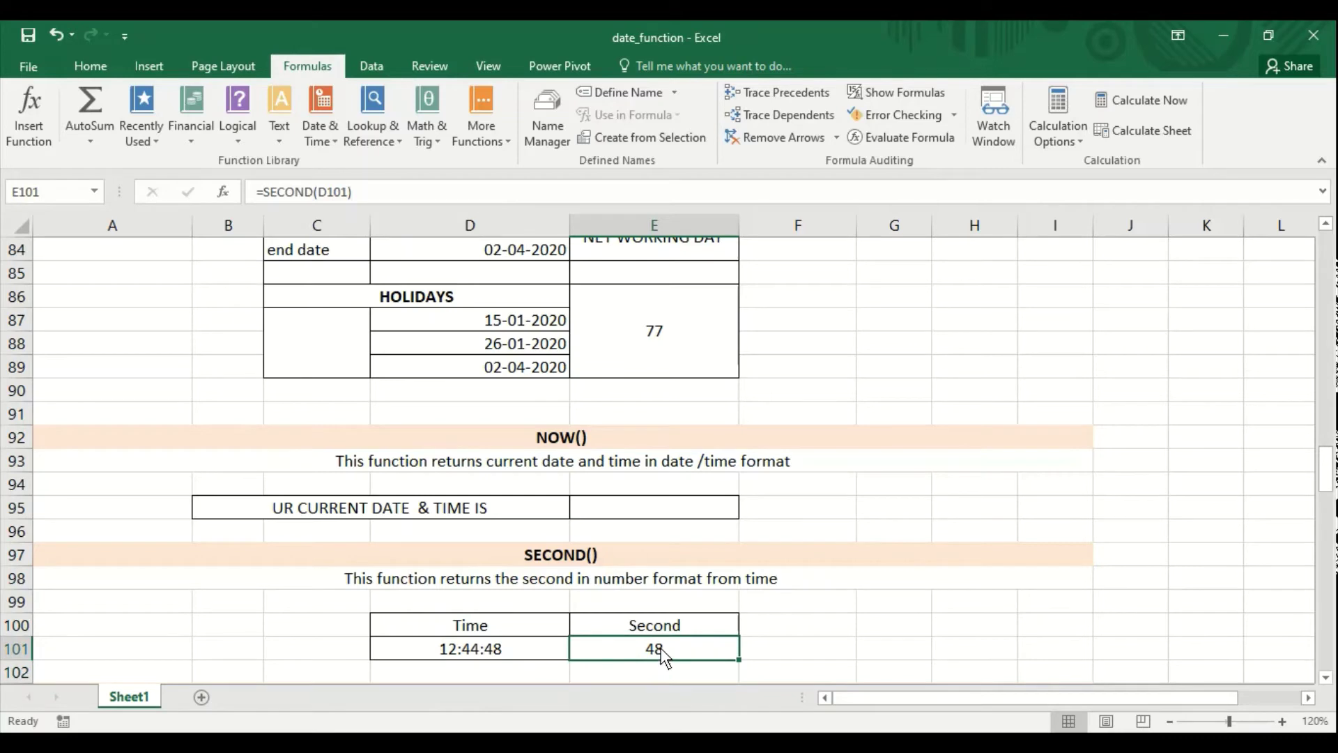
Go to the empty TIME result cell F107 and start a =TIME( formula
key(Down)
key(Down)
key(Down)
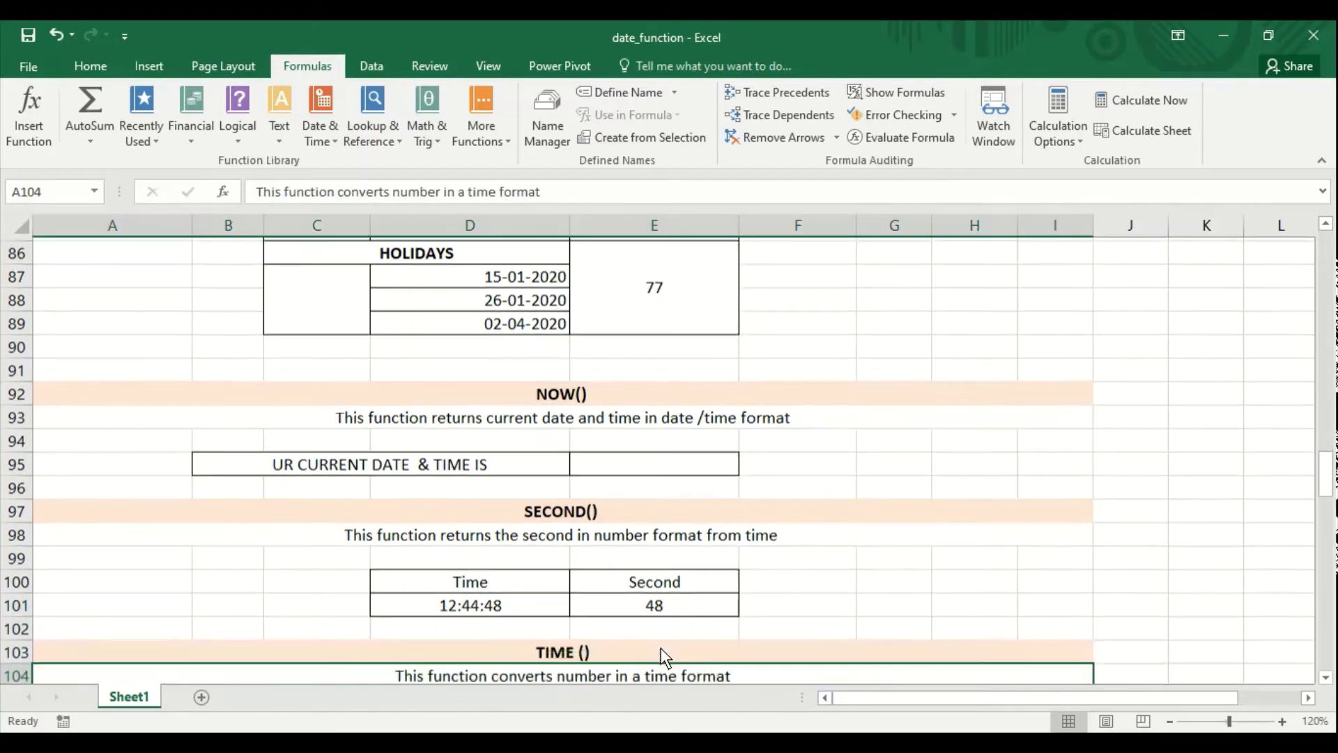
key(Down)
key(Down)
key(Down)
key(Up)
key(Up)
key(Up)
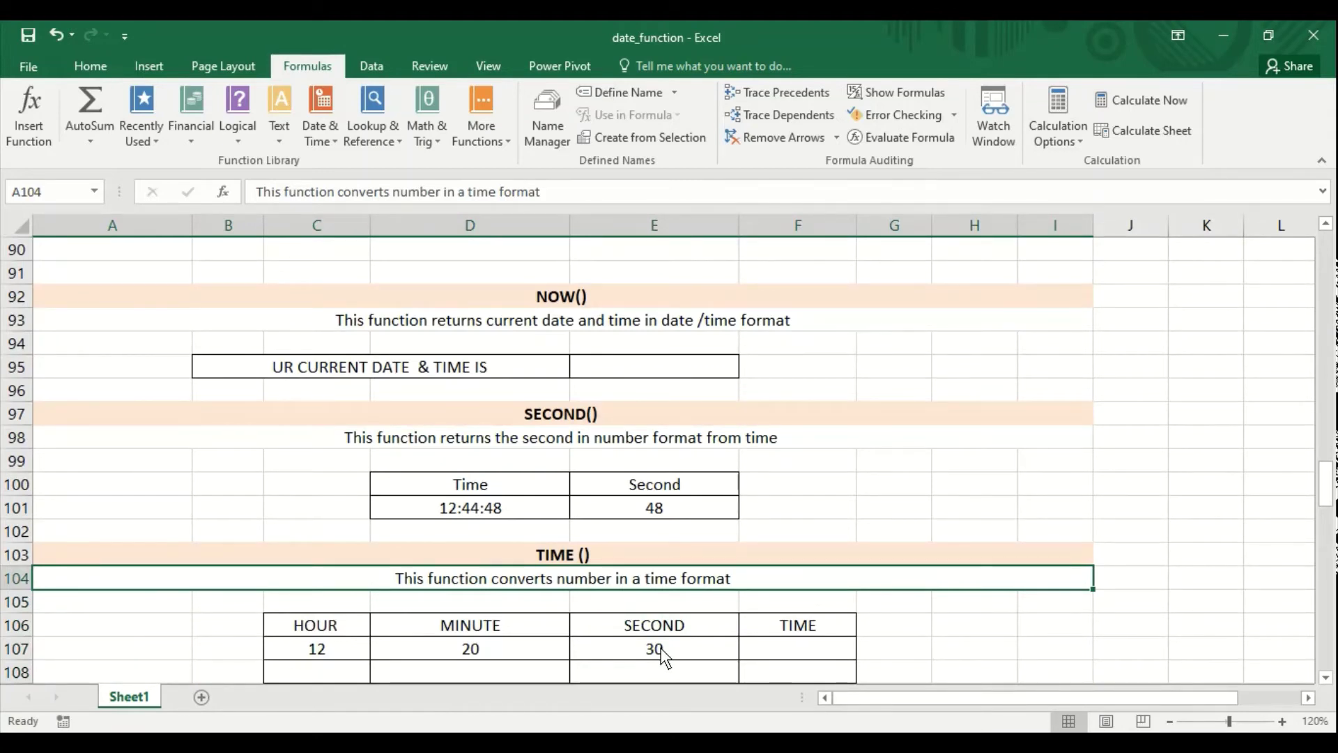
key(Down)
key(Down)
key(Left)
key(Left)
key(Left)
key(Left)
key(Left)
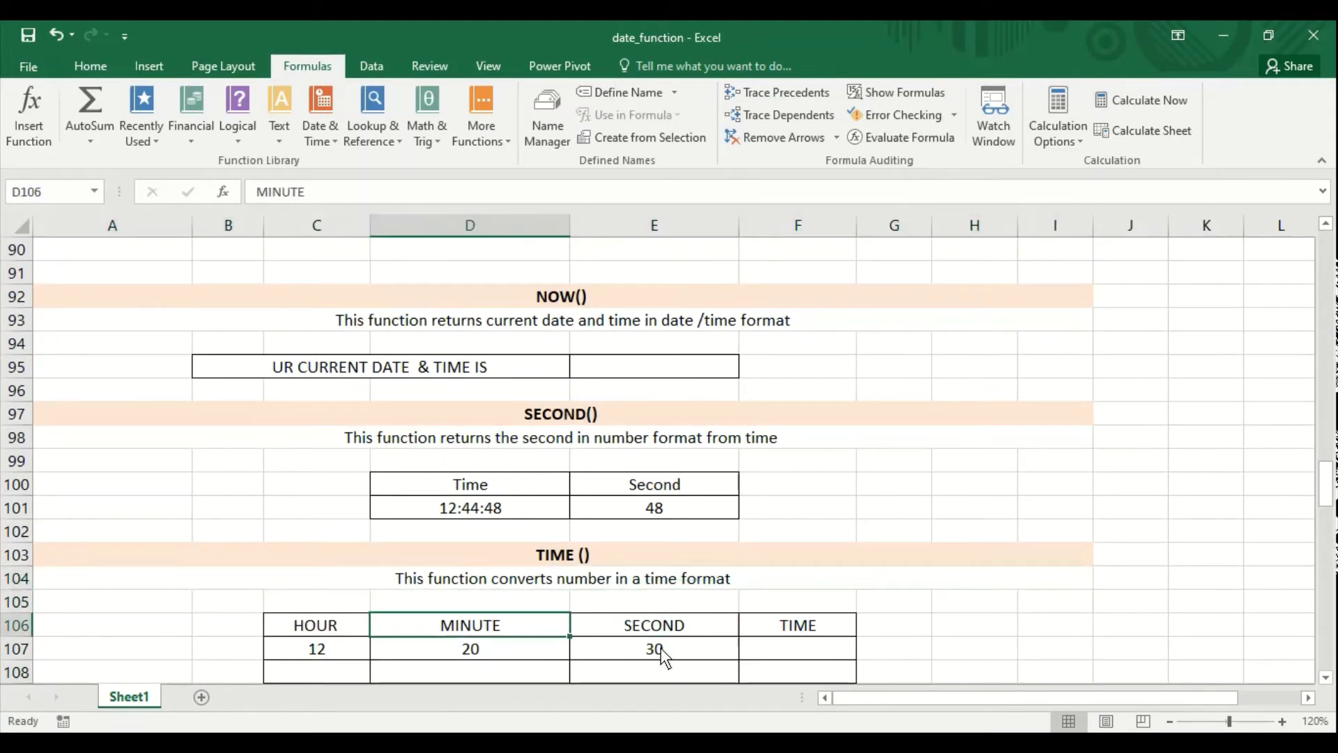
key(Left)
key(Down)
key(Right)
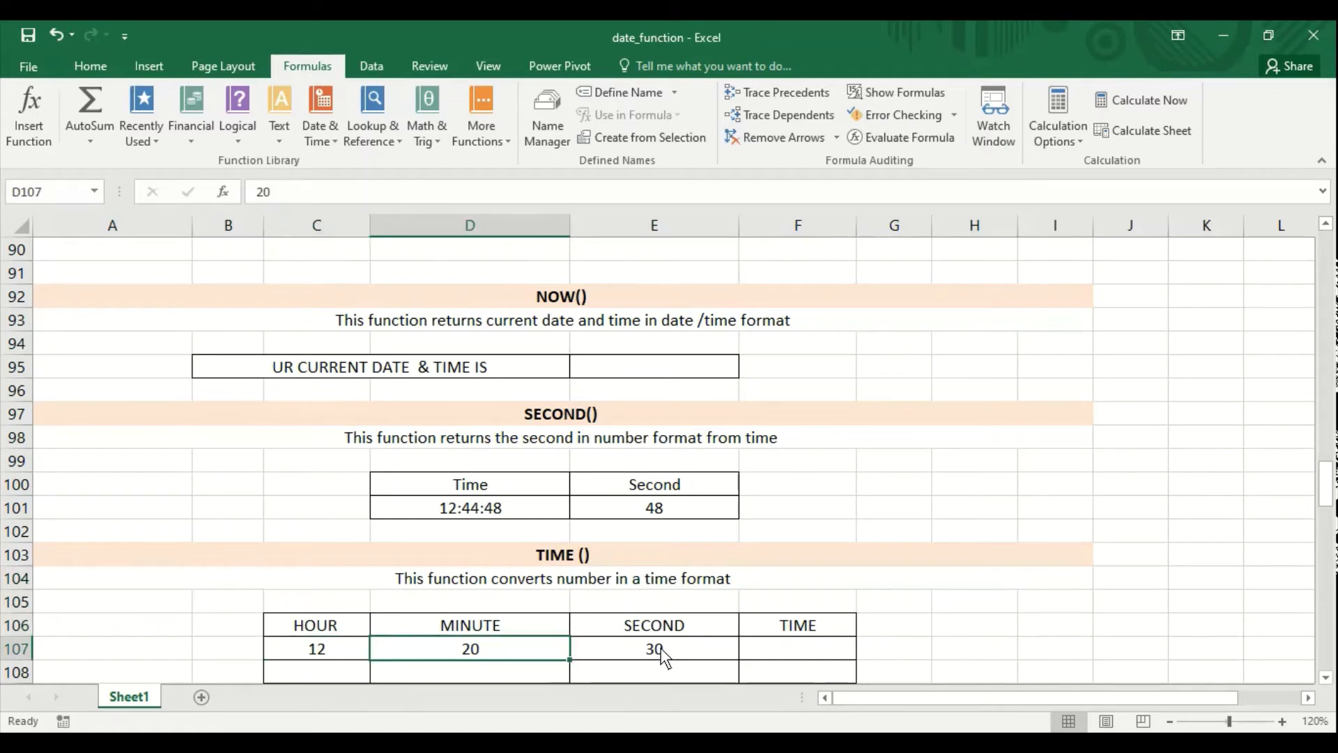
key(Right)
key(Right)
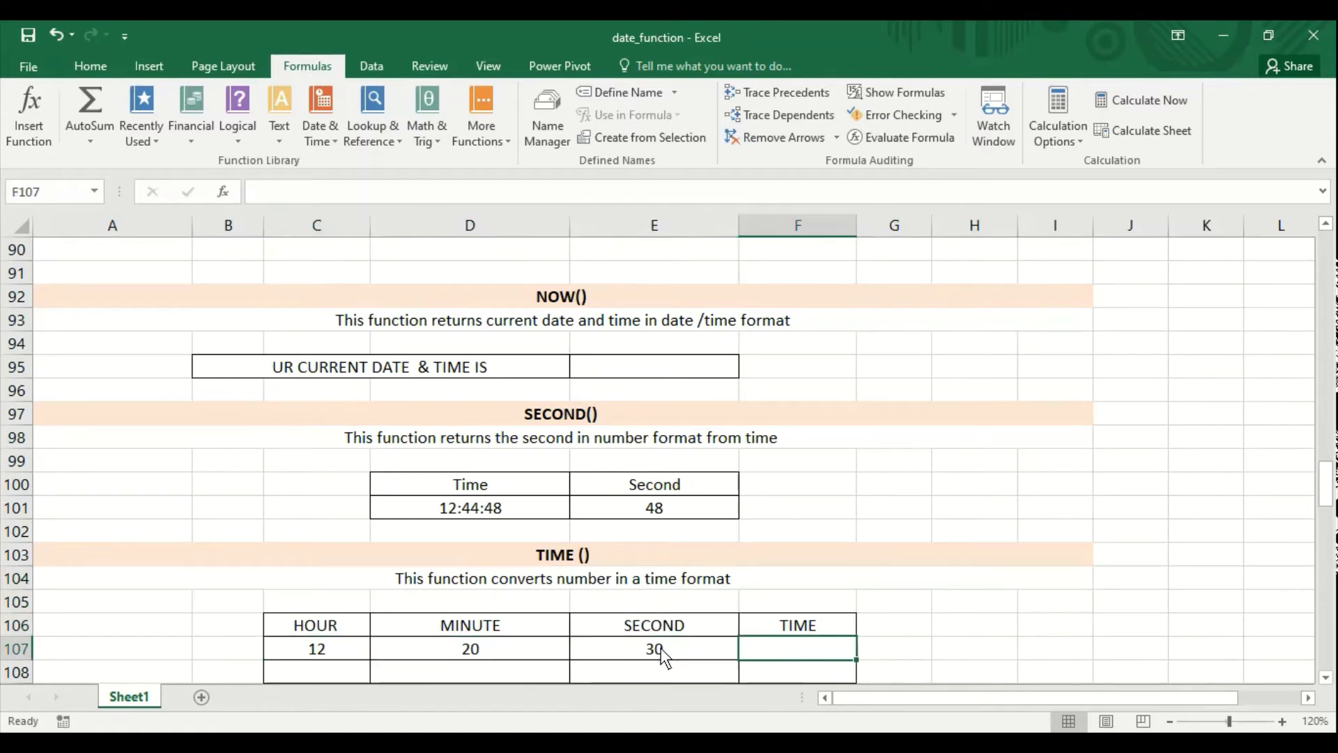
text(=time)
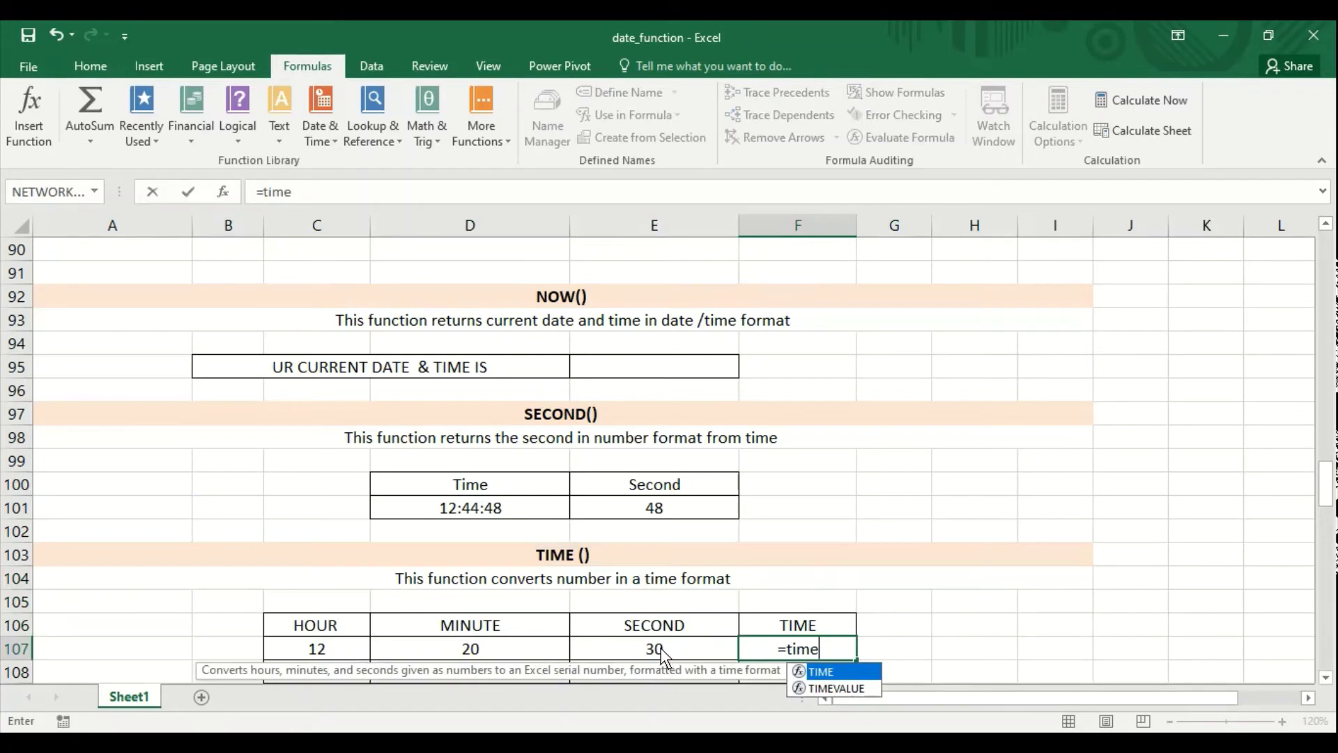
text(()
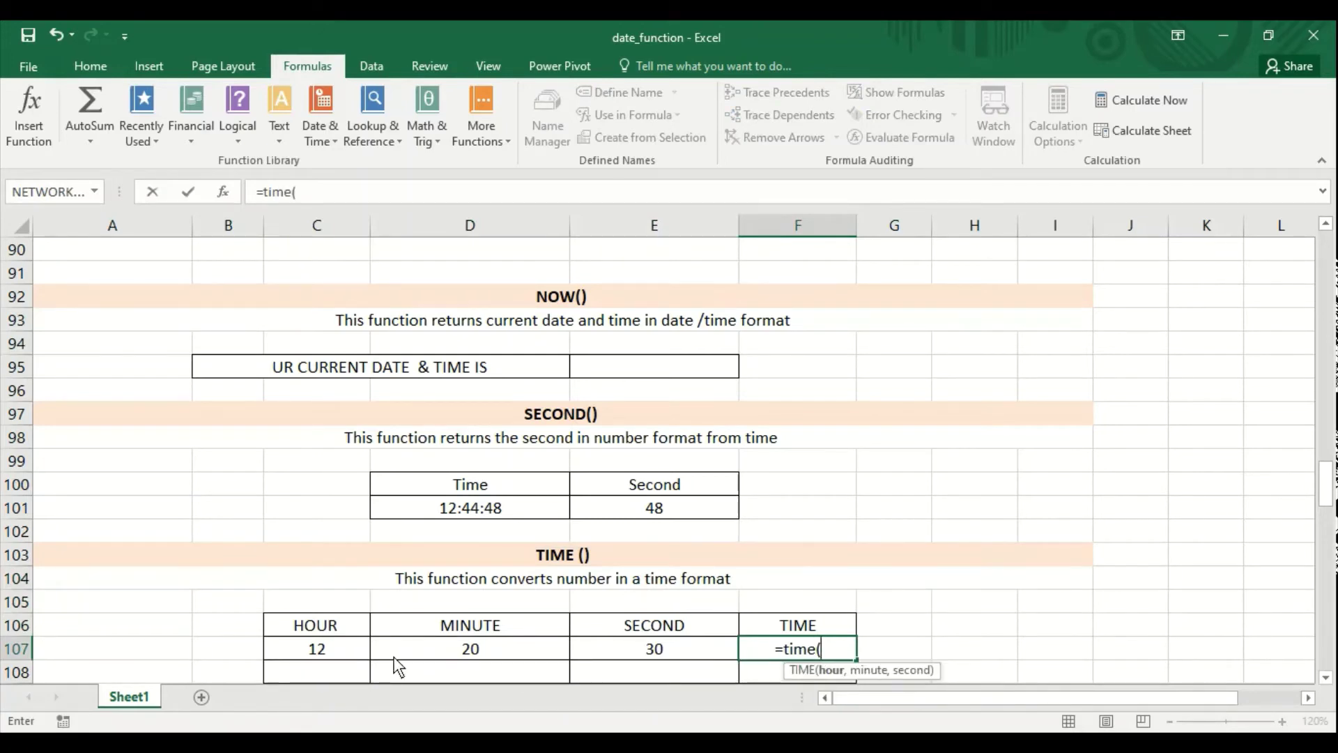
Supply hour 12, minute 20 and second 30 from C107:E107, so F107 shows 12:20 PM
click(334, 655)
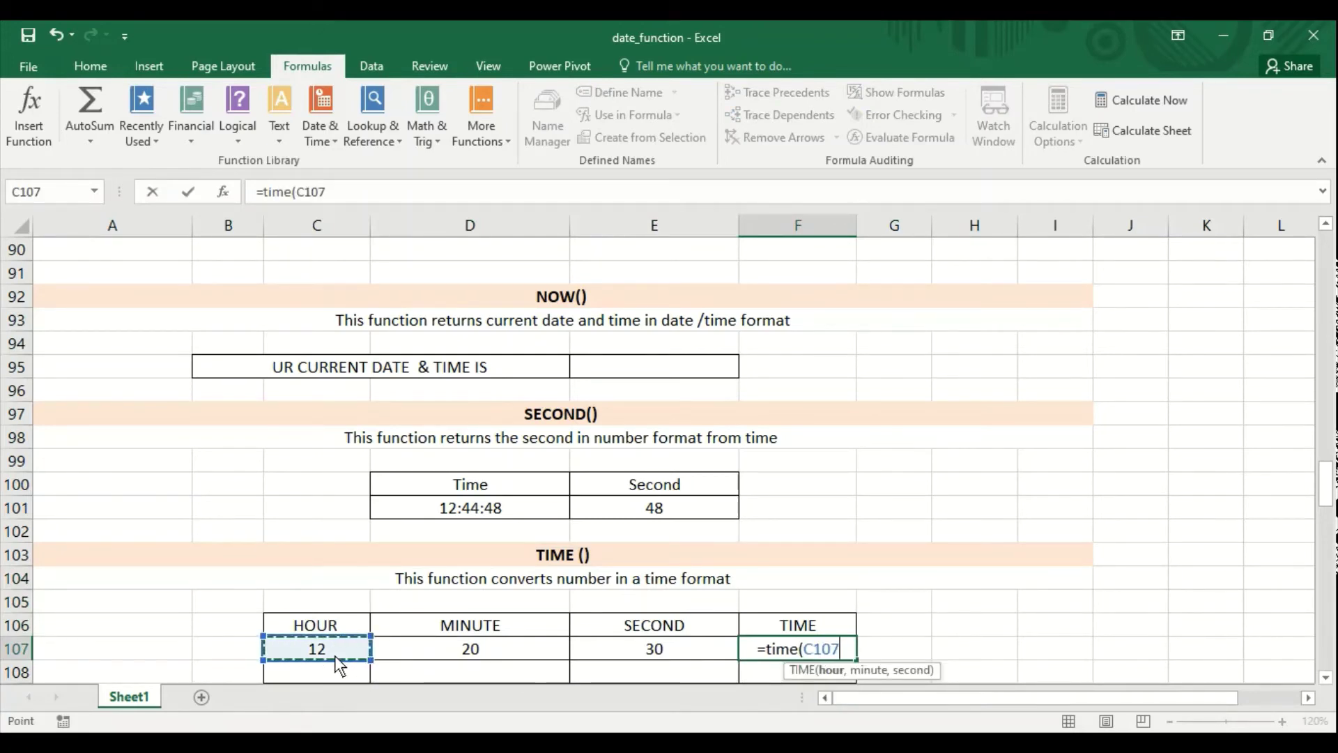
text(,)
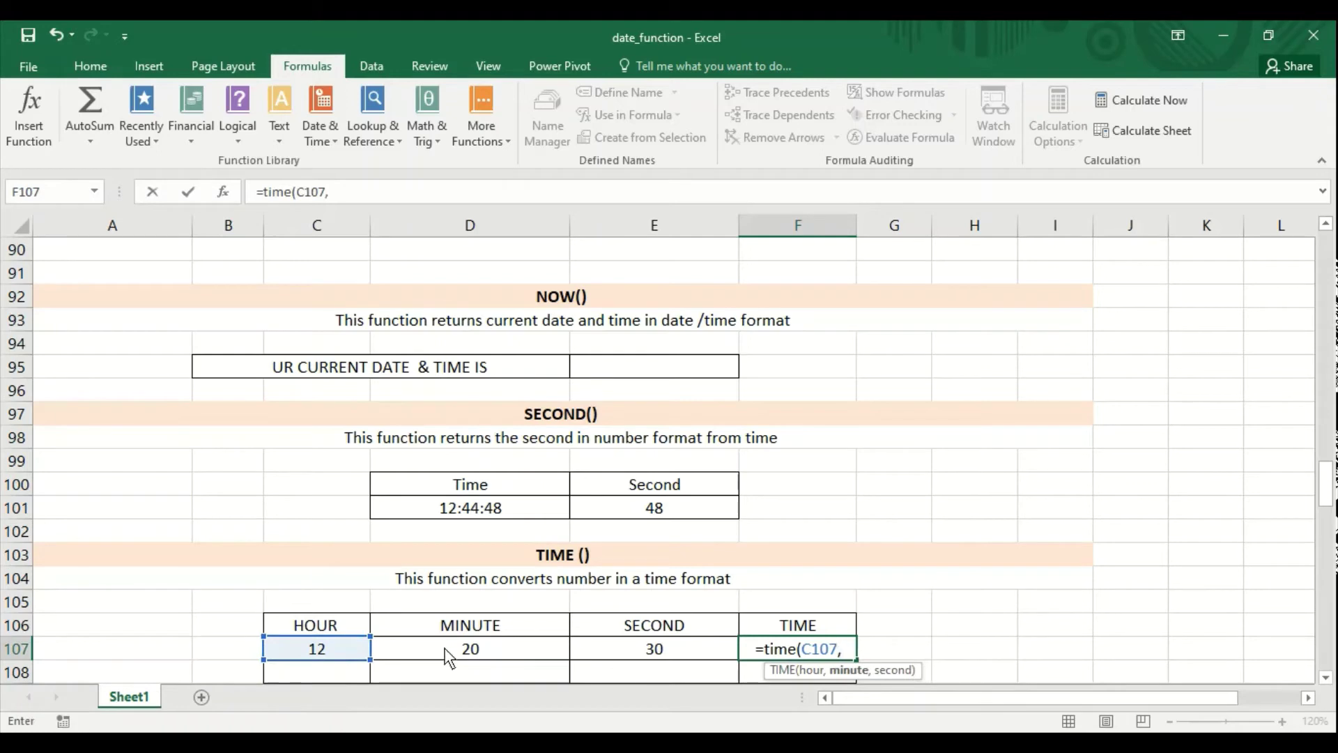
click(447, 652)
text(,)
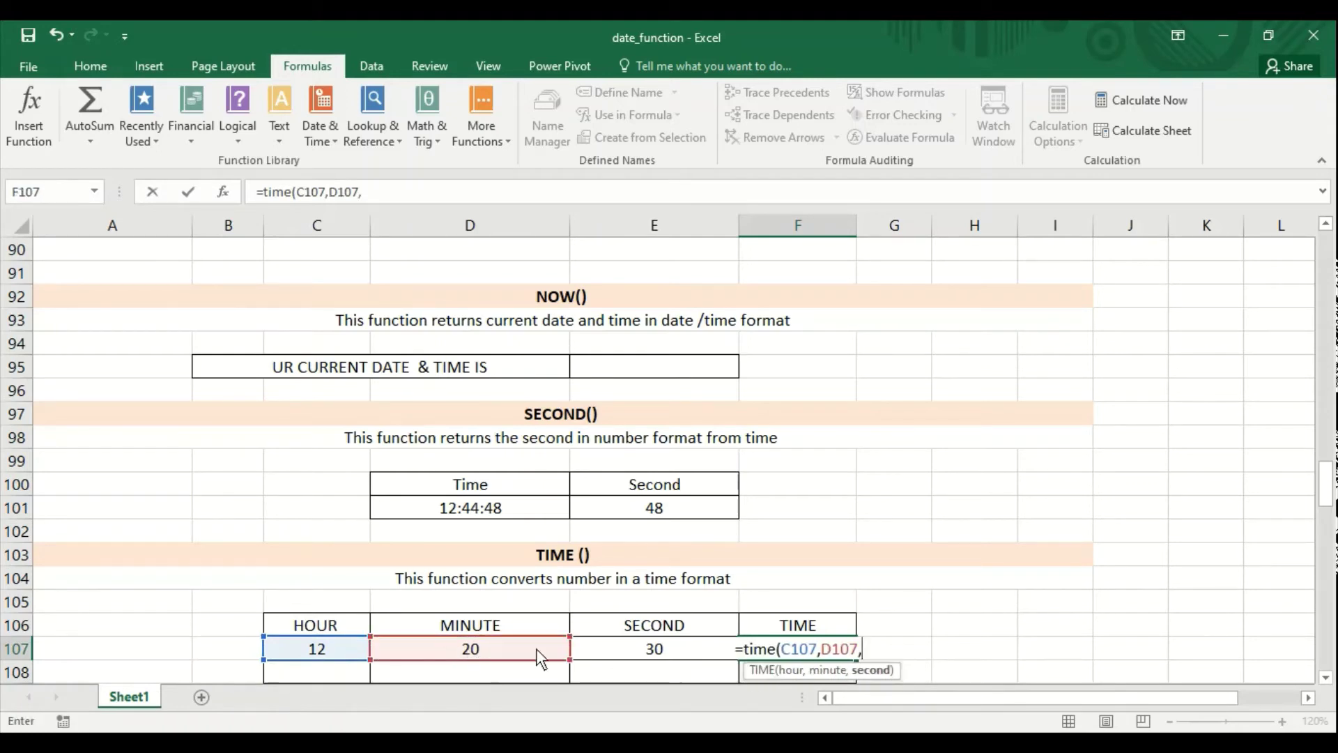
click(619, 655)
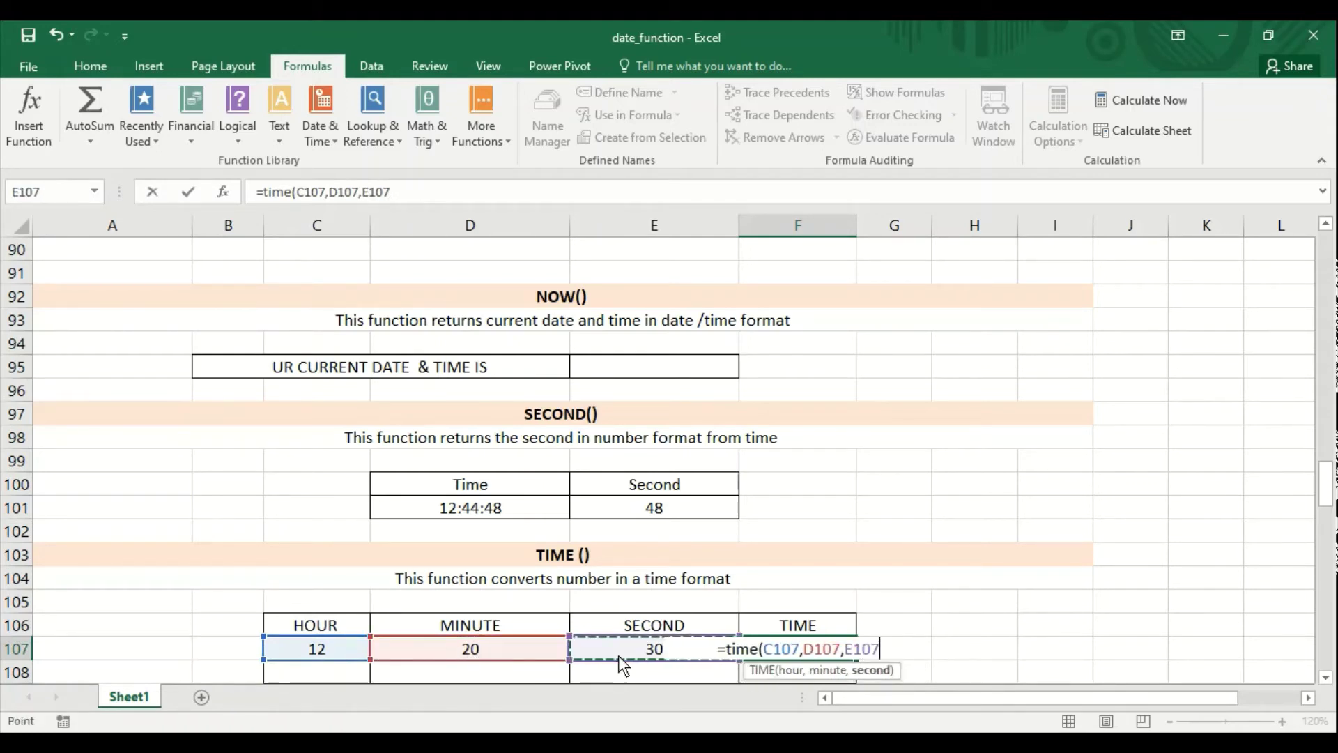
text())
key(Return)
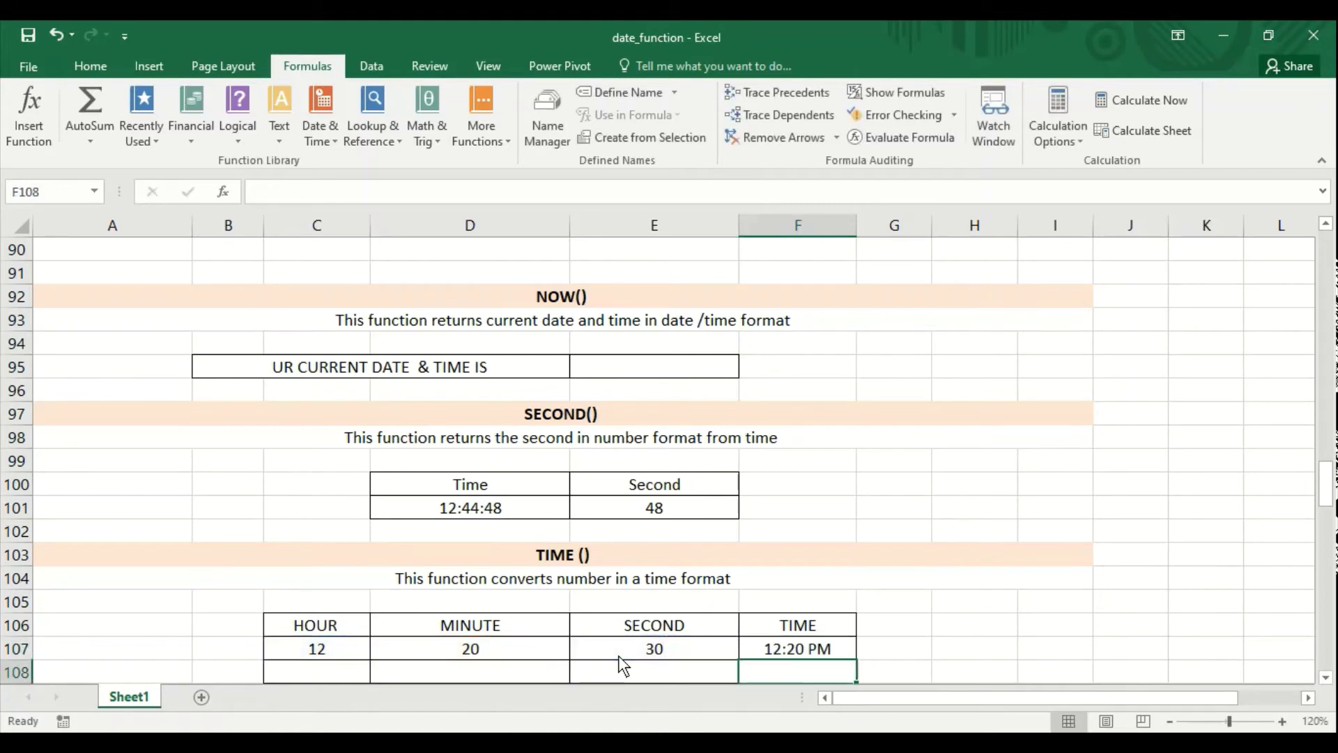
key(Down)
key(Down)
key(Down)
key(Down)
key(Up)
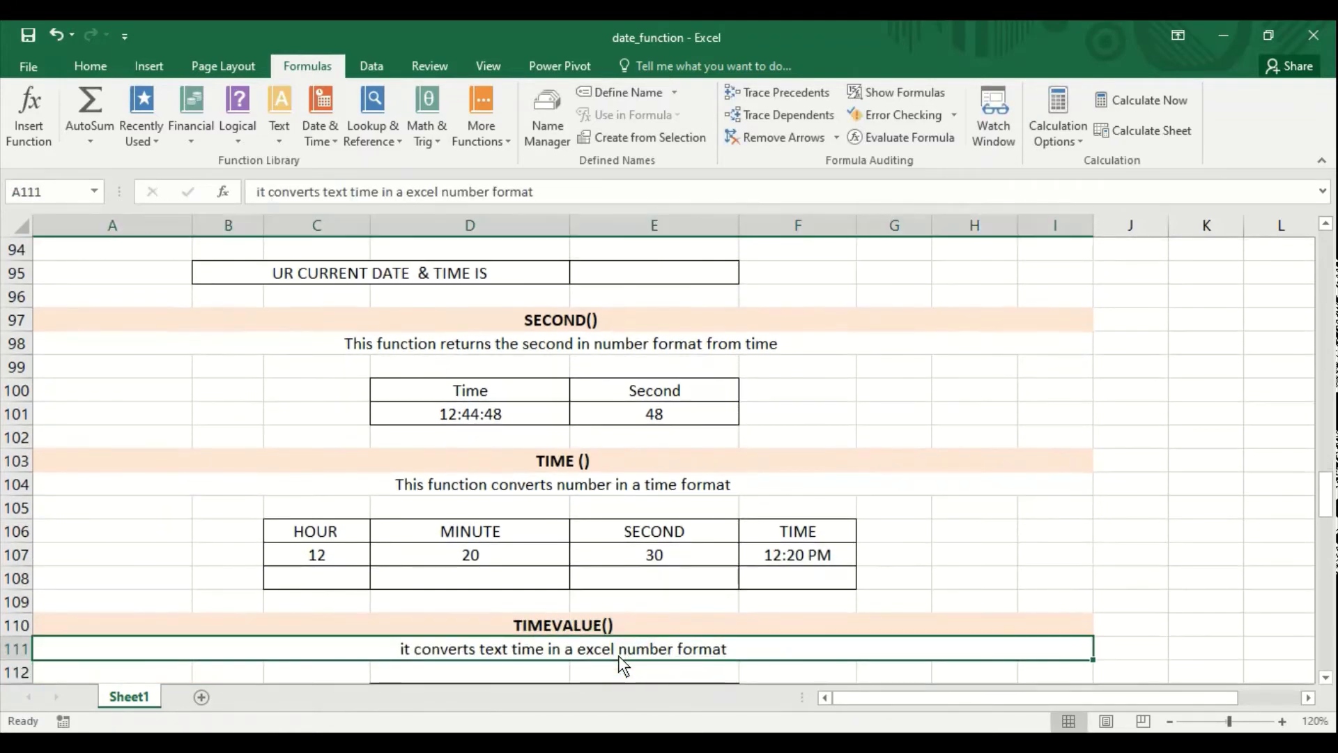
key(Down)
key(Down)
key(Down)
key(Down)
key(Down)
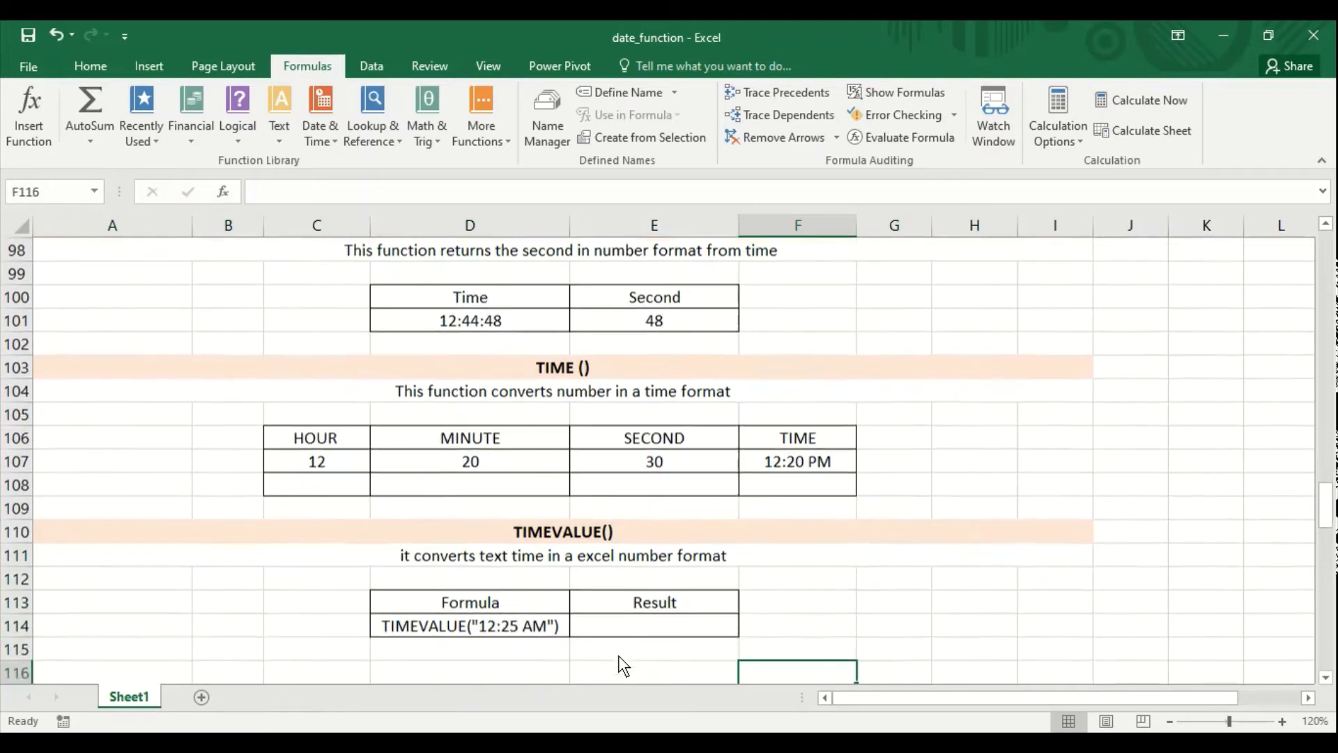
Try =TIMEVALUE(D114) in E114, which returns a #VALUE! error
key(Up)
key(Up)
key(Up)
key(Up)
key(Left)
key(Left)
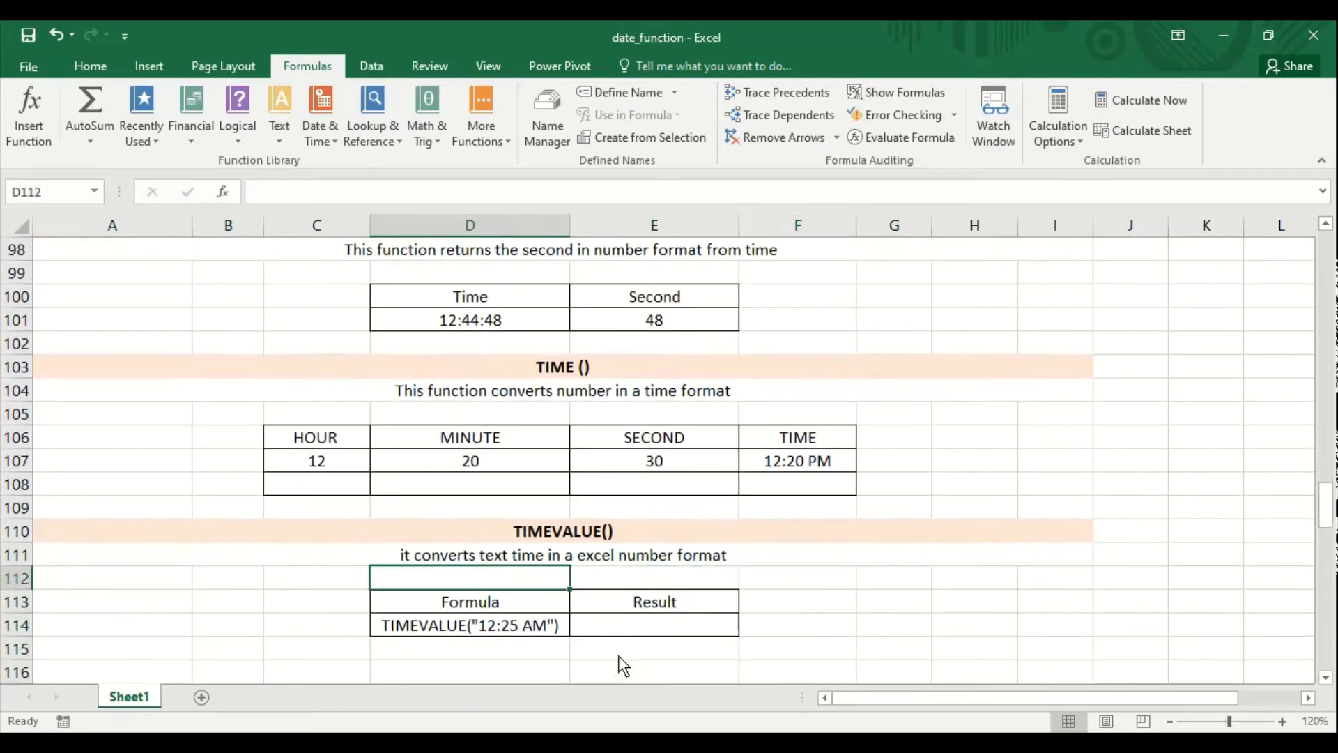
key(Down)
key(Down)
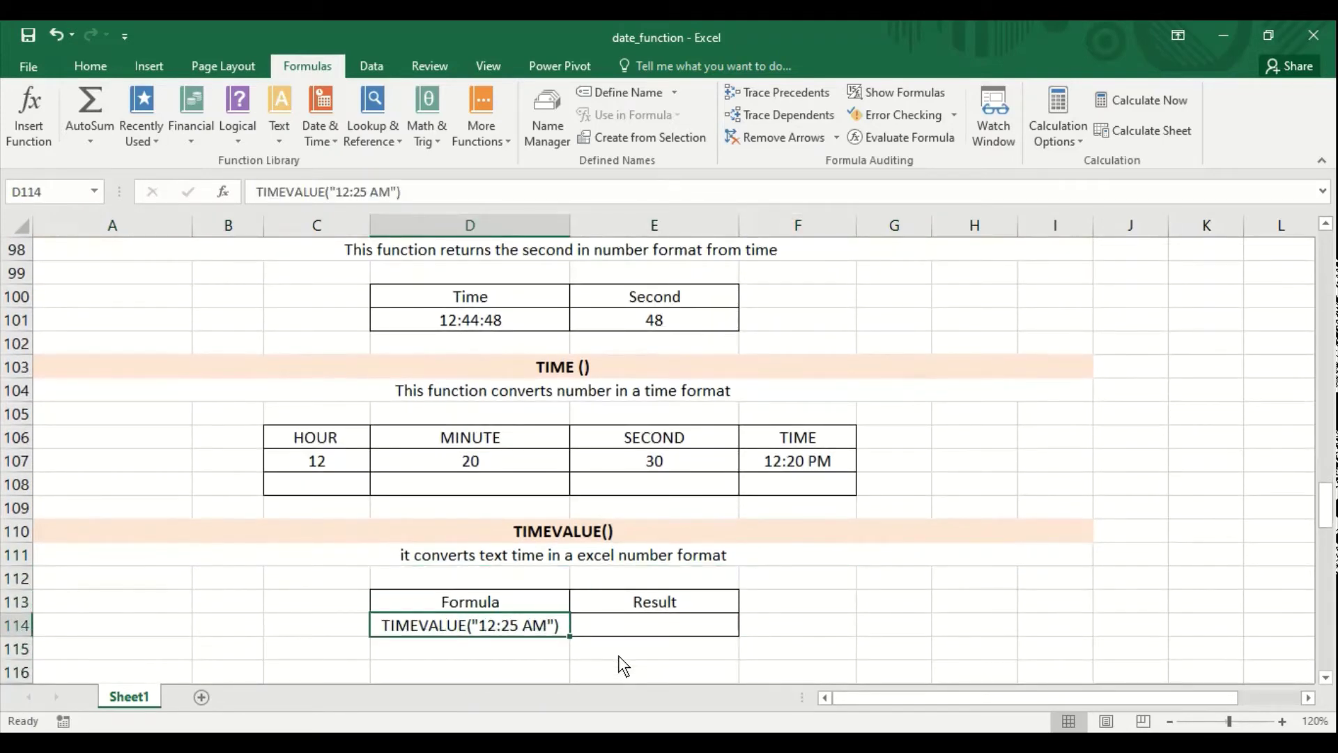
key(Right)
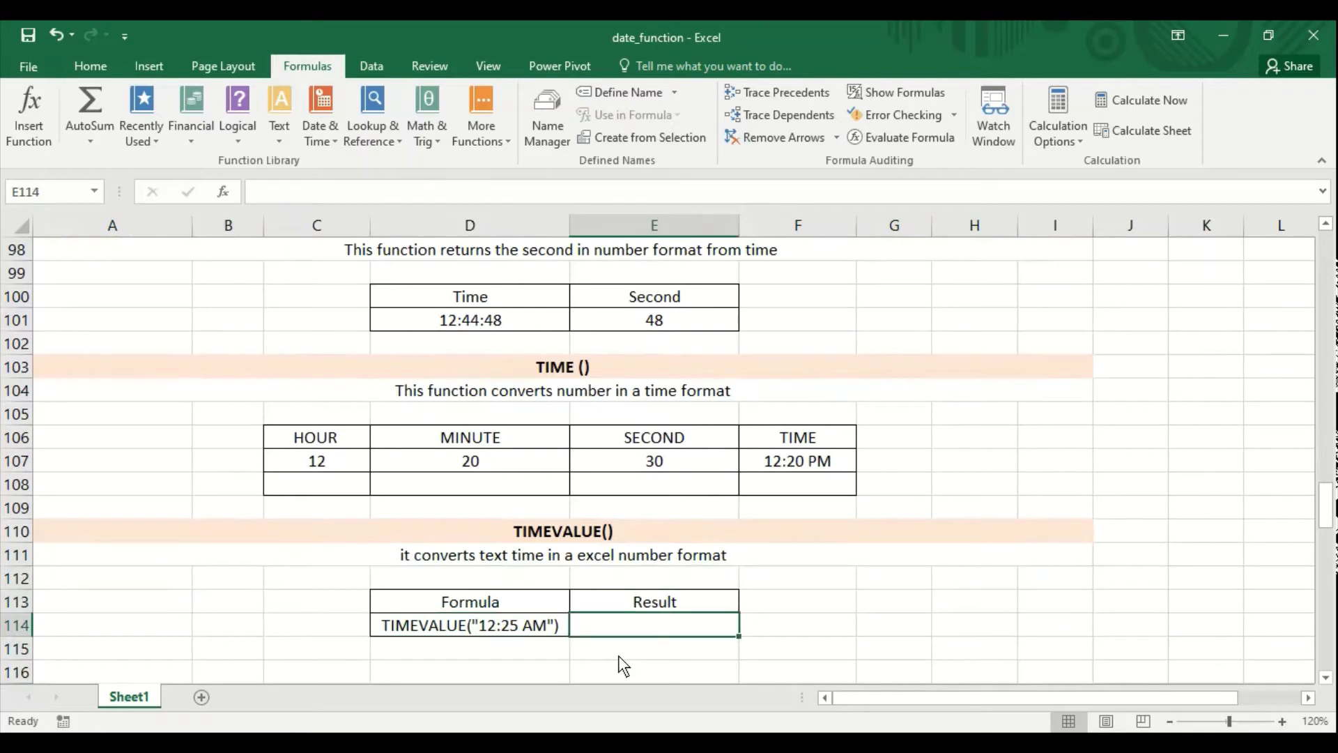
text(=timevalu)
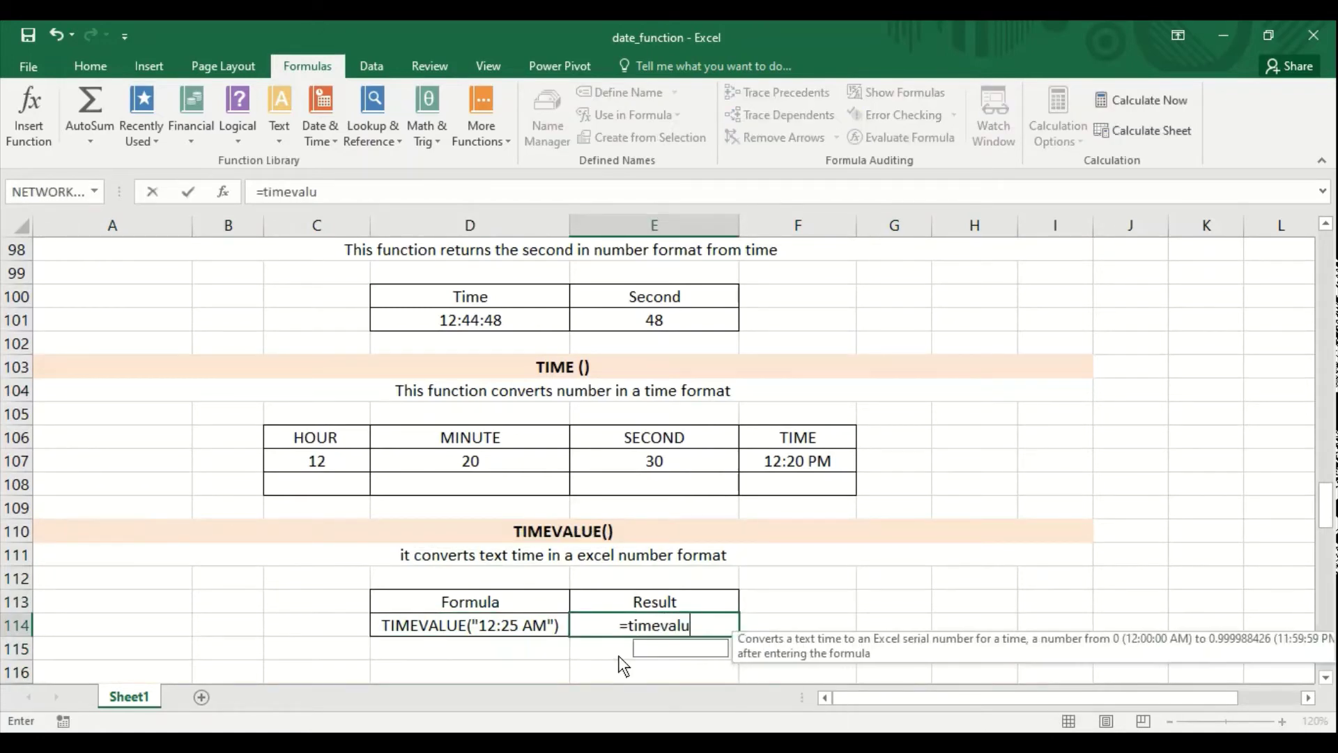
text(e()
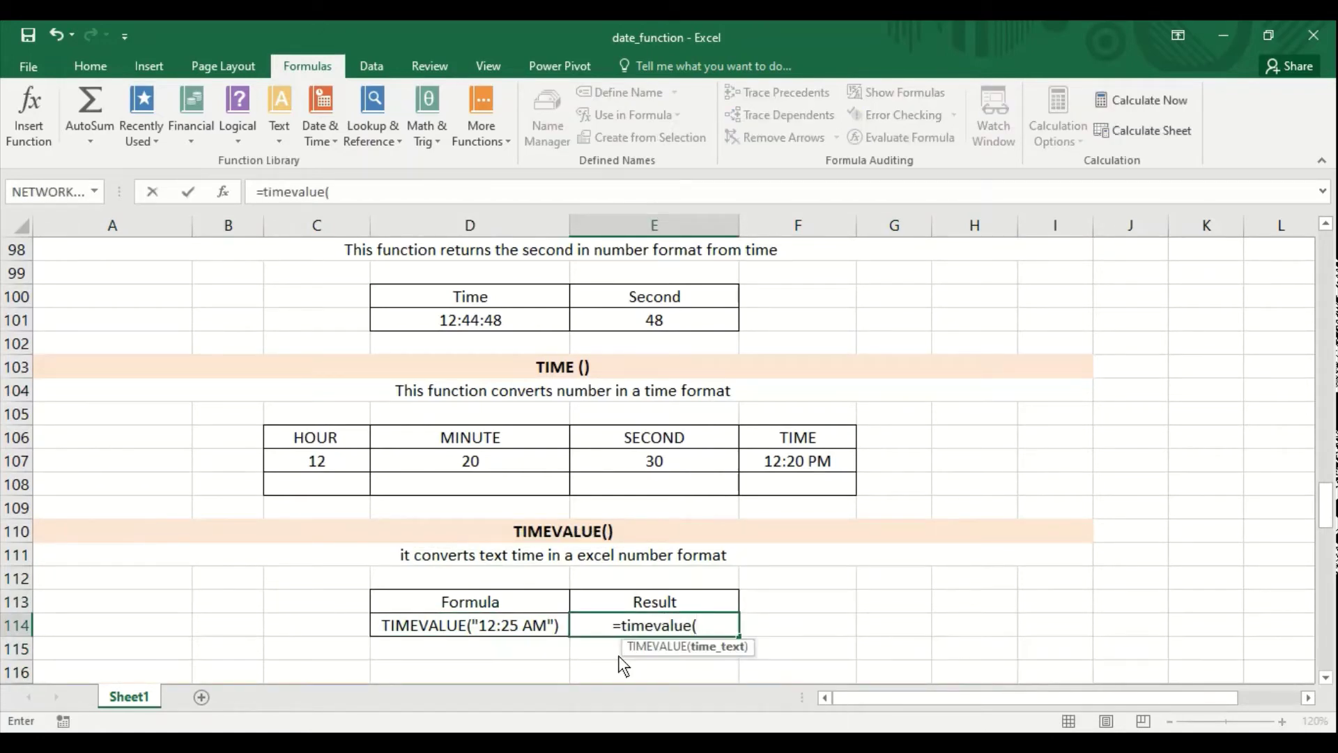
key(Left)
key(Return)
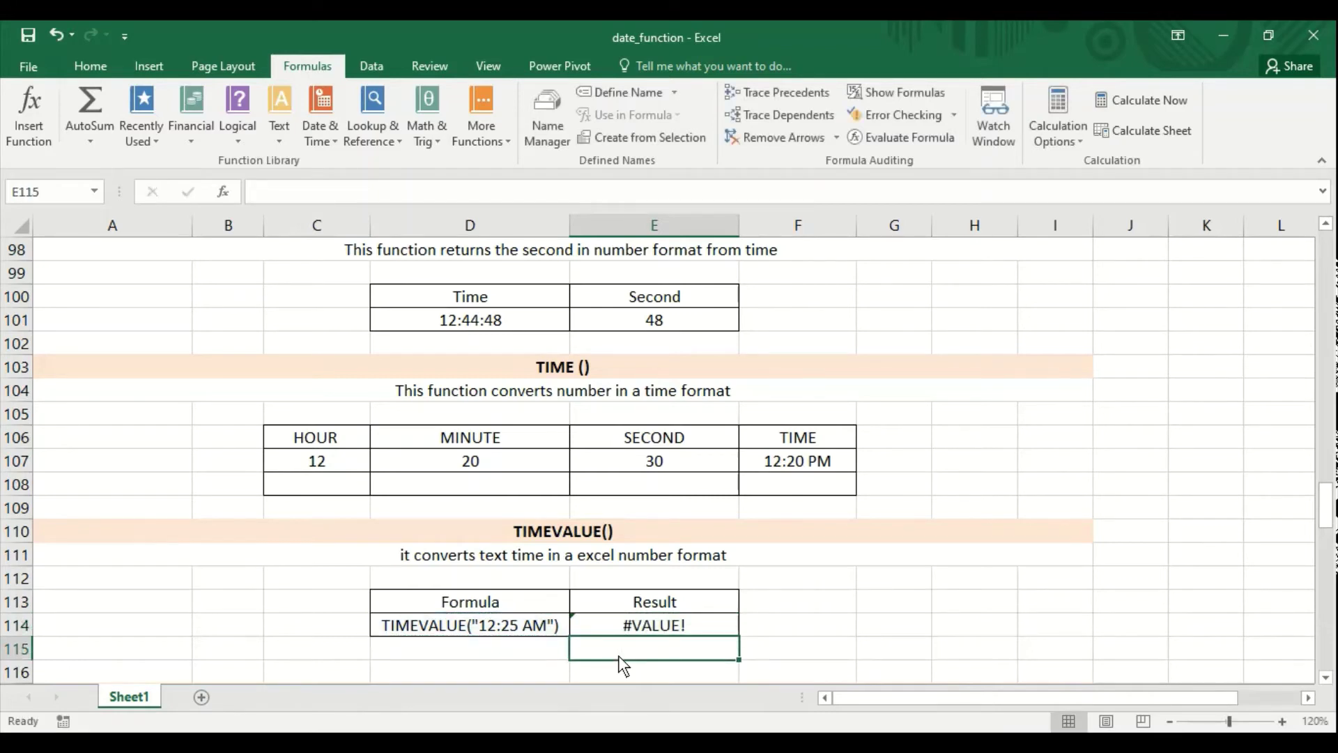
Replace it with =TIMEVALUE("12:25 AM"), giving 0.017361111 in E114
key(Up)
key(Delete)
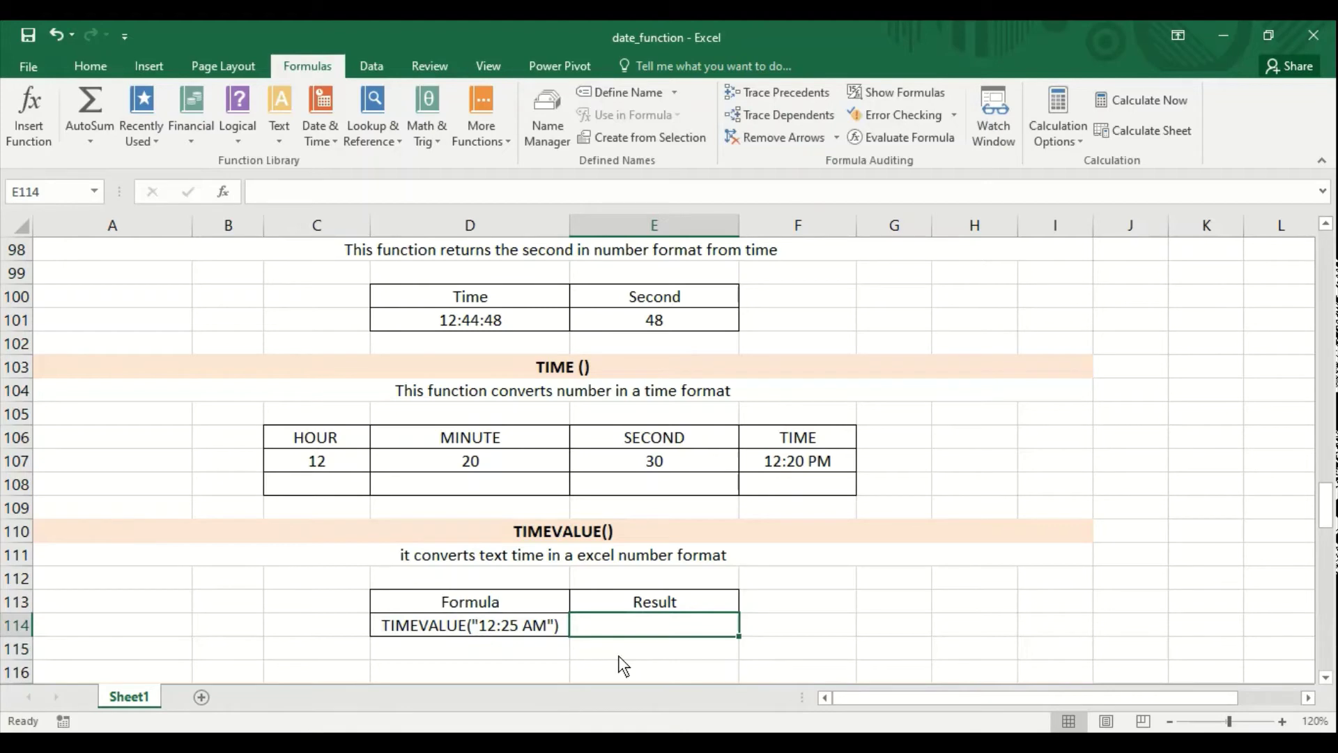
text(=timeval)
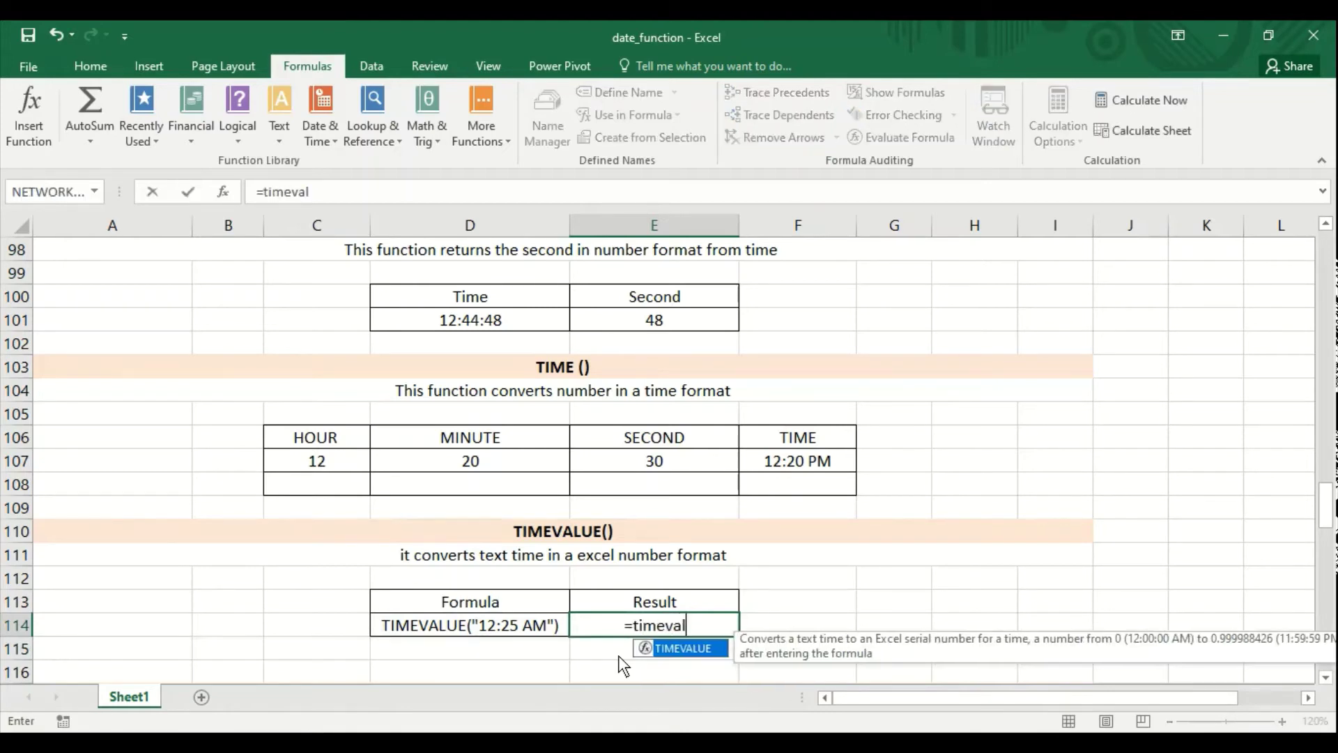
text(ue()
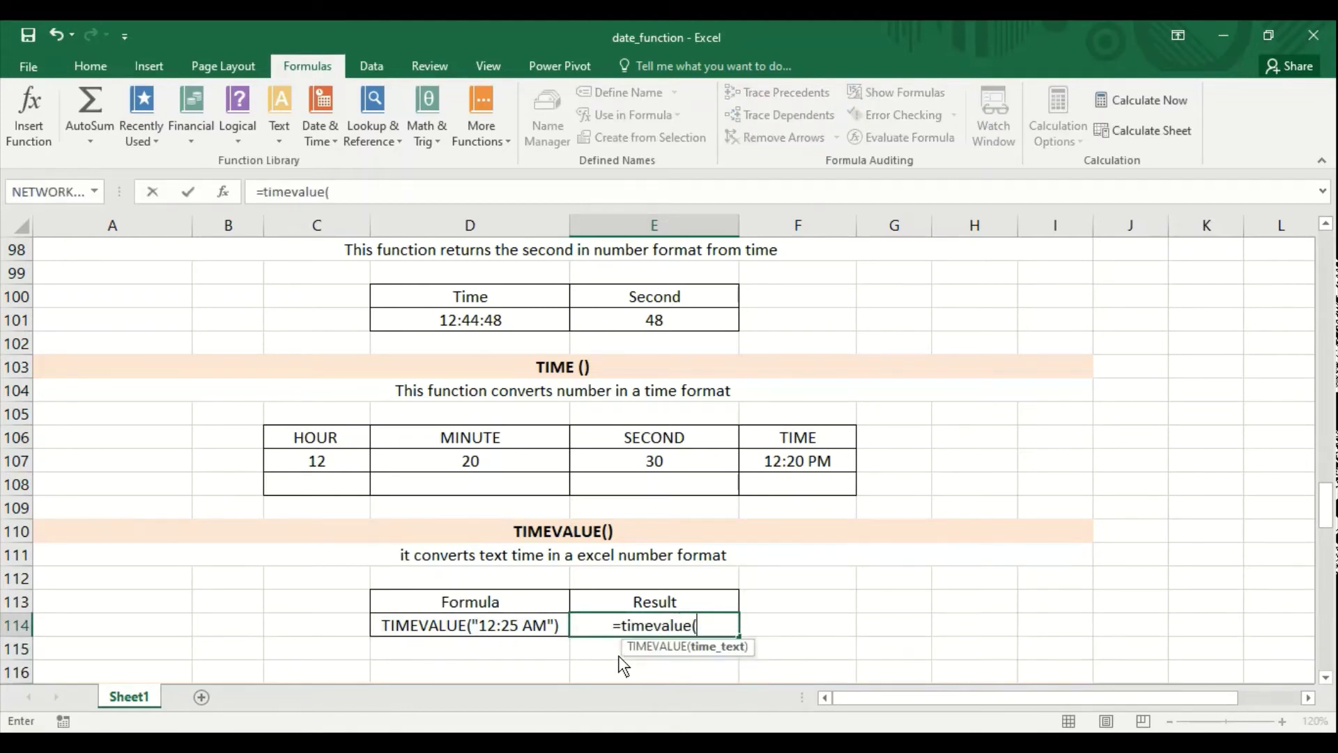
text(")
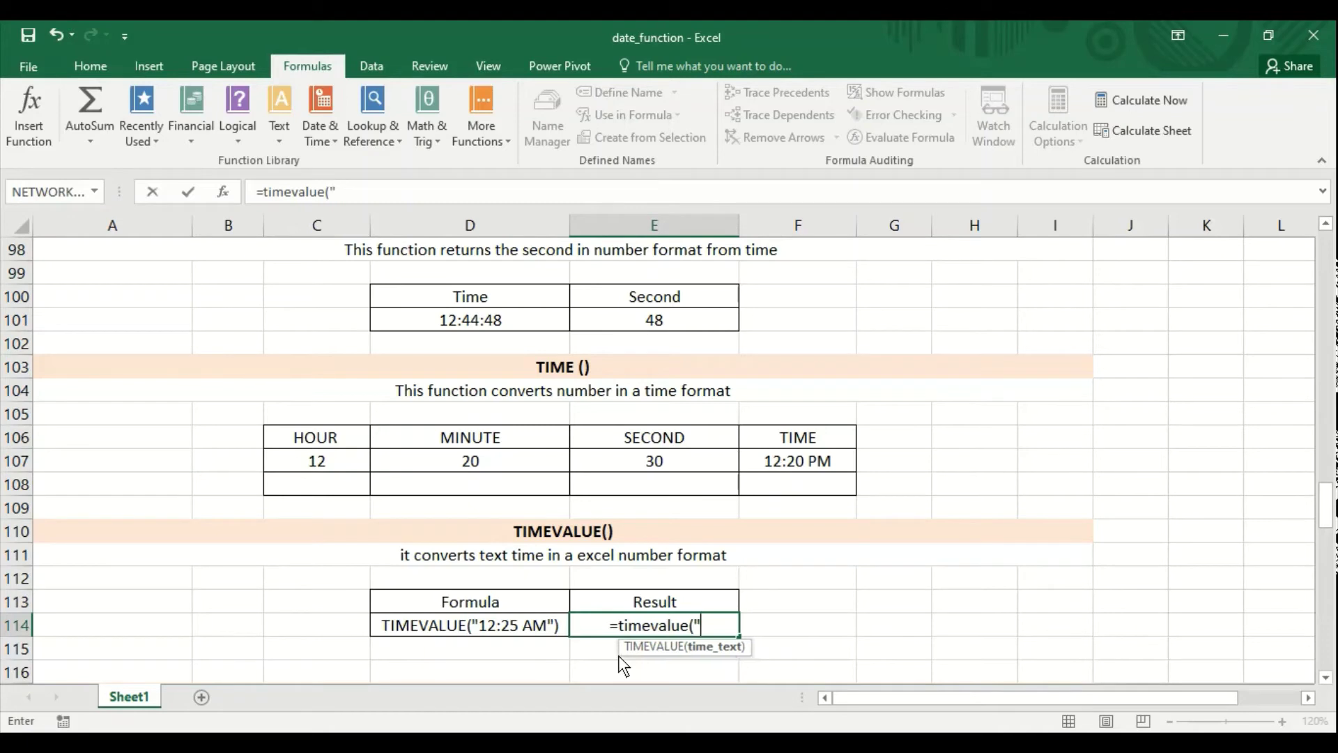
text(1)
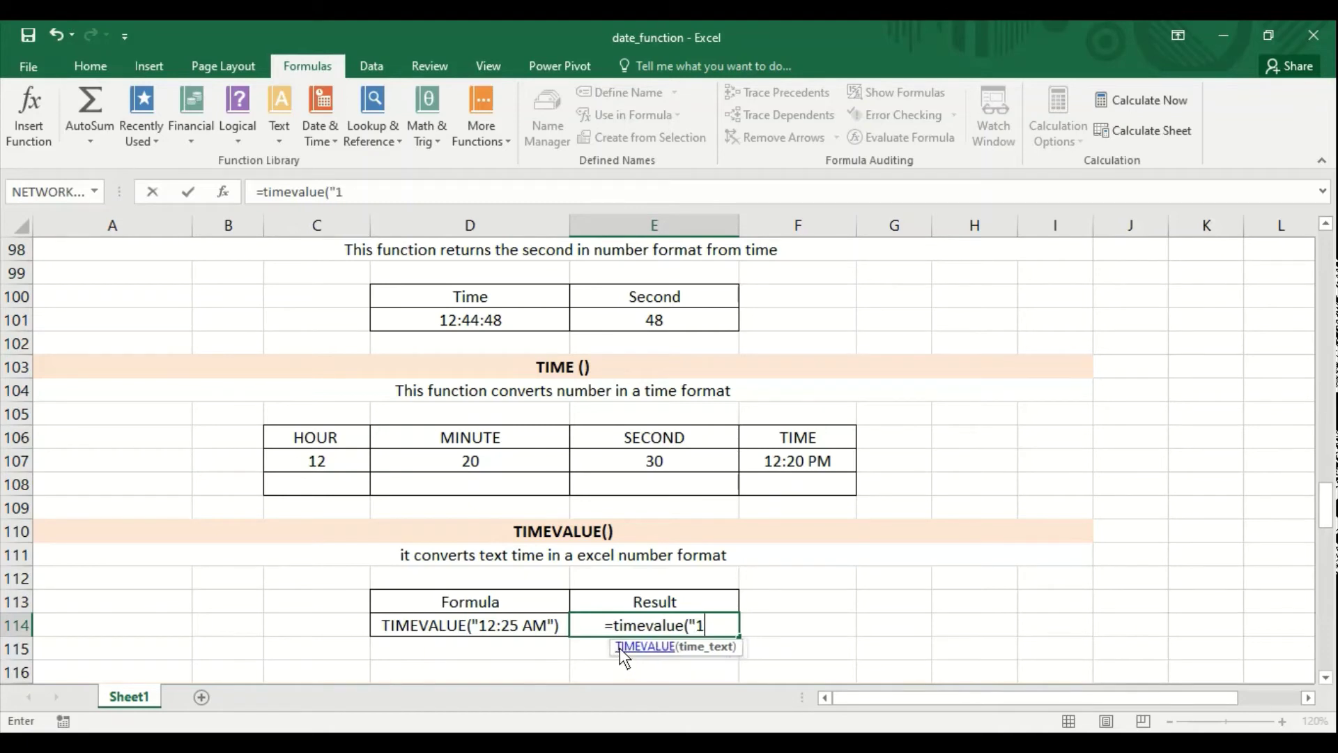
text(2:2)
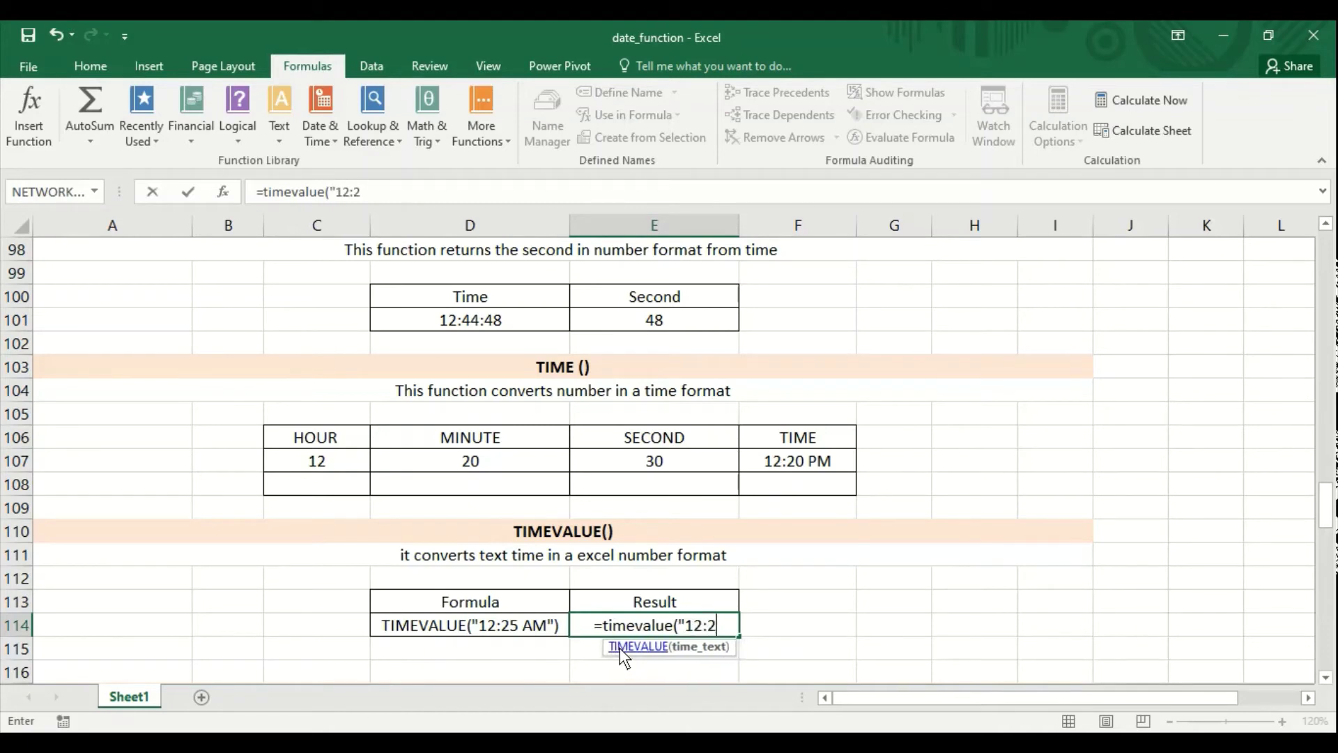
text(5 A)
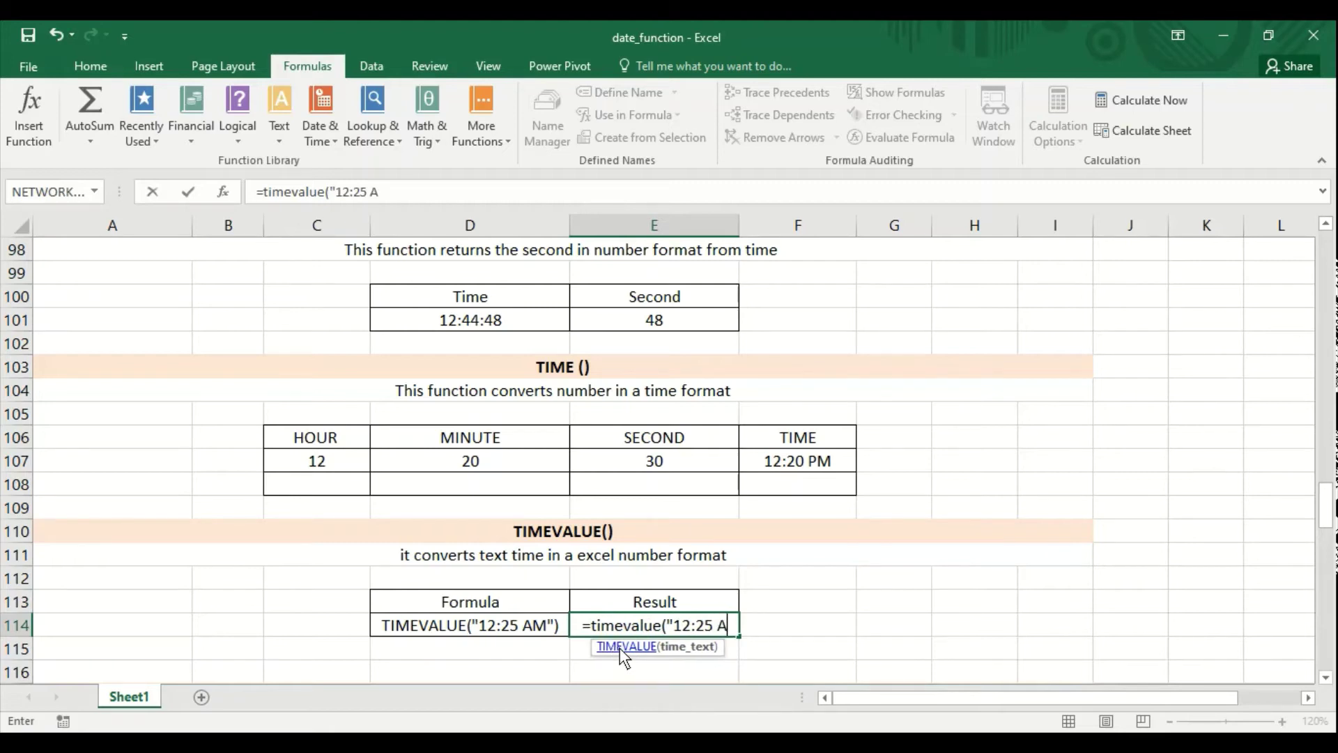
text(M"))
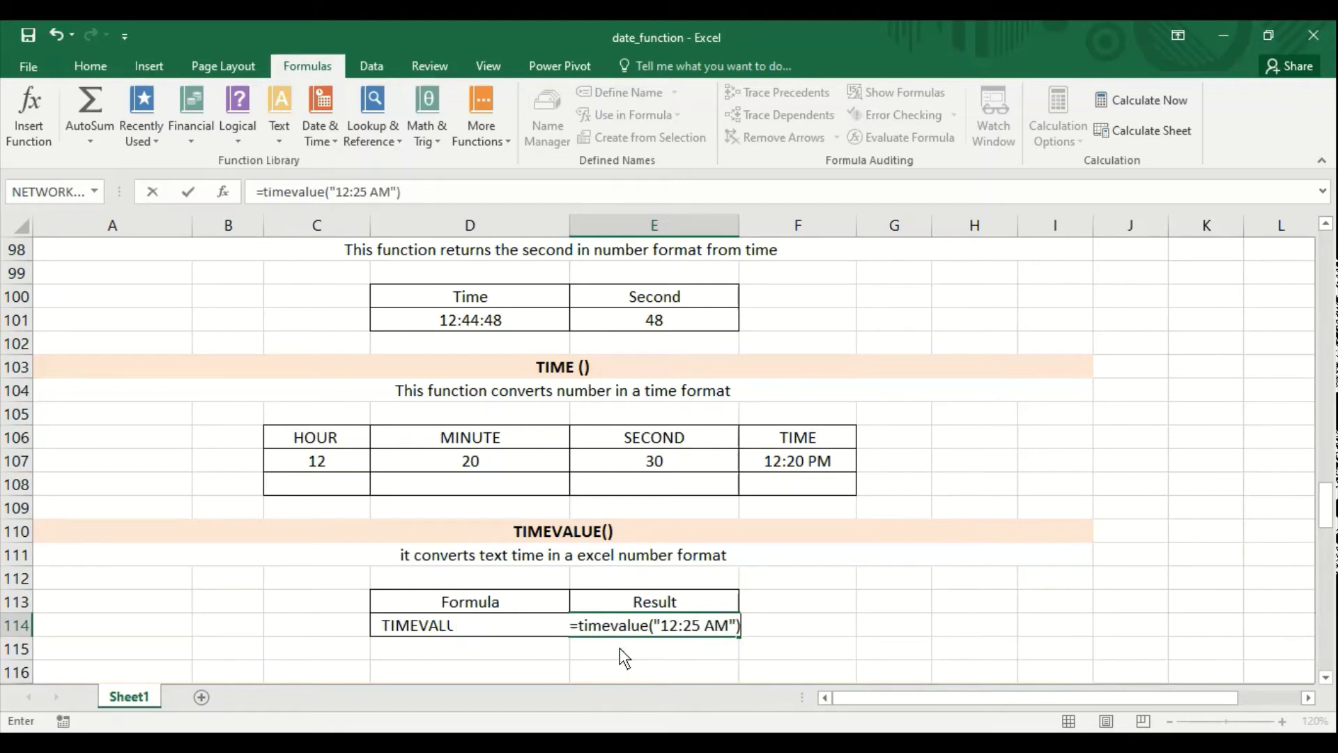
key(Return)
scroll(620, 647, down, 2)
text(=)
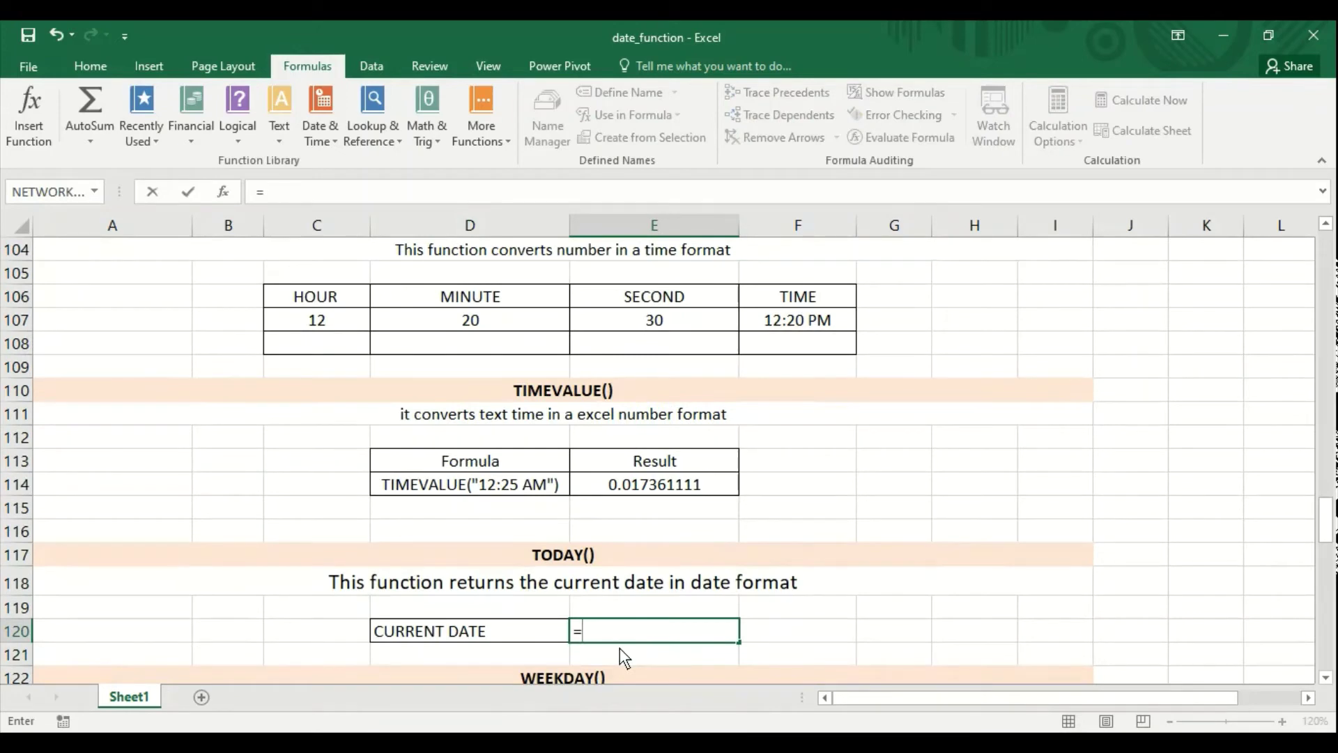
Remove the stray E119 reference and enter =TODAY() in E120, showing 20-05-2021
key(Up)
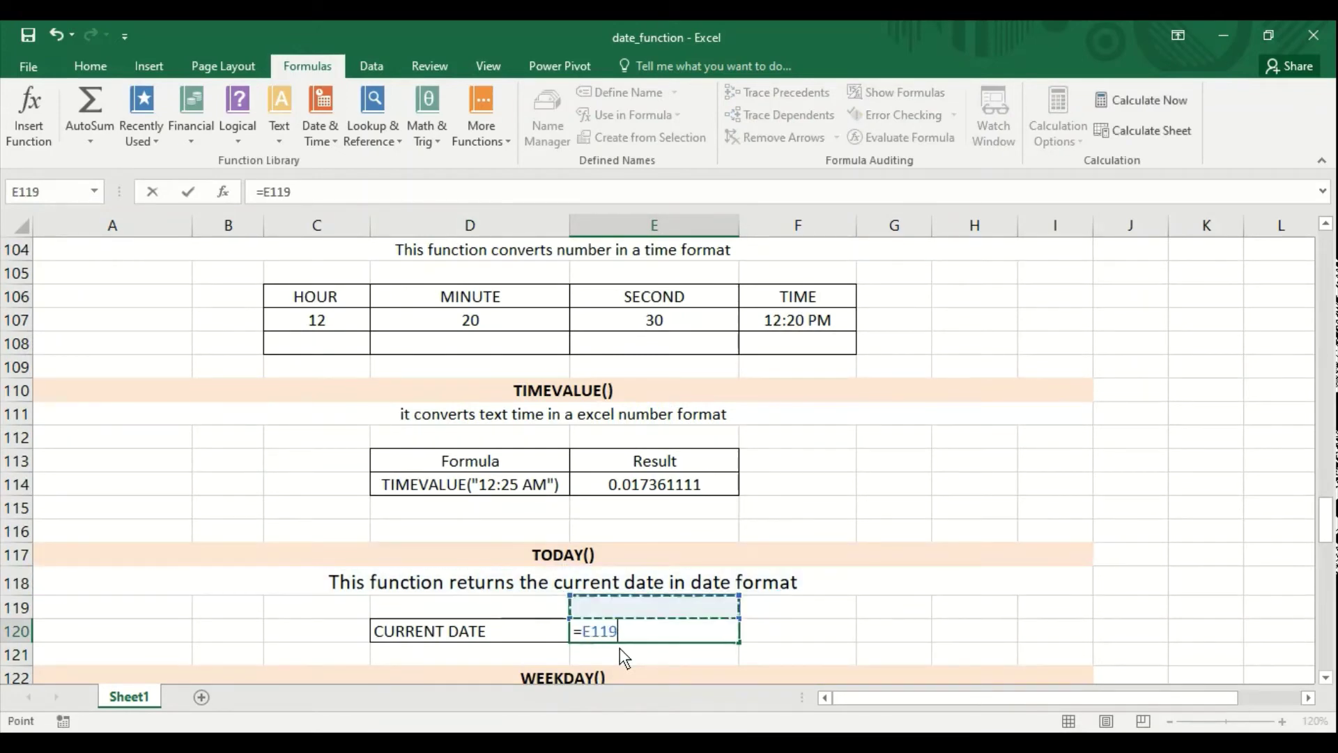
key(BackSpace)
key(BackSpace)
key(BackSpace)
key(BackSpace)
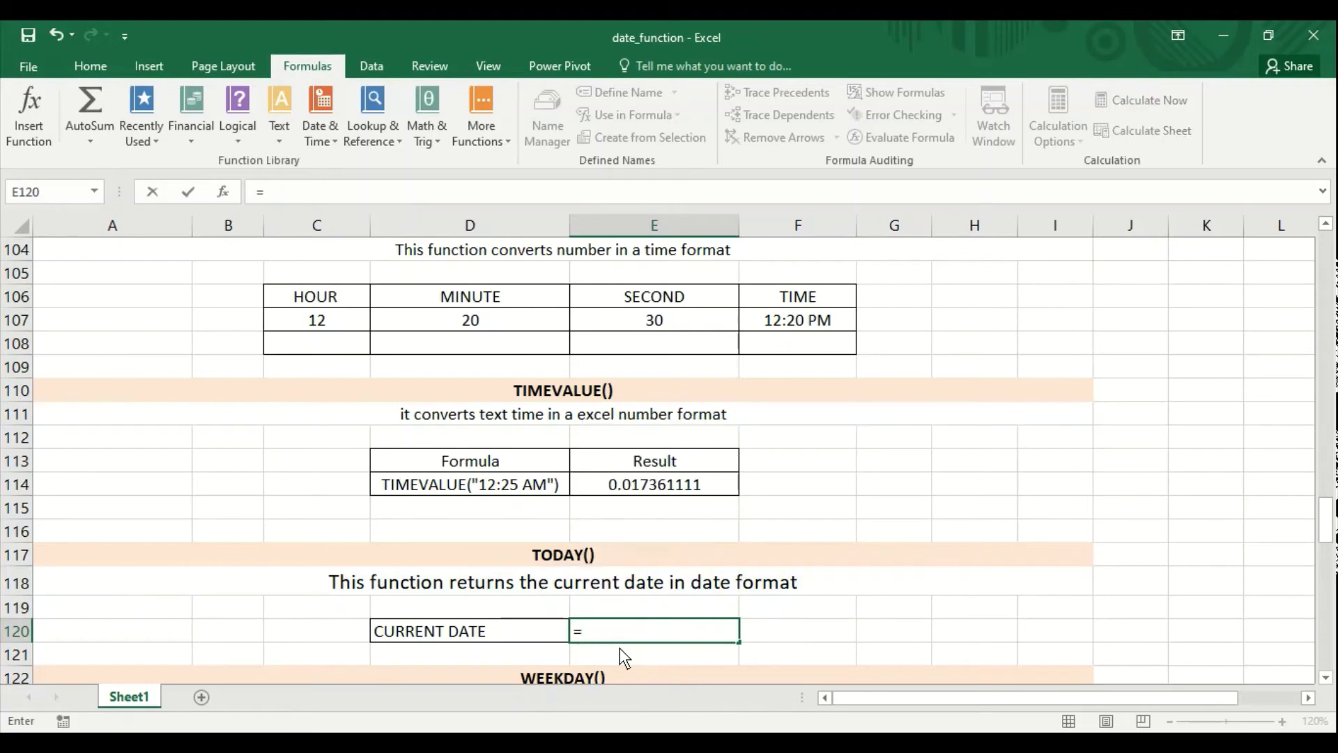
key(BackSpace)
key(Return)
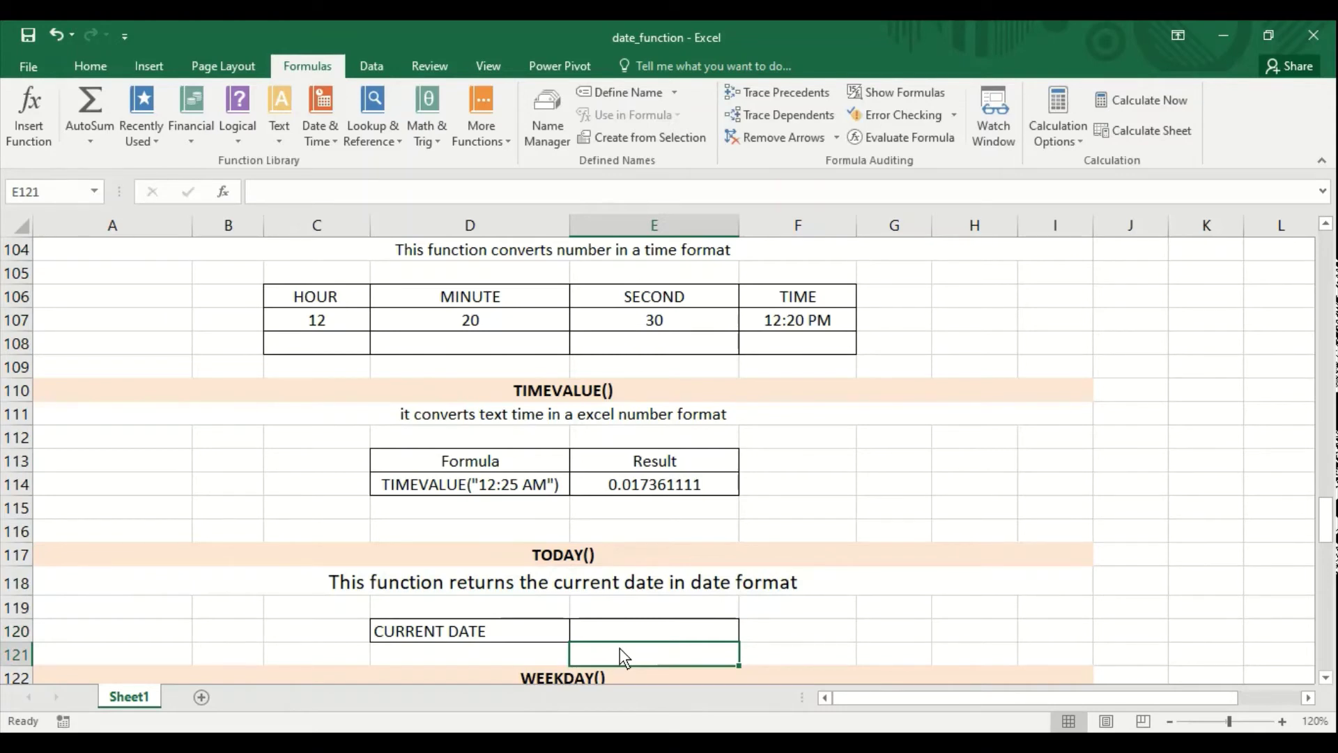
key(Up)
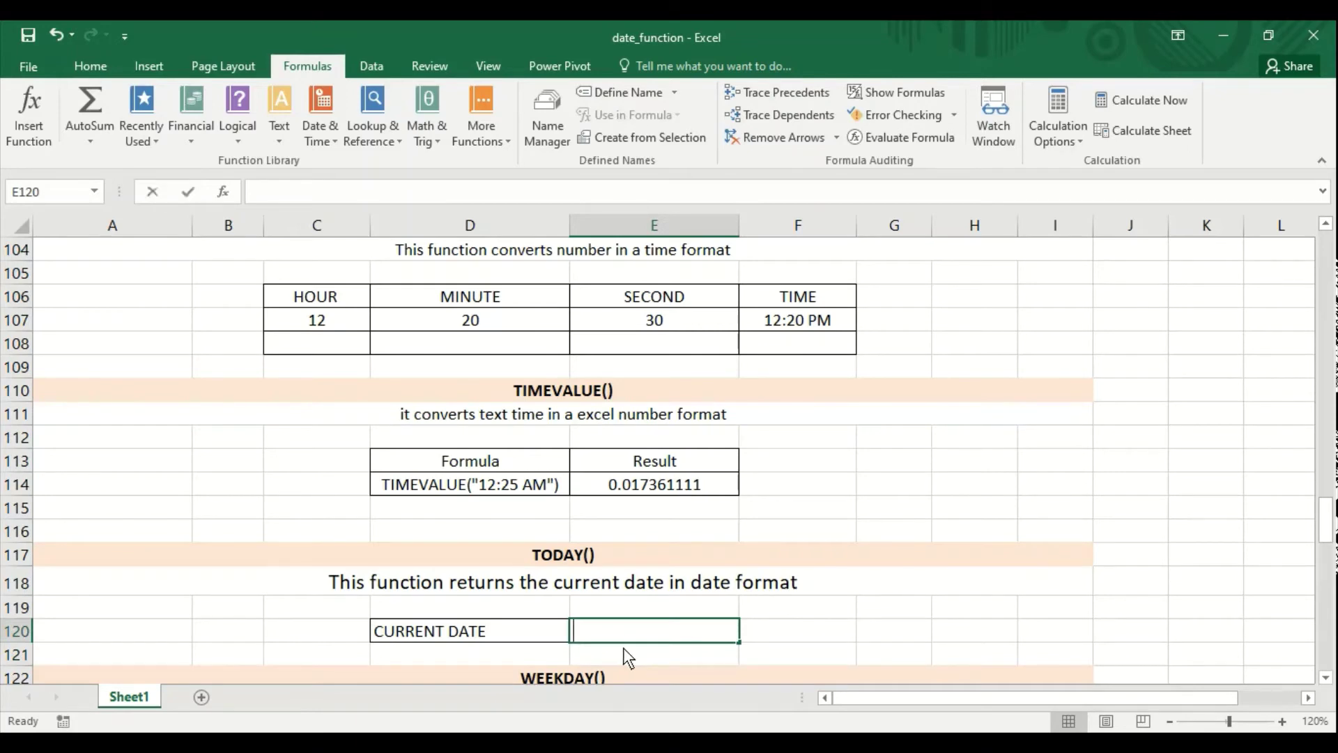
text(=toda)
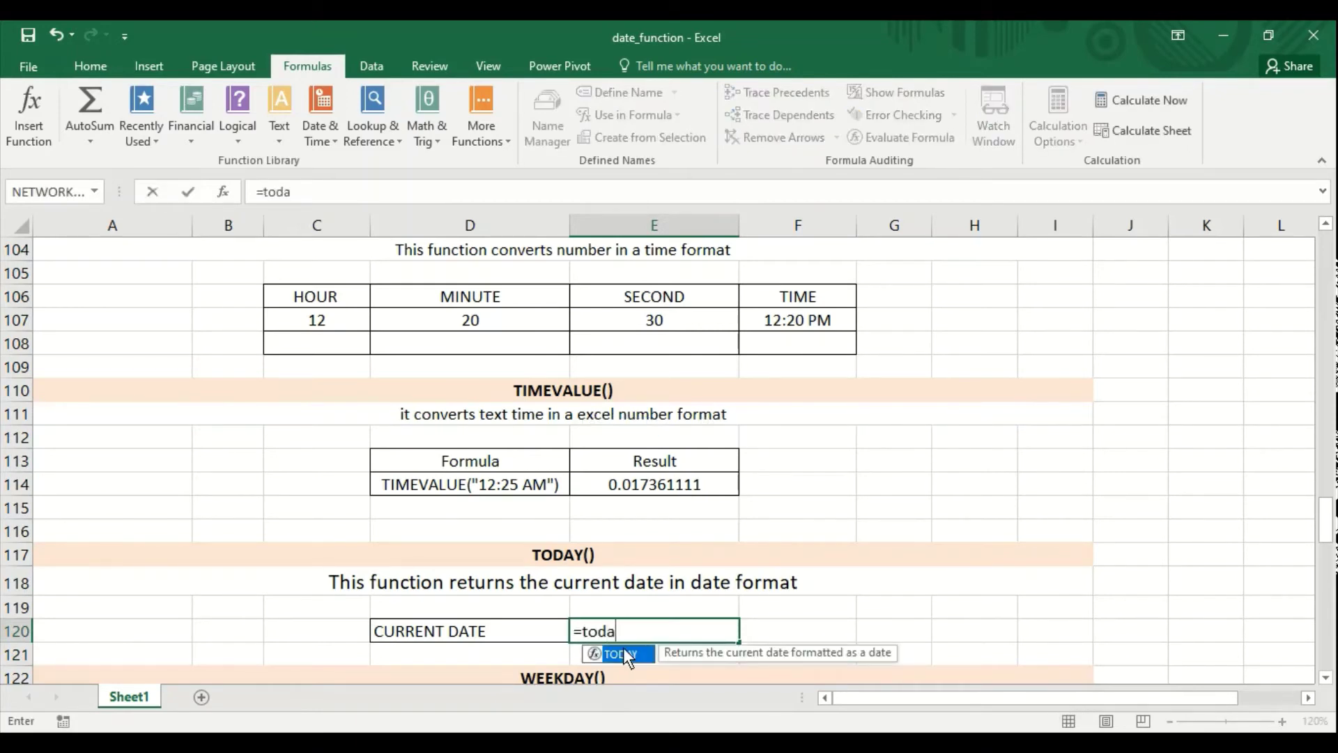
text(y())
key(Return)
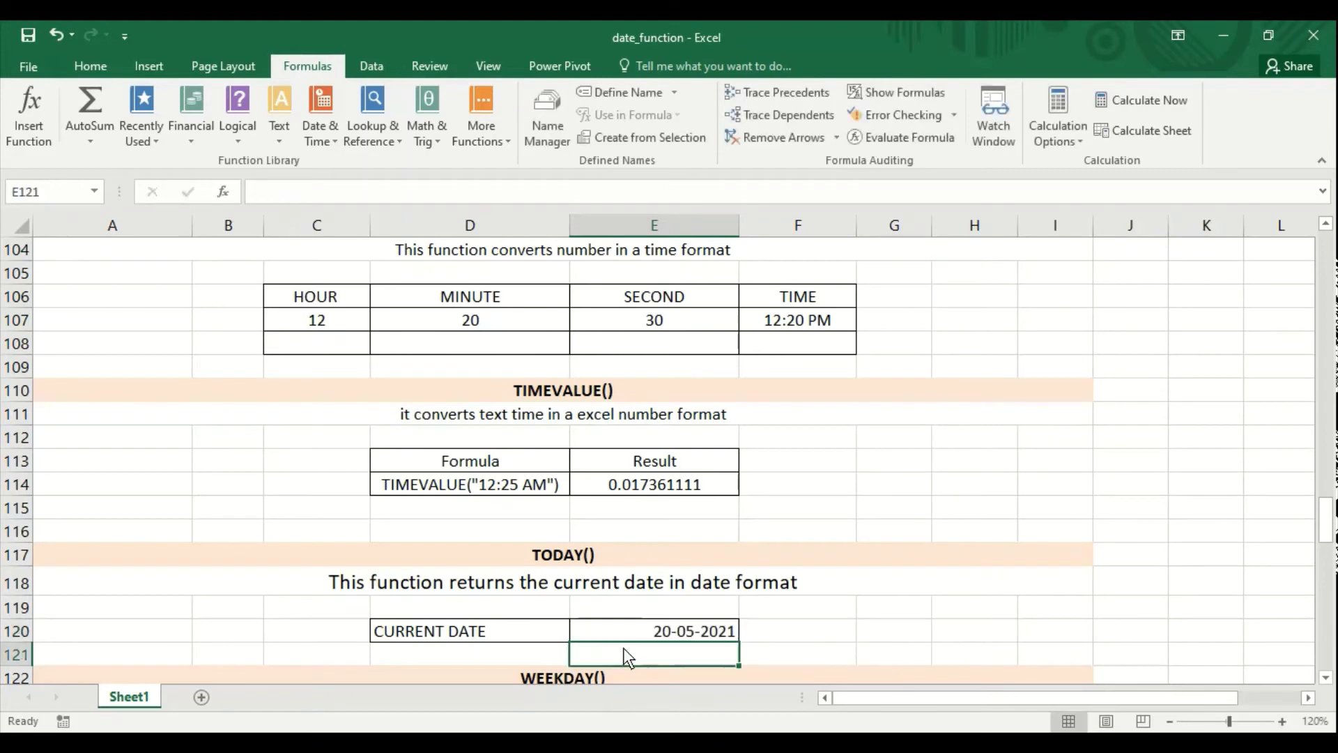
Enter =WEEKDAY(D126,2) in E126 so 20-05-2021 returns 4 with Monday as 1
key(Down)
key(Down)
key(Down)
key(Down)
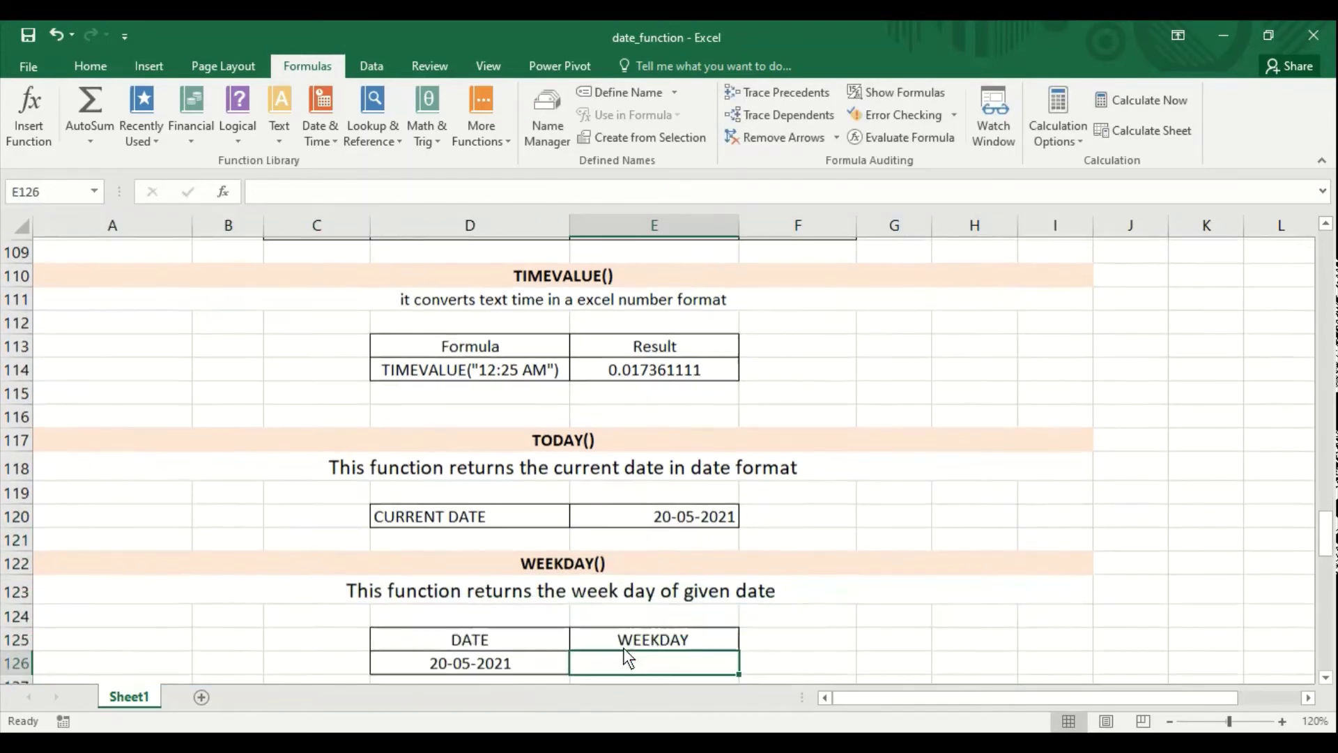
key(Up)
key(Up)
key(Up)
key(Down)
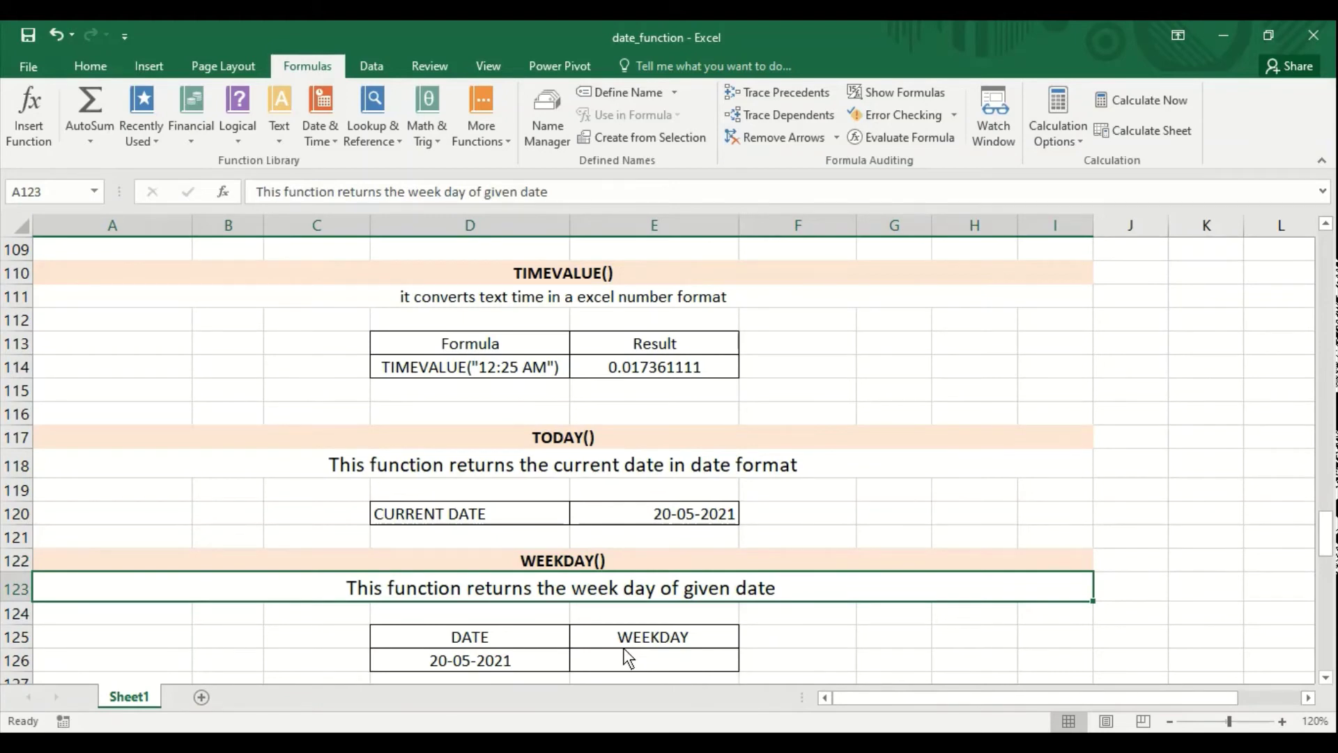
key(Down)
key(Down)
key(Down)
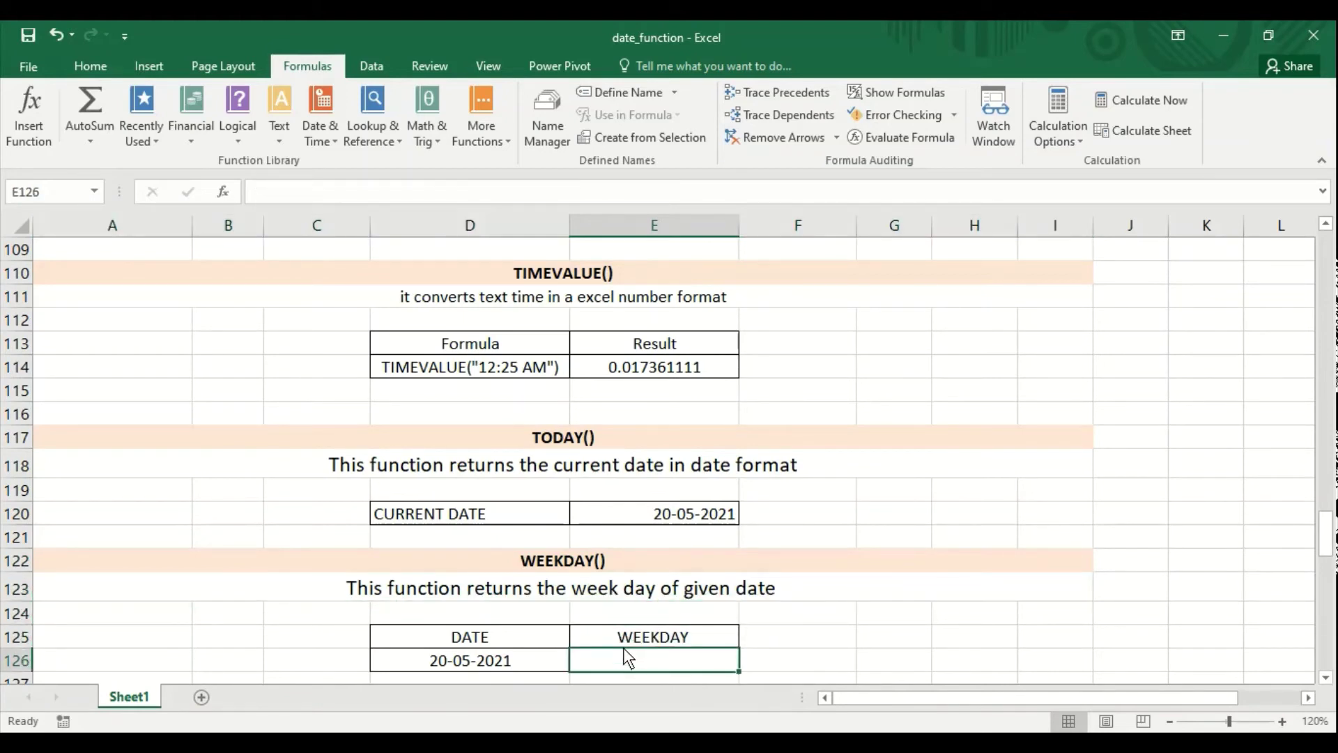
text(=)
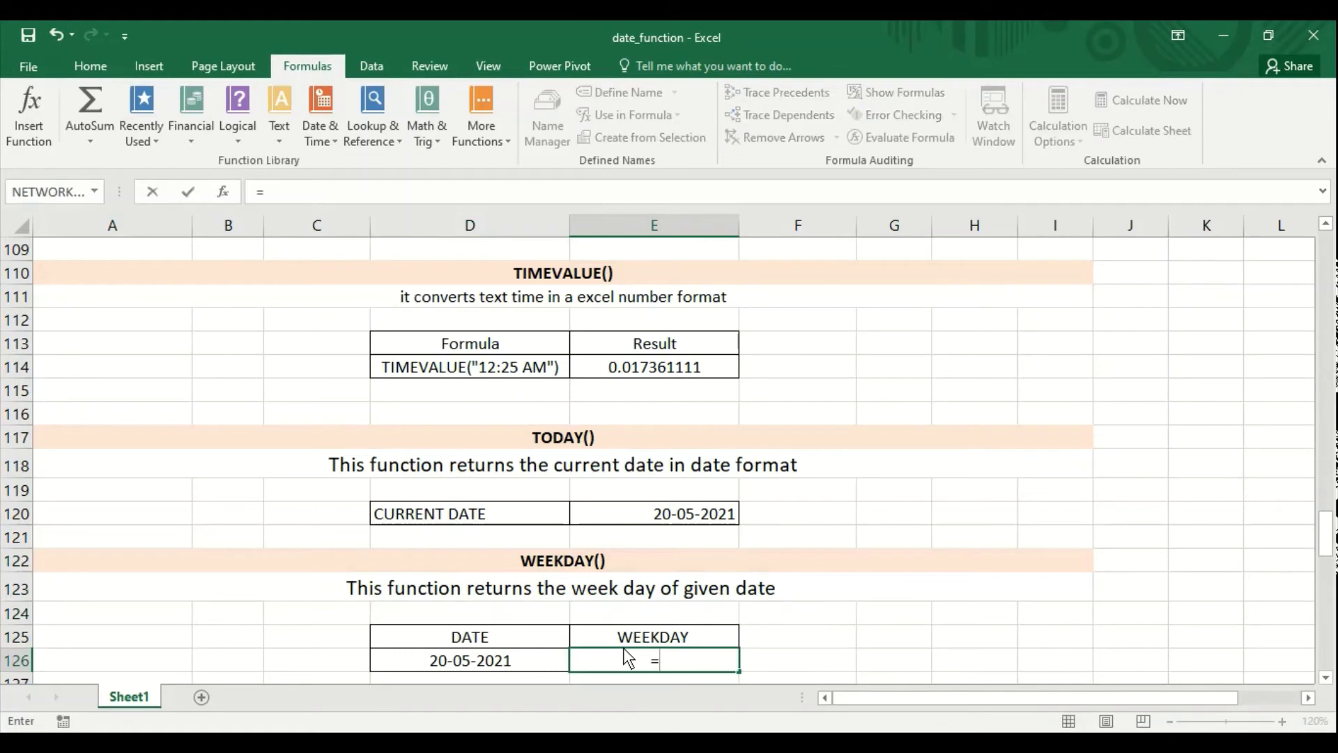
text(weekday)
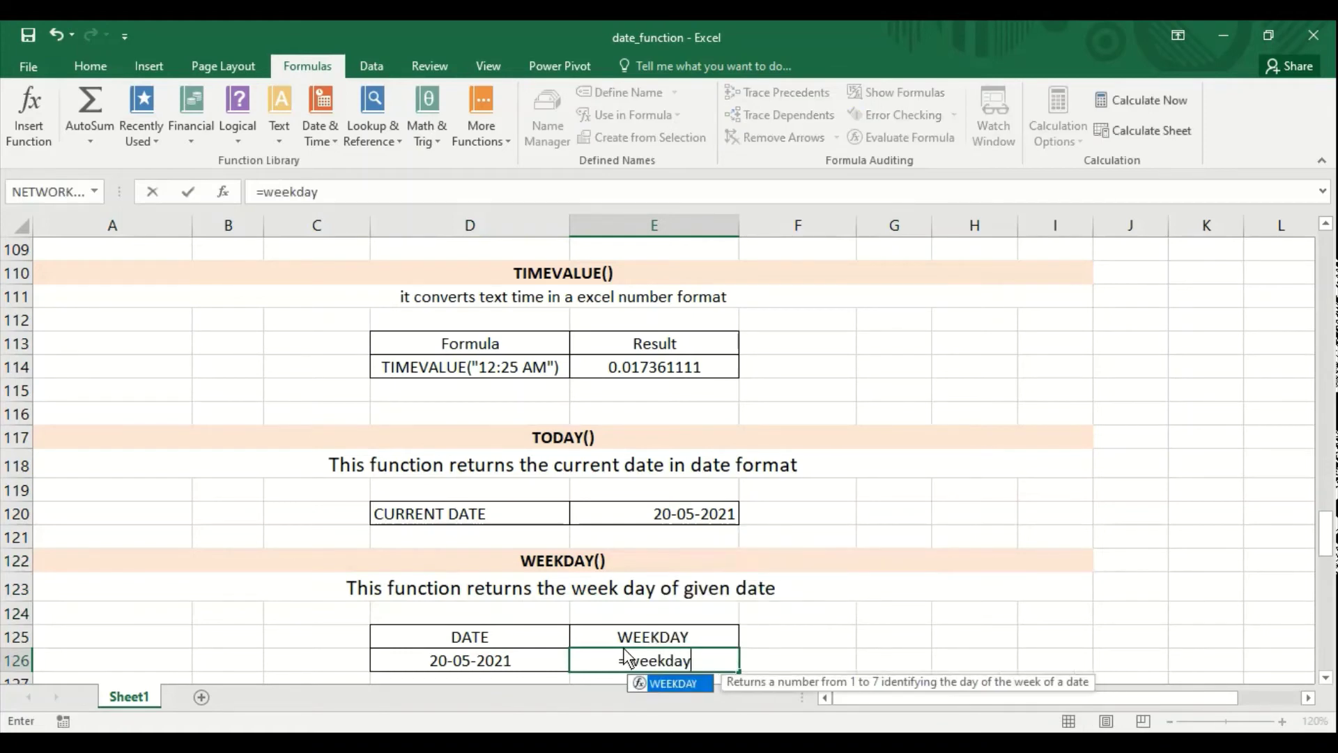
text(()
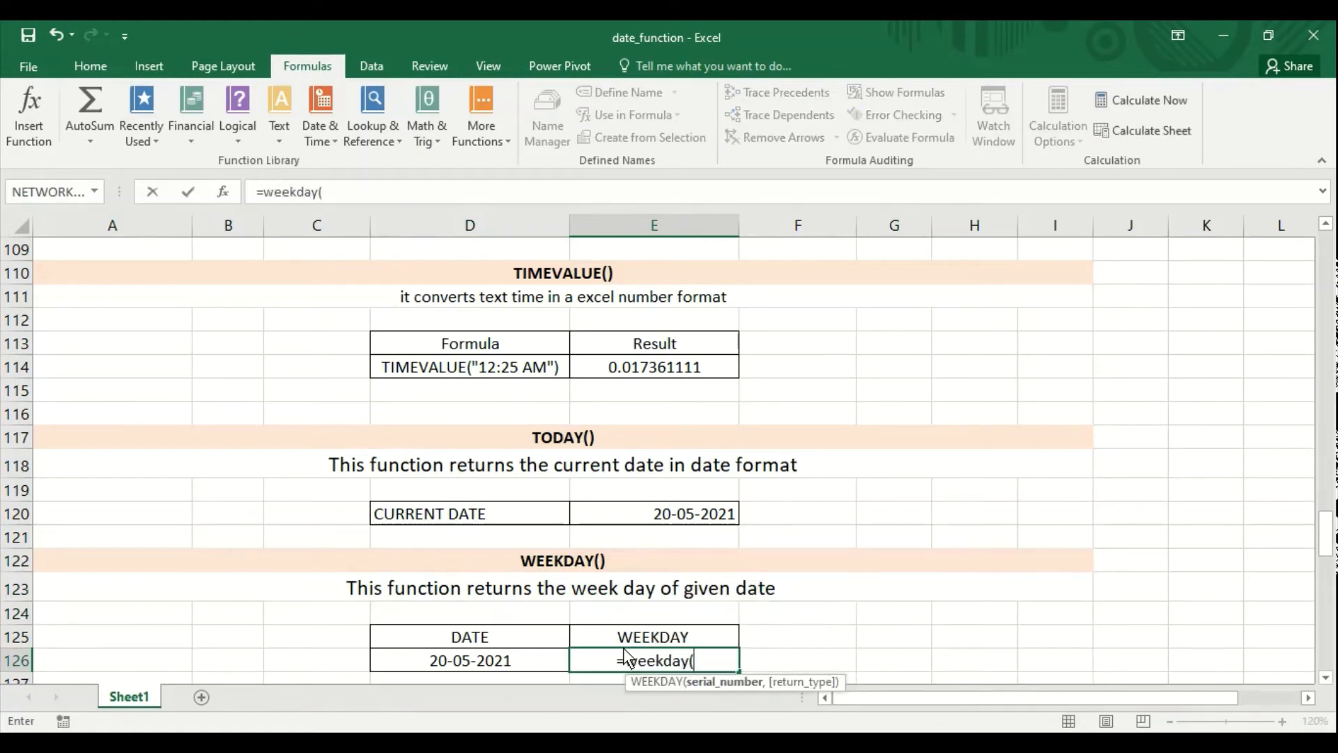
click(518, 666)
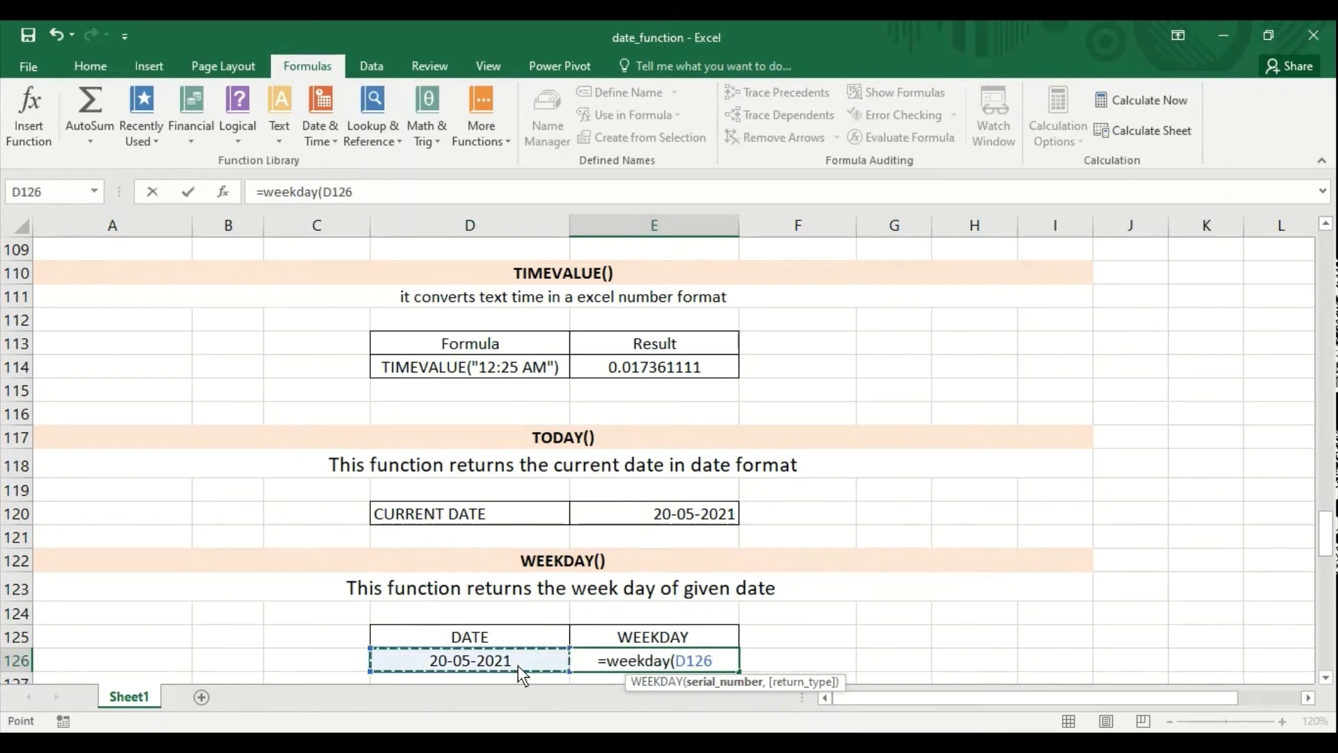
text(,)
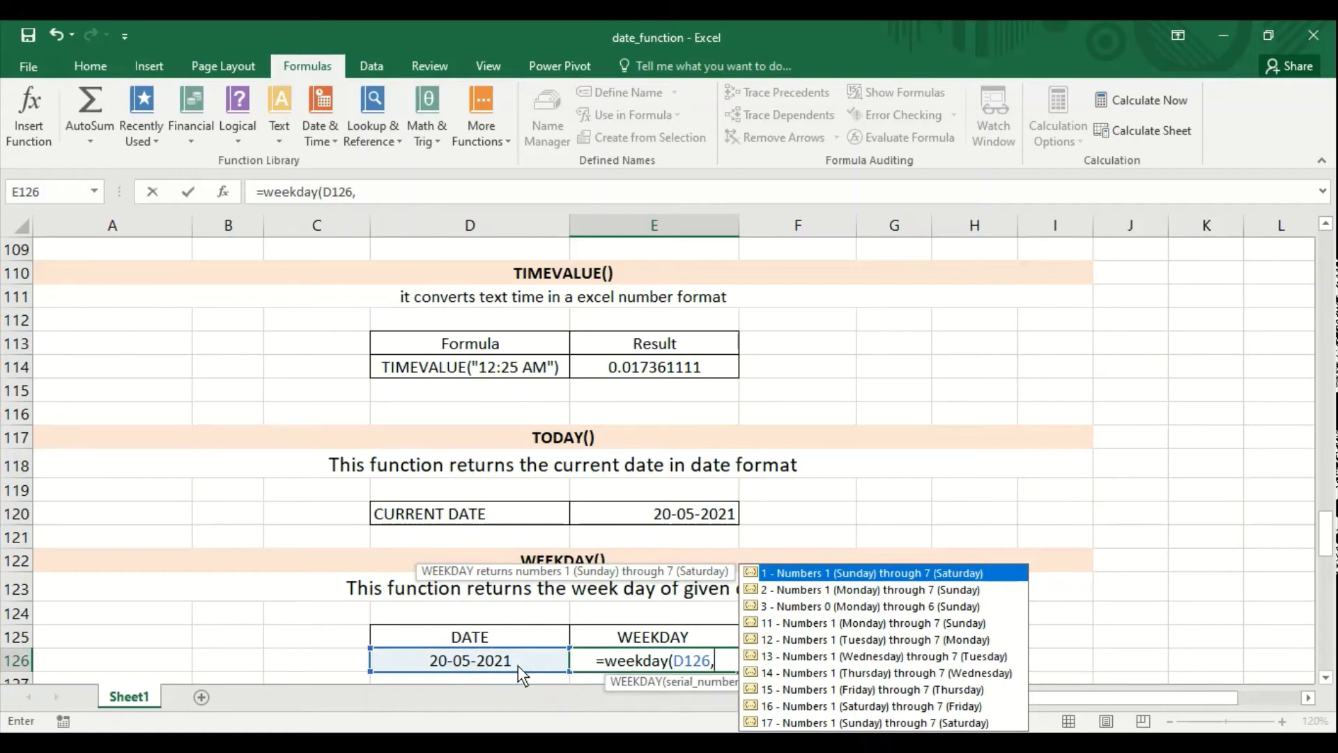
key(Down)
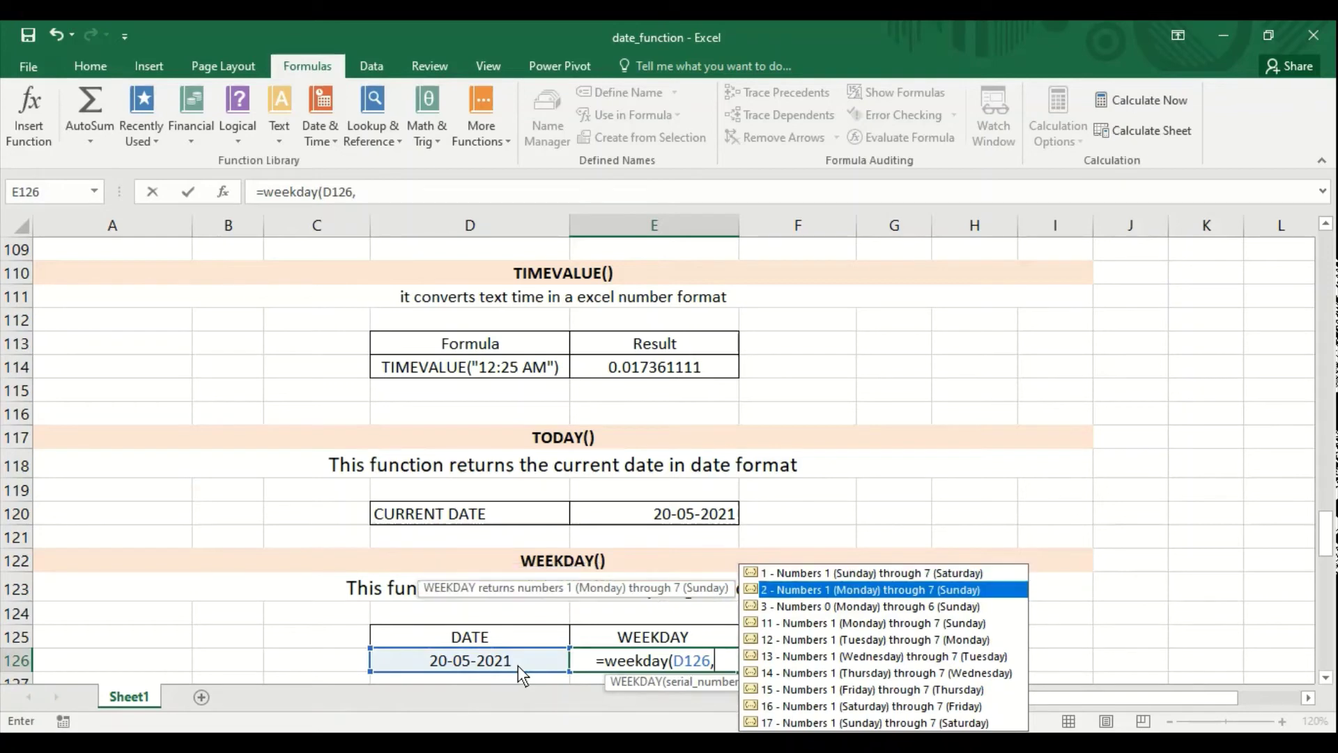
text(2)
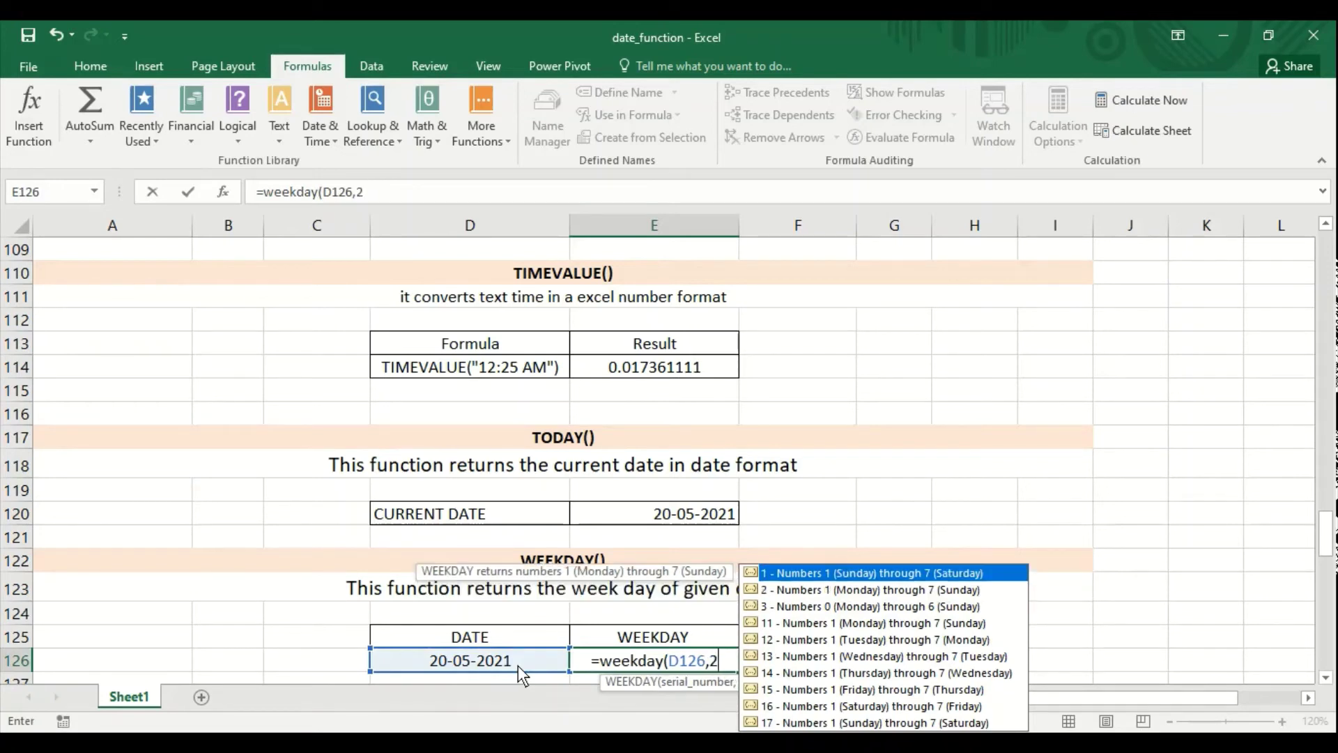
text())
key(Return)
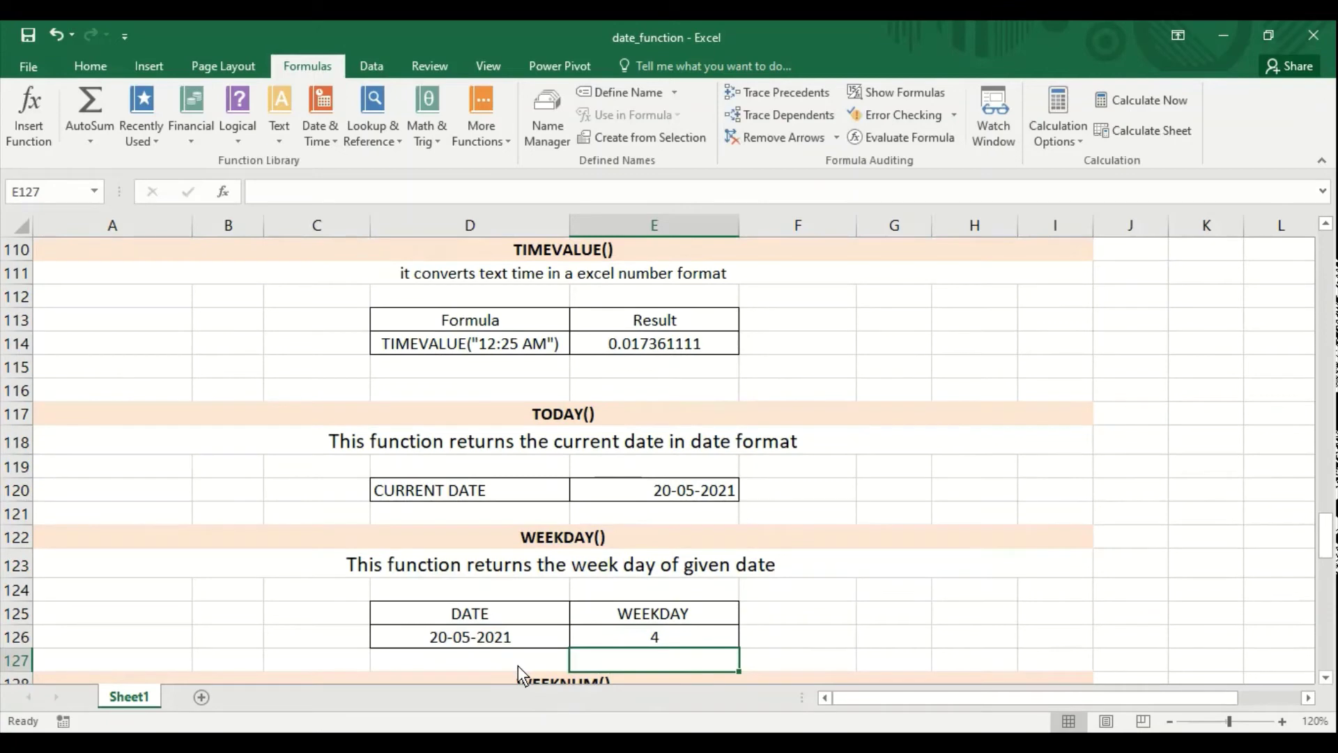
Select the empty WEEKNUMBER result cell E132 beside the date 20-05-2021
click(518, 665)
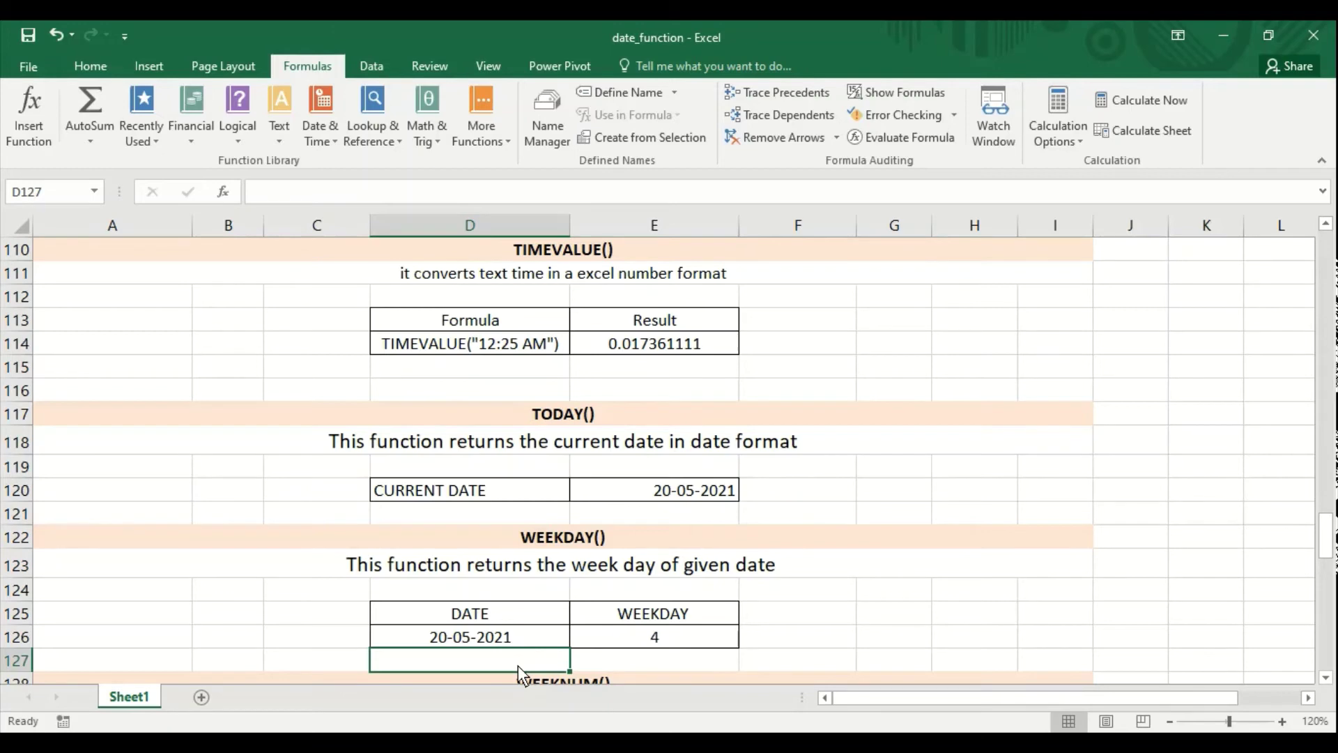
key(Down)
key(Down)
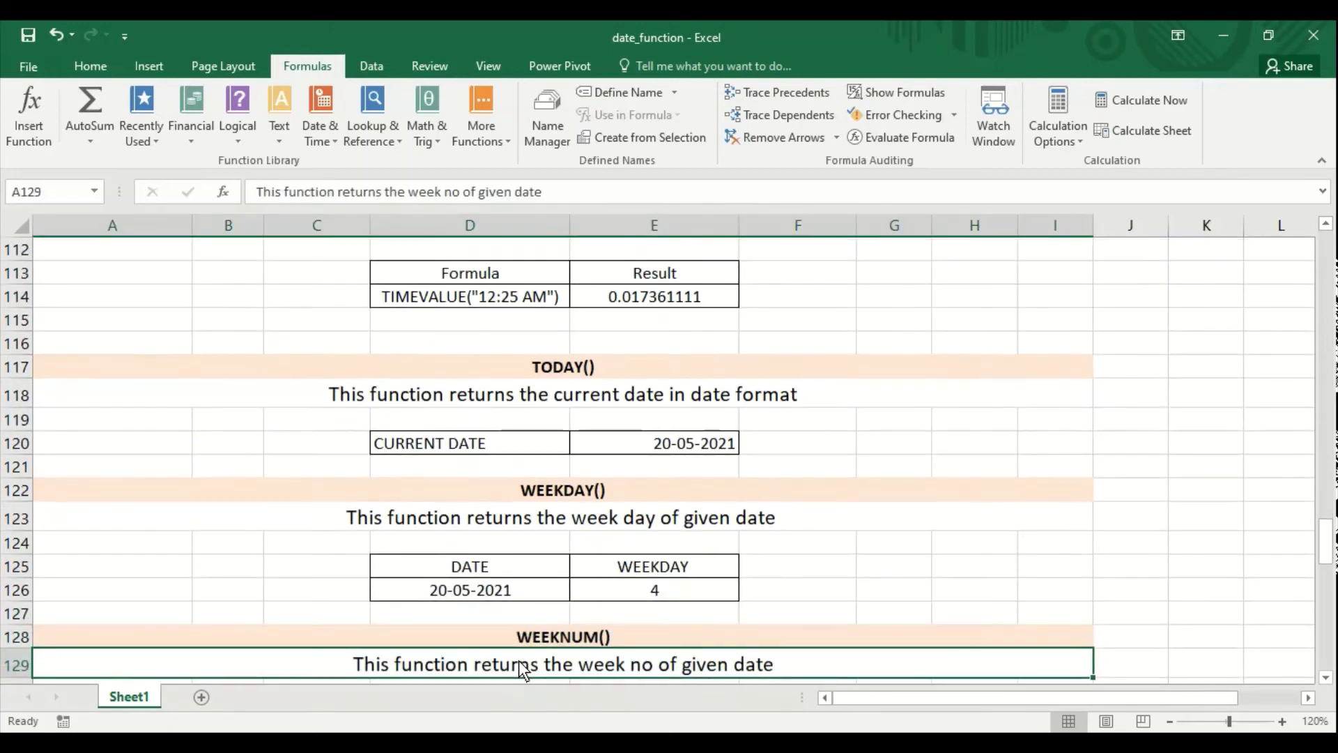
scroll(519, 666, down, 1)
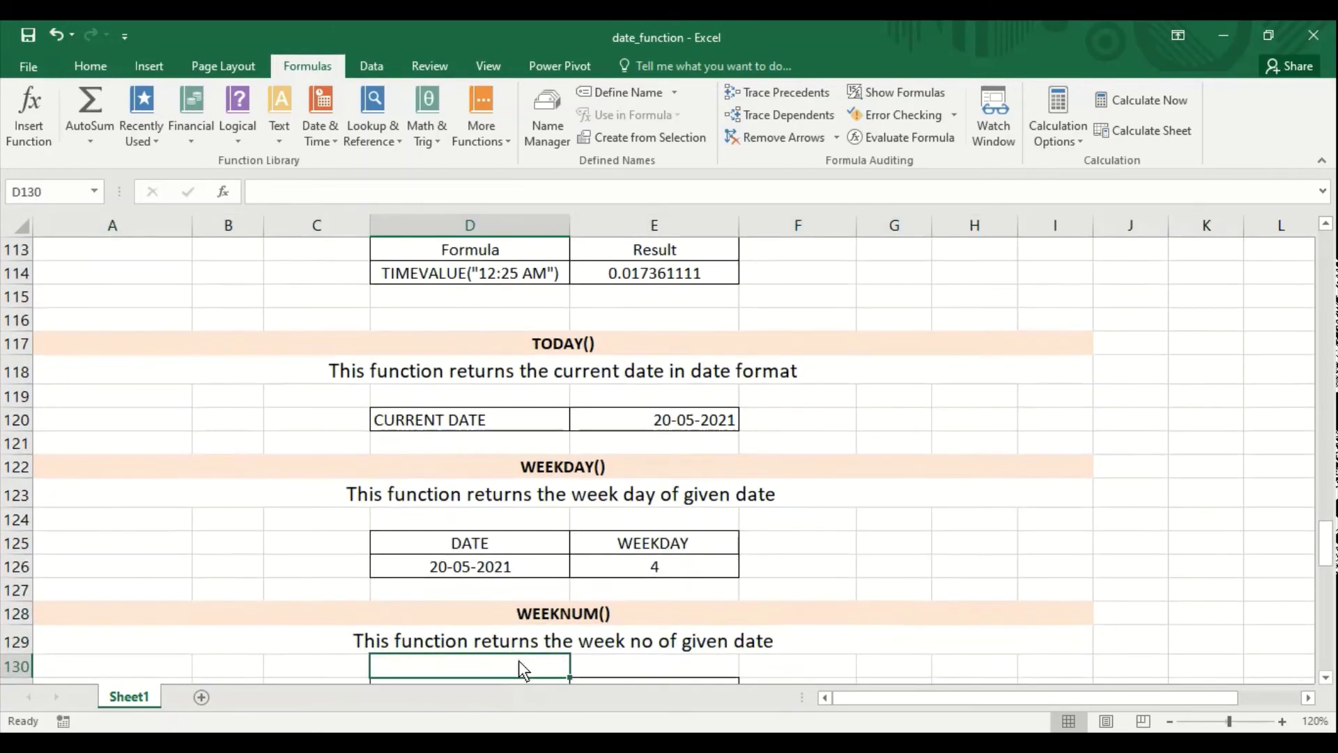
scroll(518, 665, down, 1)
key(Up)
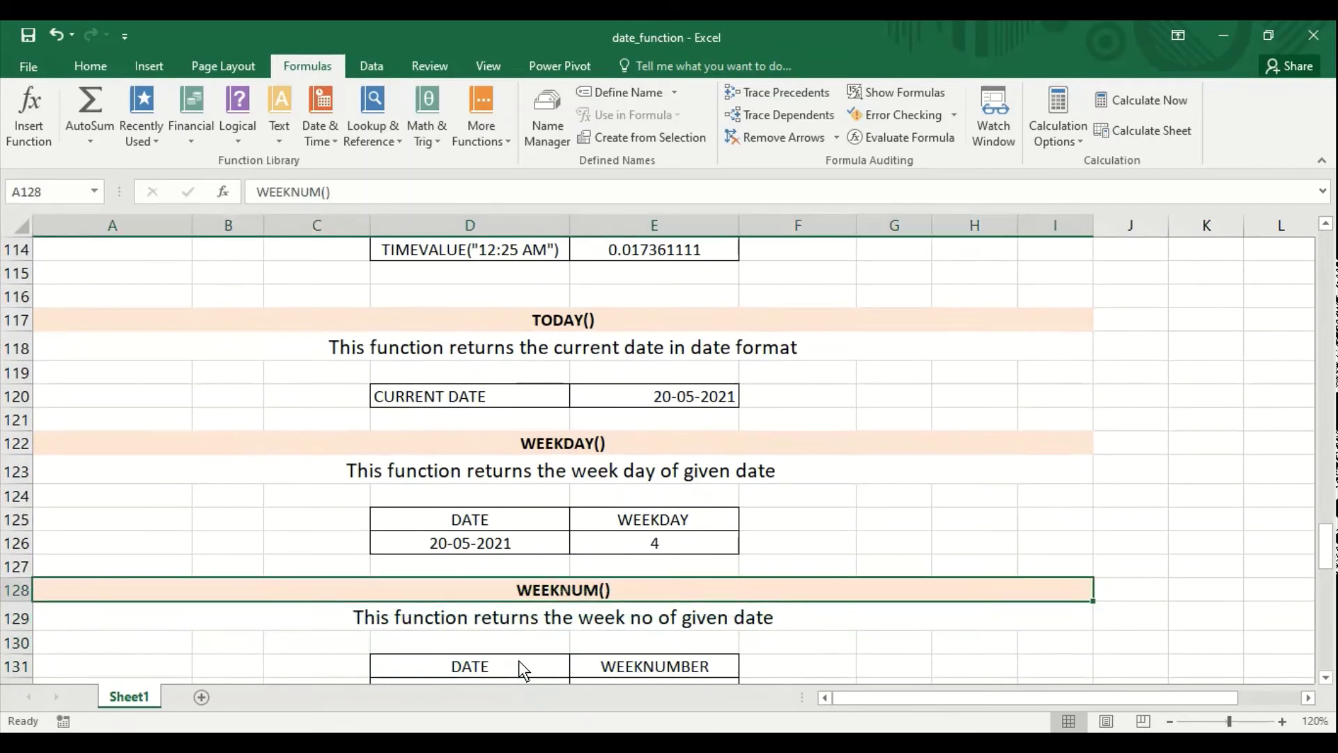
key(Down)
key(Down)
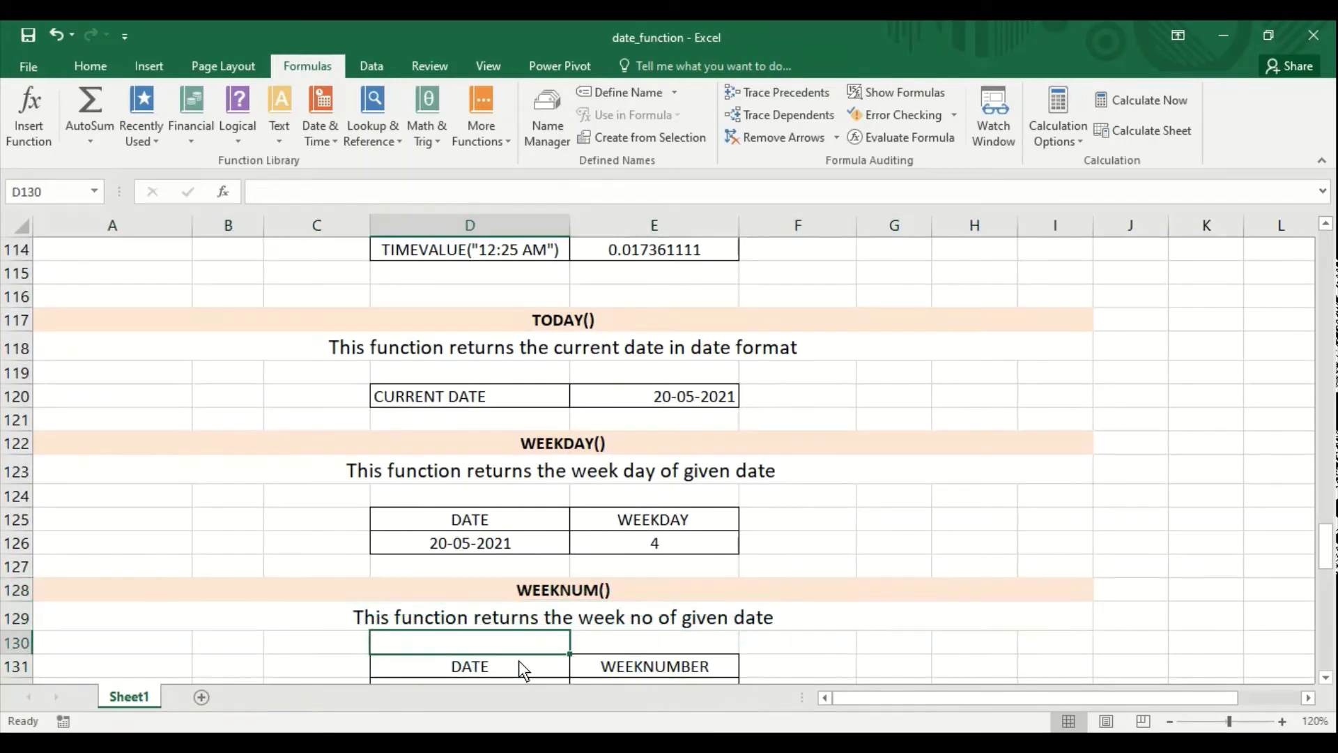
key(Down)
key(Down)
key(Down)
key(Up)
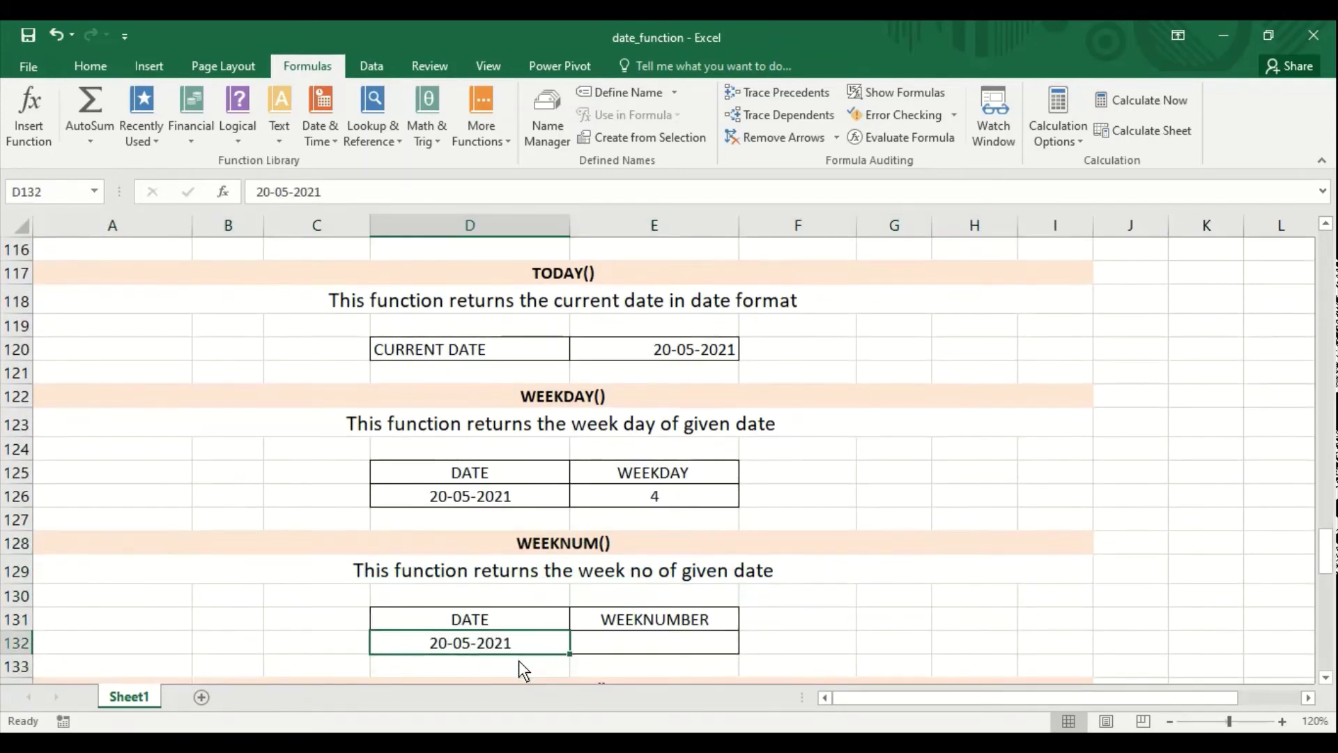
key(Right)
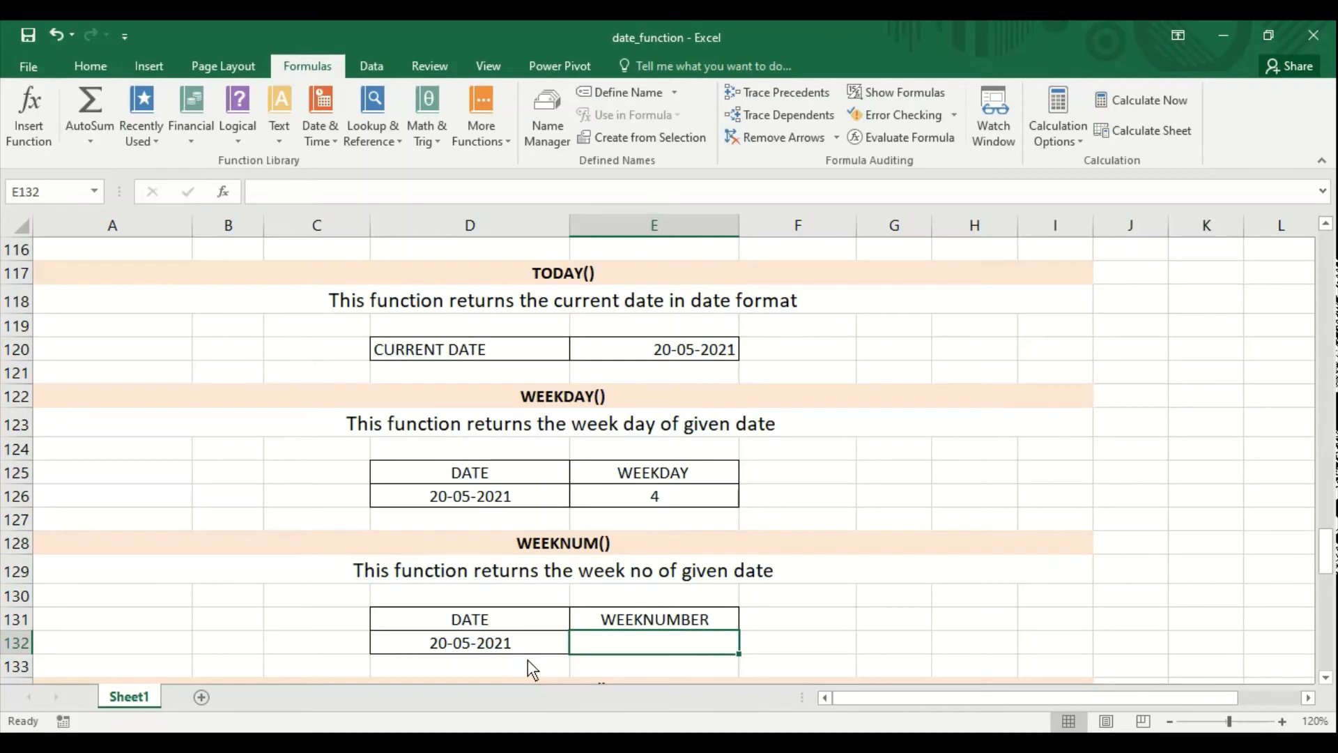
Enter =WEEKNUM(D132) in E132, returning week 21, and scroll to the WORKDAY table
text(=weeknum)
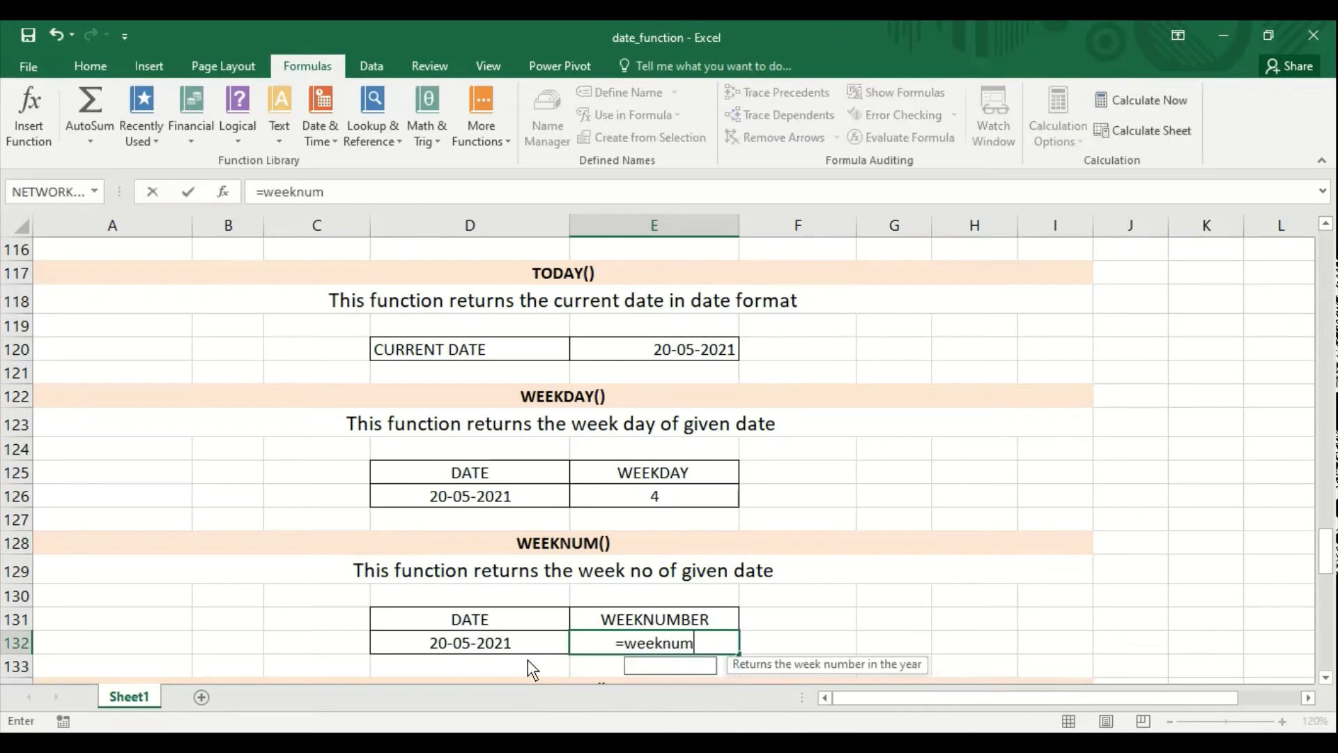
text(()
key(Left)
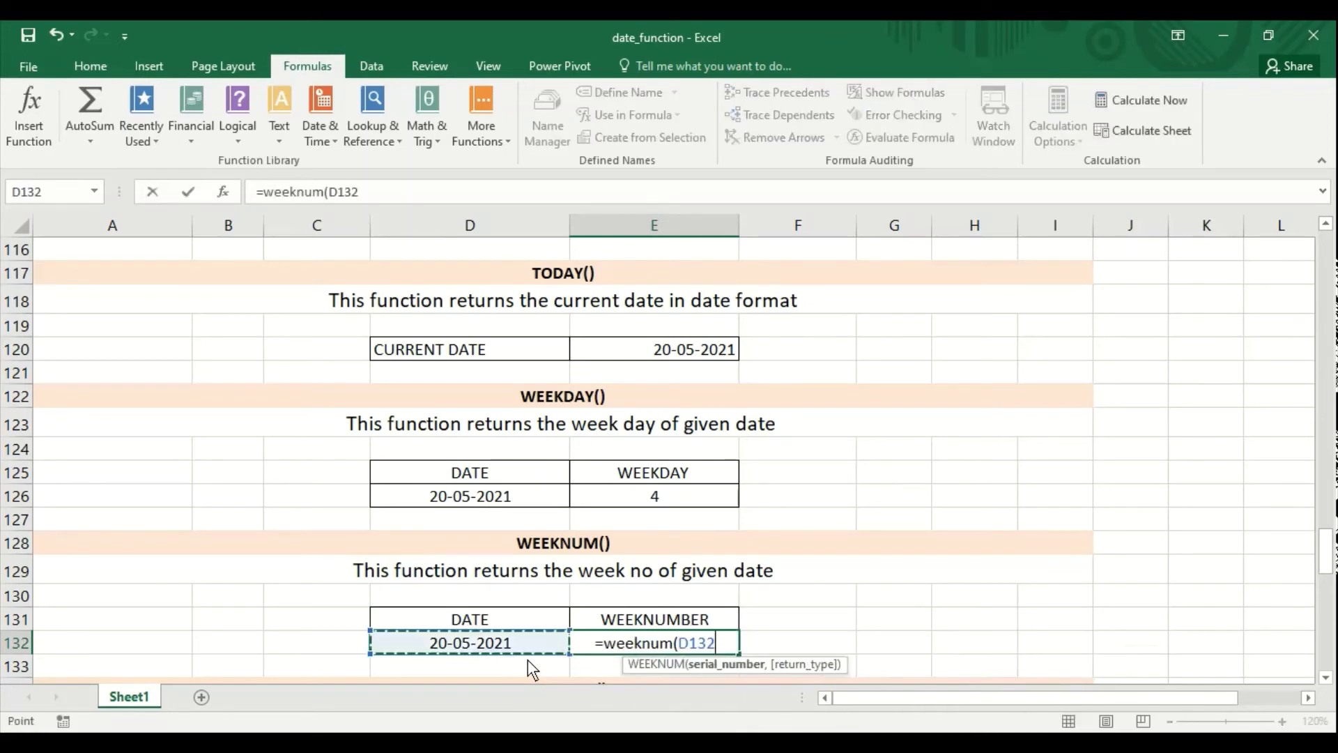
text())
key(Return)
key(Up)
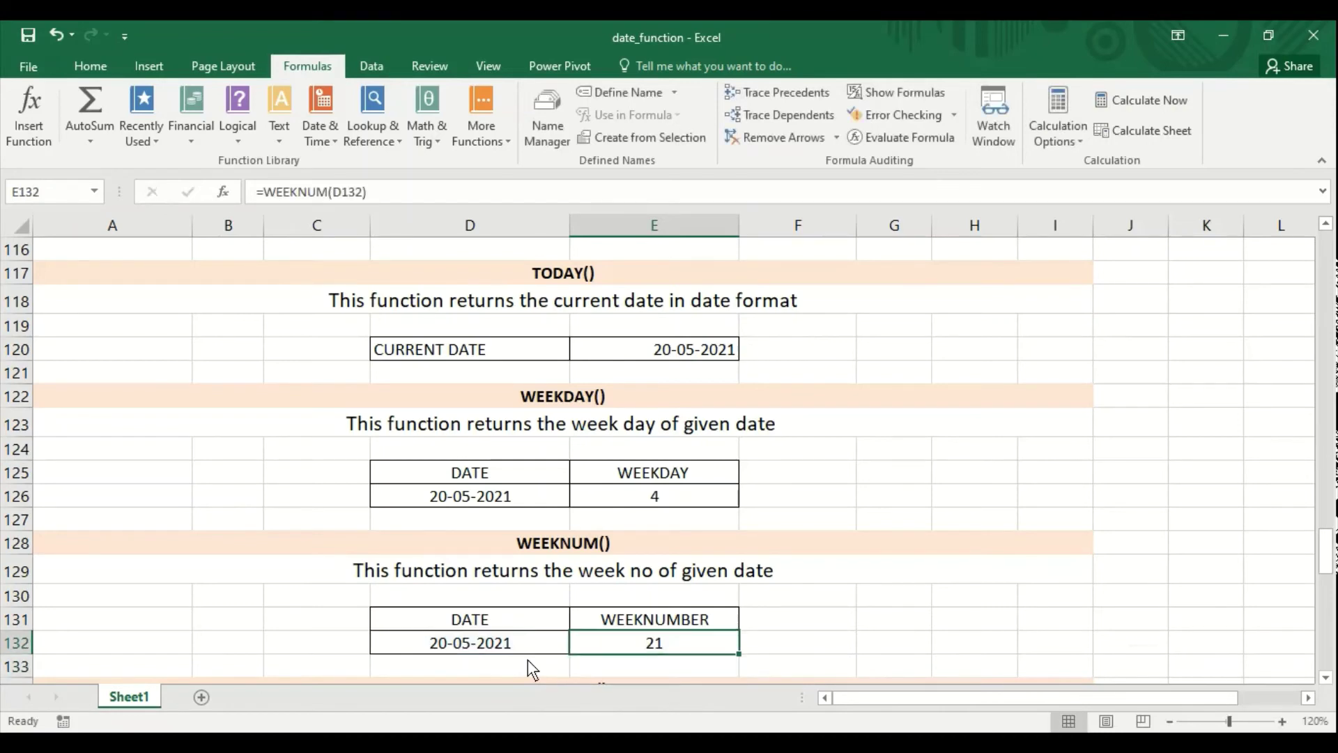
scroll(529, 660, down, 4)
key(Down)
key(Down)
key(Down)
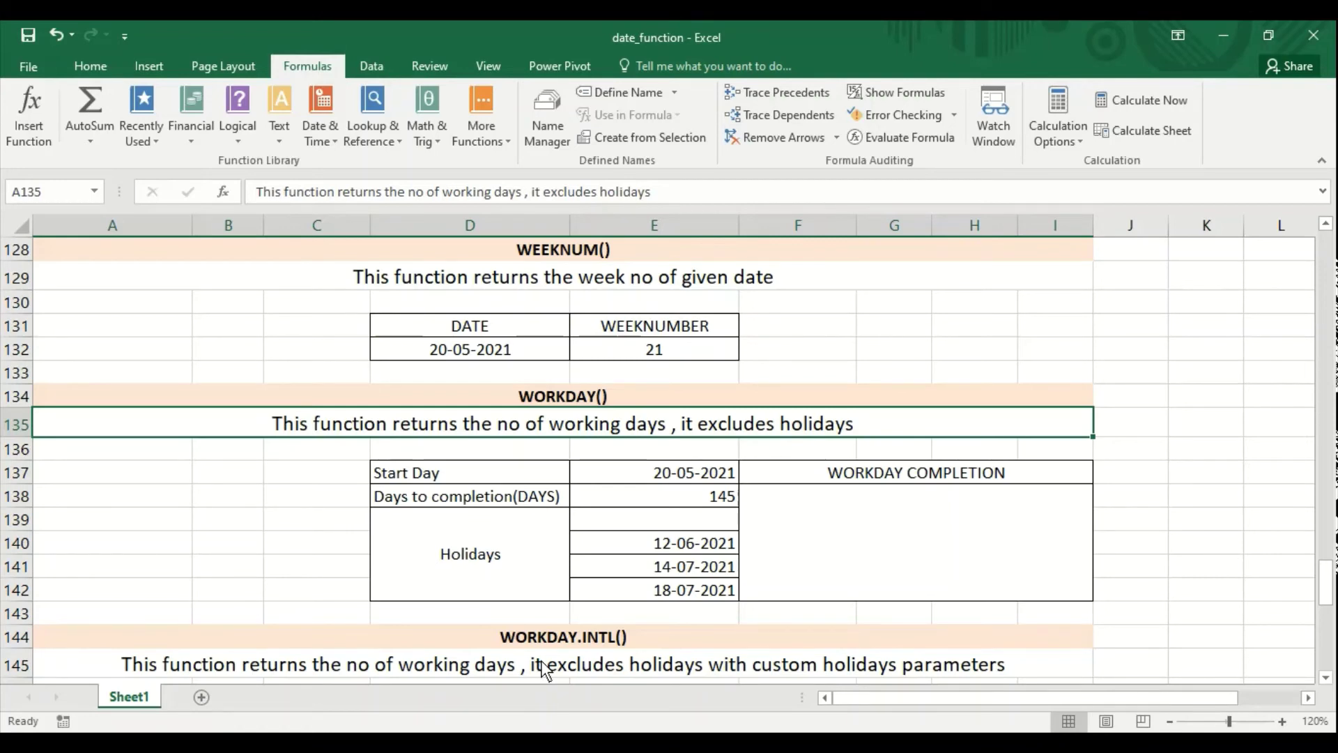
Insert the WORKDAY function into the WORKDAY COMPLETION cell F138
click(649, 476)
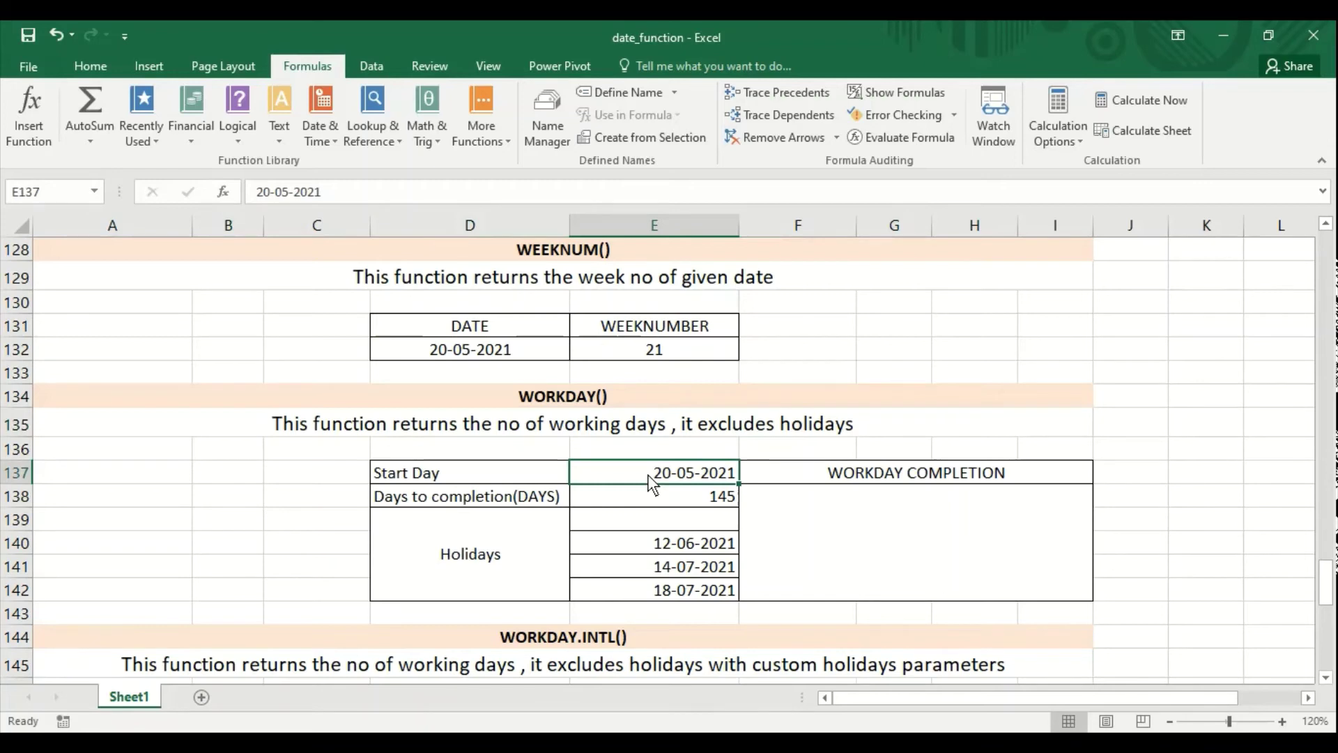
click(697, 498)
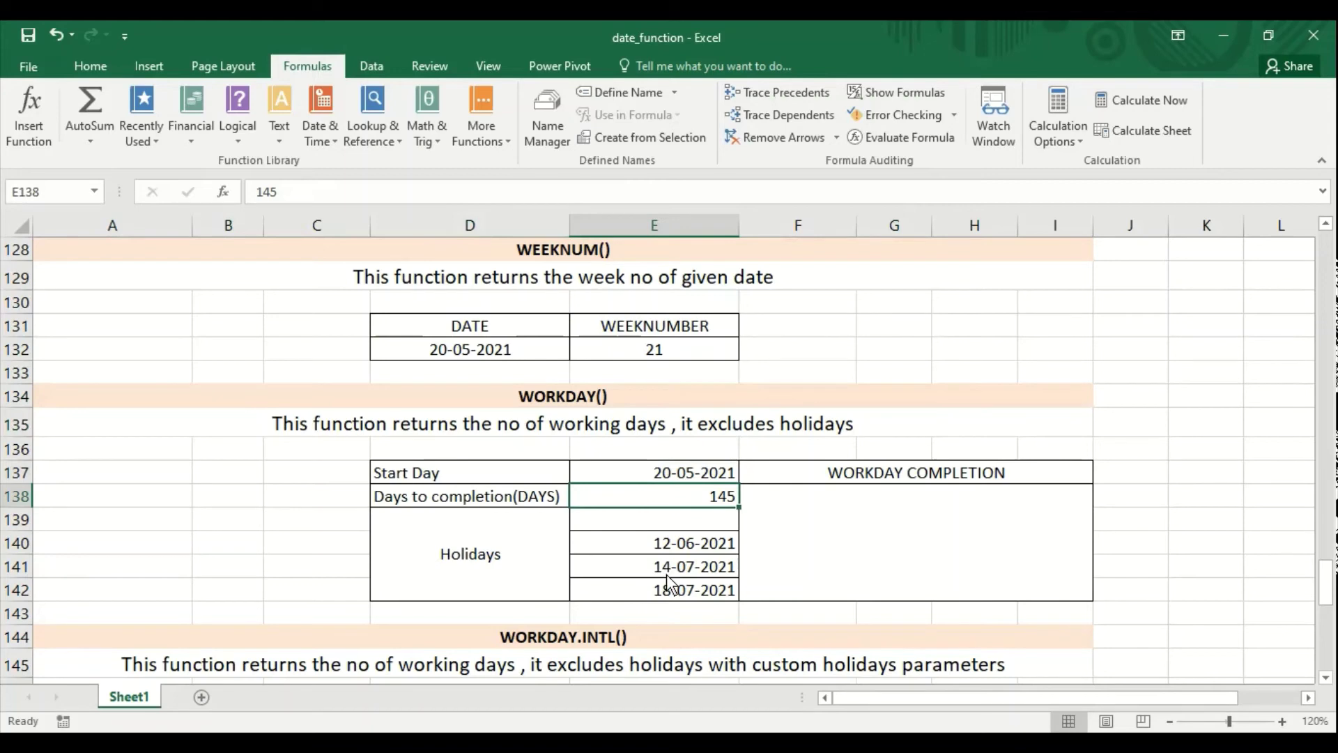
click(906, 539)
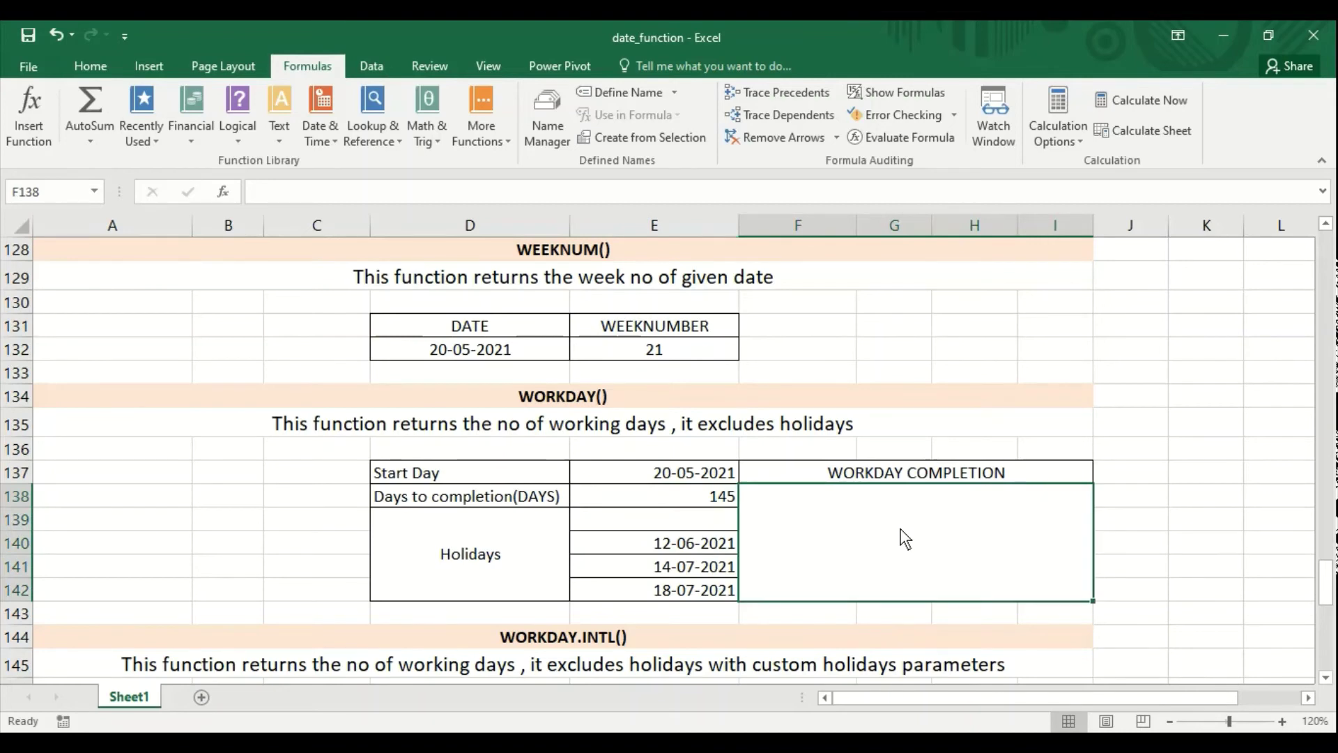
click(320, 138)
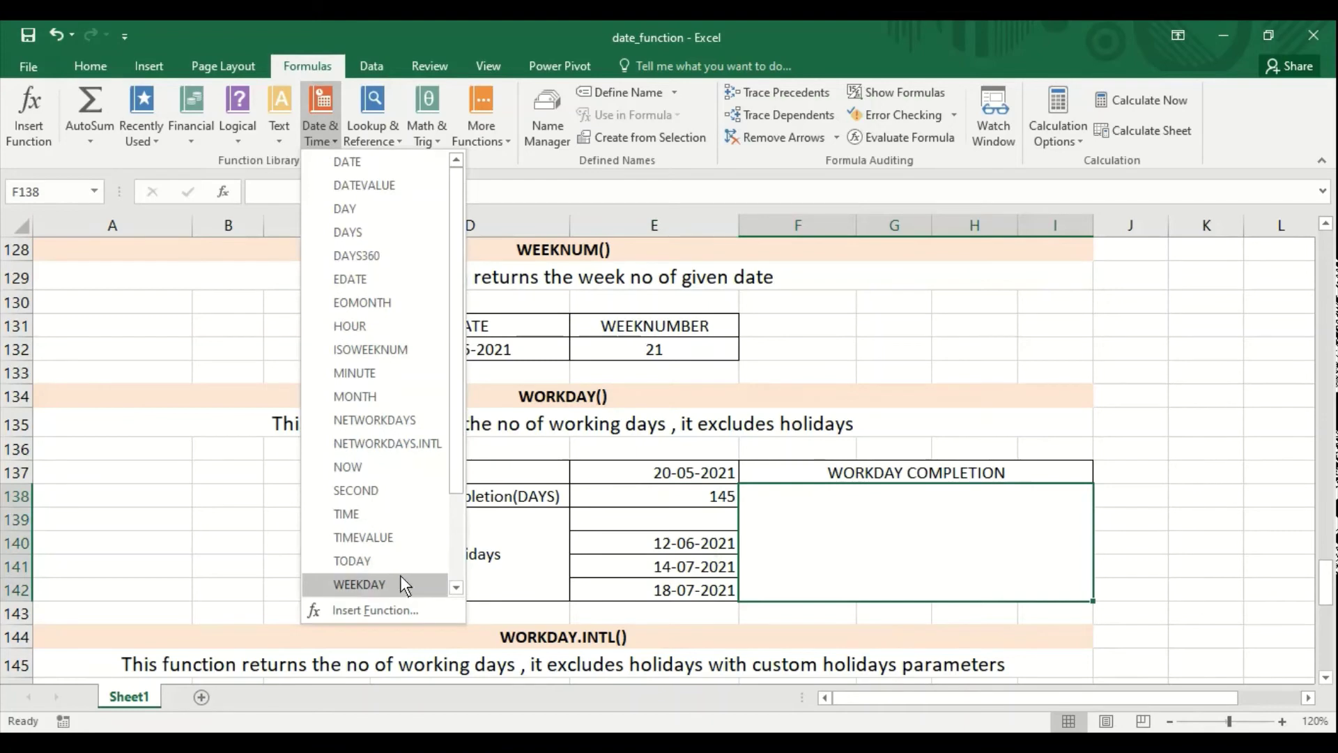
drag(456, 485, 456, 534)
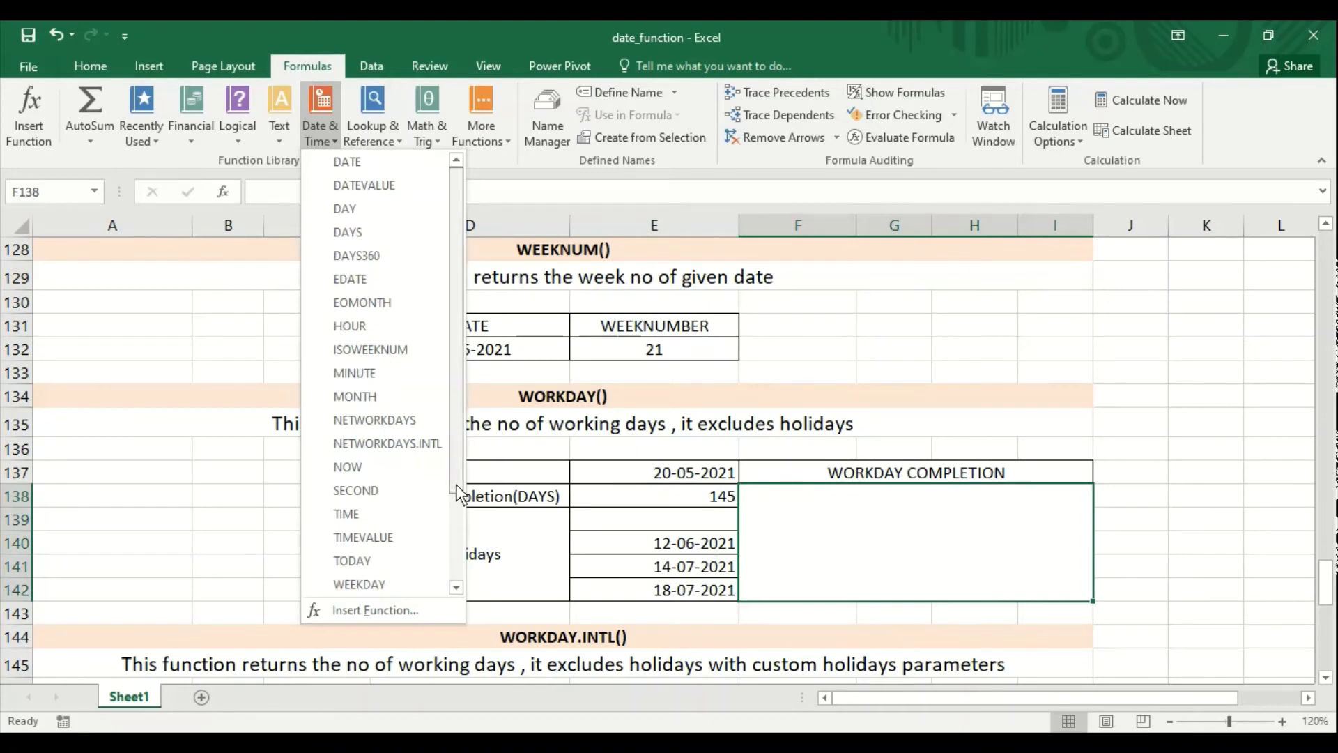
click(398, 566)
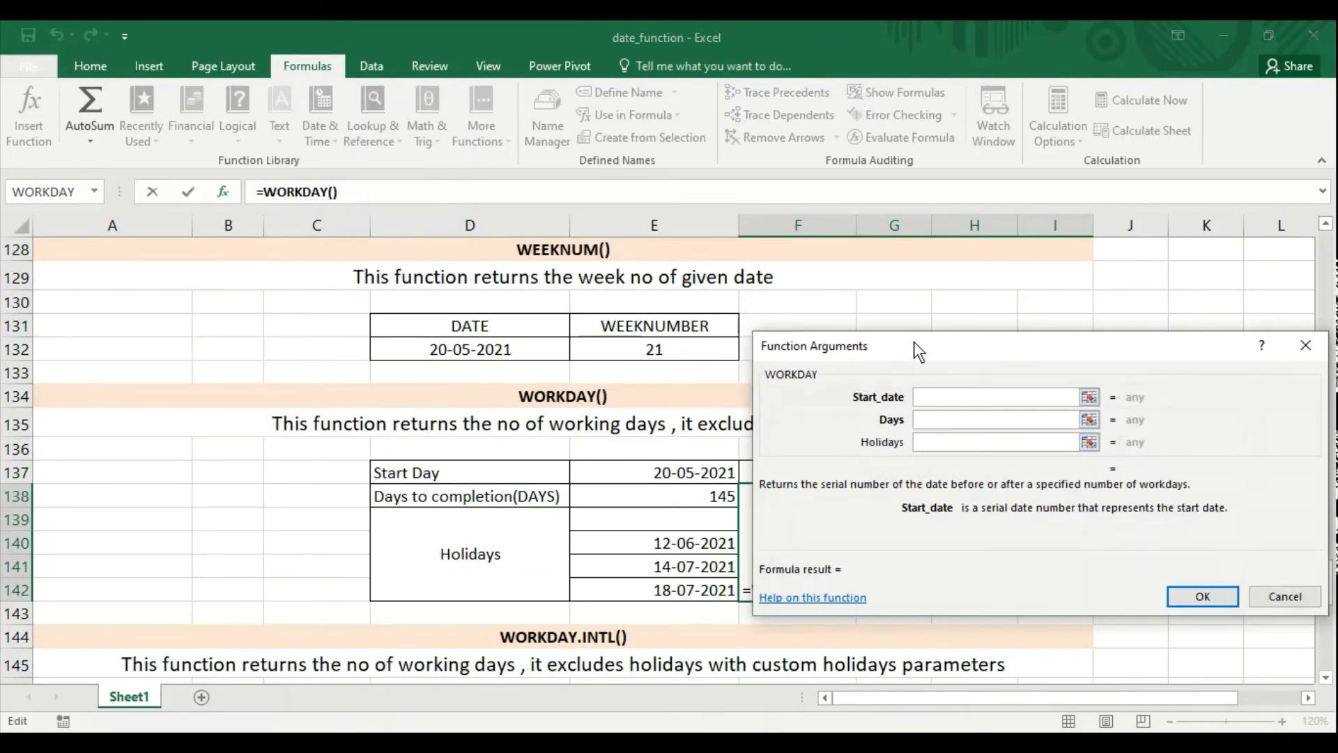
Set the WORKDAY Start_date to E137 and Days to E138, then confirm
drag(914, 342, 978, 346)
click(693, 471)
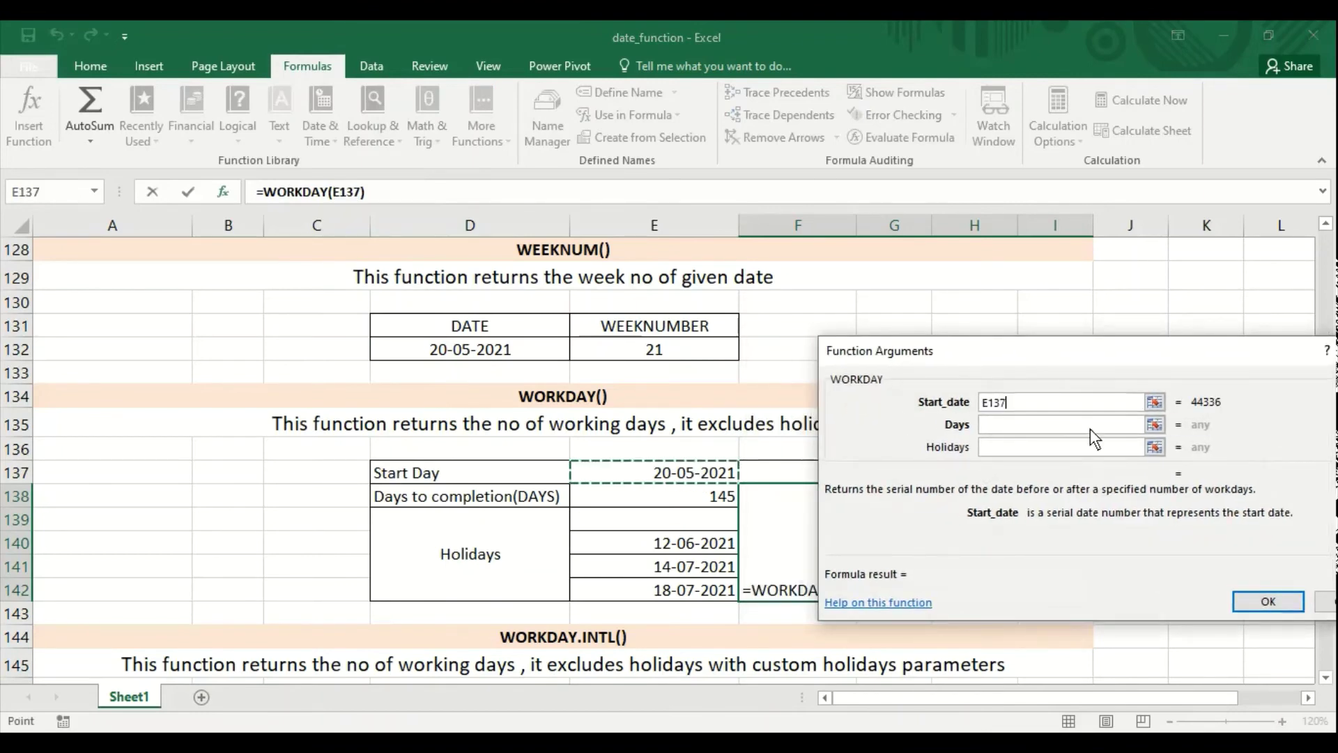
click(1085, 425)
click(714, 505)
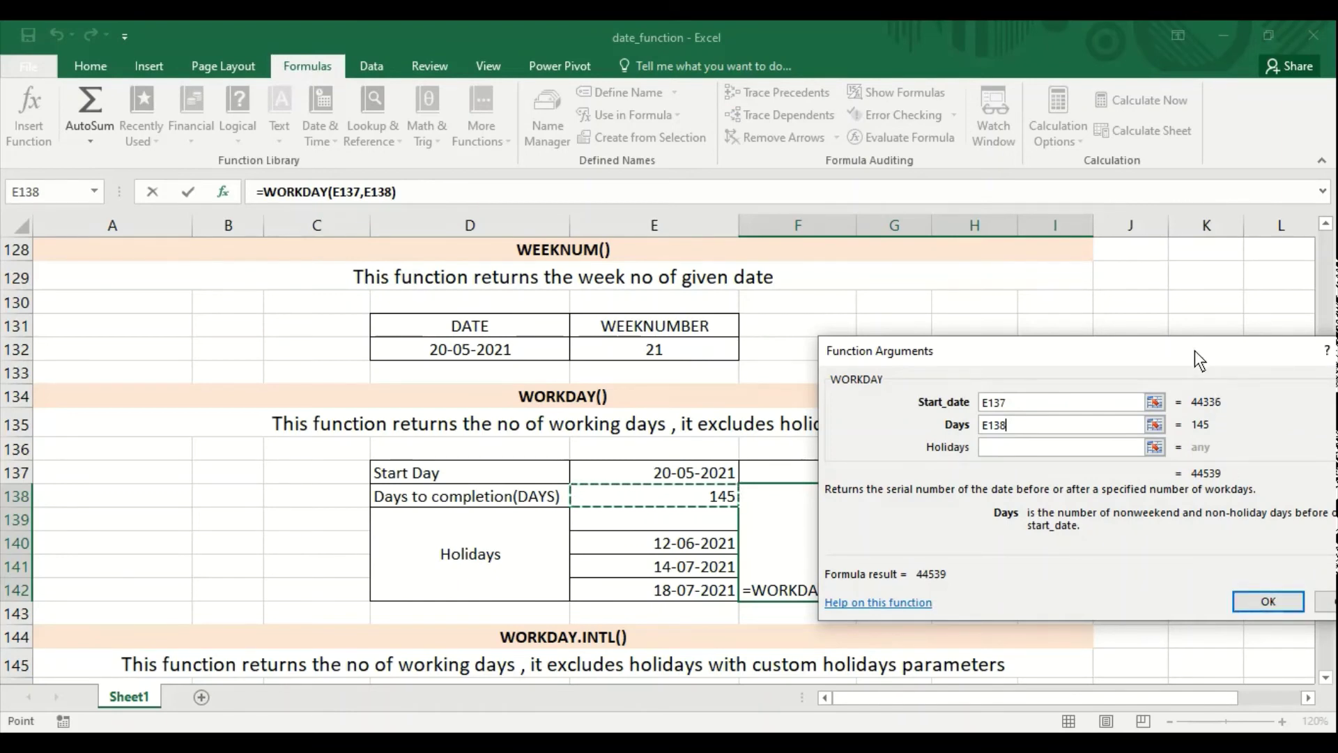
drag(1194, 350, 1142, 354)
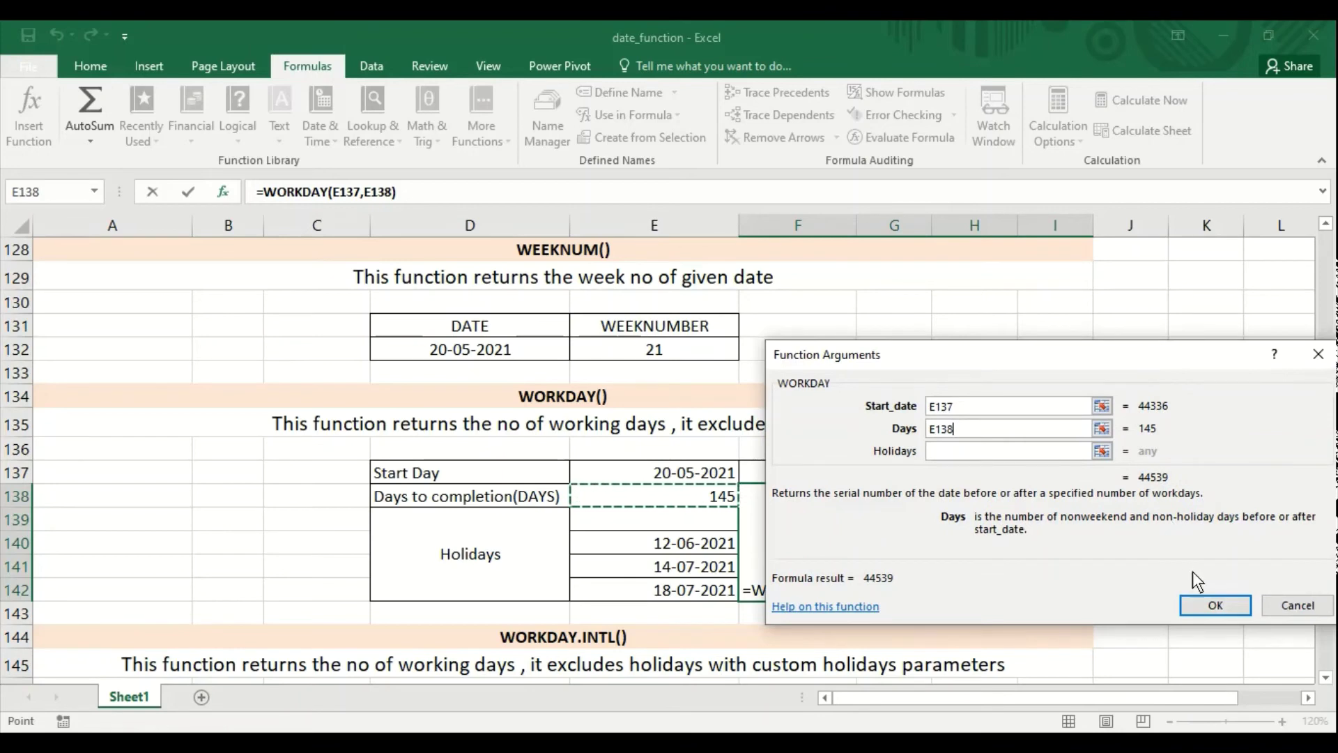
click(1214, 605)
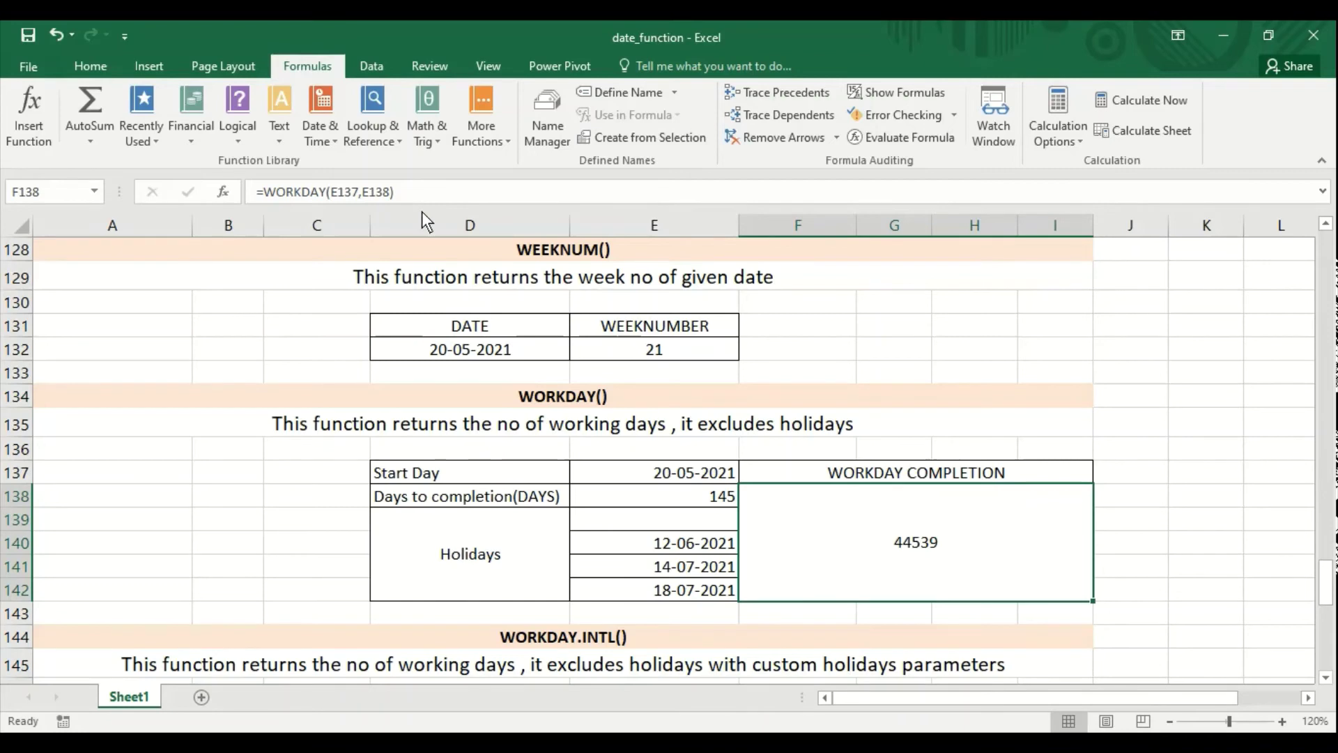
Add holidays E140:E142 to make =WORKDAY(E137,E138,E140:E142), returning 44540
click(391, 191)
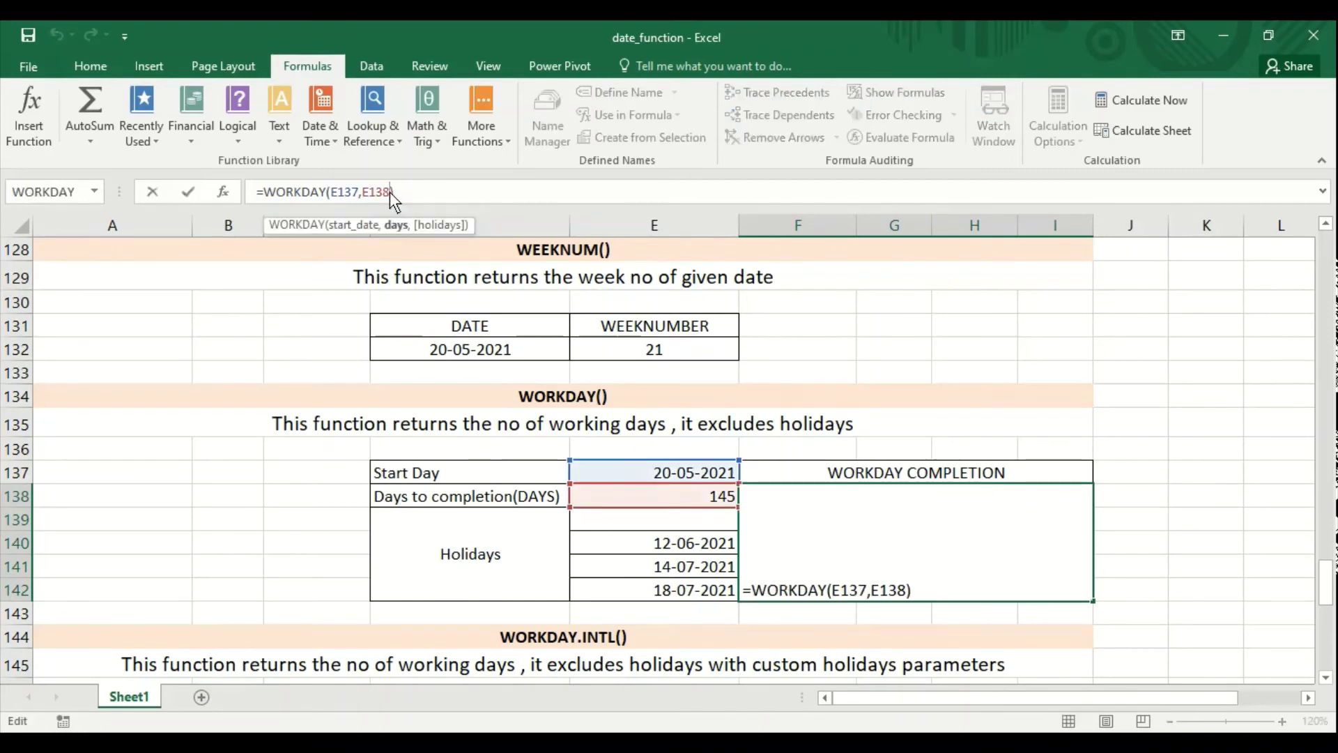
text(,)
drag(613, 543, 618, 585)
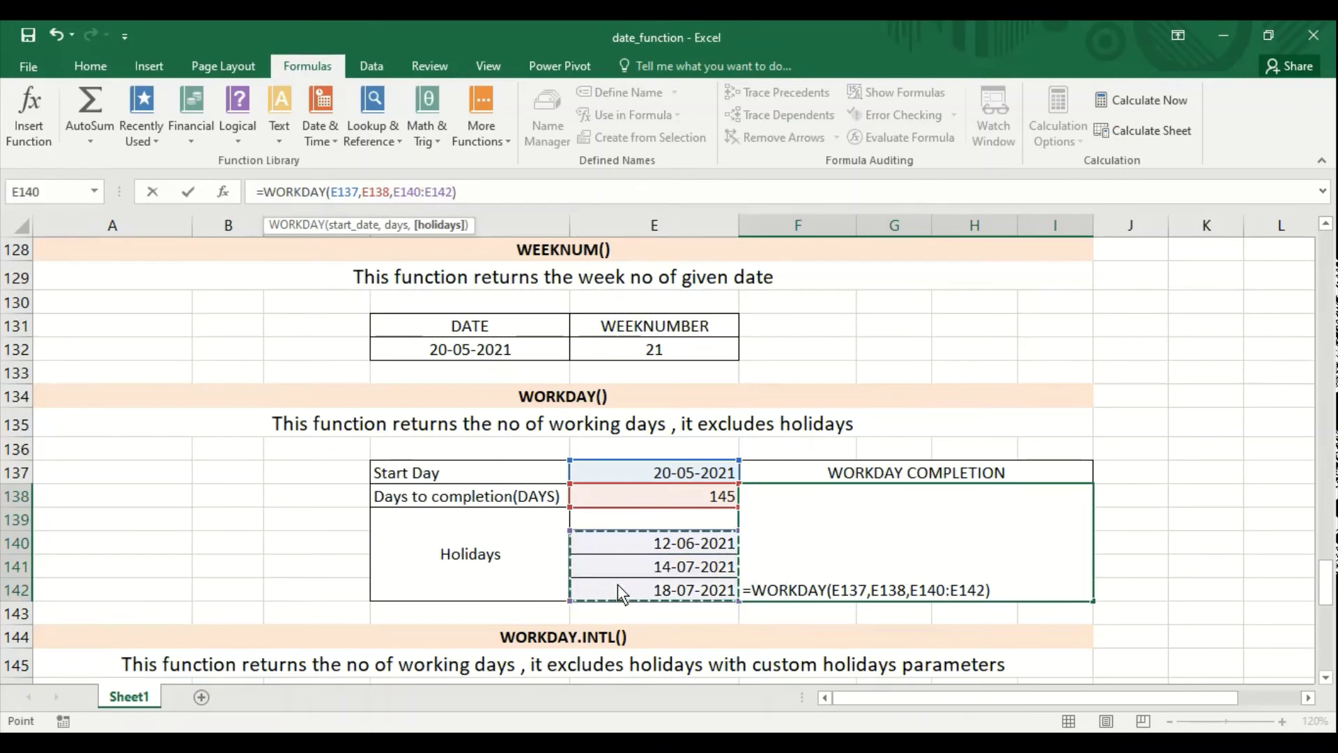
key(Return)
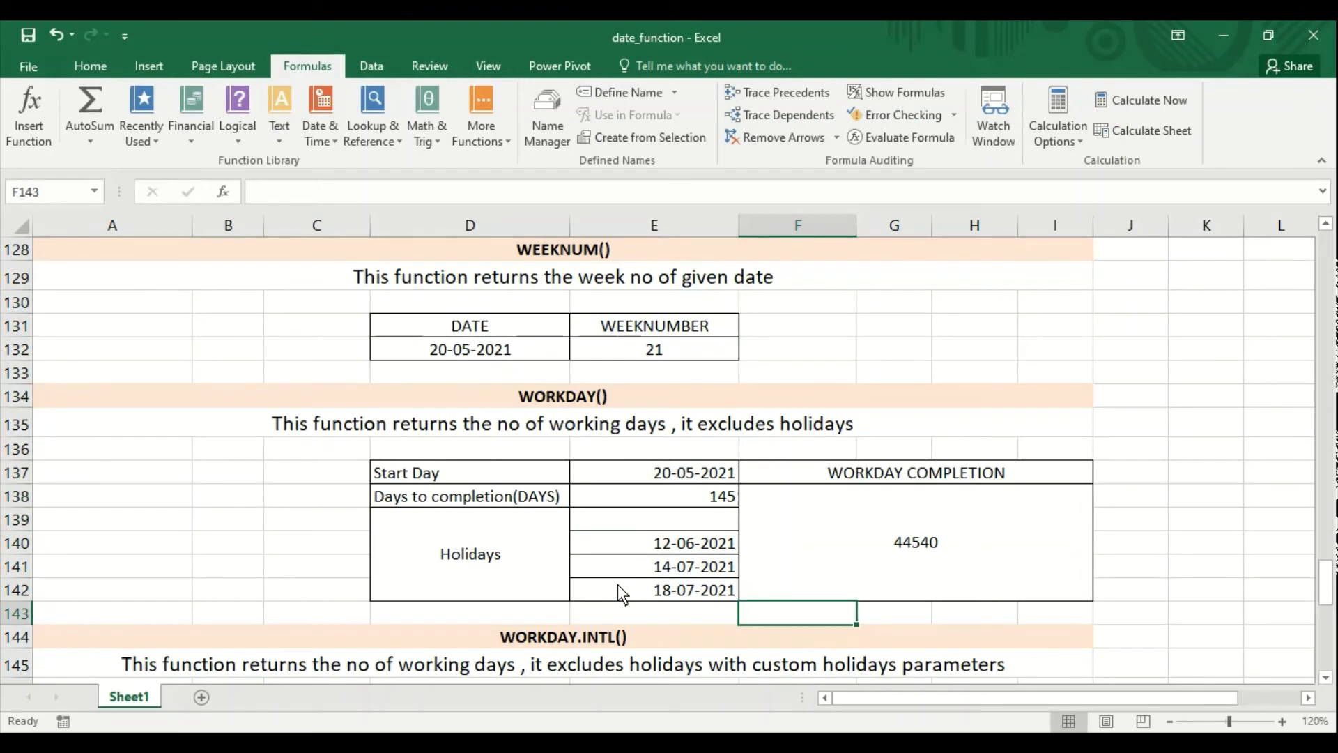
Format F138 as Short Date, showing 10-12-2021, then clear the cell
click(901, 559)
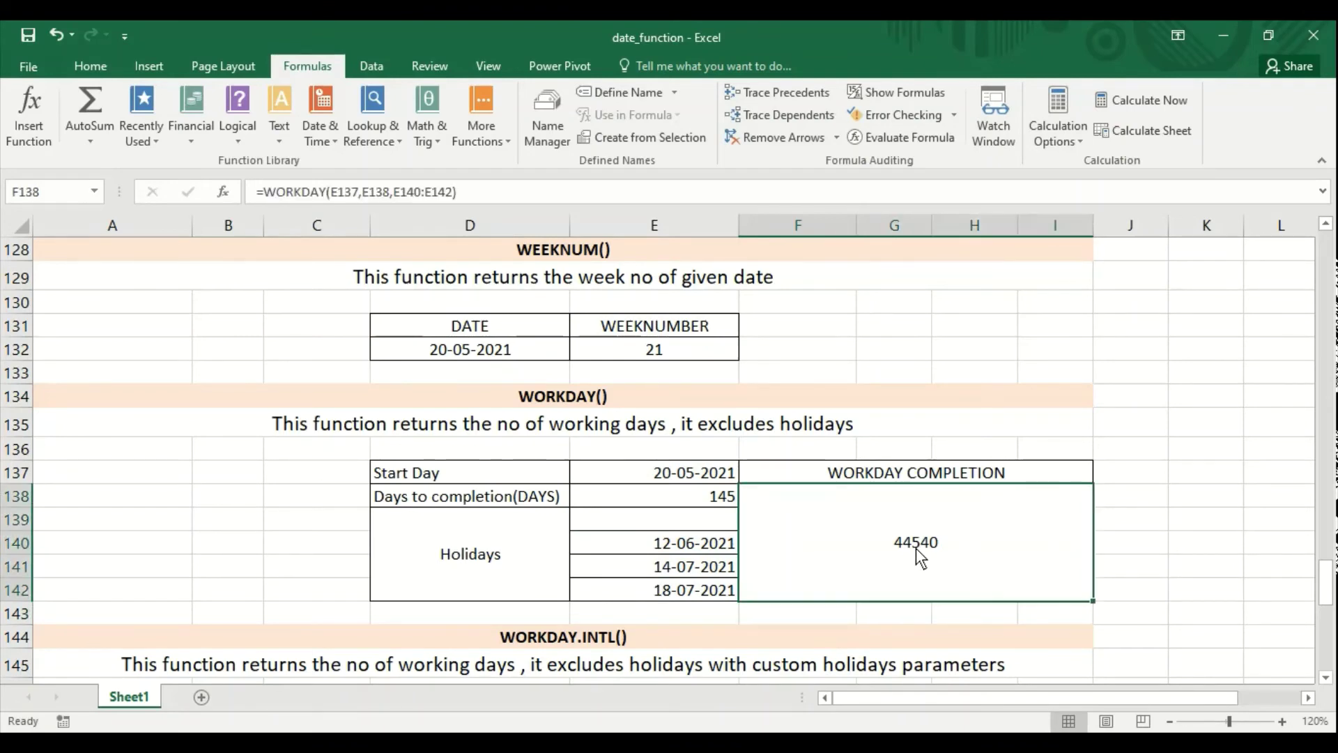
click(90, 67)
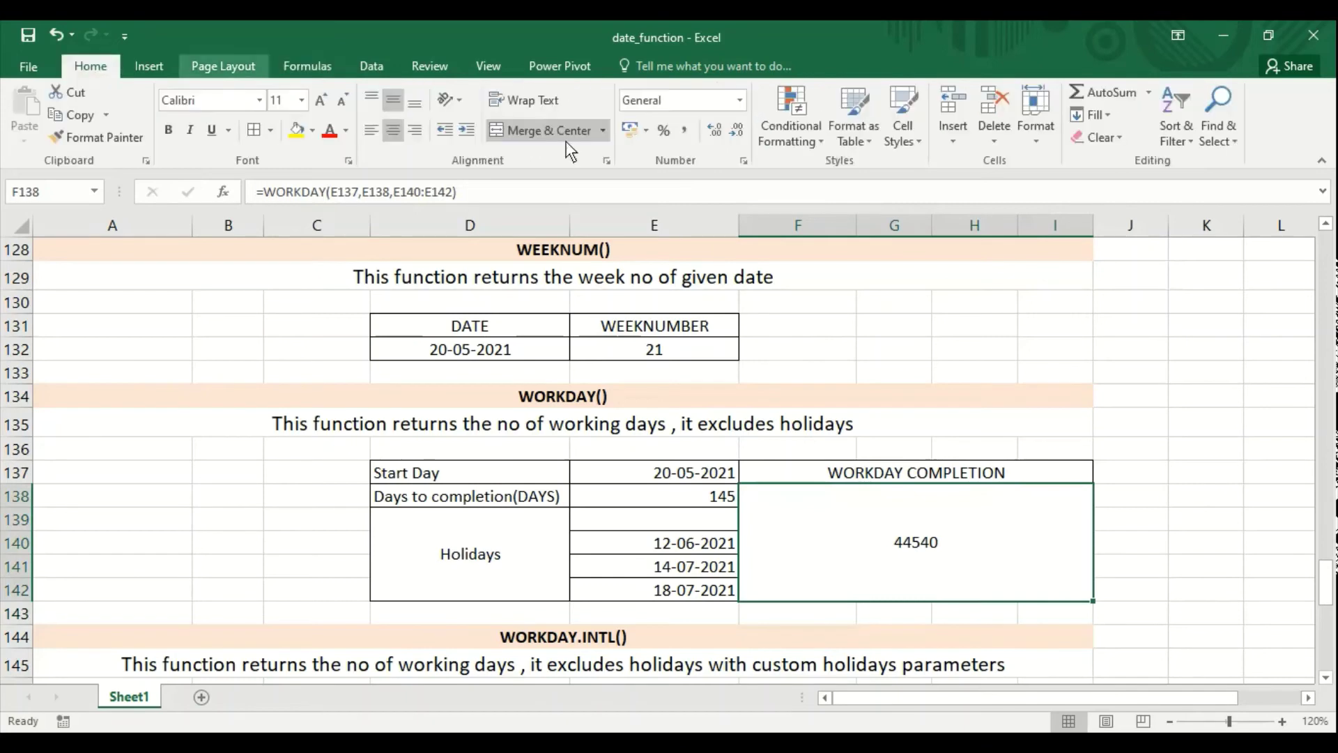
click(739, 101)
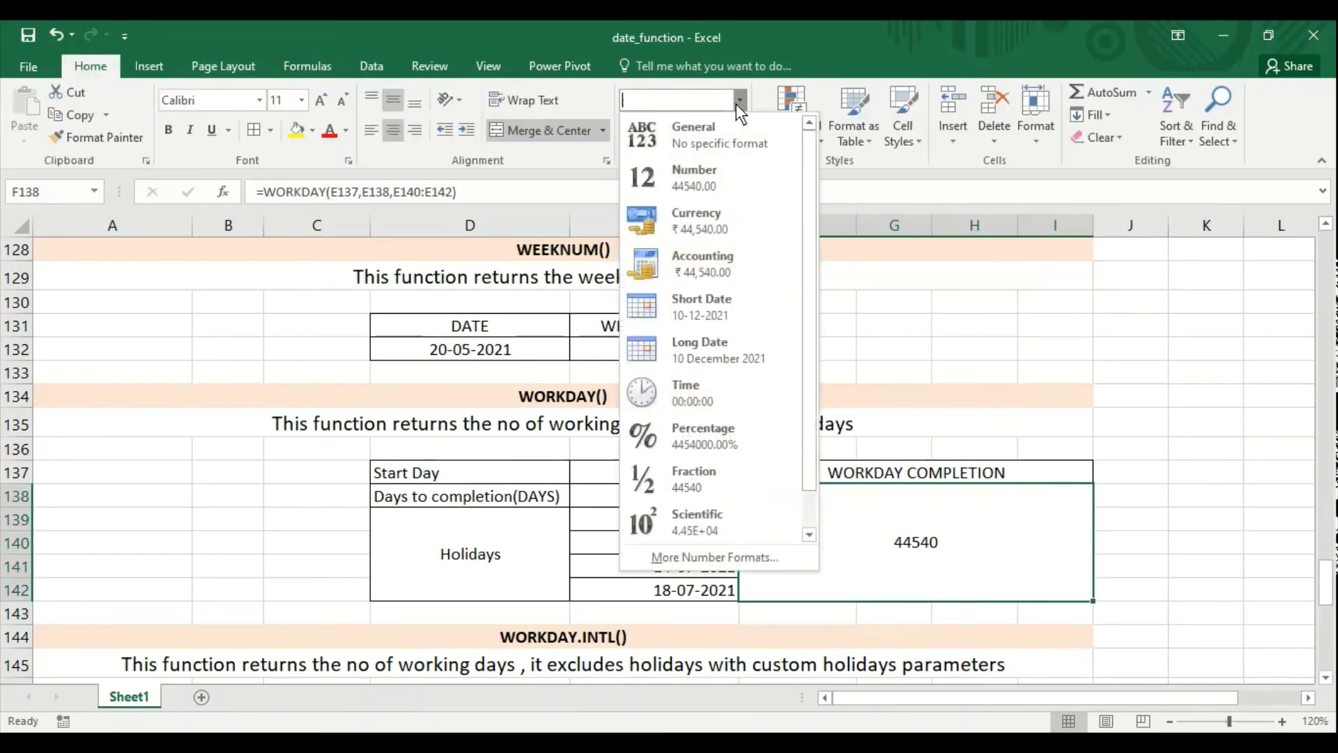
click(712, 320)
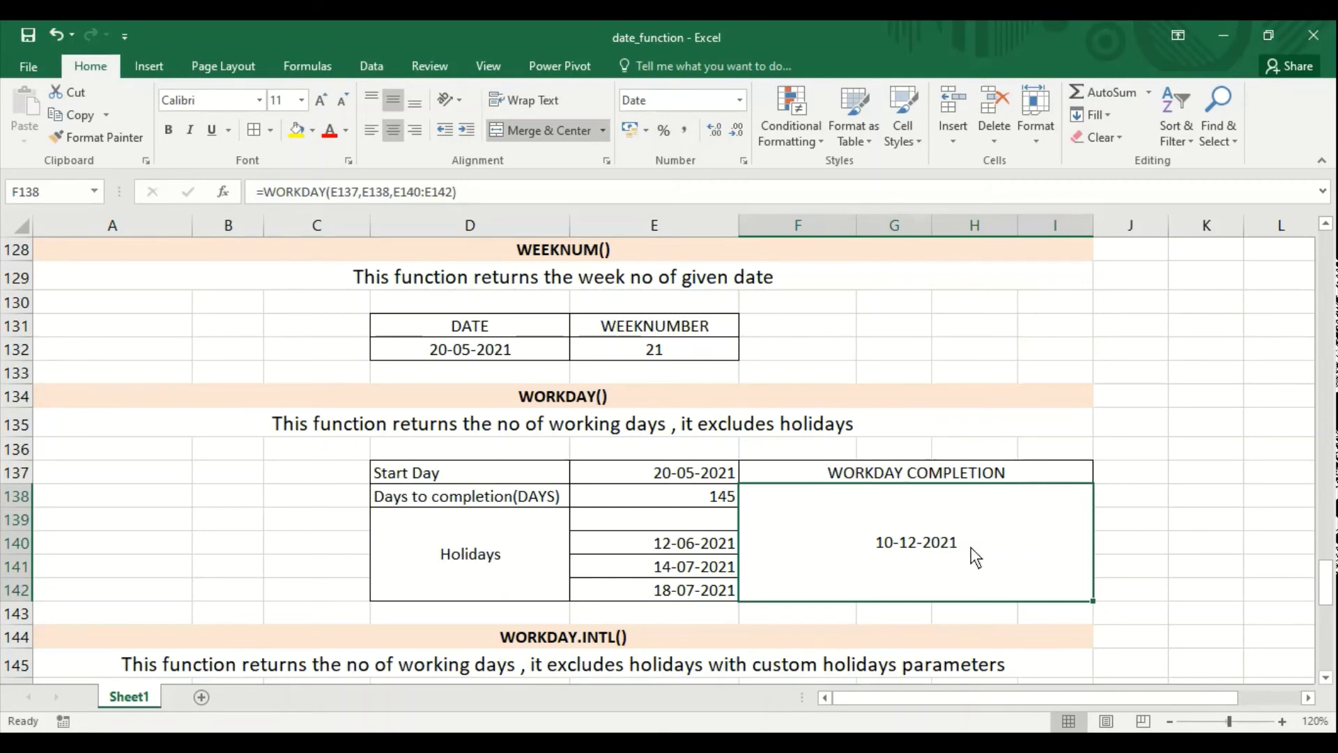
key(Delete)
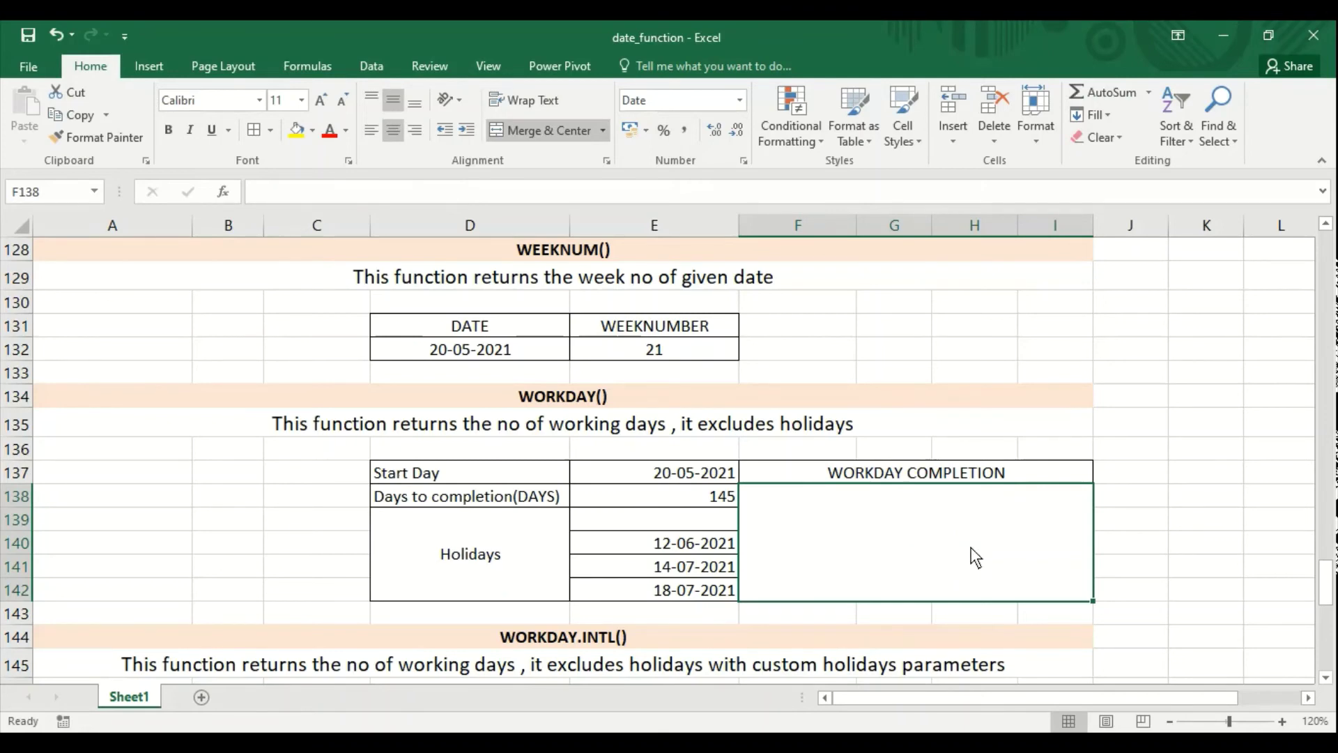
Insert the WORKDAY function into F138 from the Date & Time list
click(316, 68)
click(331, 141)
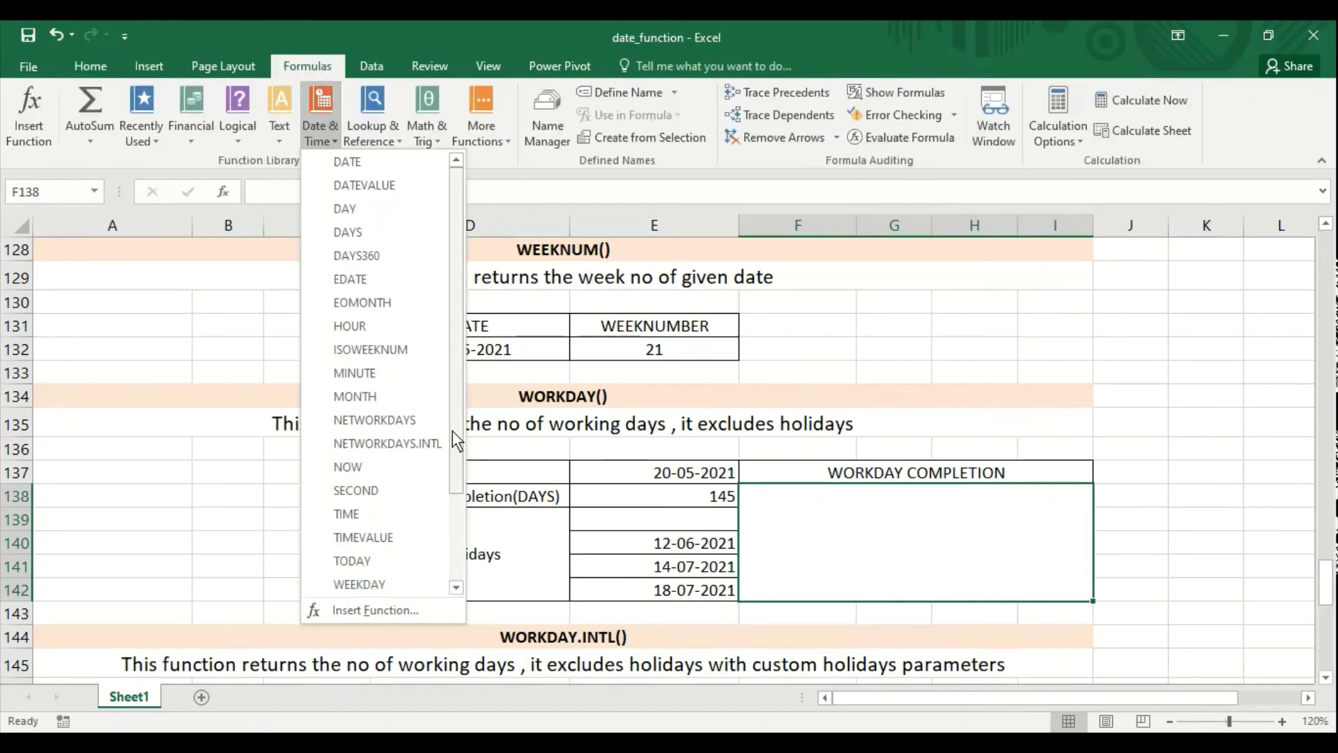
drag(455, 433, 441, 500)
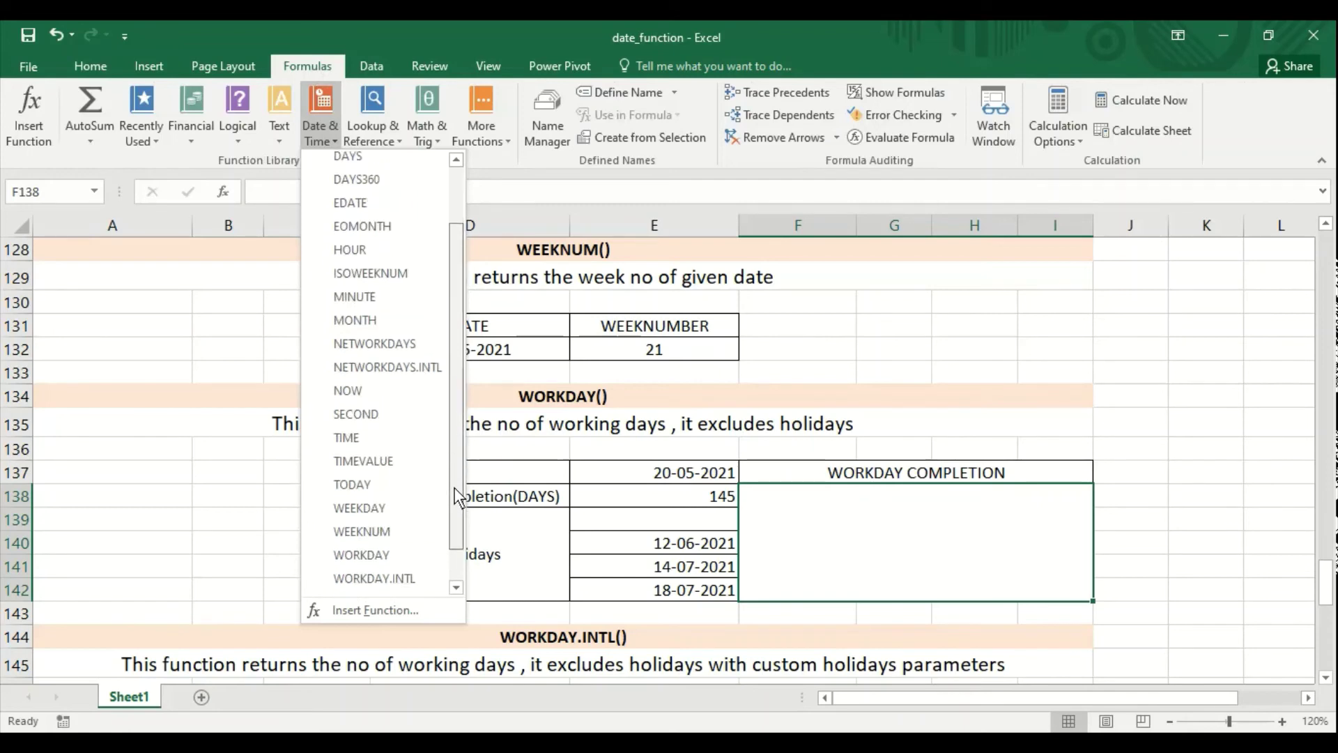
click(374, 547)
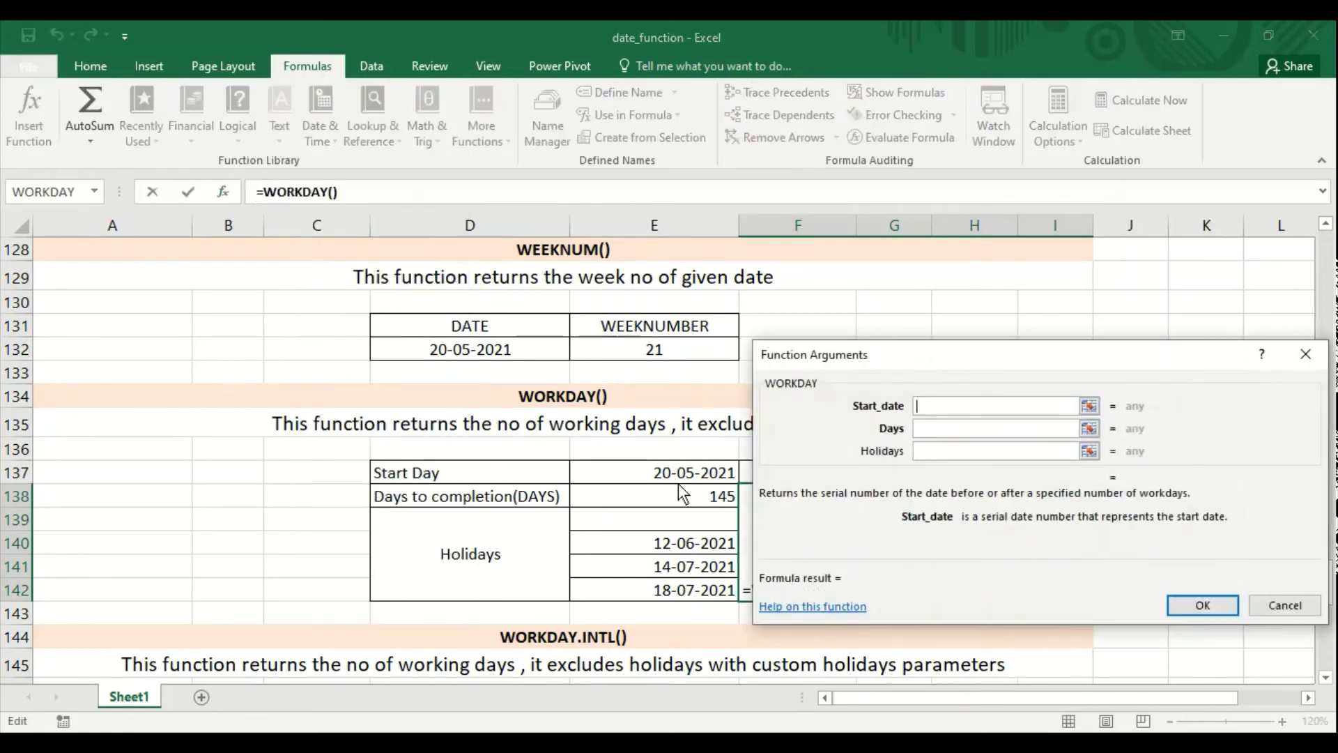
Set Start_date E137, Days E138 and Holidays E140:E142, giving 10-12-2021
click(669, 476)
click(977, 430)
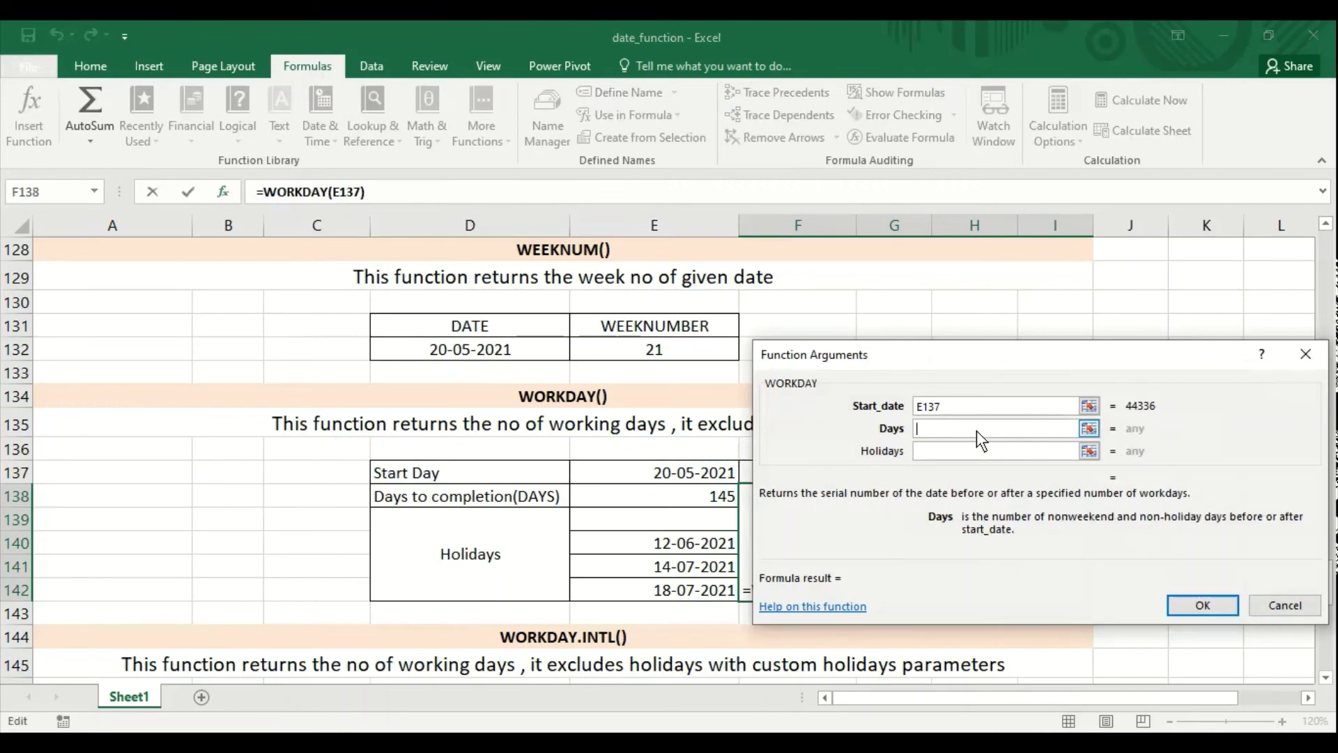
click(696, 500)
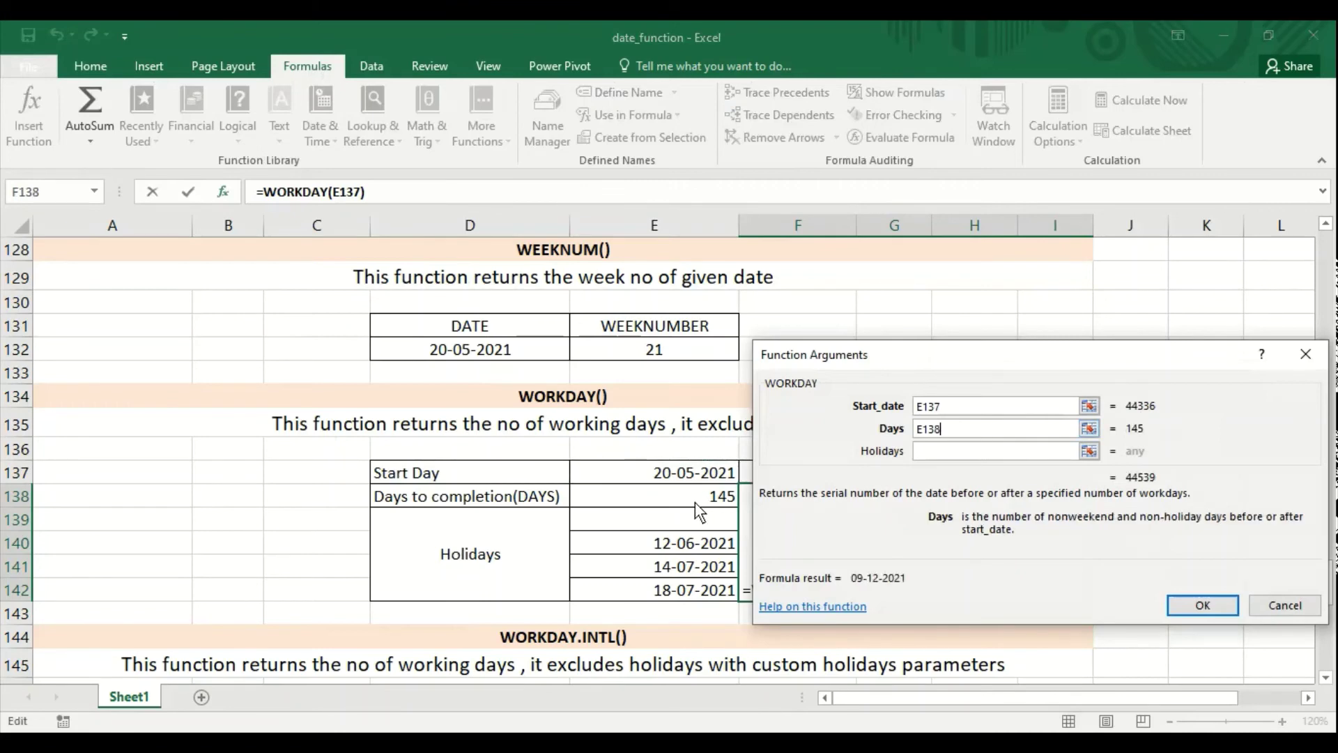
click(972, 453)
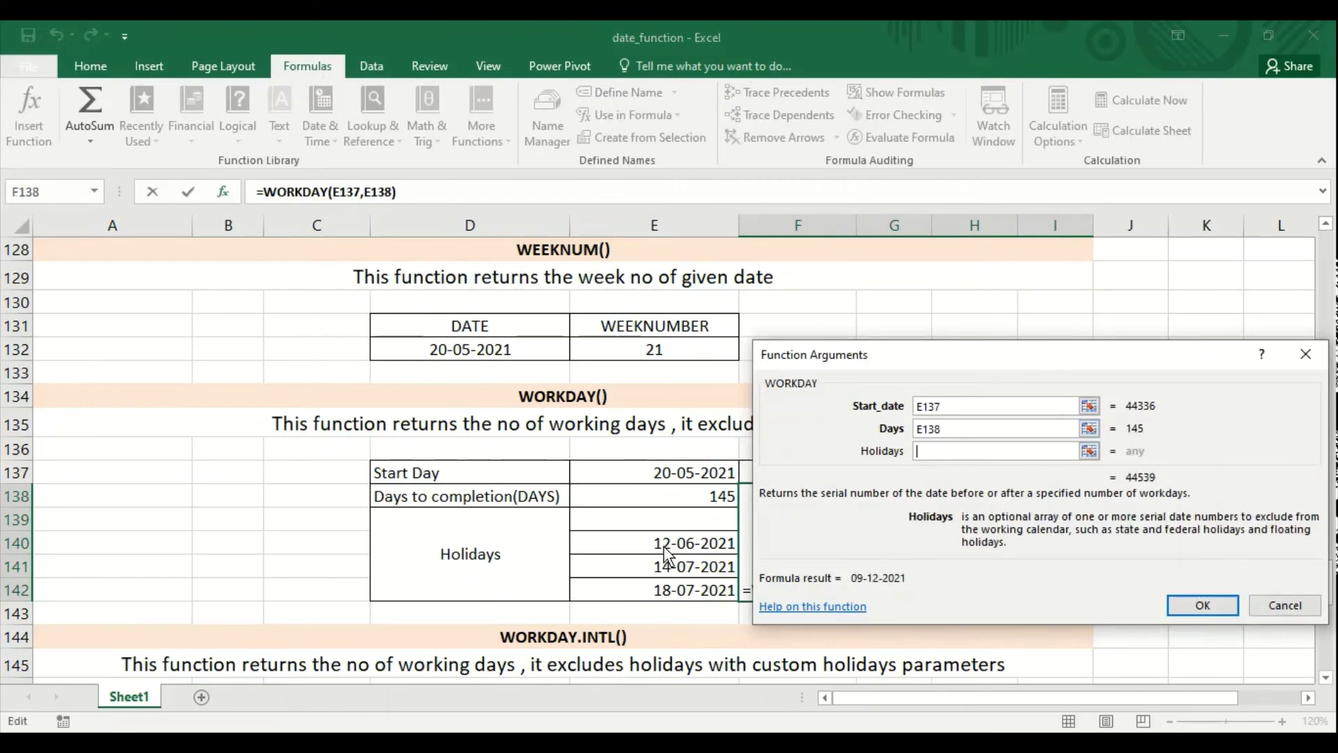
drag(664, 546, 671, 590)
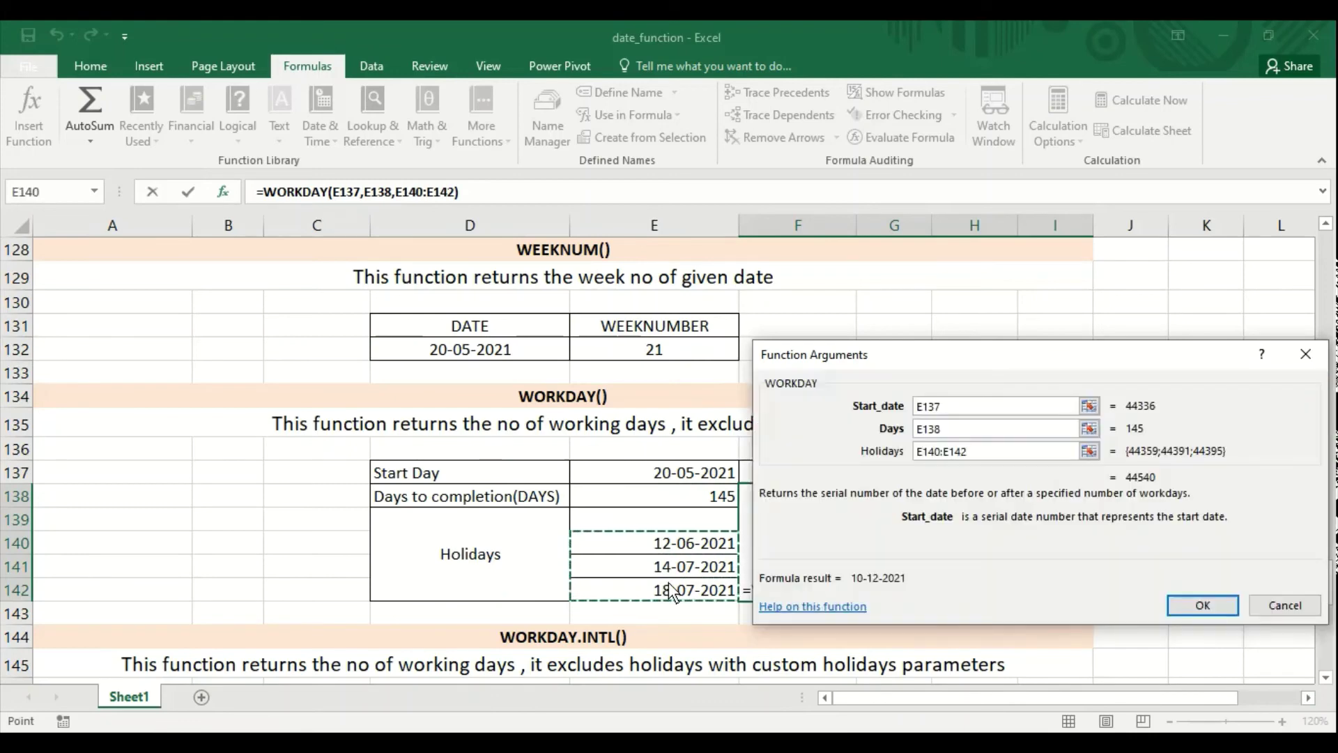
click(1191, 600)
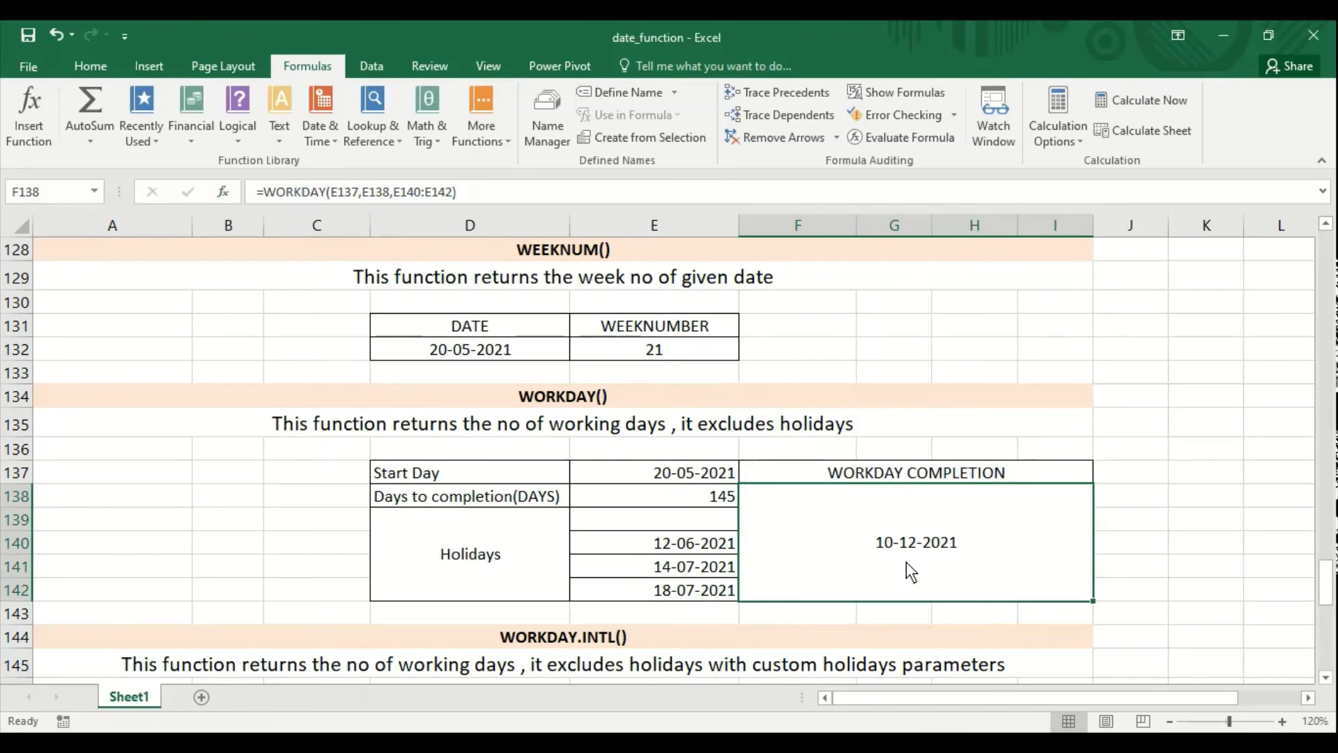
key(Down)
key(Down)
key(Down)
key(Down)
key(Down)
key(Down)
key(Down)
key(Down)
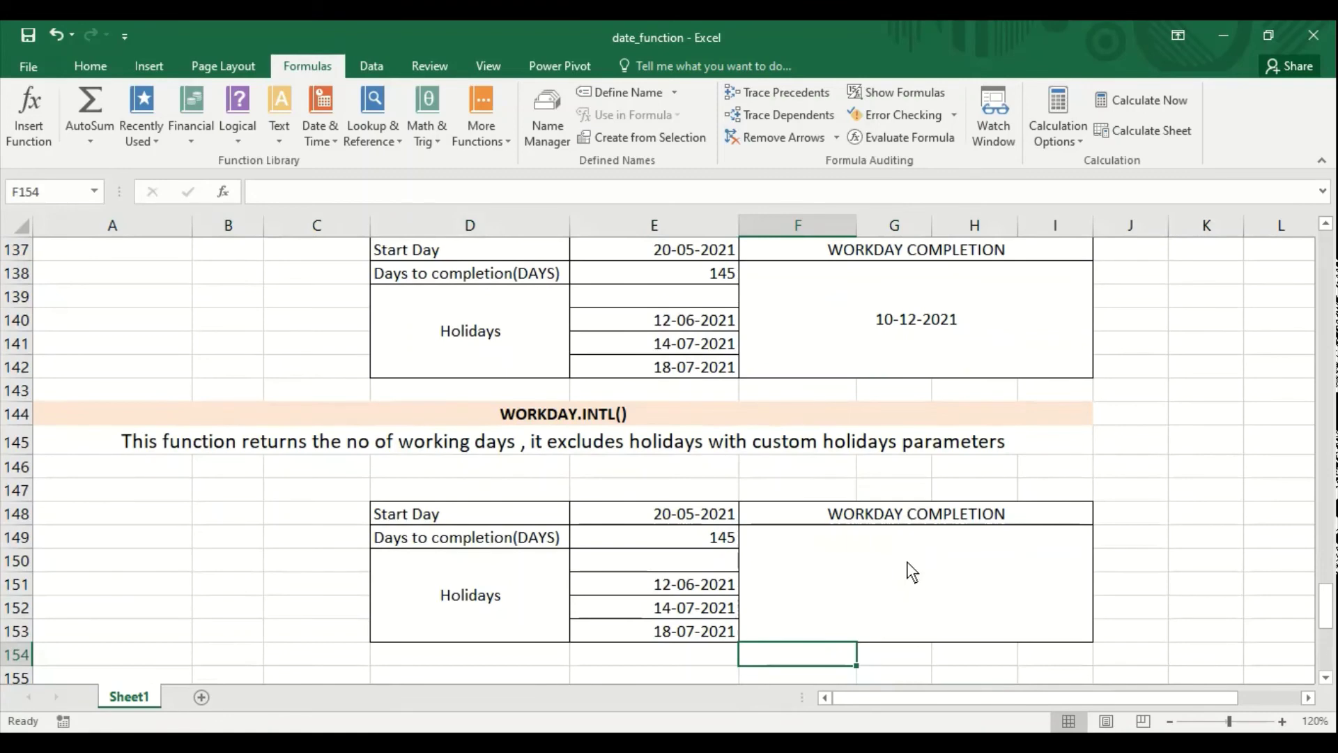
Start typing =WORKDAY.INTL( in the WORKDAY.INTL completion cell F149
click(909, 562)
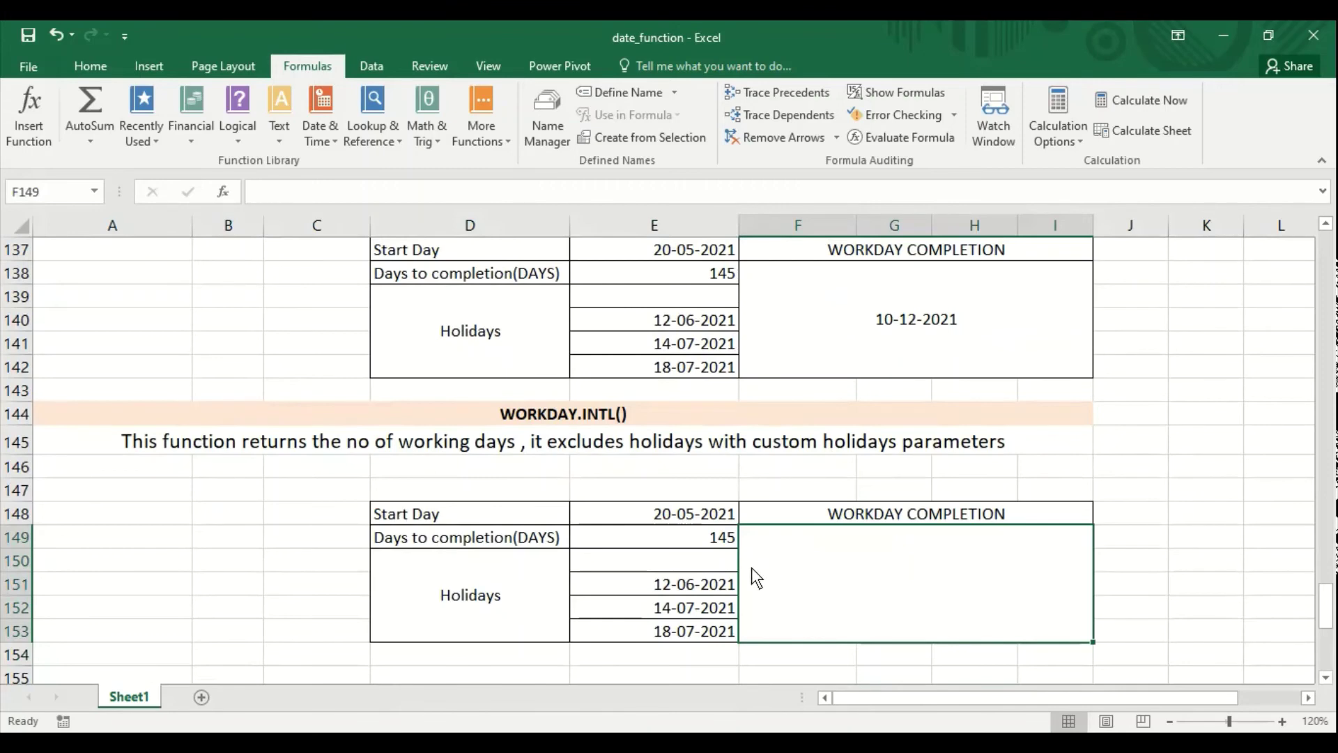
drag(685, 587, 686, 624)
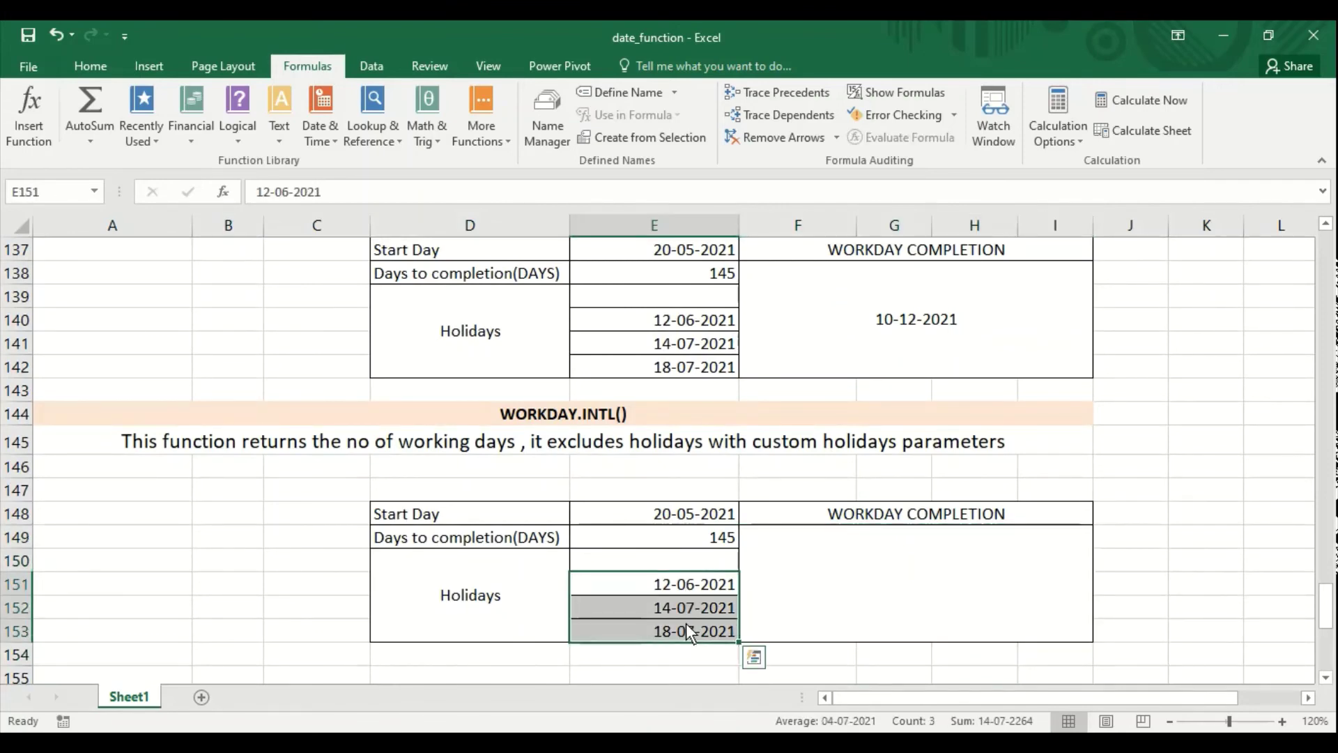
click(878, 570)
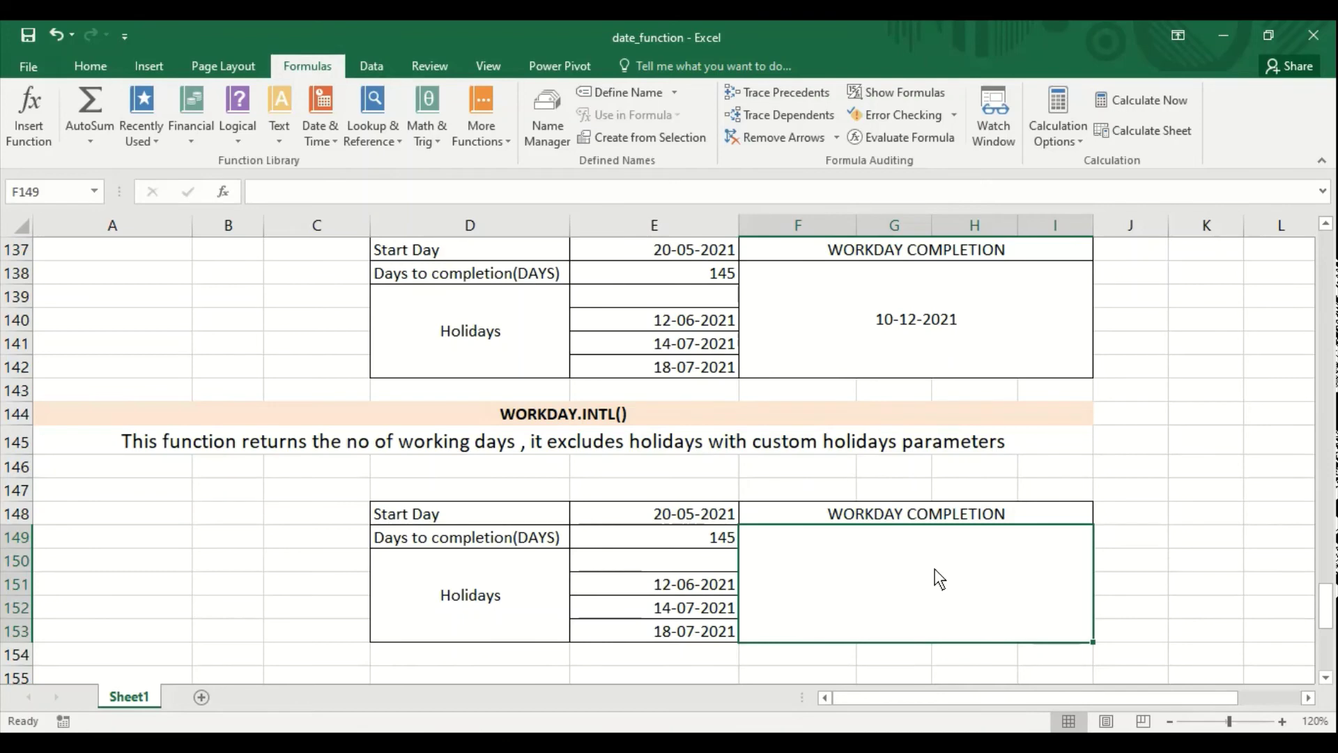
text(=)
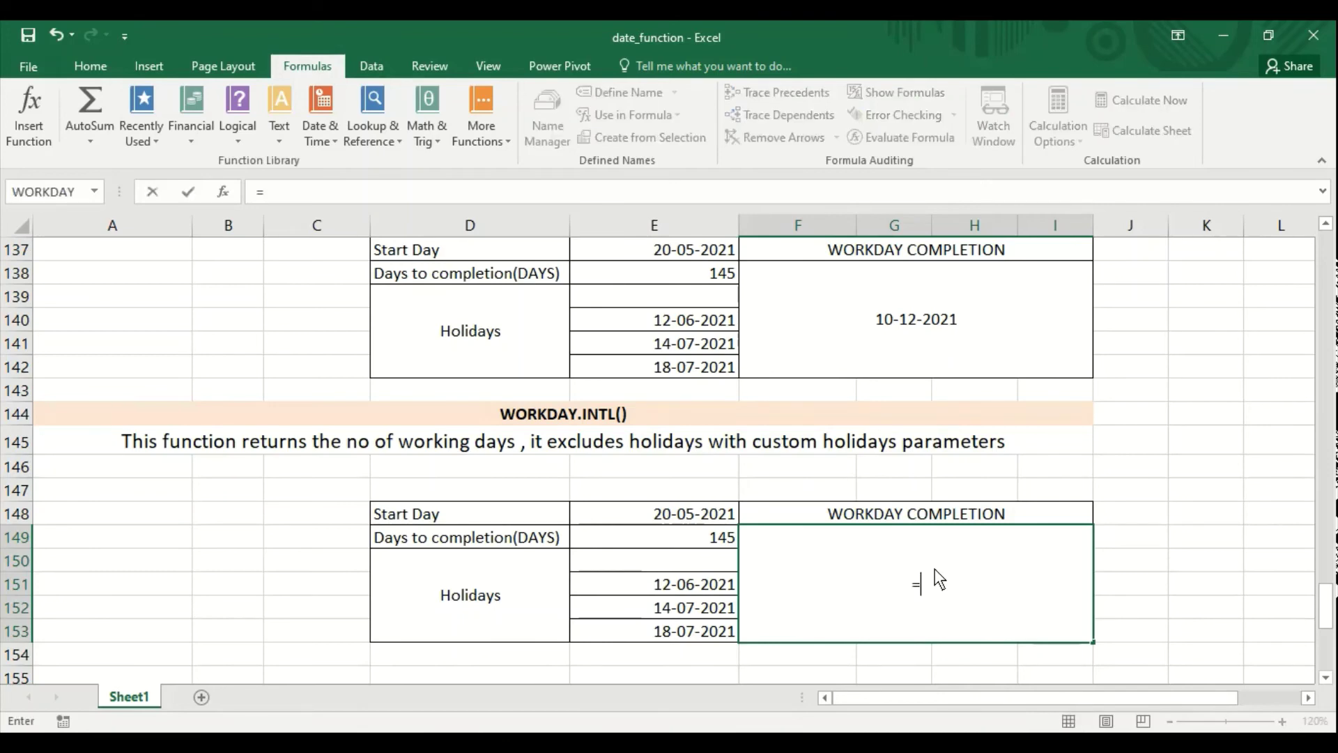
text(wo)
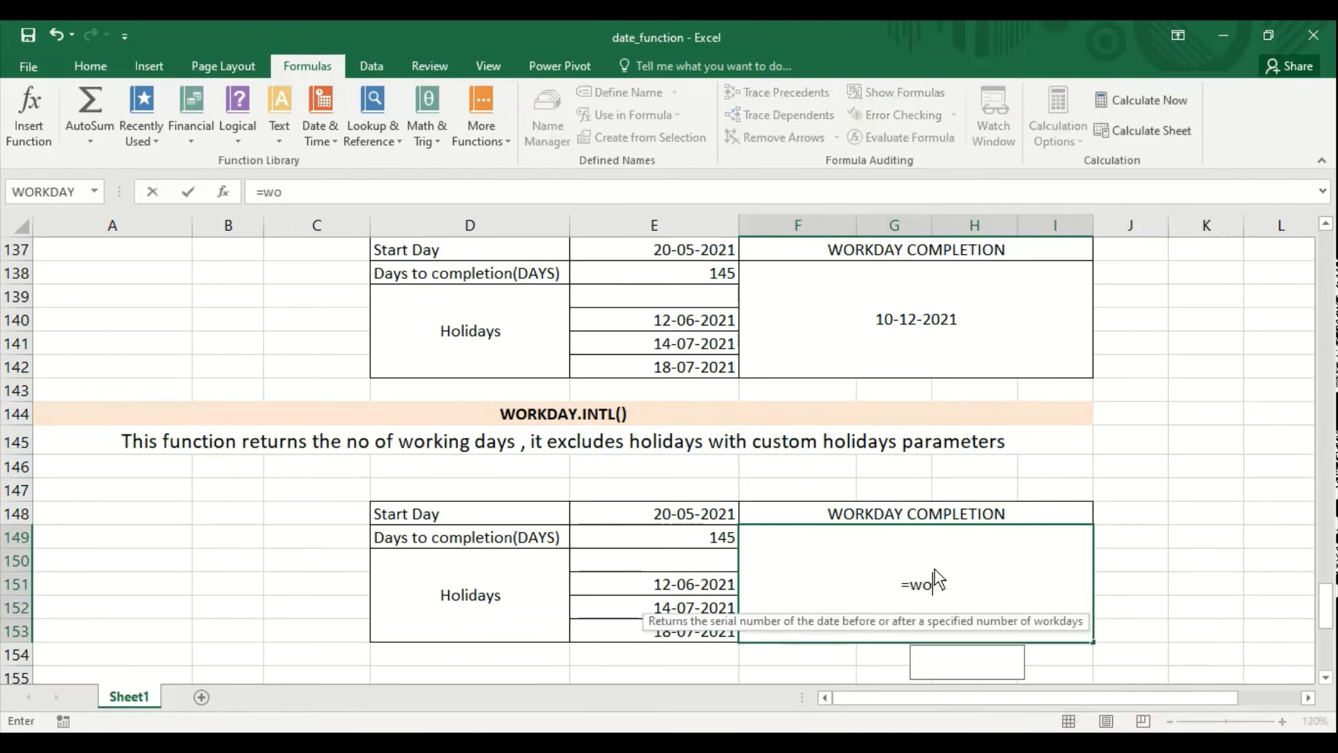
text(rkday.)
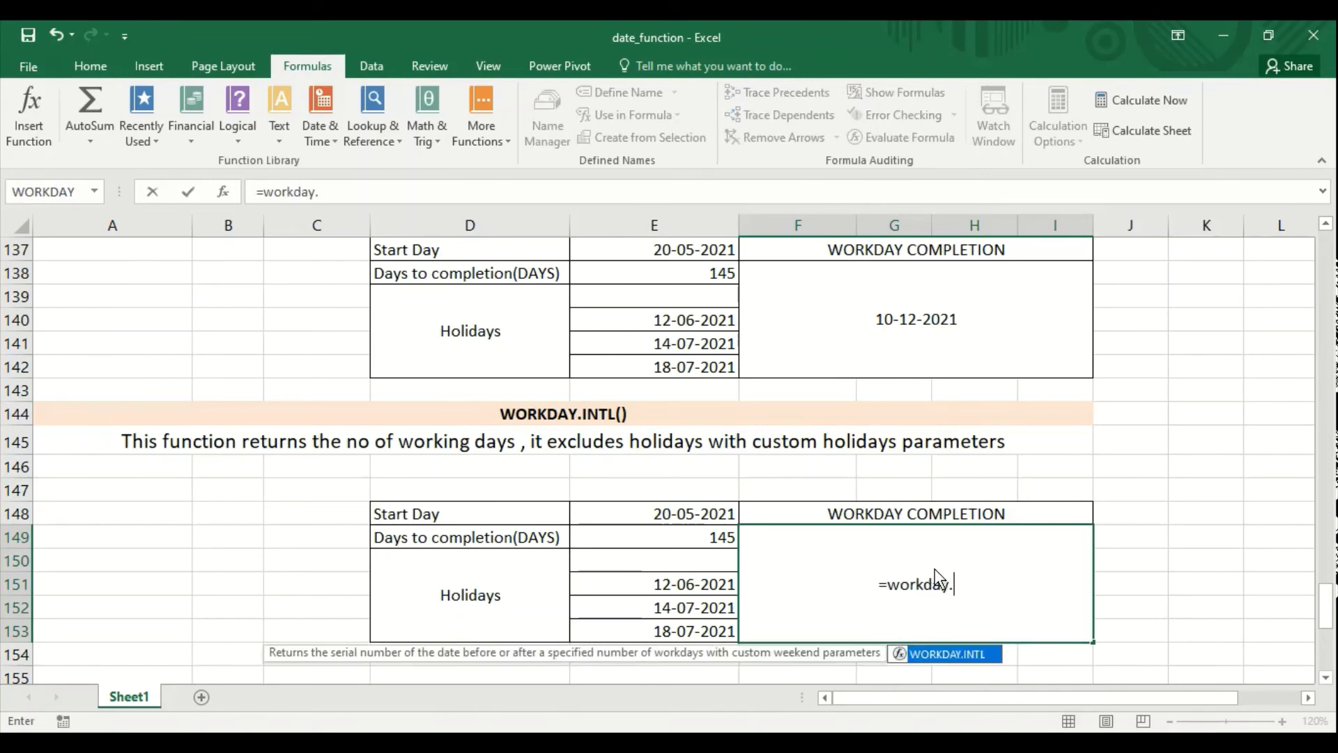
text(intl()
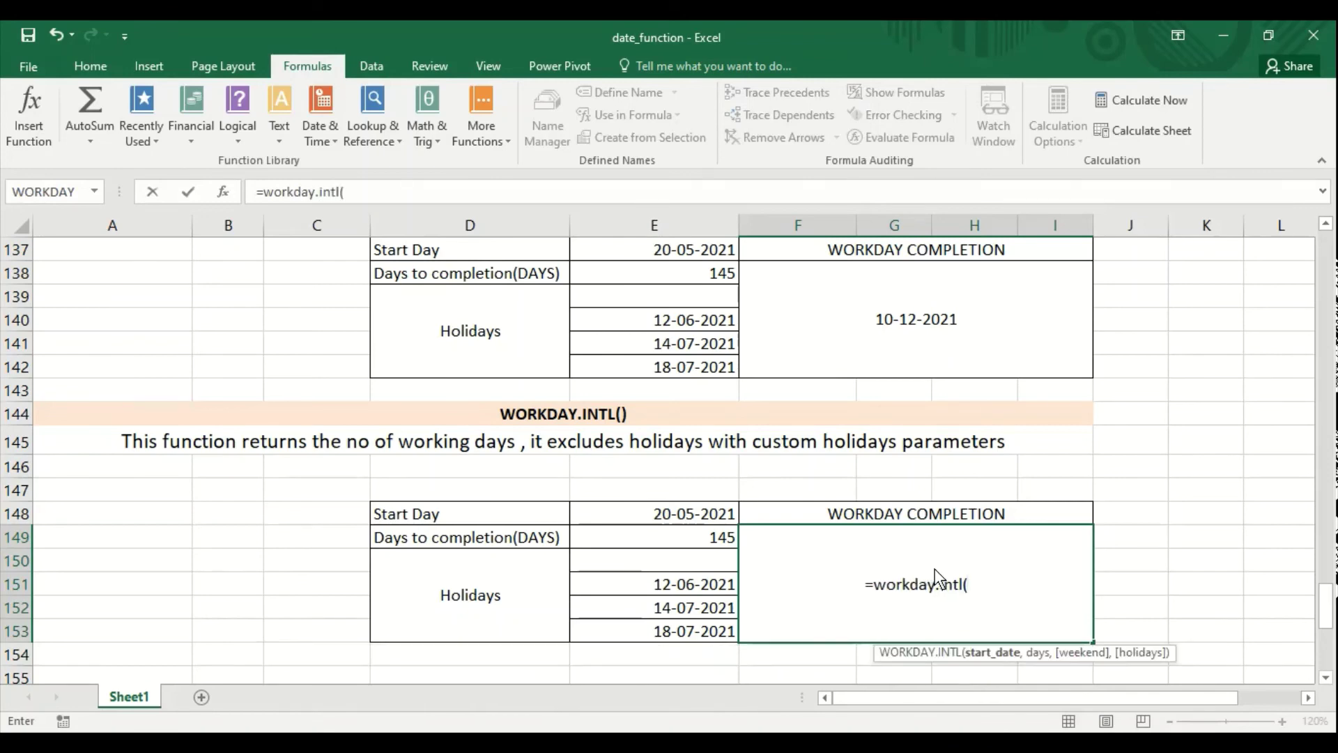
Complete =WORKDAY.INTL(E148,E149,11,E151:E153) with Sunday-only weekends, returning 44508
click(666, 516)
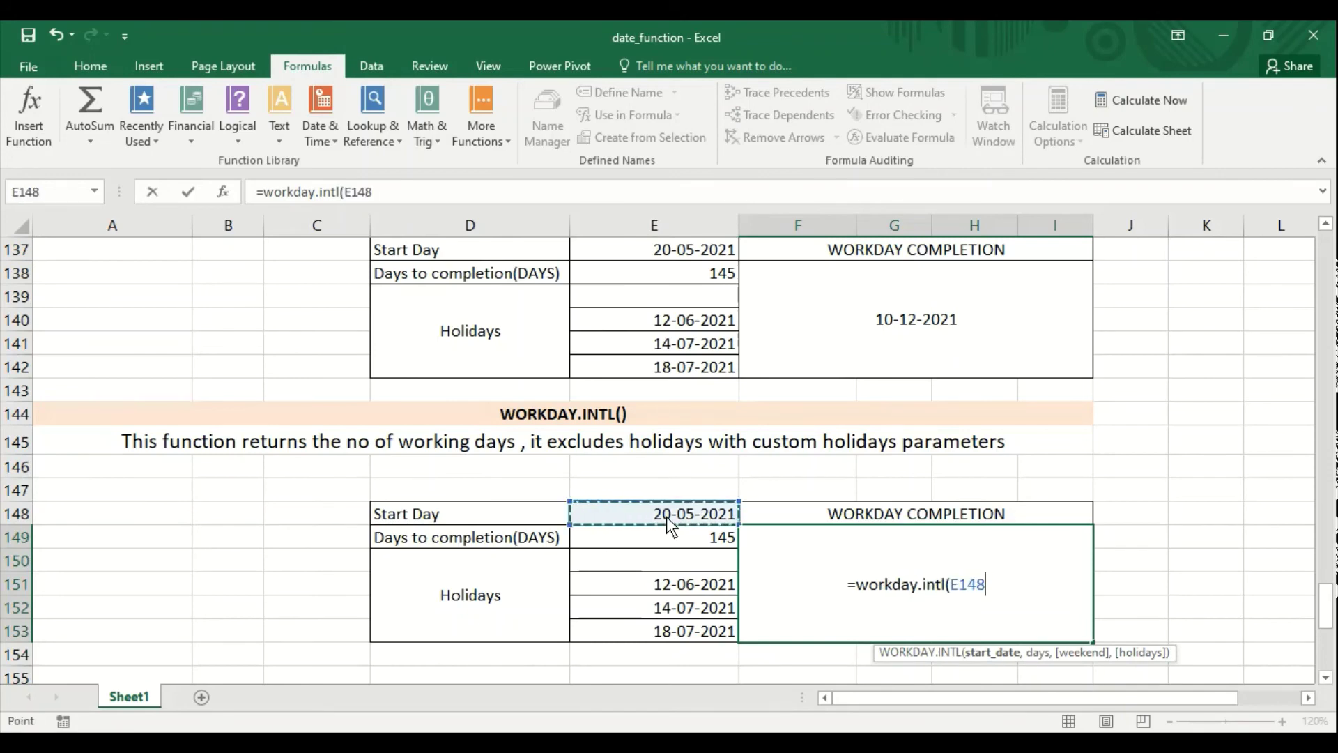
text(,)
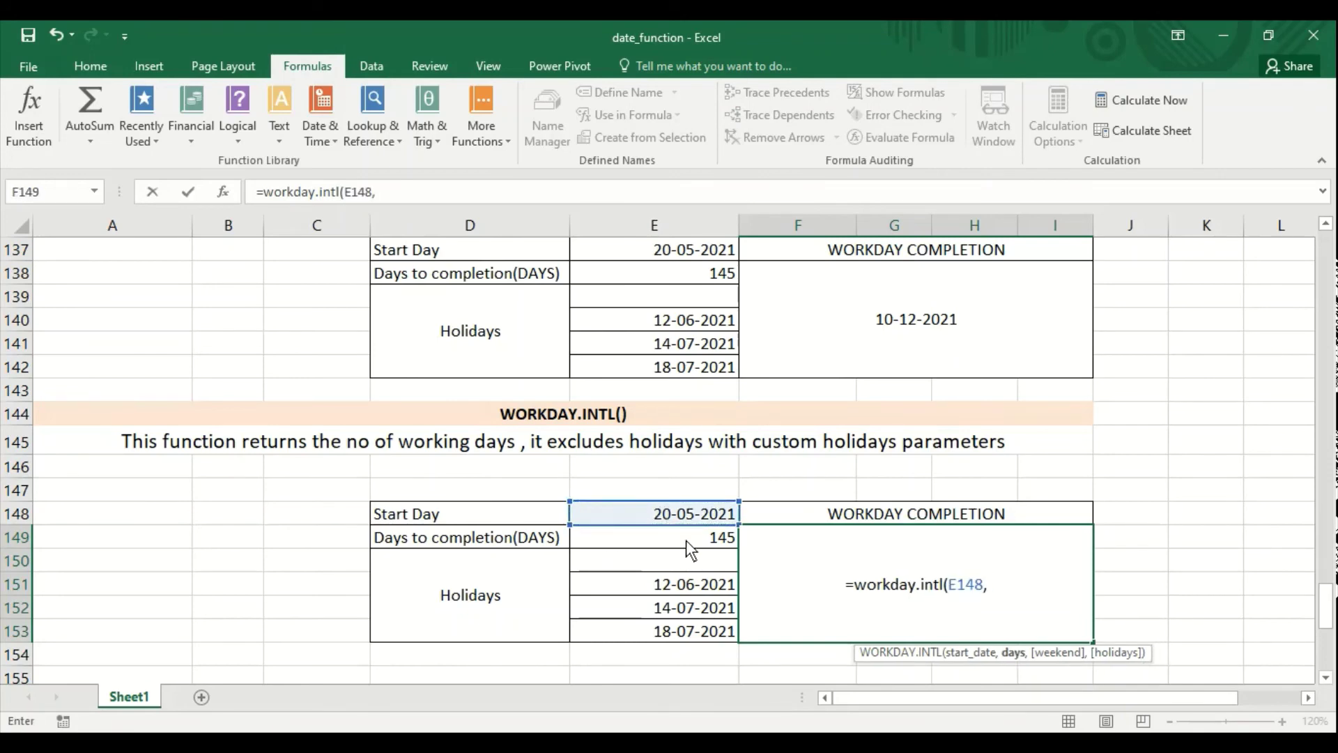
click(685, 539)
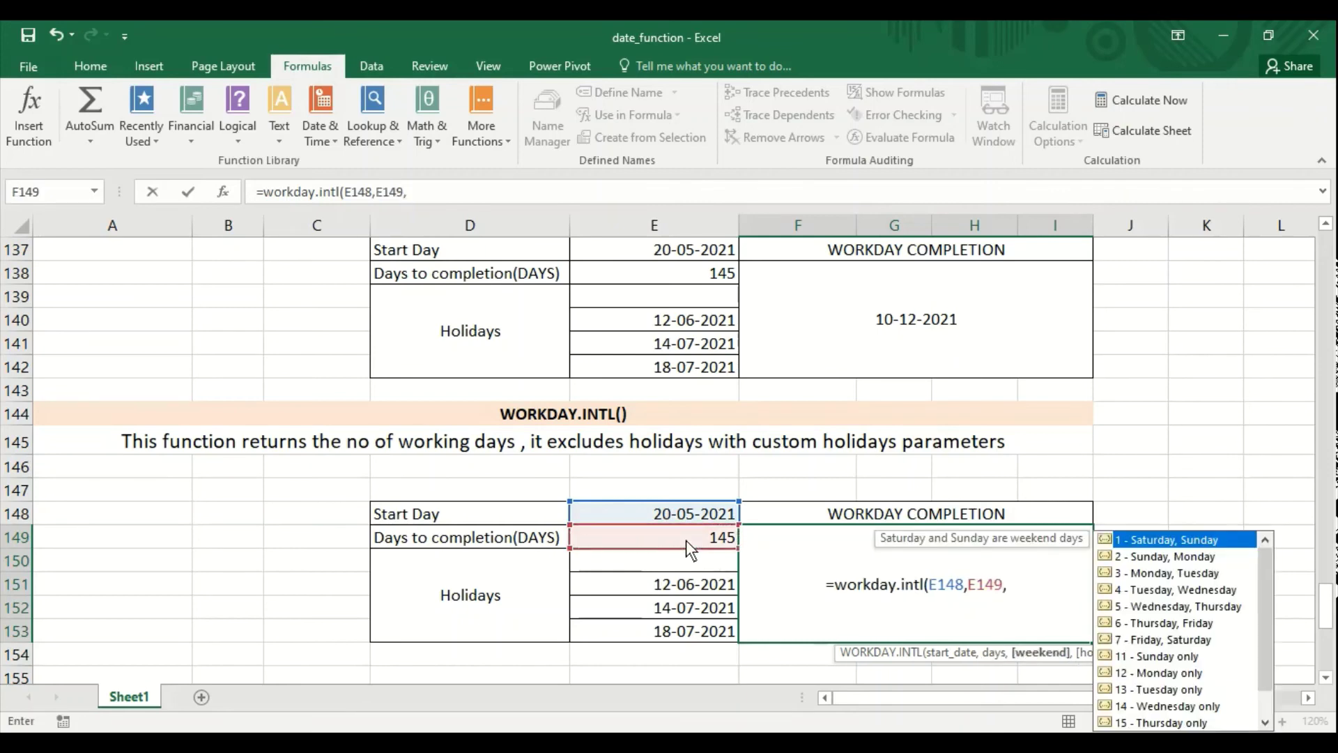
key(Down)
key(Down)
key(Down)
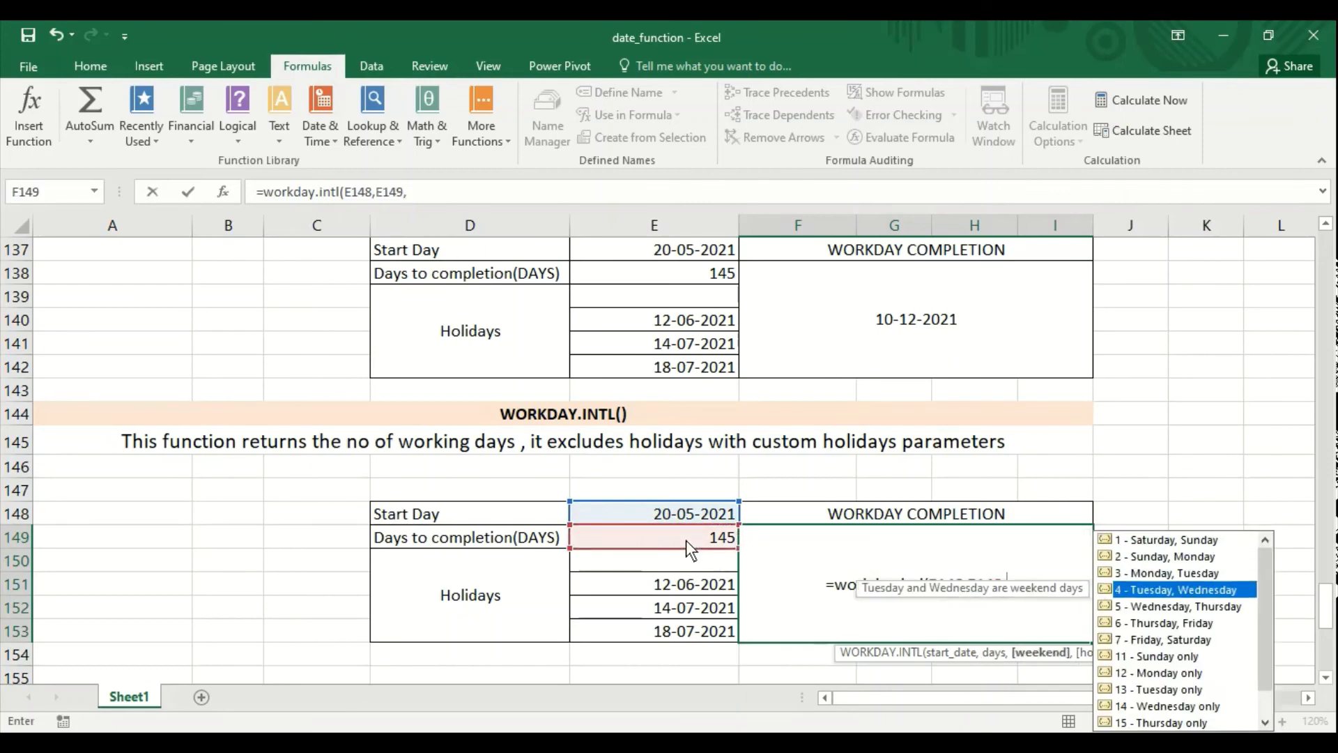
key(Down)
key(Down)
key(Down)
key(Down)
key(Down)
key(Up)
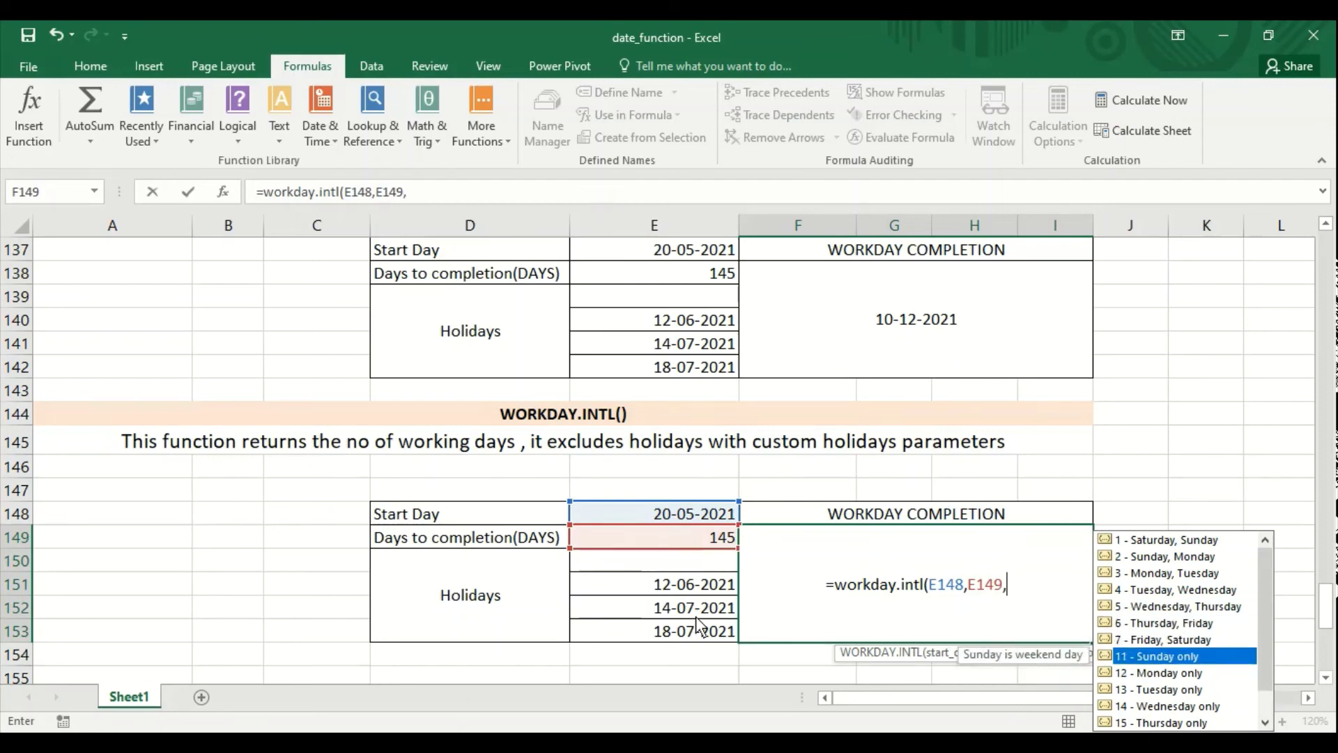
text(11)
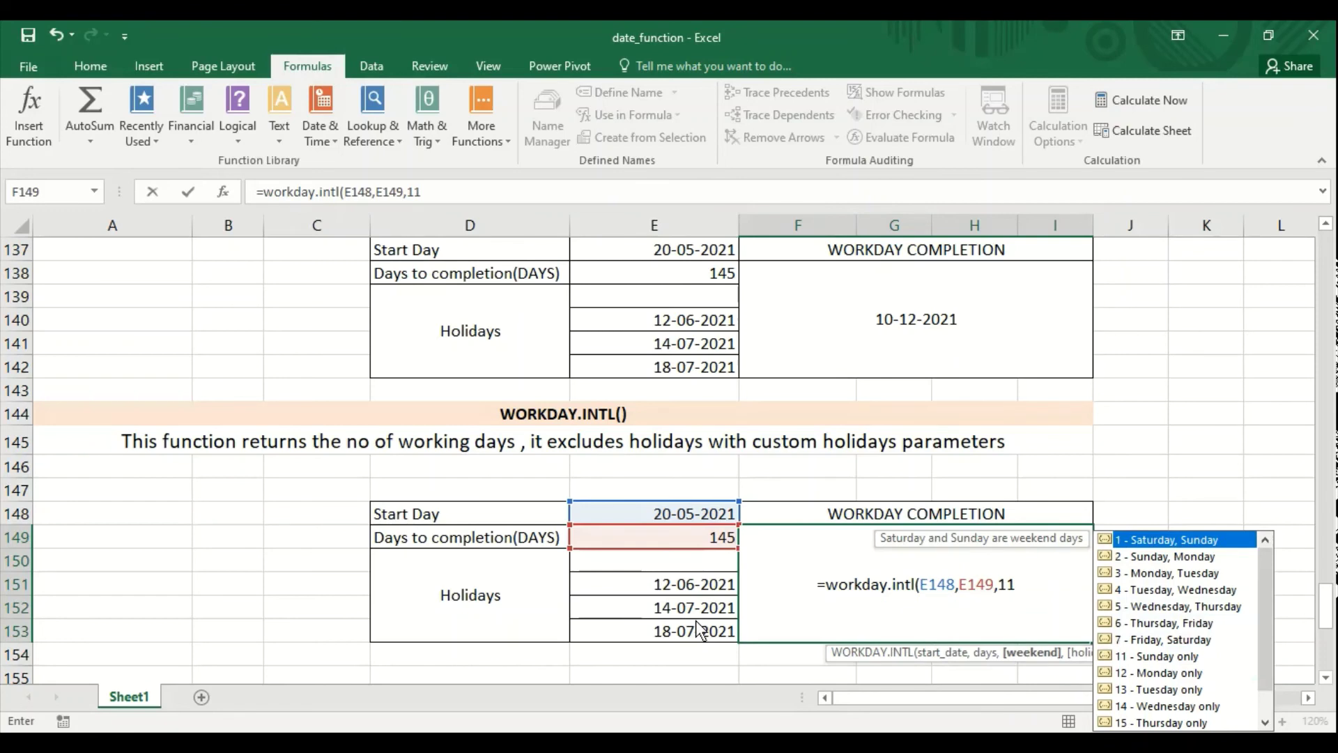
text(,)
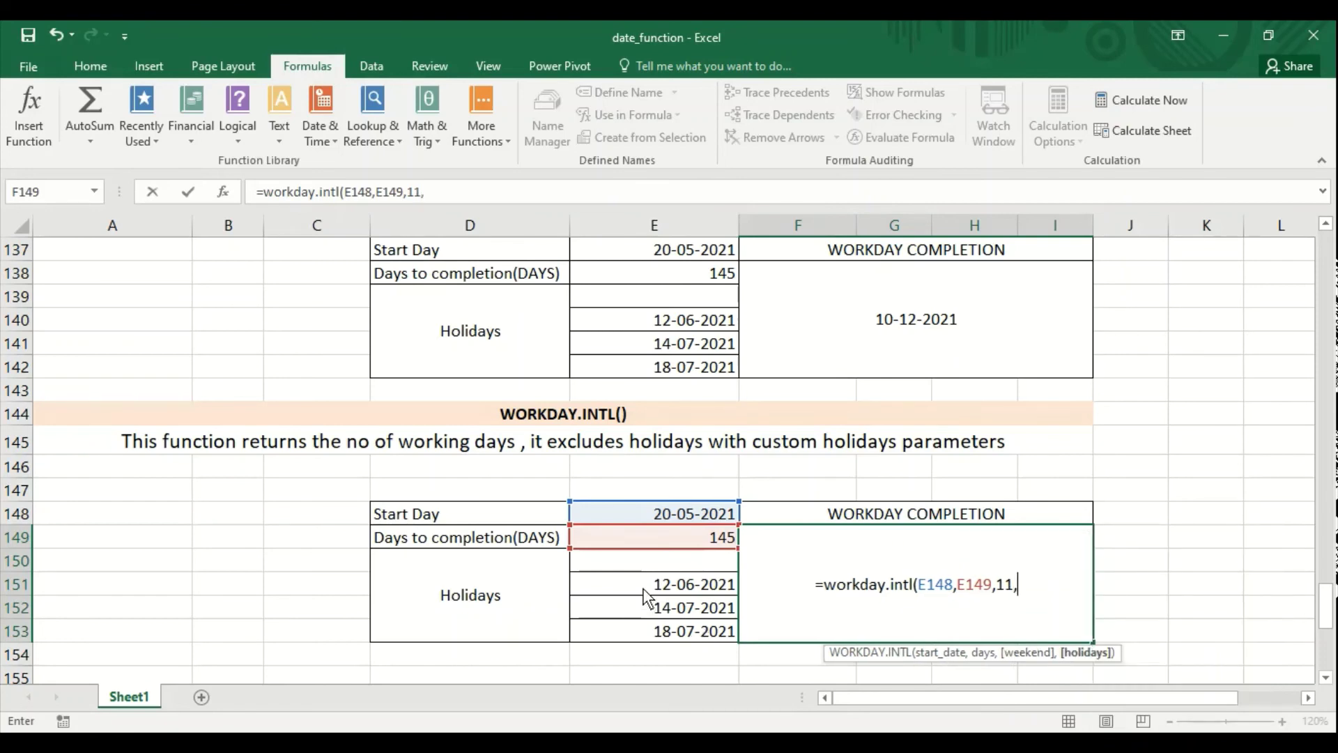
drag(645, 586, 645, 626)
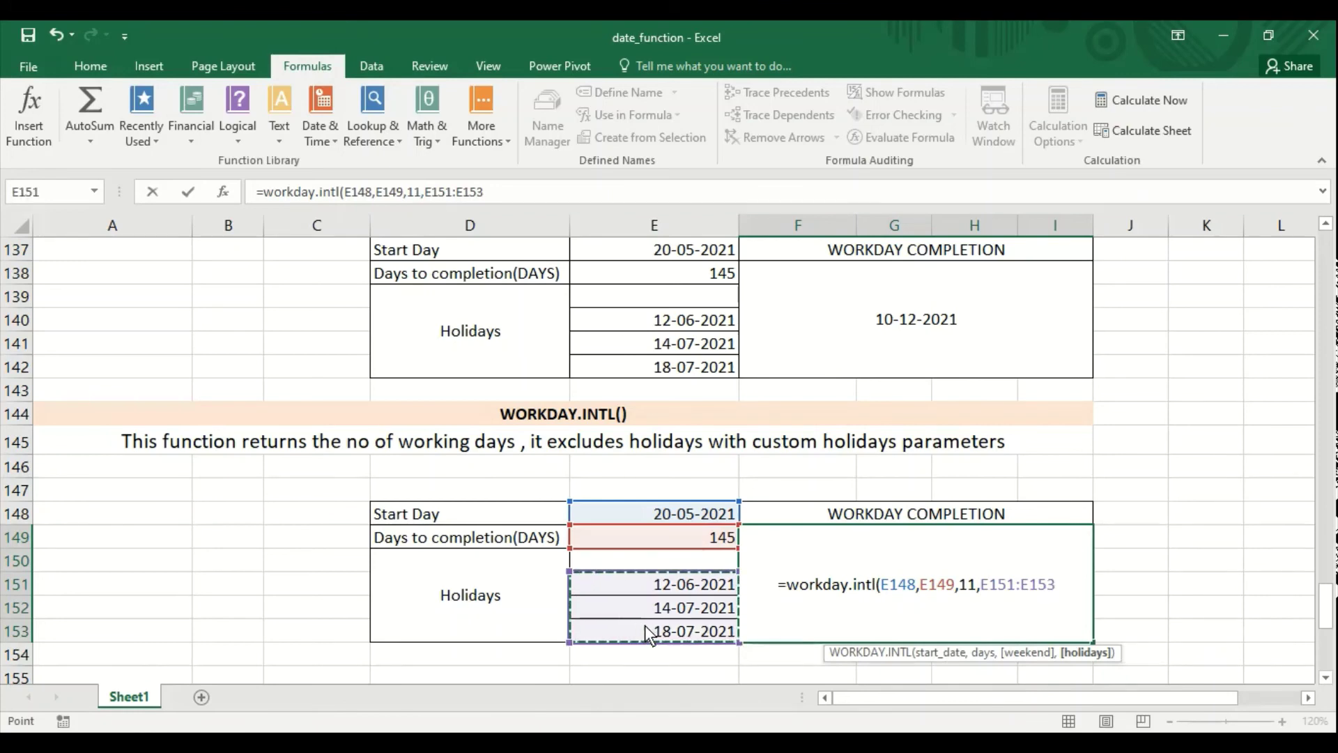
text())
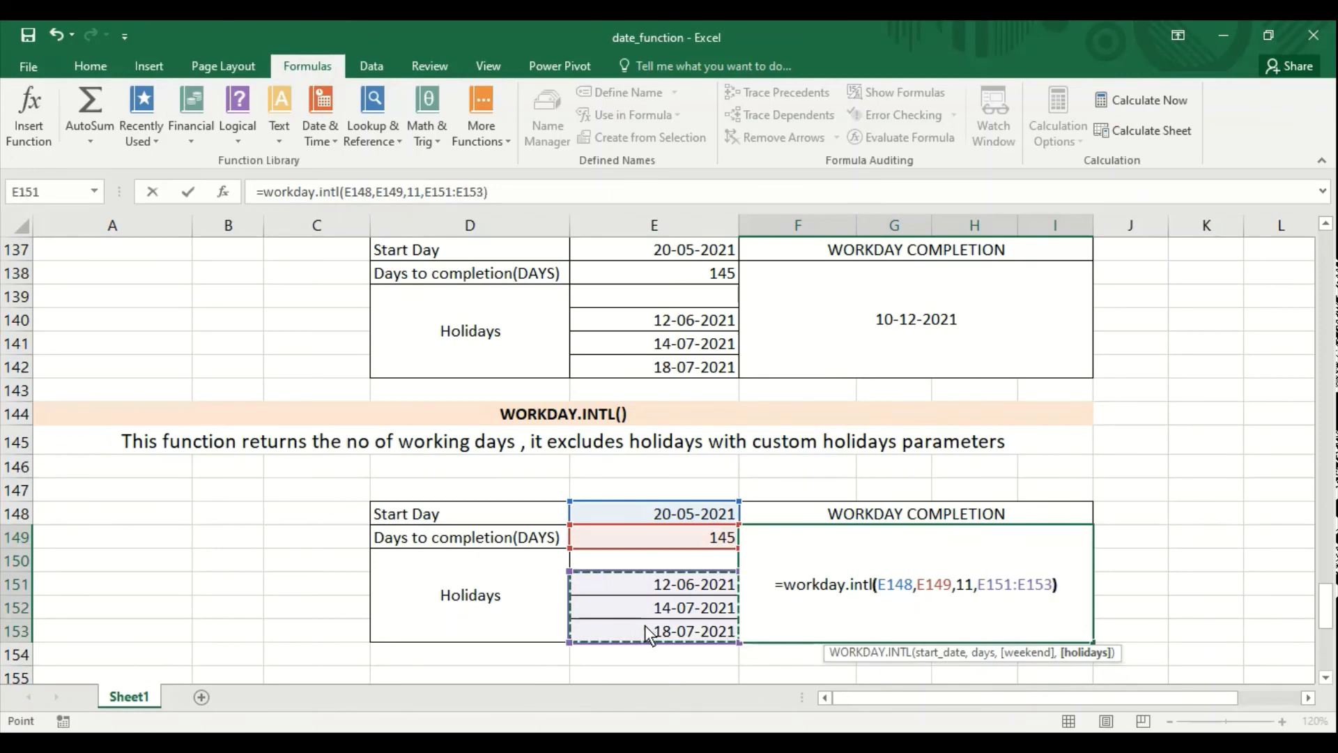
key(Return)
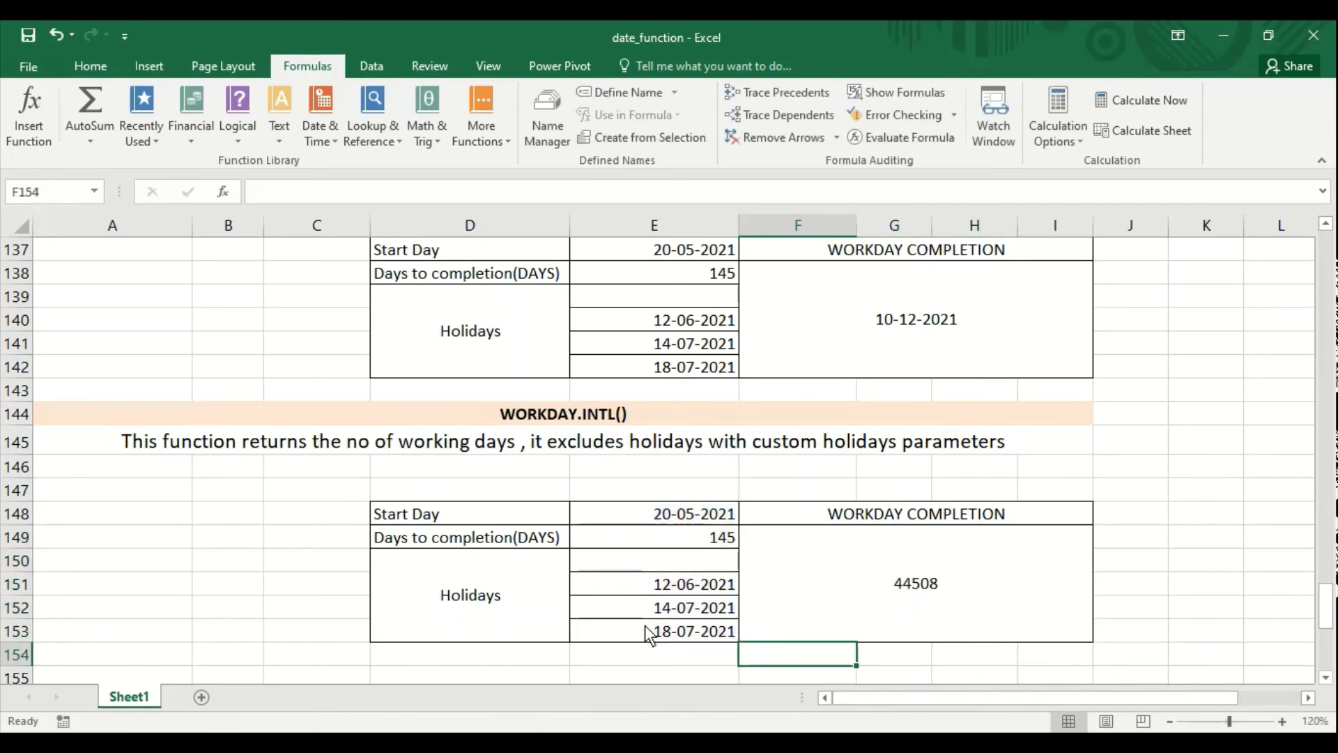
key(Up)
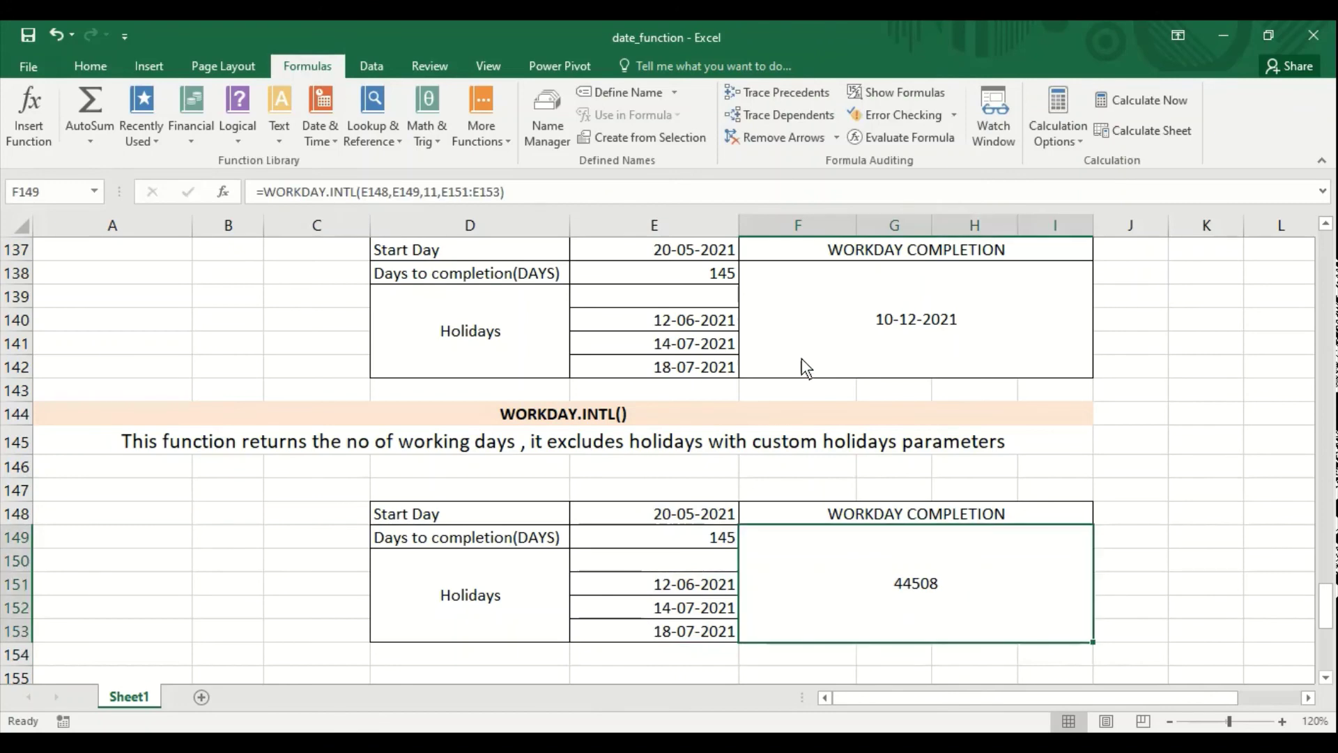
Copy F138's date format onto F149 with Format Painter, showing 08-11-2021
click(835, 344)
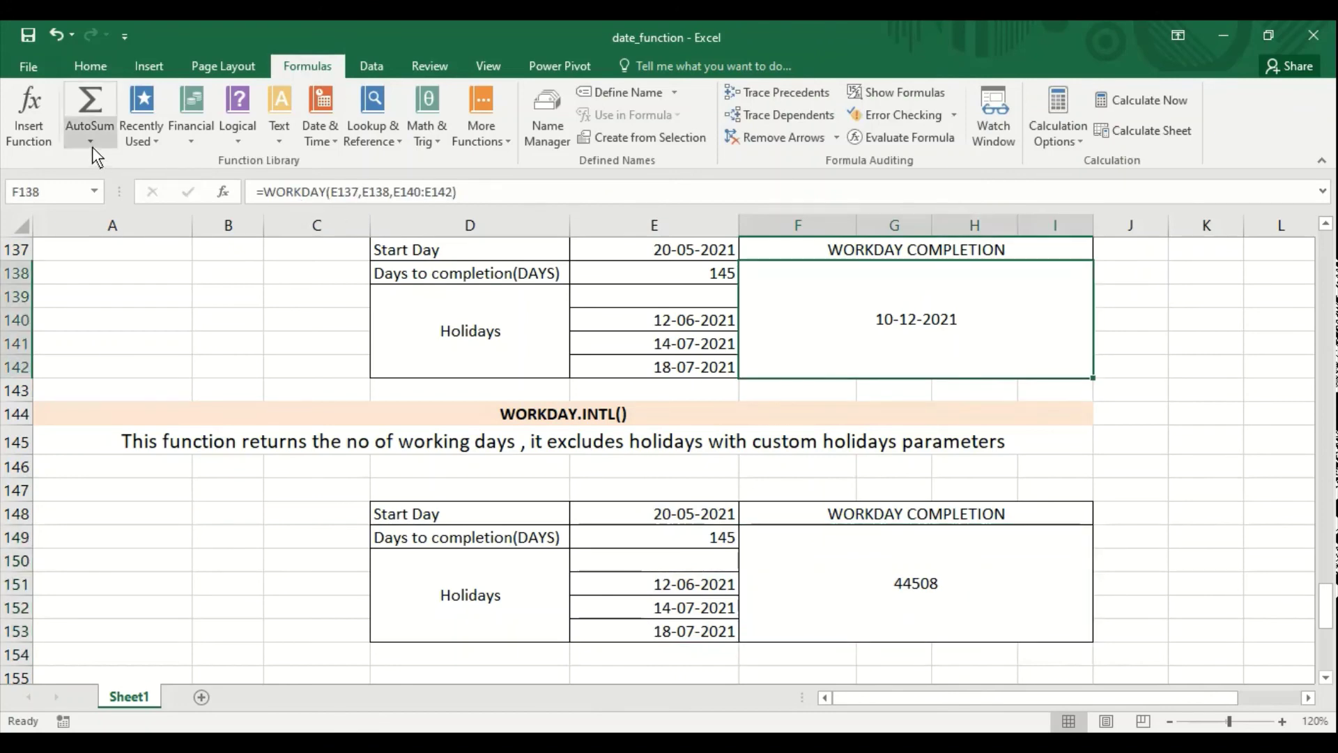
click(102, 71)
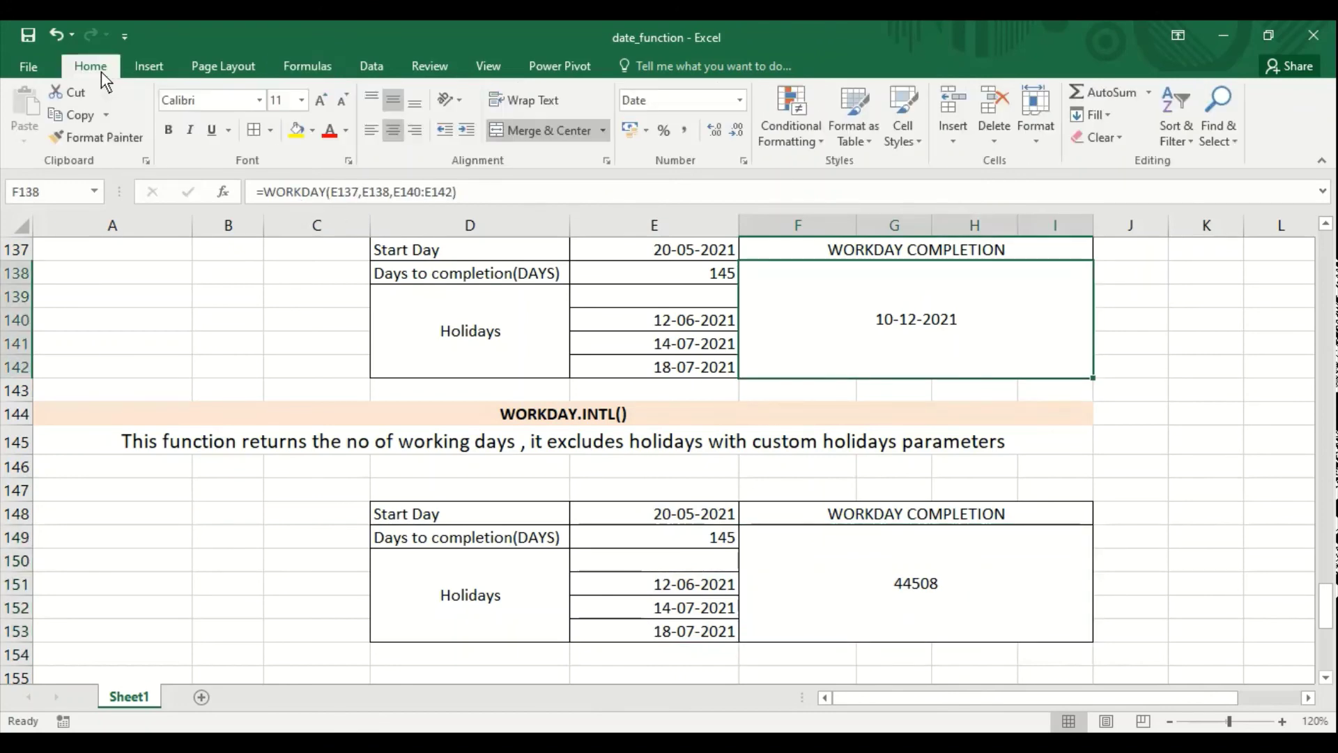
click(124, 136)
click(924, 612)
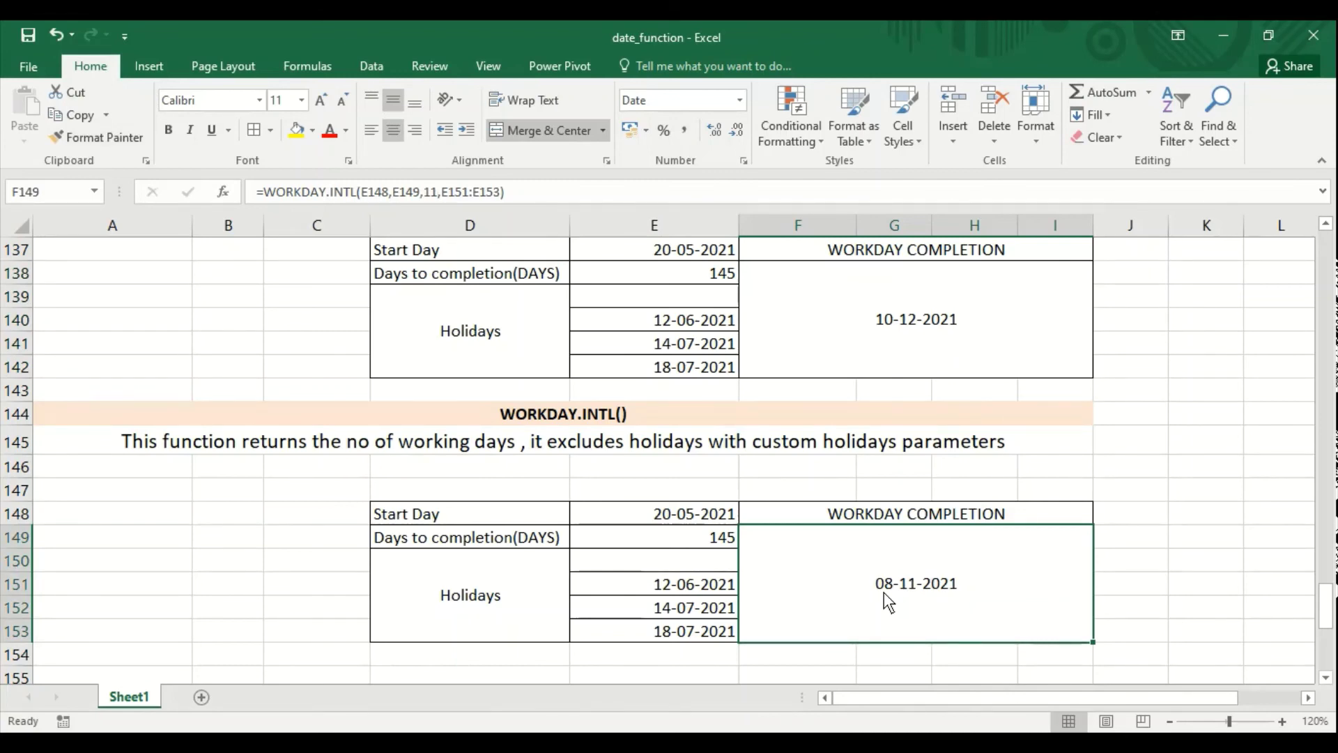
Compare the WORKDAY formula in F138 with the WORKDAY.INTL formula in F149
click(943, 336)
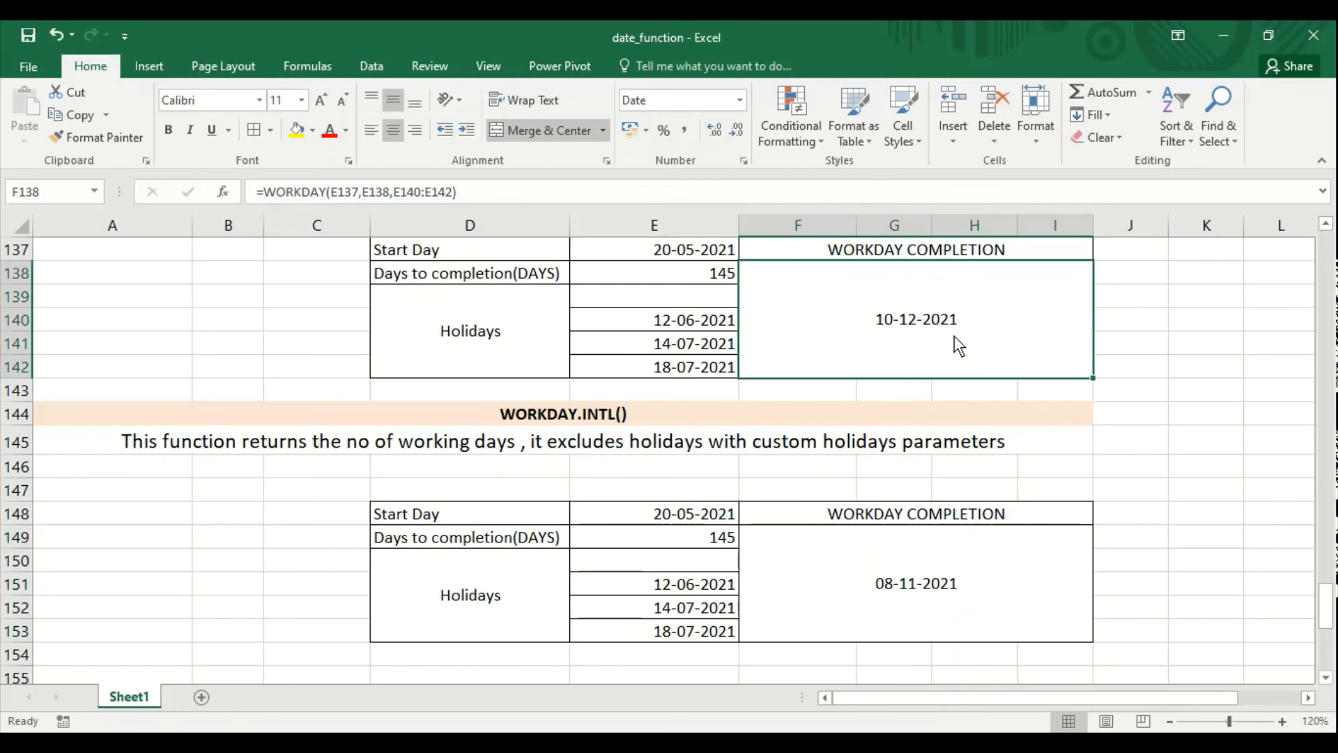
click(934, 591)
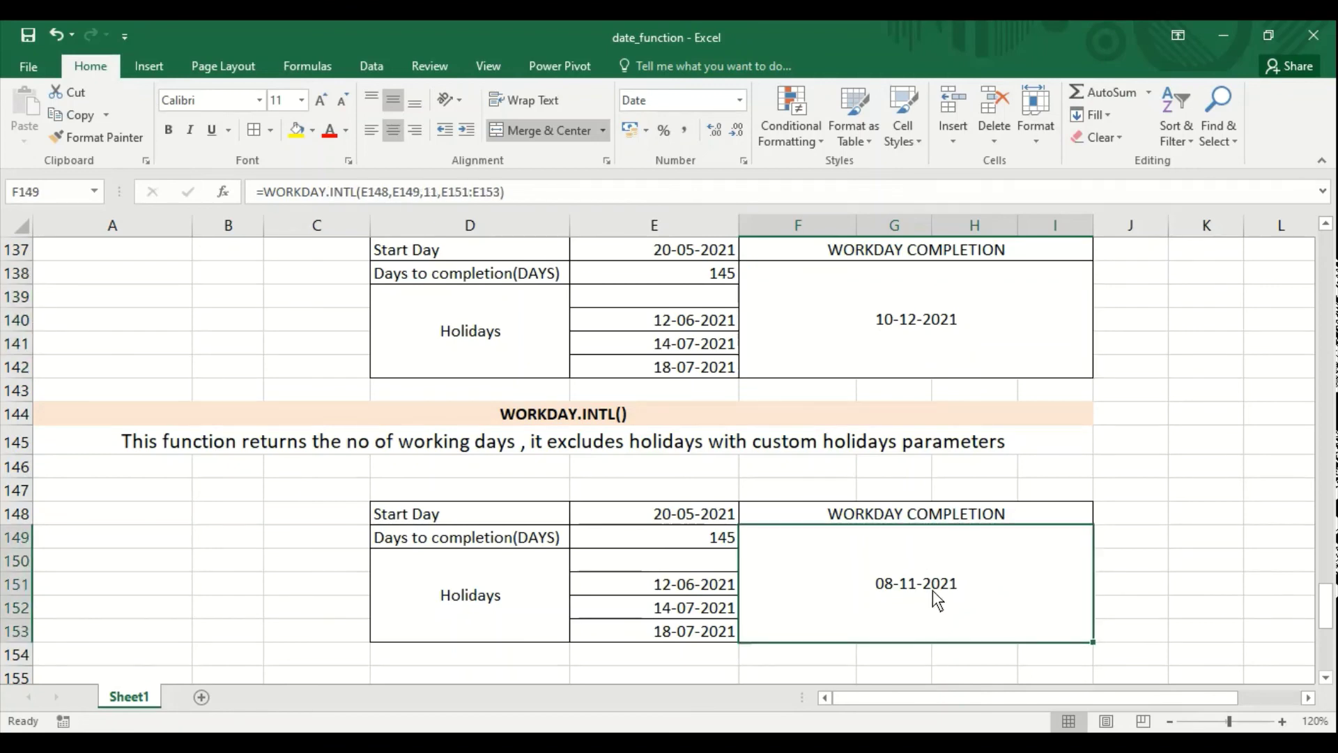
click(898, 343)
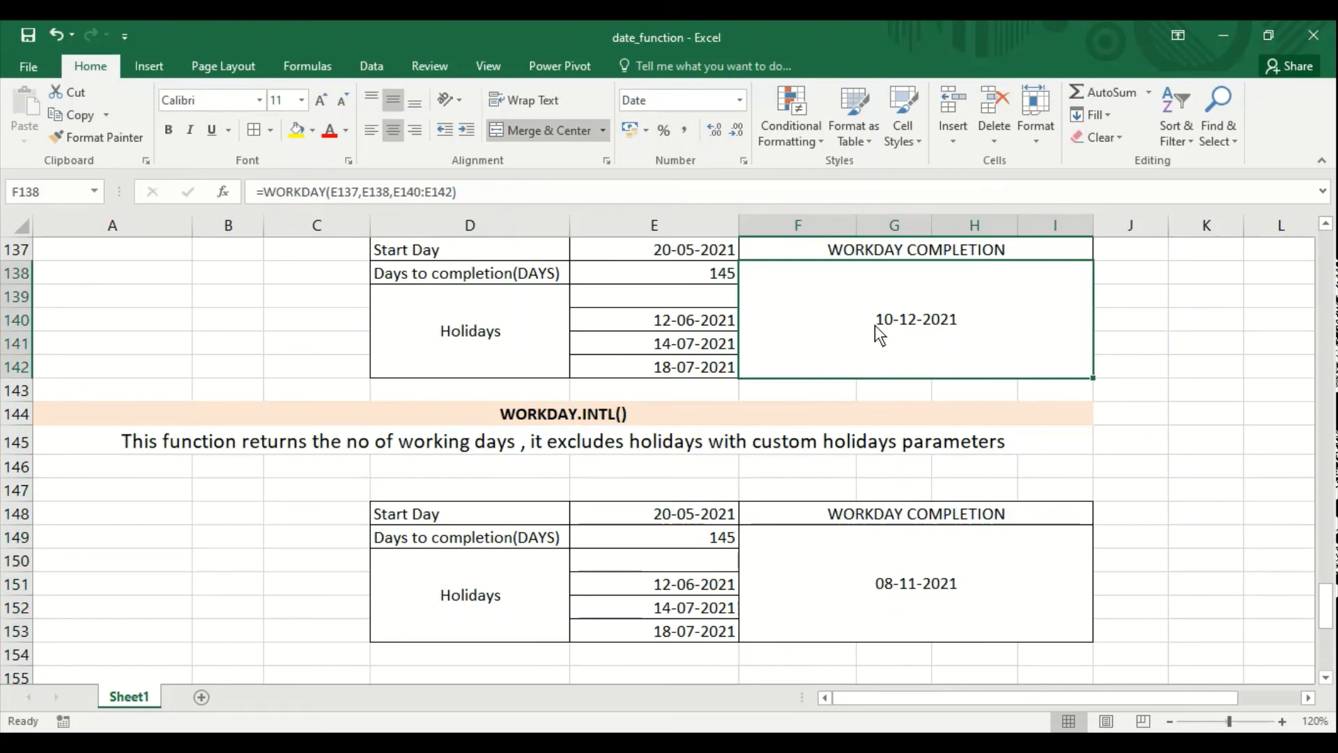
click(931, 561)
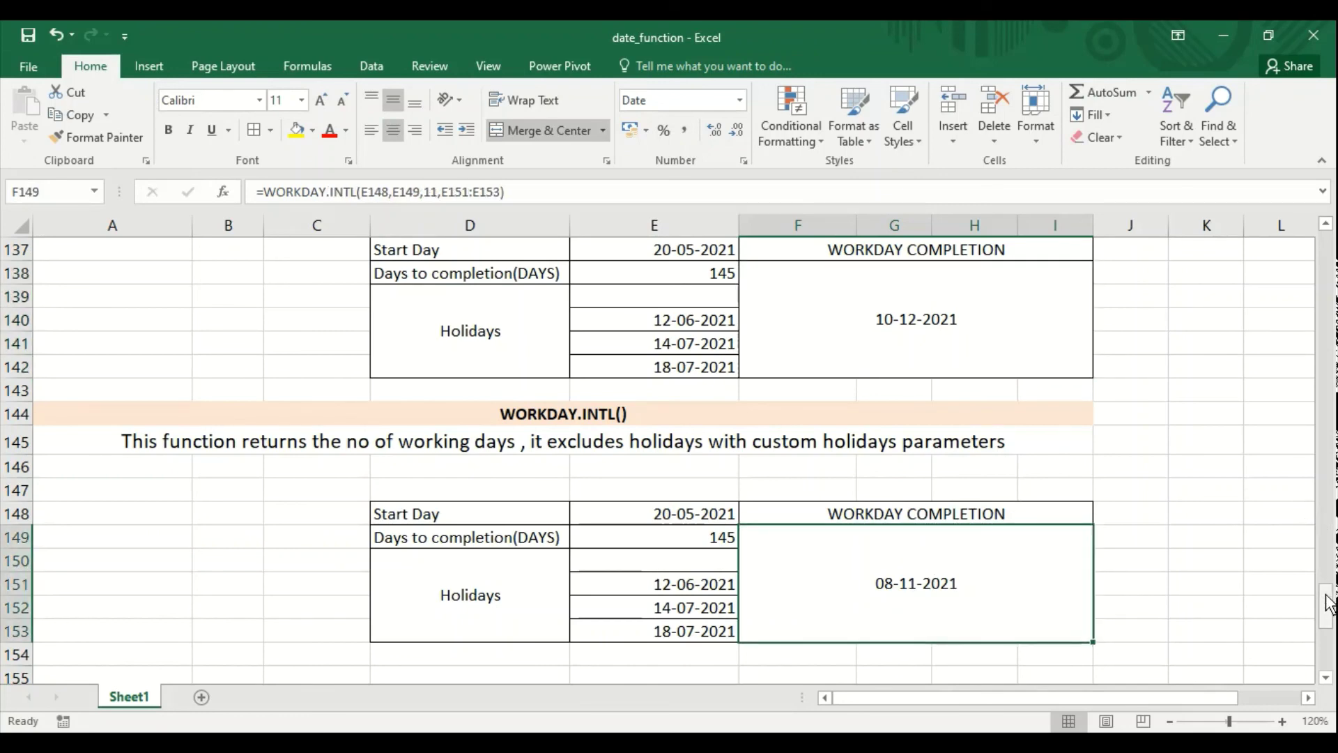
Enter =YEAR(D160) in E160, returning 2021 for 20-05-2021
drag(1328, 603, 1332, 644)
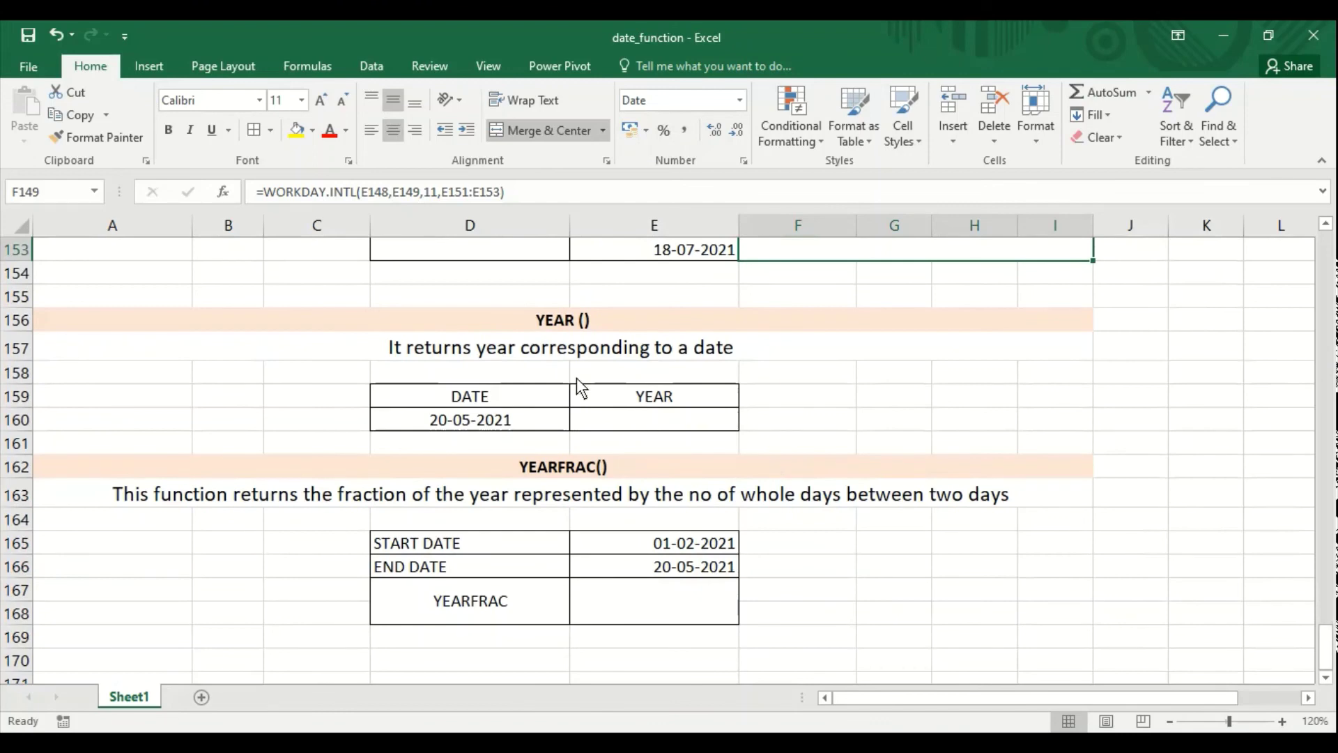
click(622, 421)
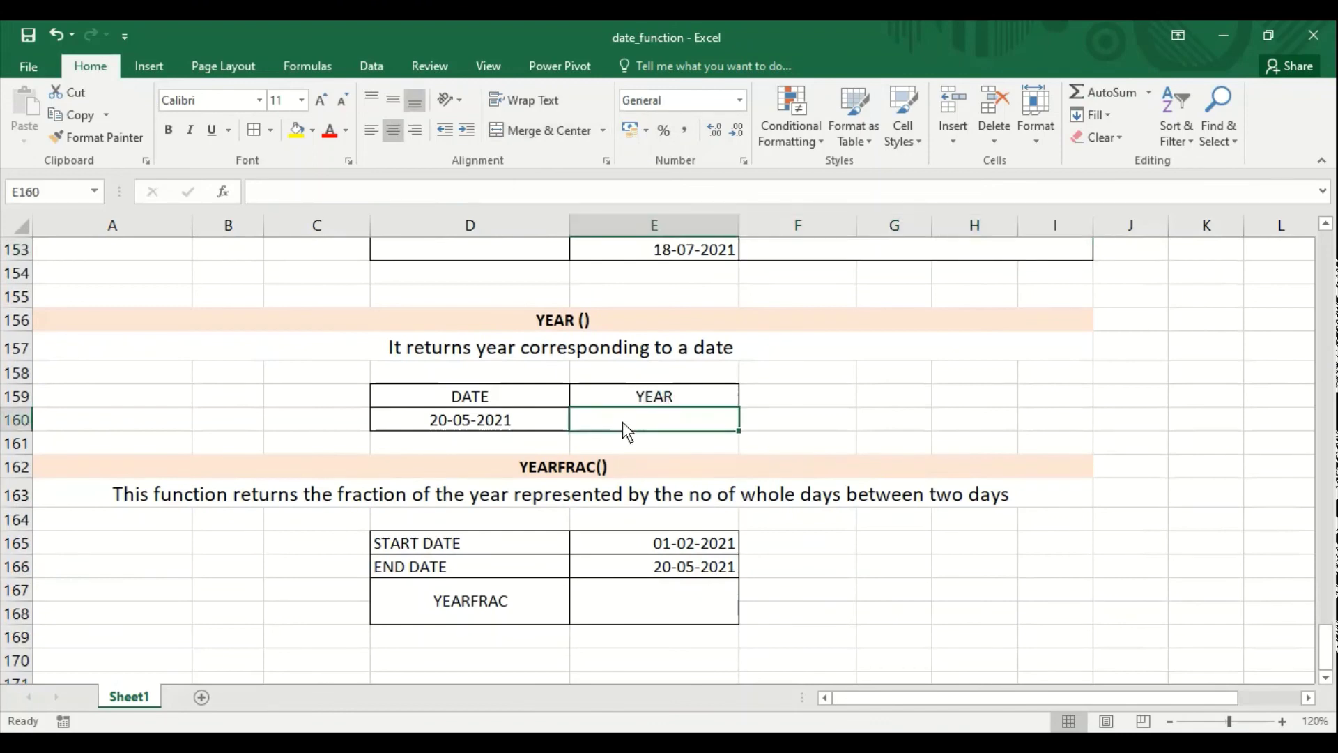
text(=year)
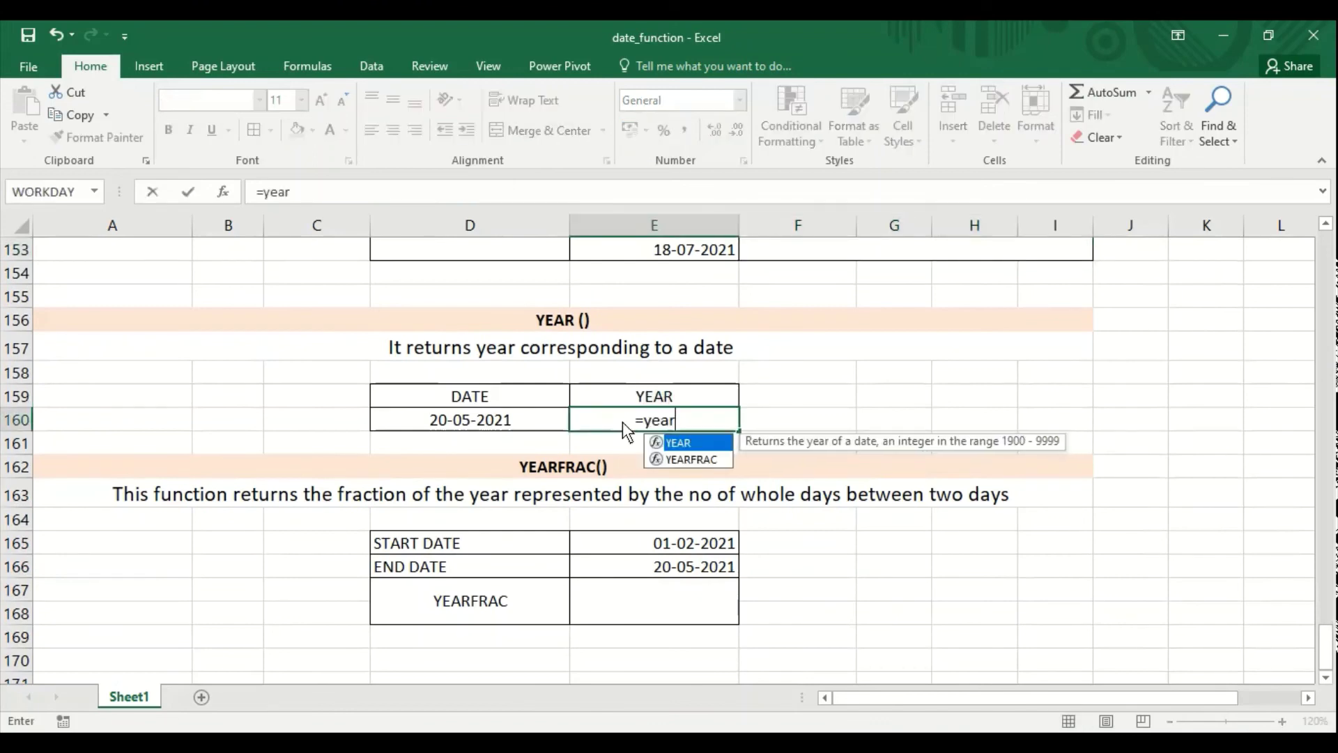
text(()
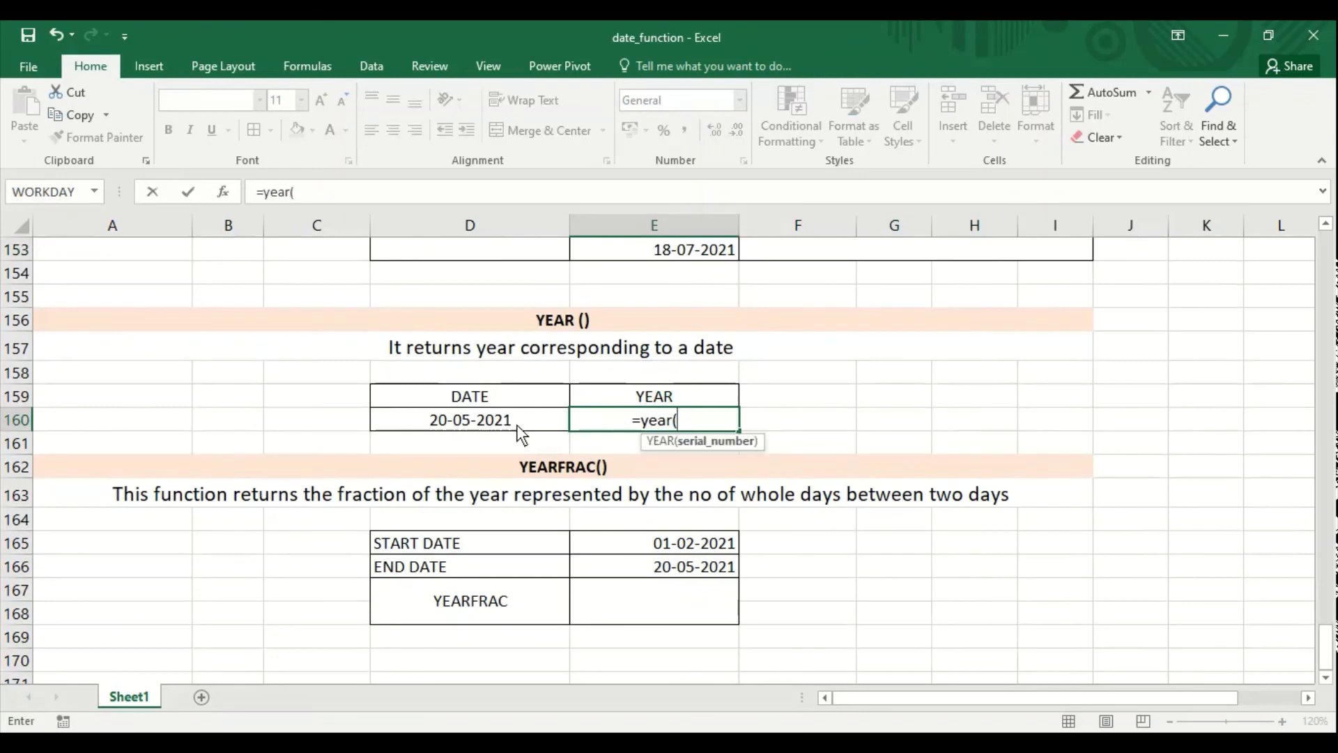
click(517, 424)
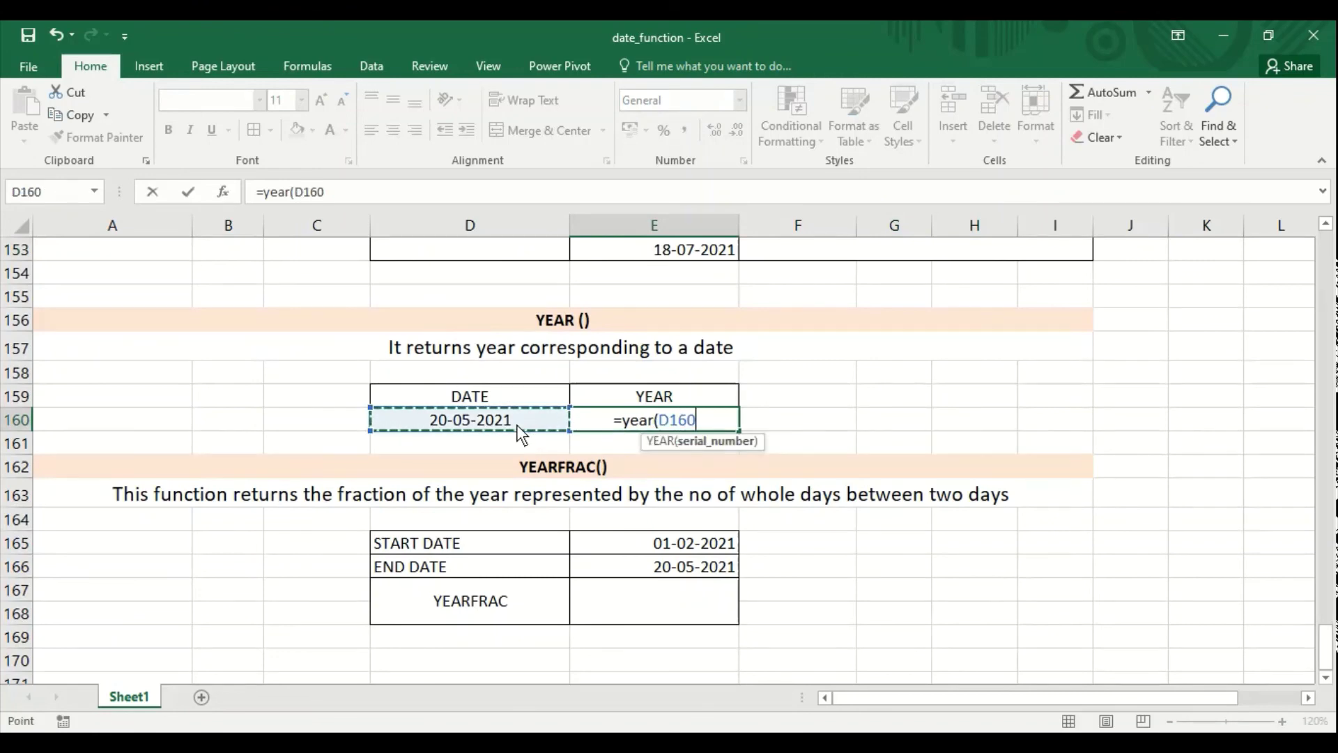
key(Return)
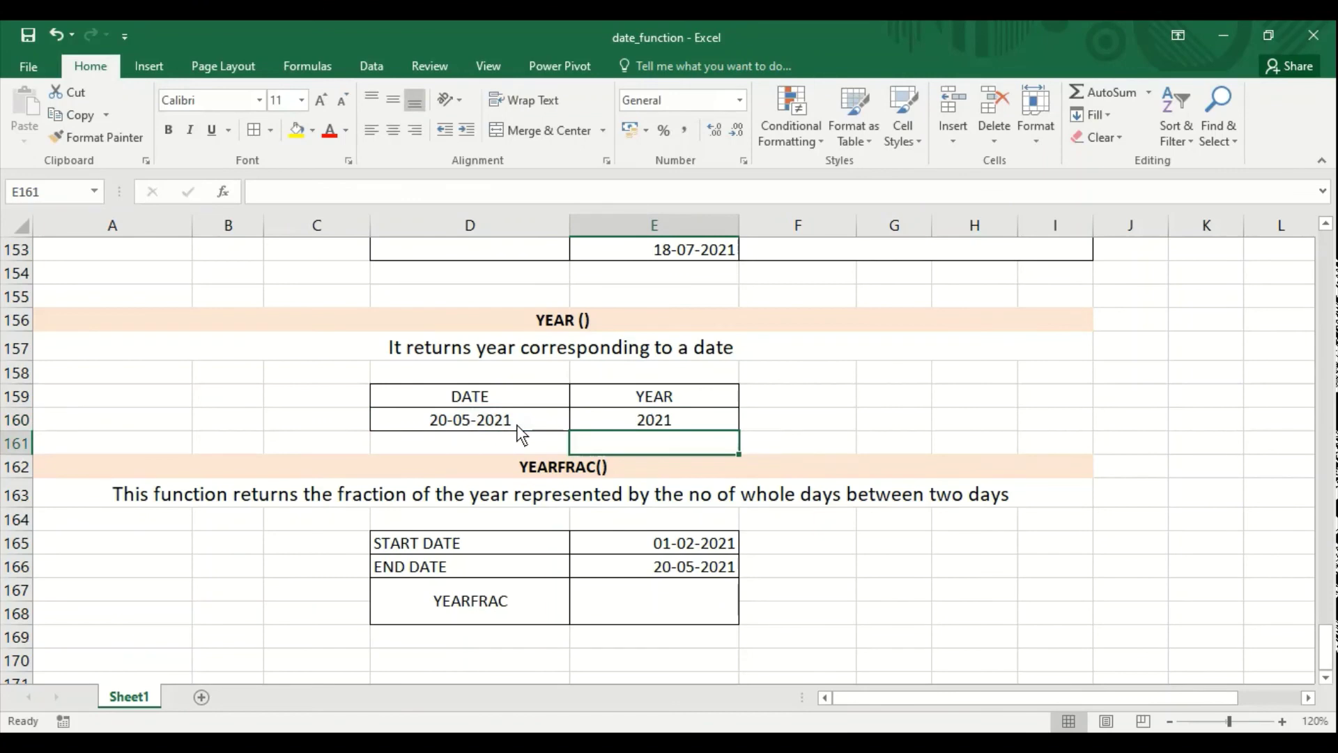
click(517, 494)
Replace 'days' with 'date' at the end of the YEARFRAC description in A163
double_click(850, 192)
text(date)
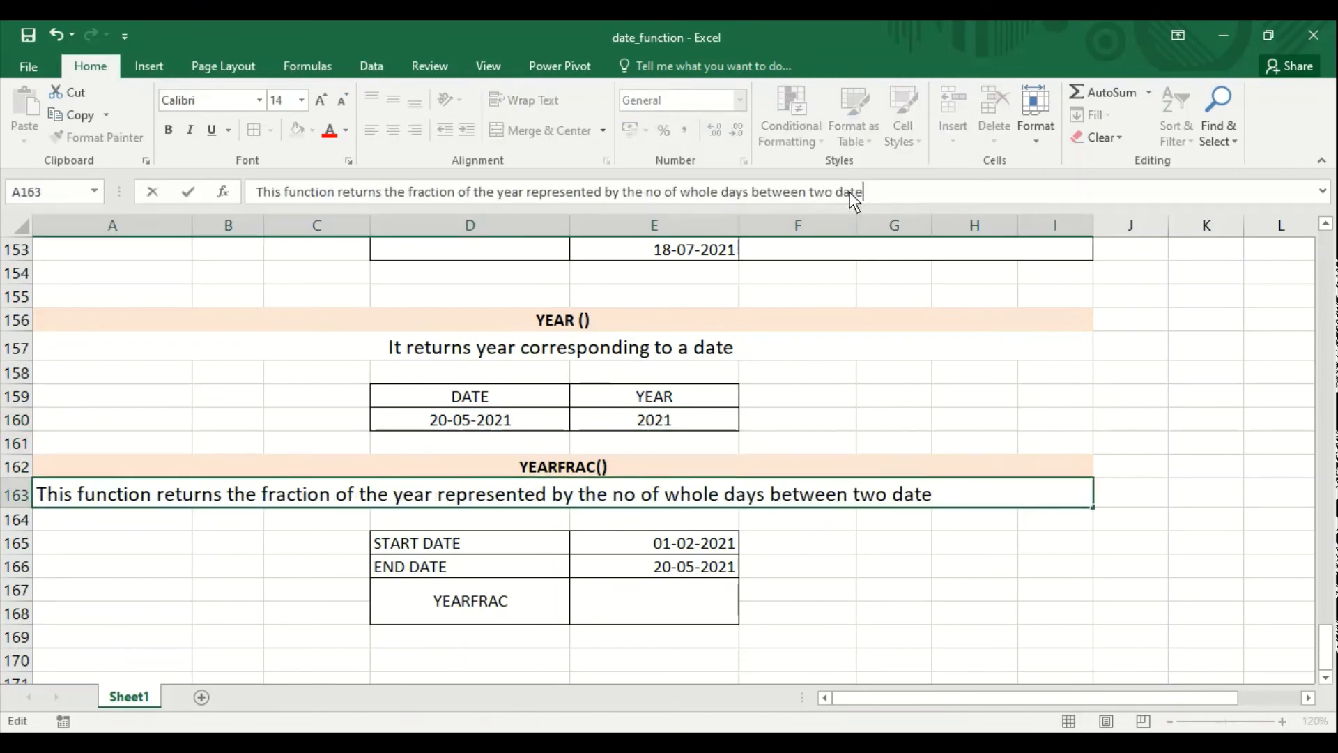
click(718, 550)
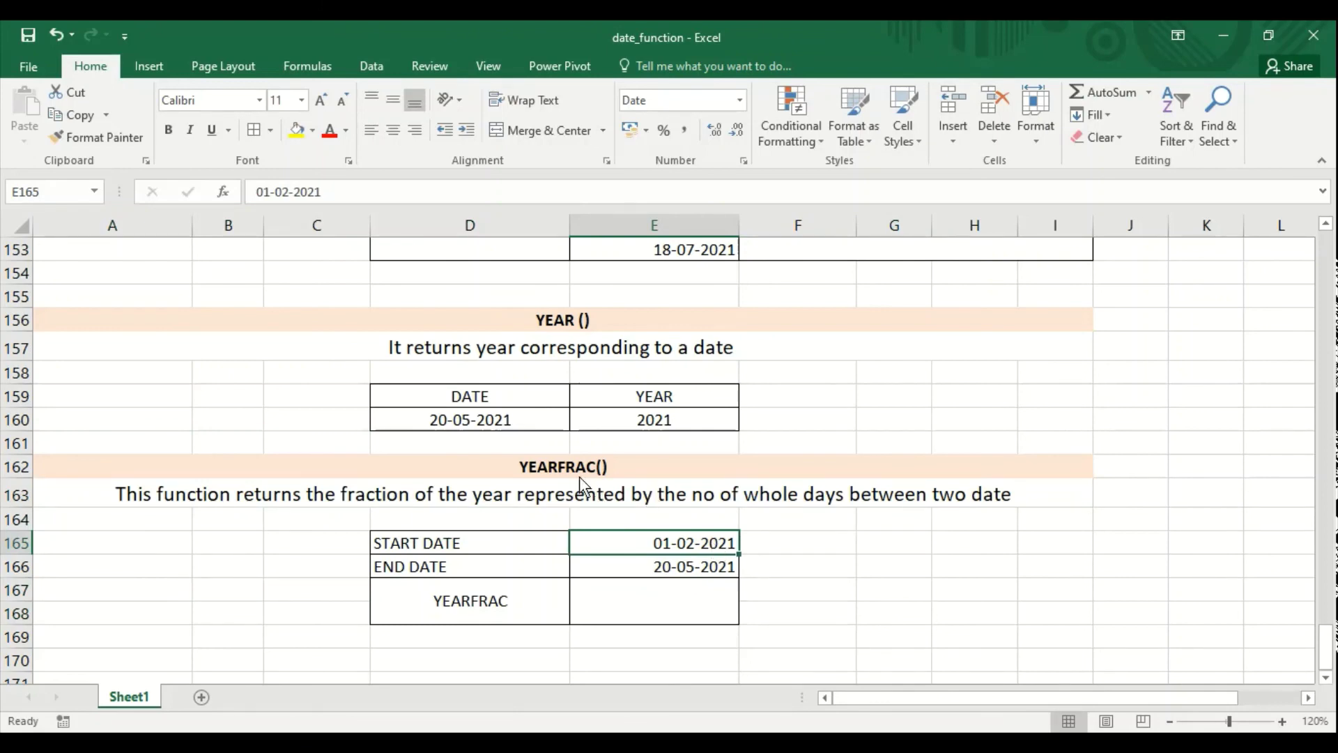
Enter =YEARFRAC(E165,E166) in E167, returning 0.302777778
click(613, 592)
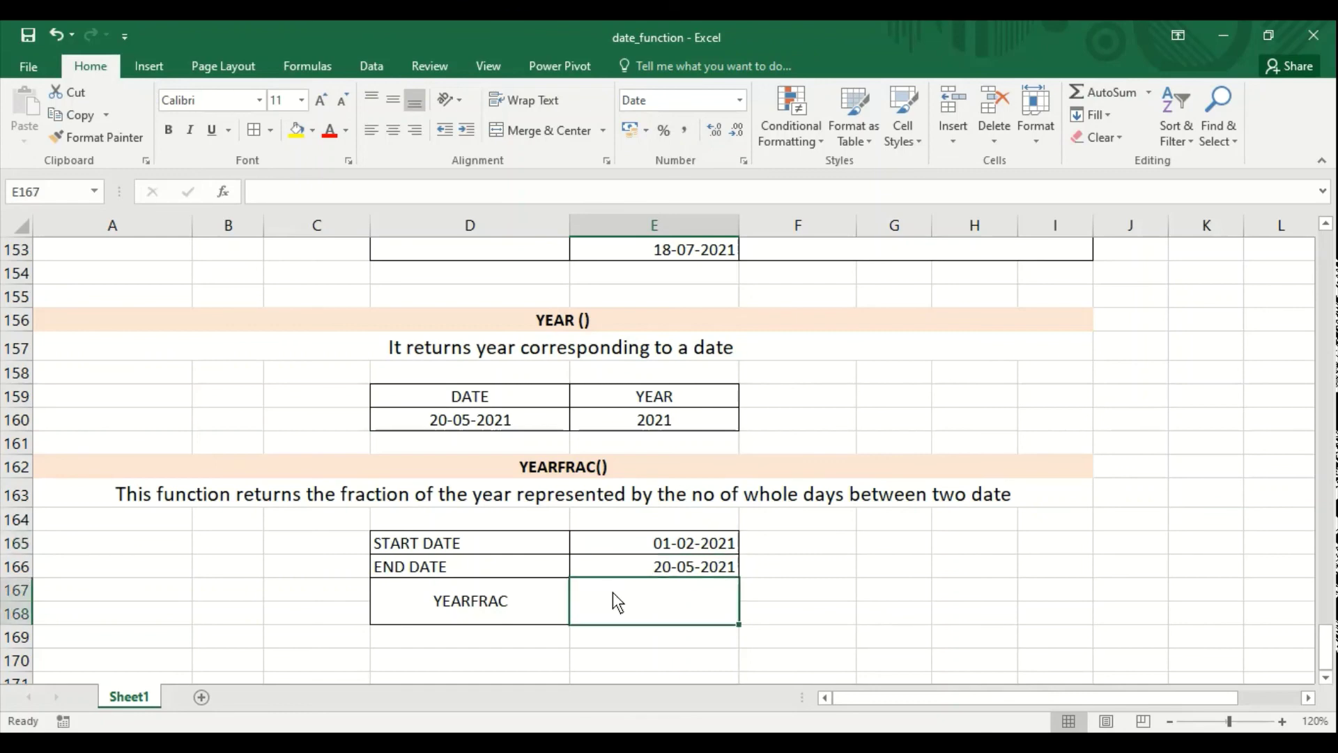
text(=)
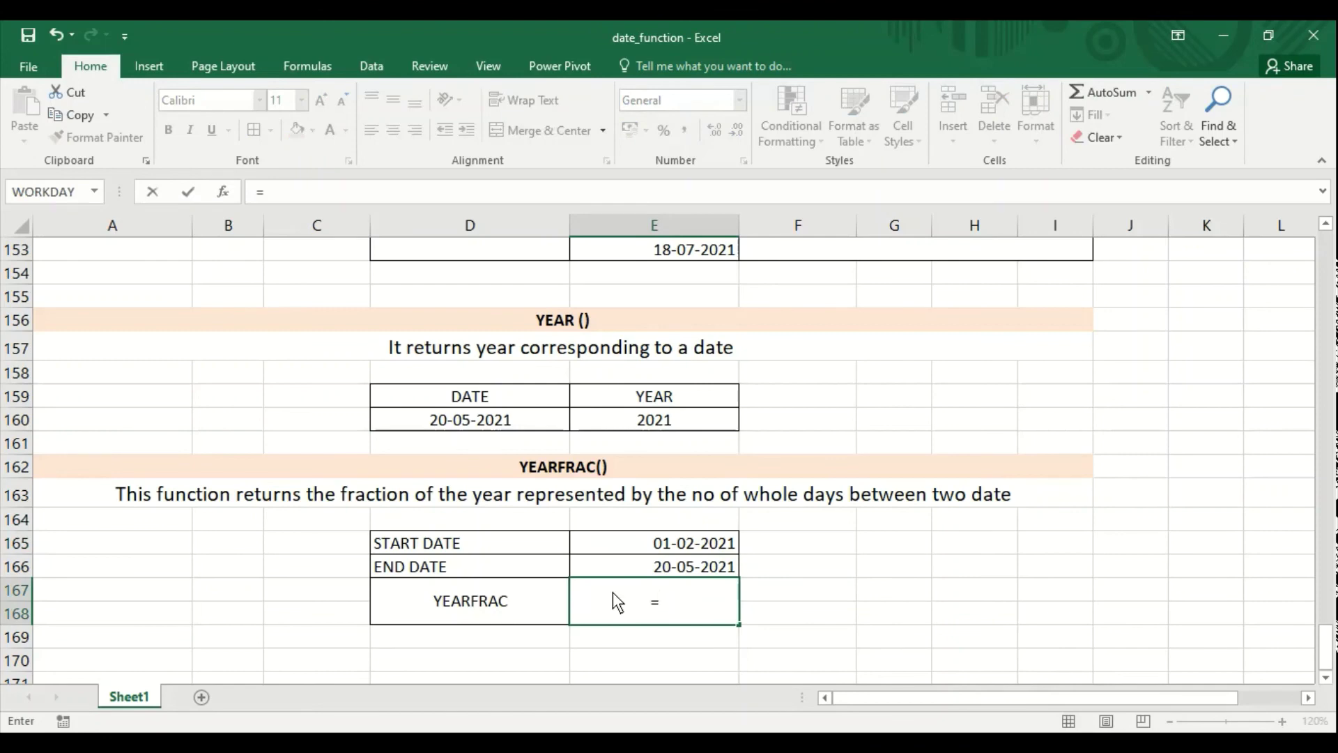
text(yearfrac)
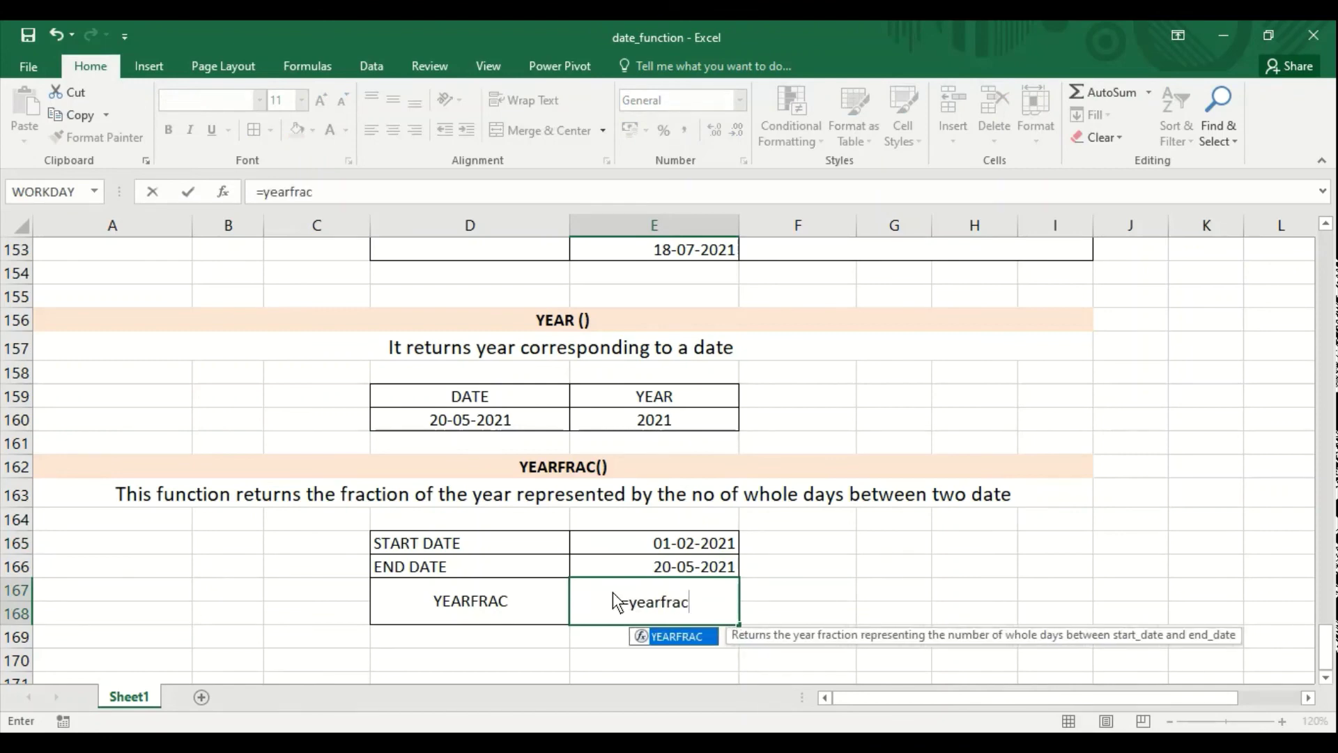
text(()
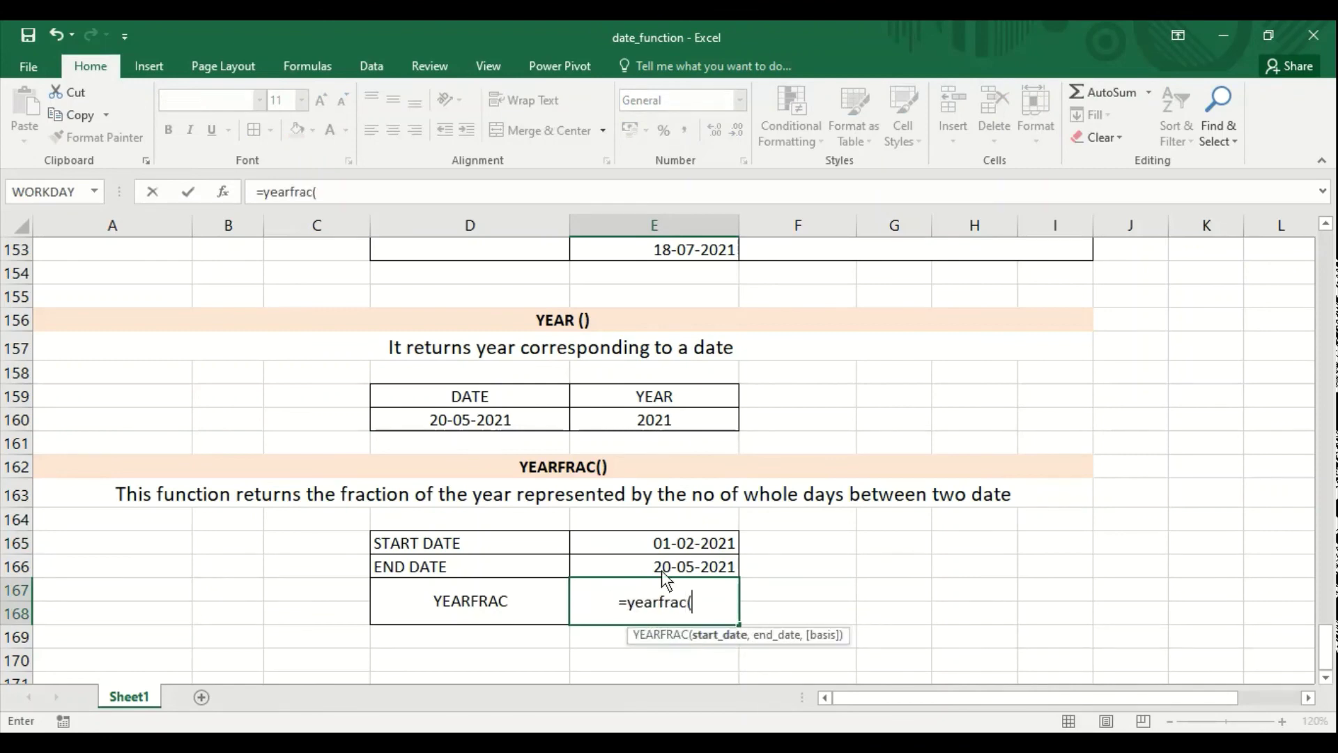
click(676, 546)
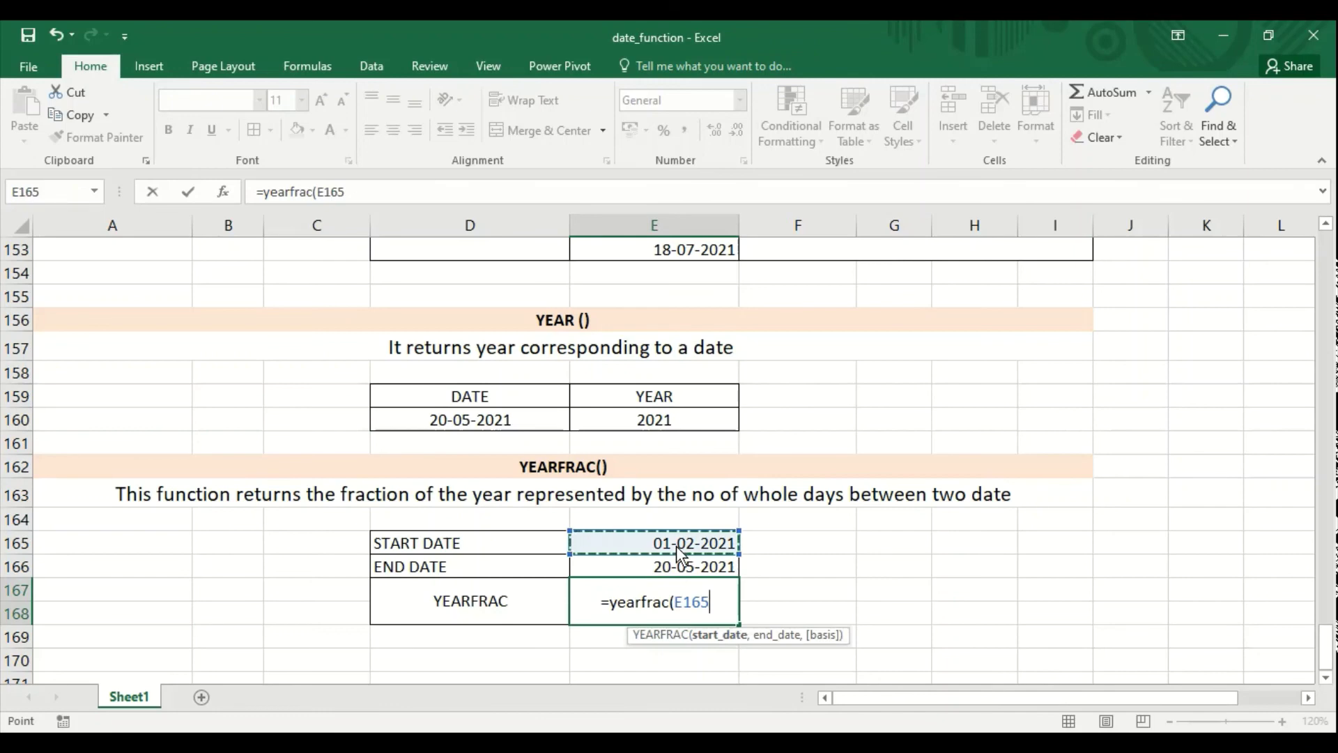
text(,)
click(691, 576)
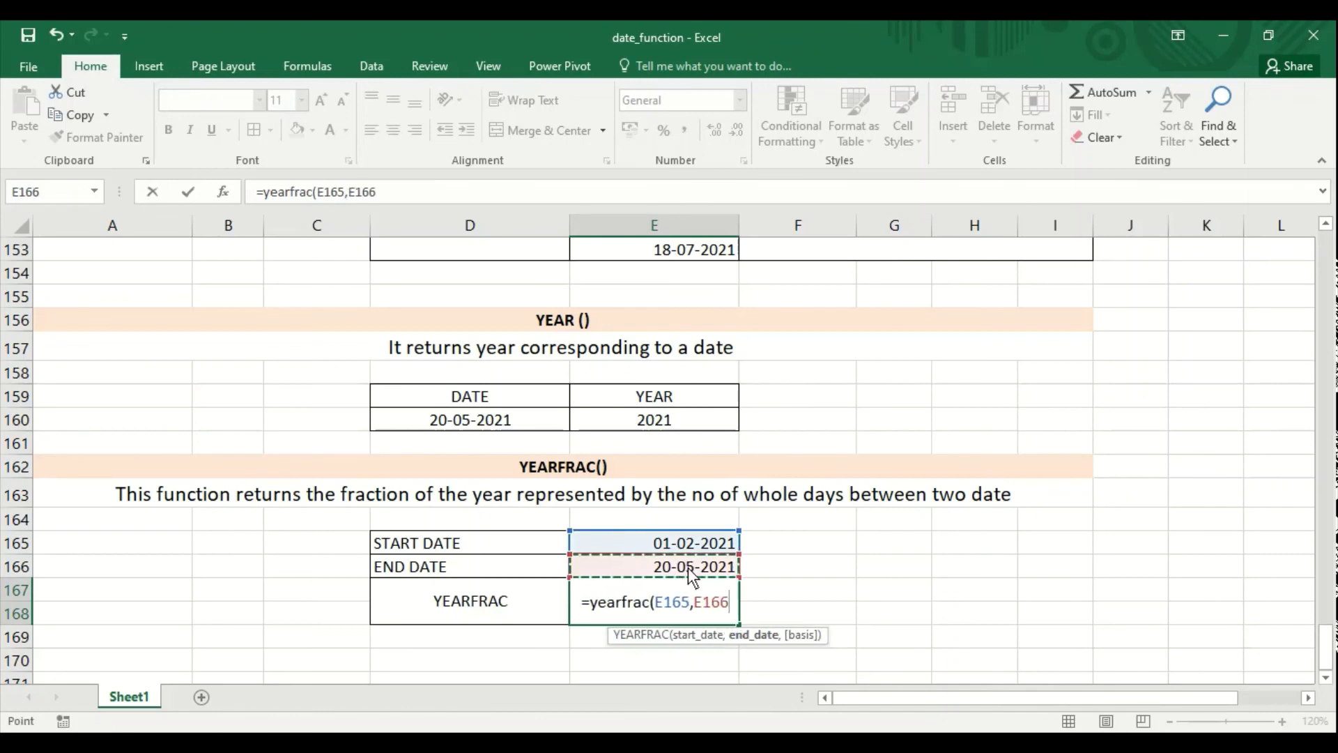
text(,)
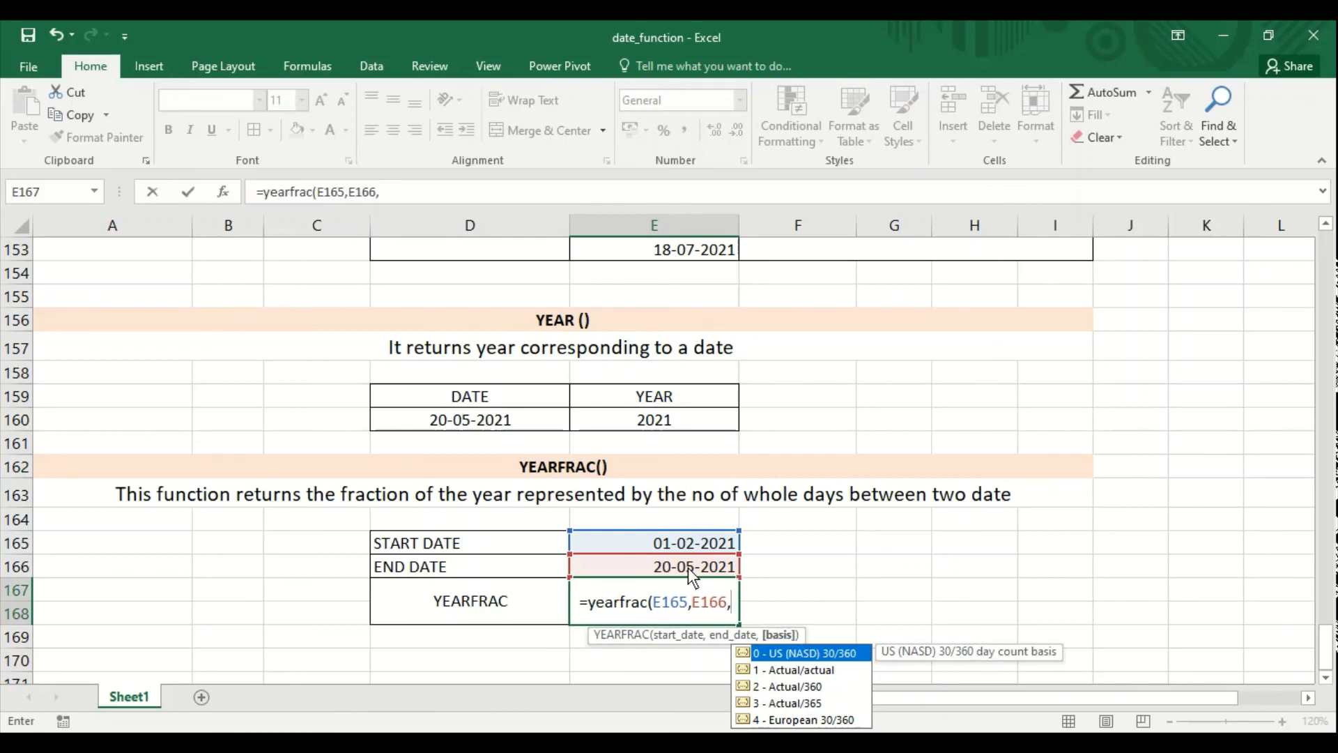
text())
key(BackSpace)
key(BackSpace)
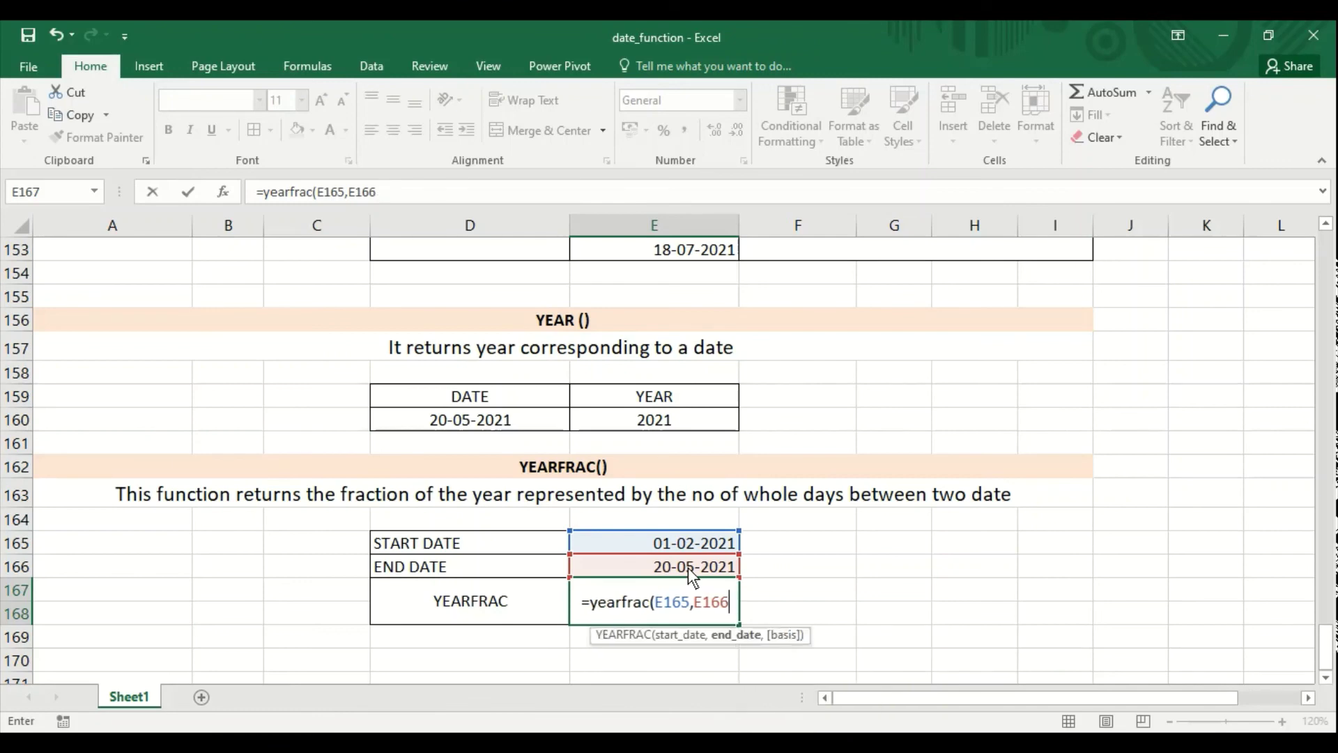
text())
key(Return)
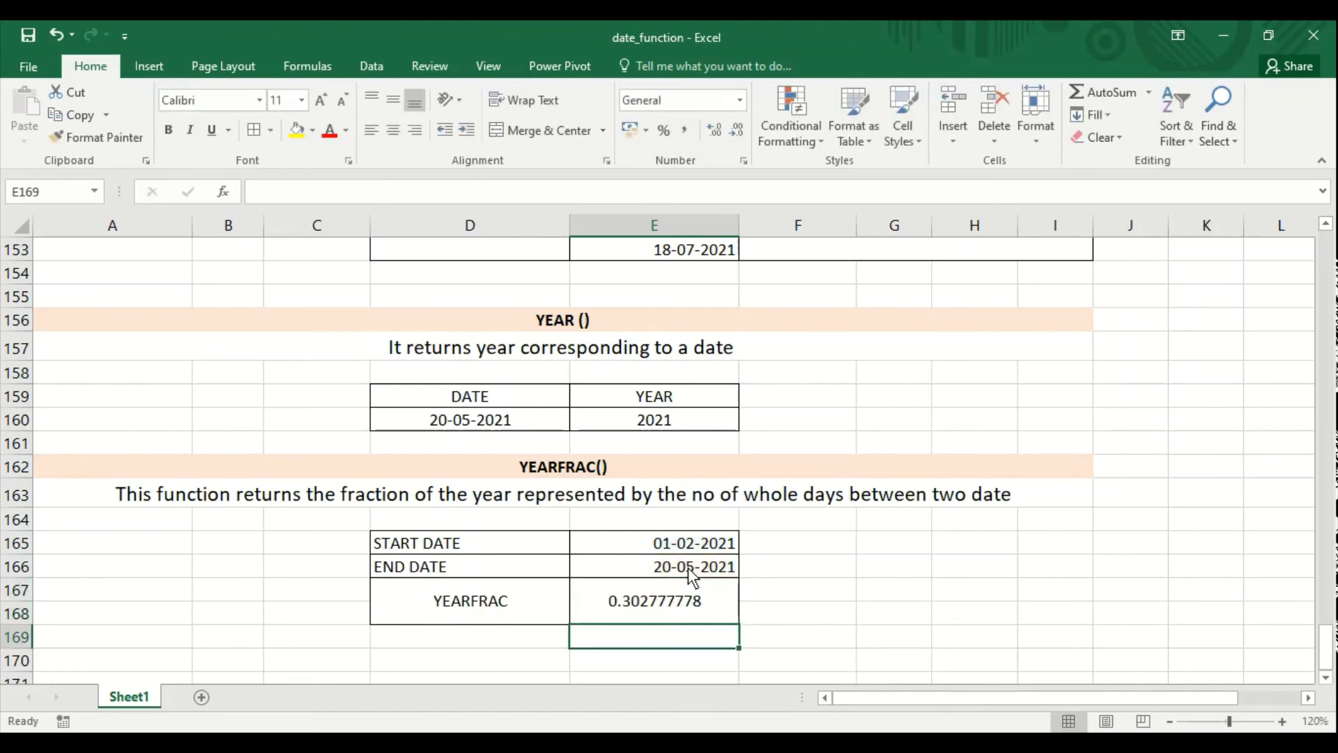
key(Up)
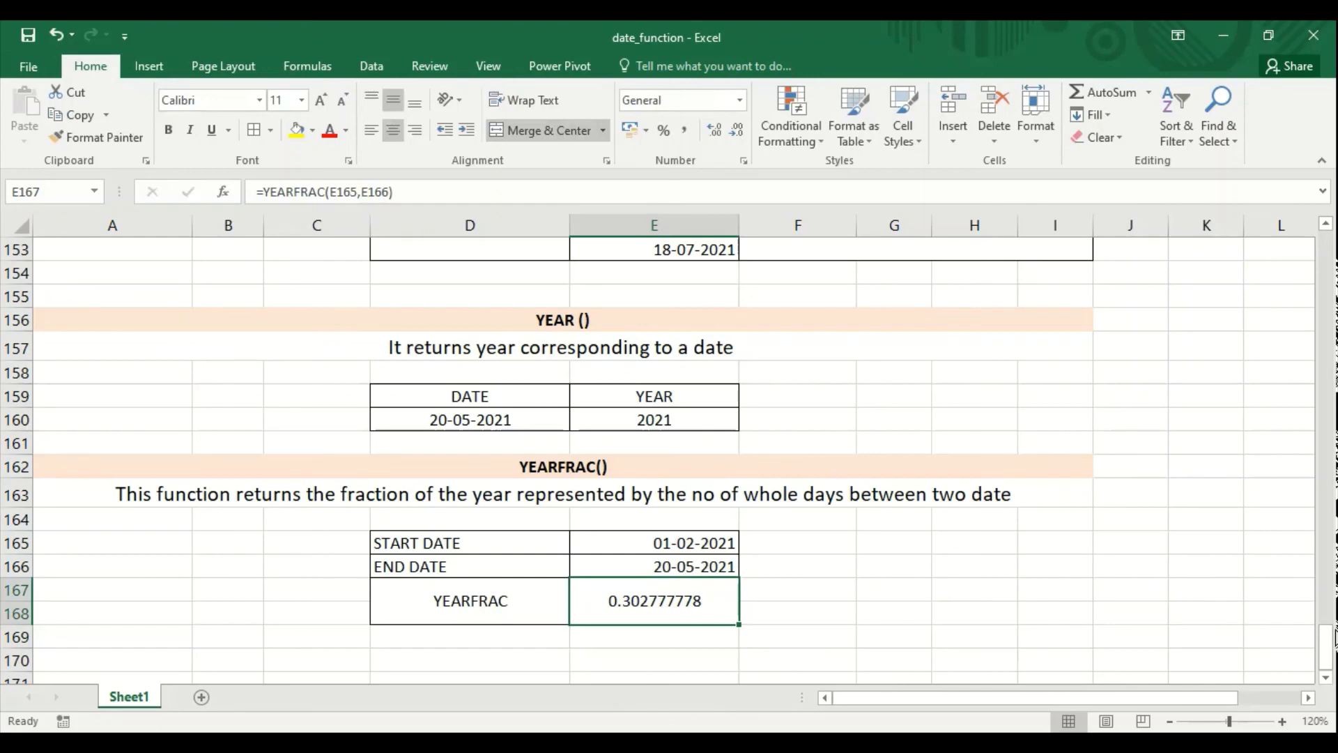
drag(1326, 647, 1335, 206)
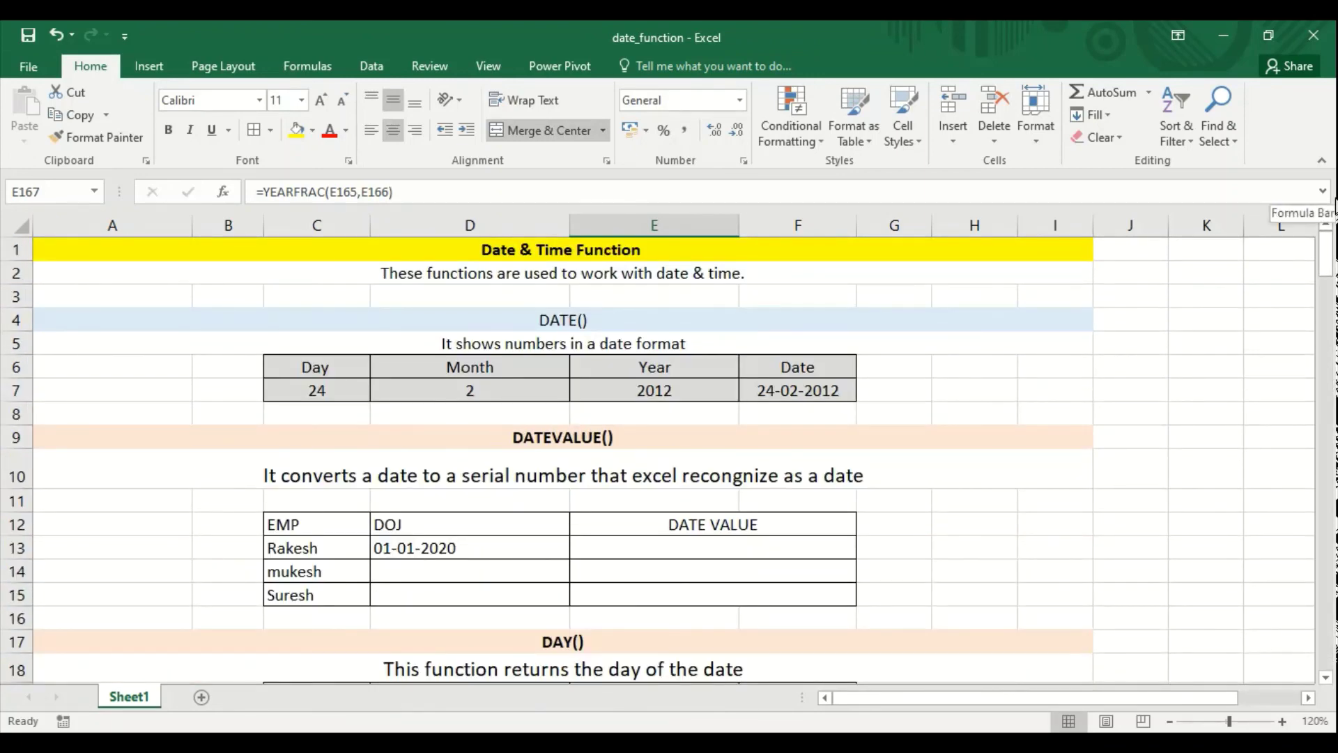
Insert DAY from the Date & Time list into the YEARFRAC formula in E167 and open its help article
click(329, 74)
click(327, 136)
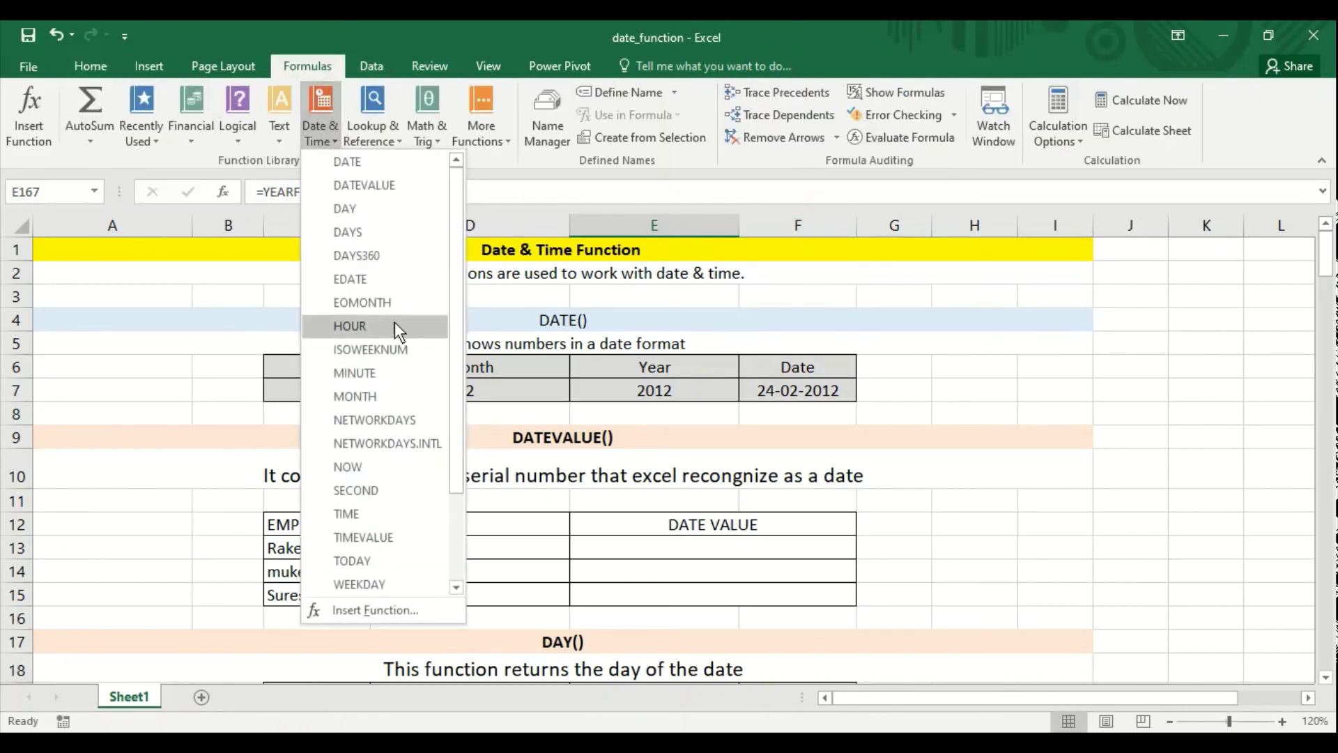
drag(456, 266, 456, 208)
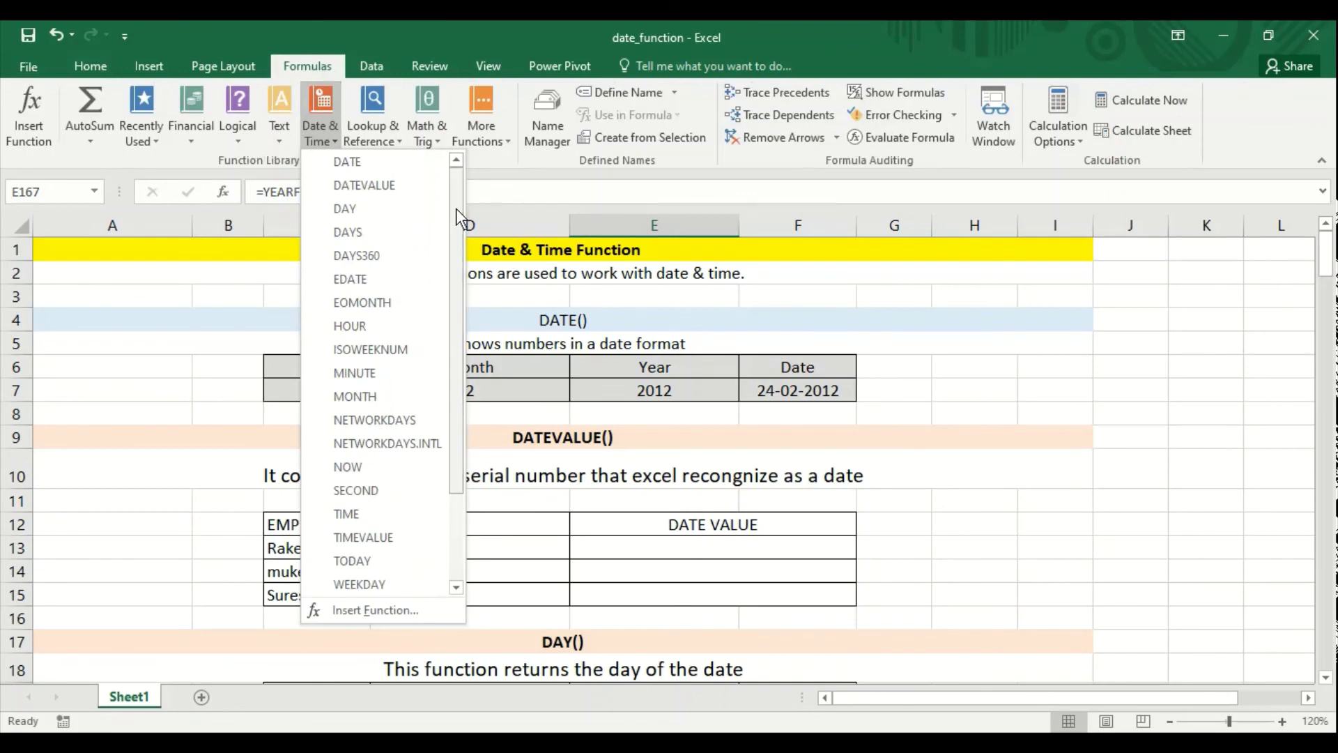
click(383, 207)
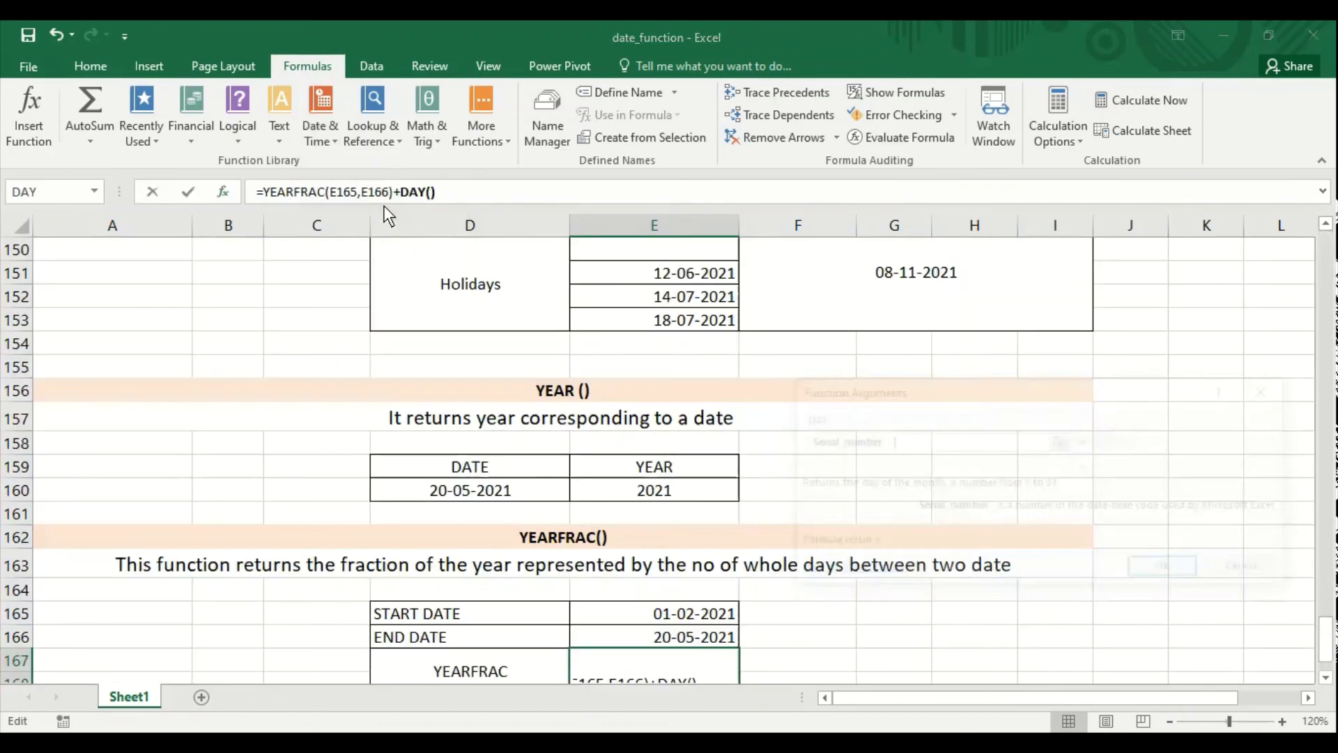
click(874, 575)
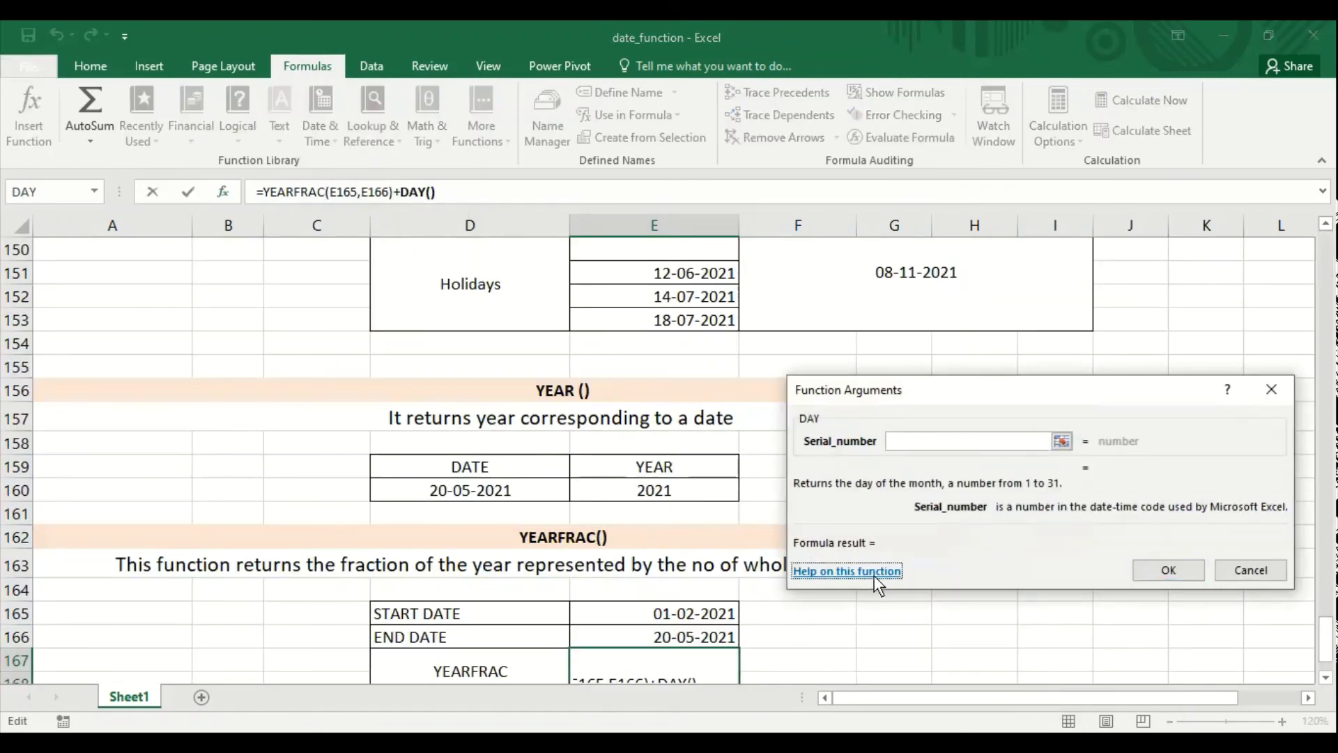